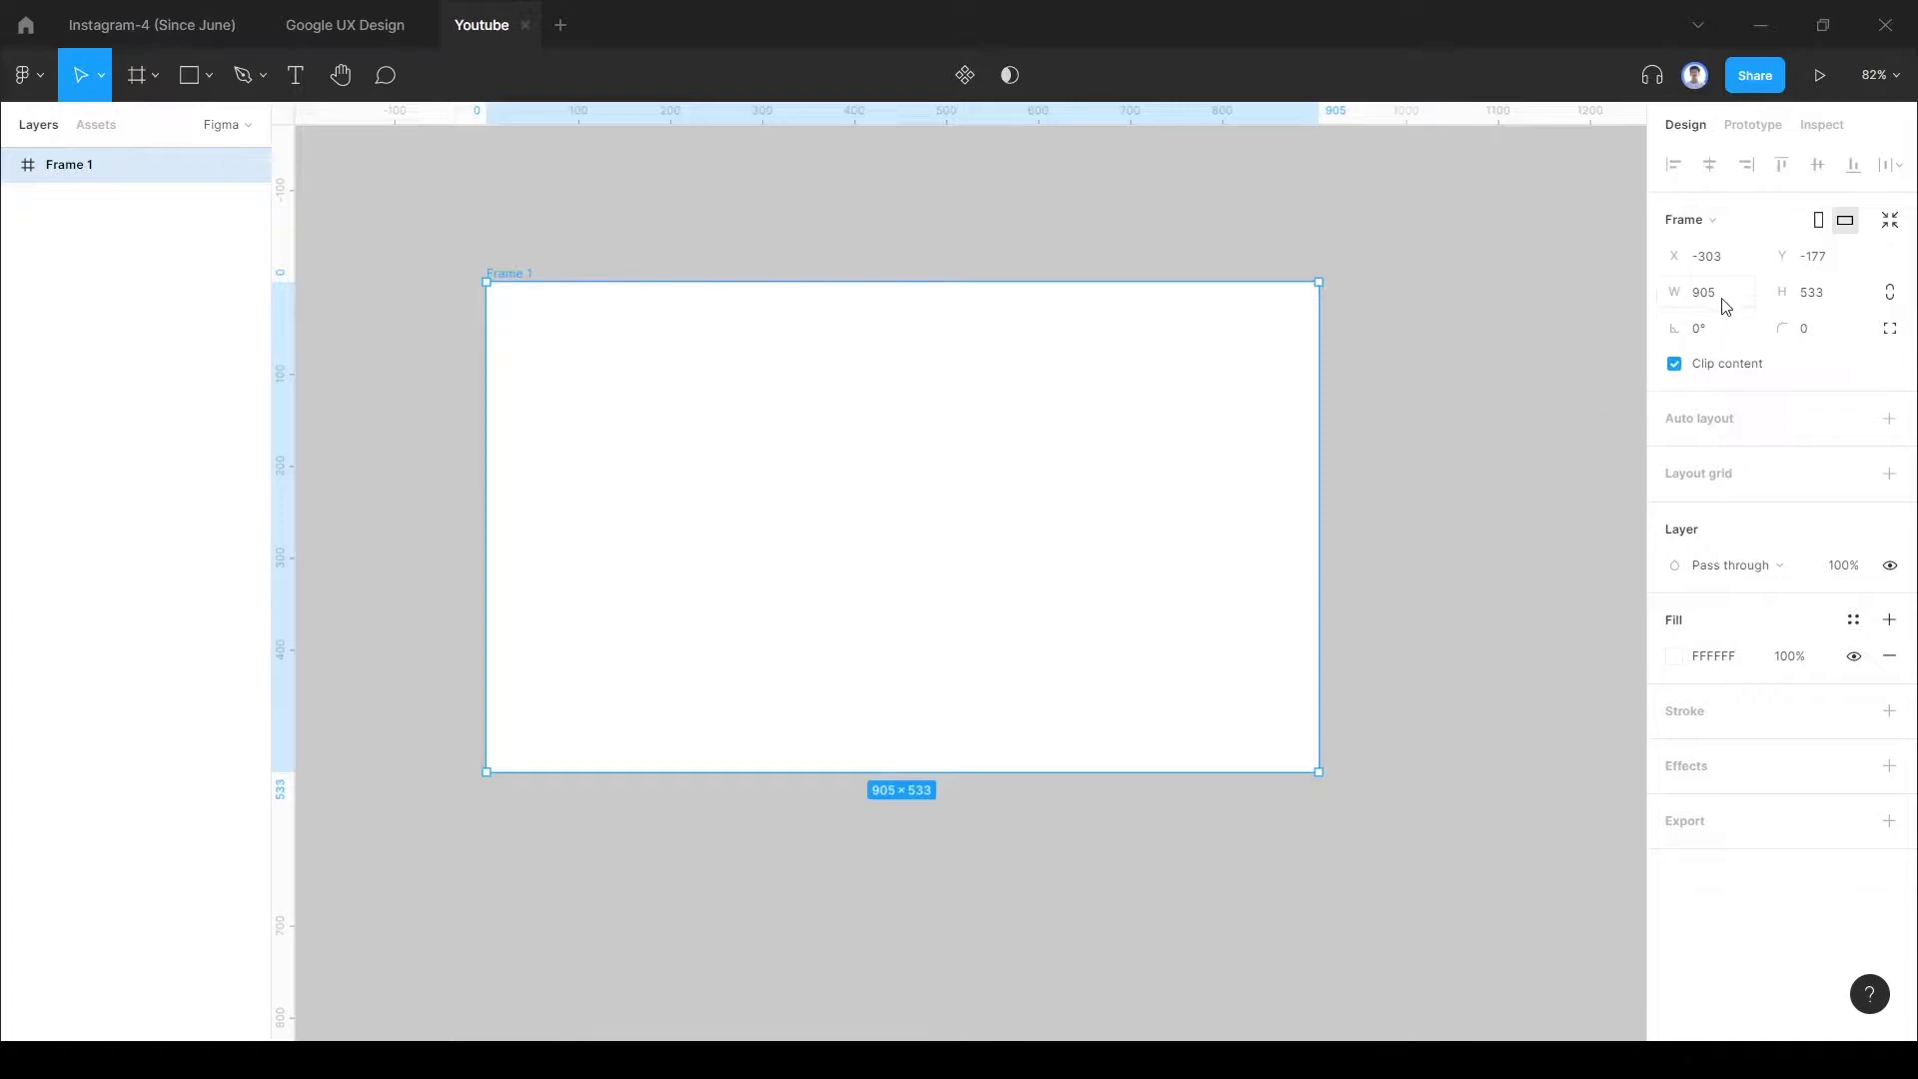
# Step: Resize the frame to 1080 wide by 720 high
pyautogui.write('80')
pyautogui.click(1844, 290)
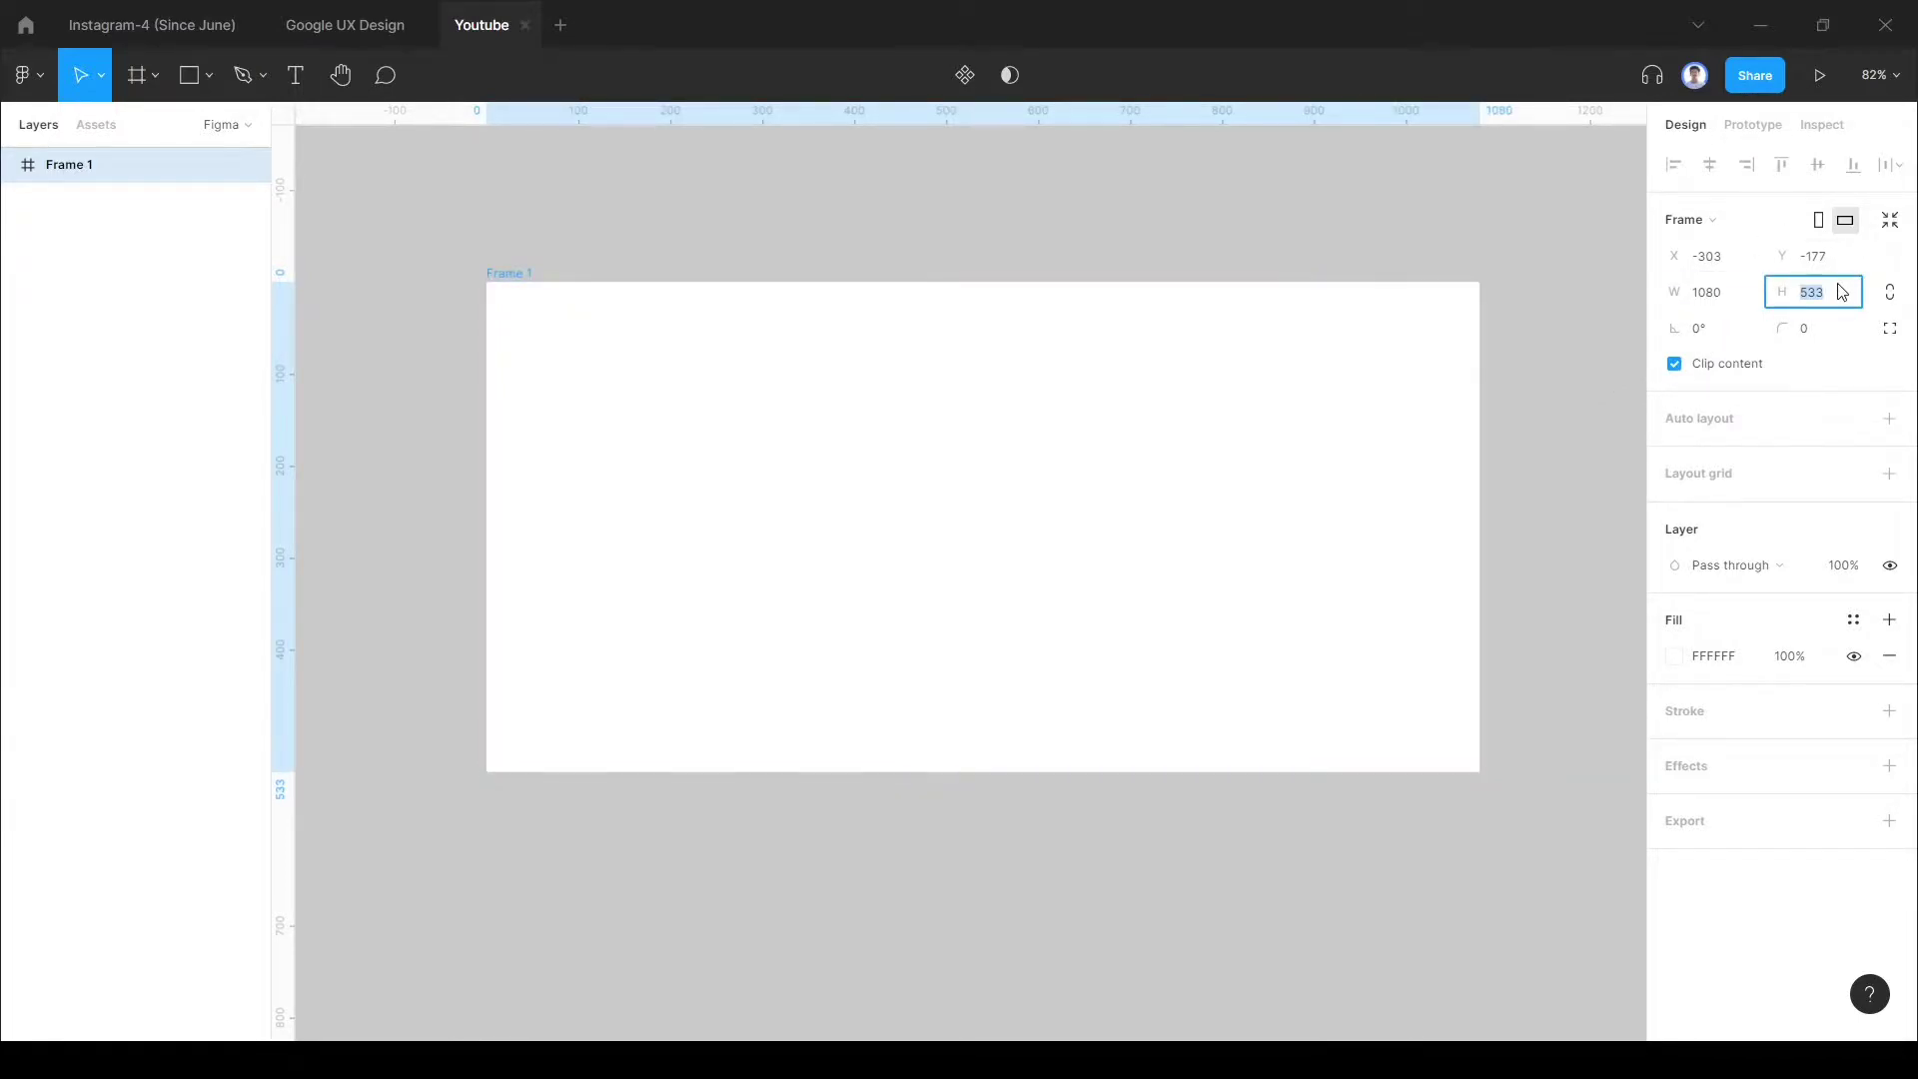
pyautogui.write('720')
pyautogui.press('Return')
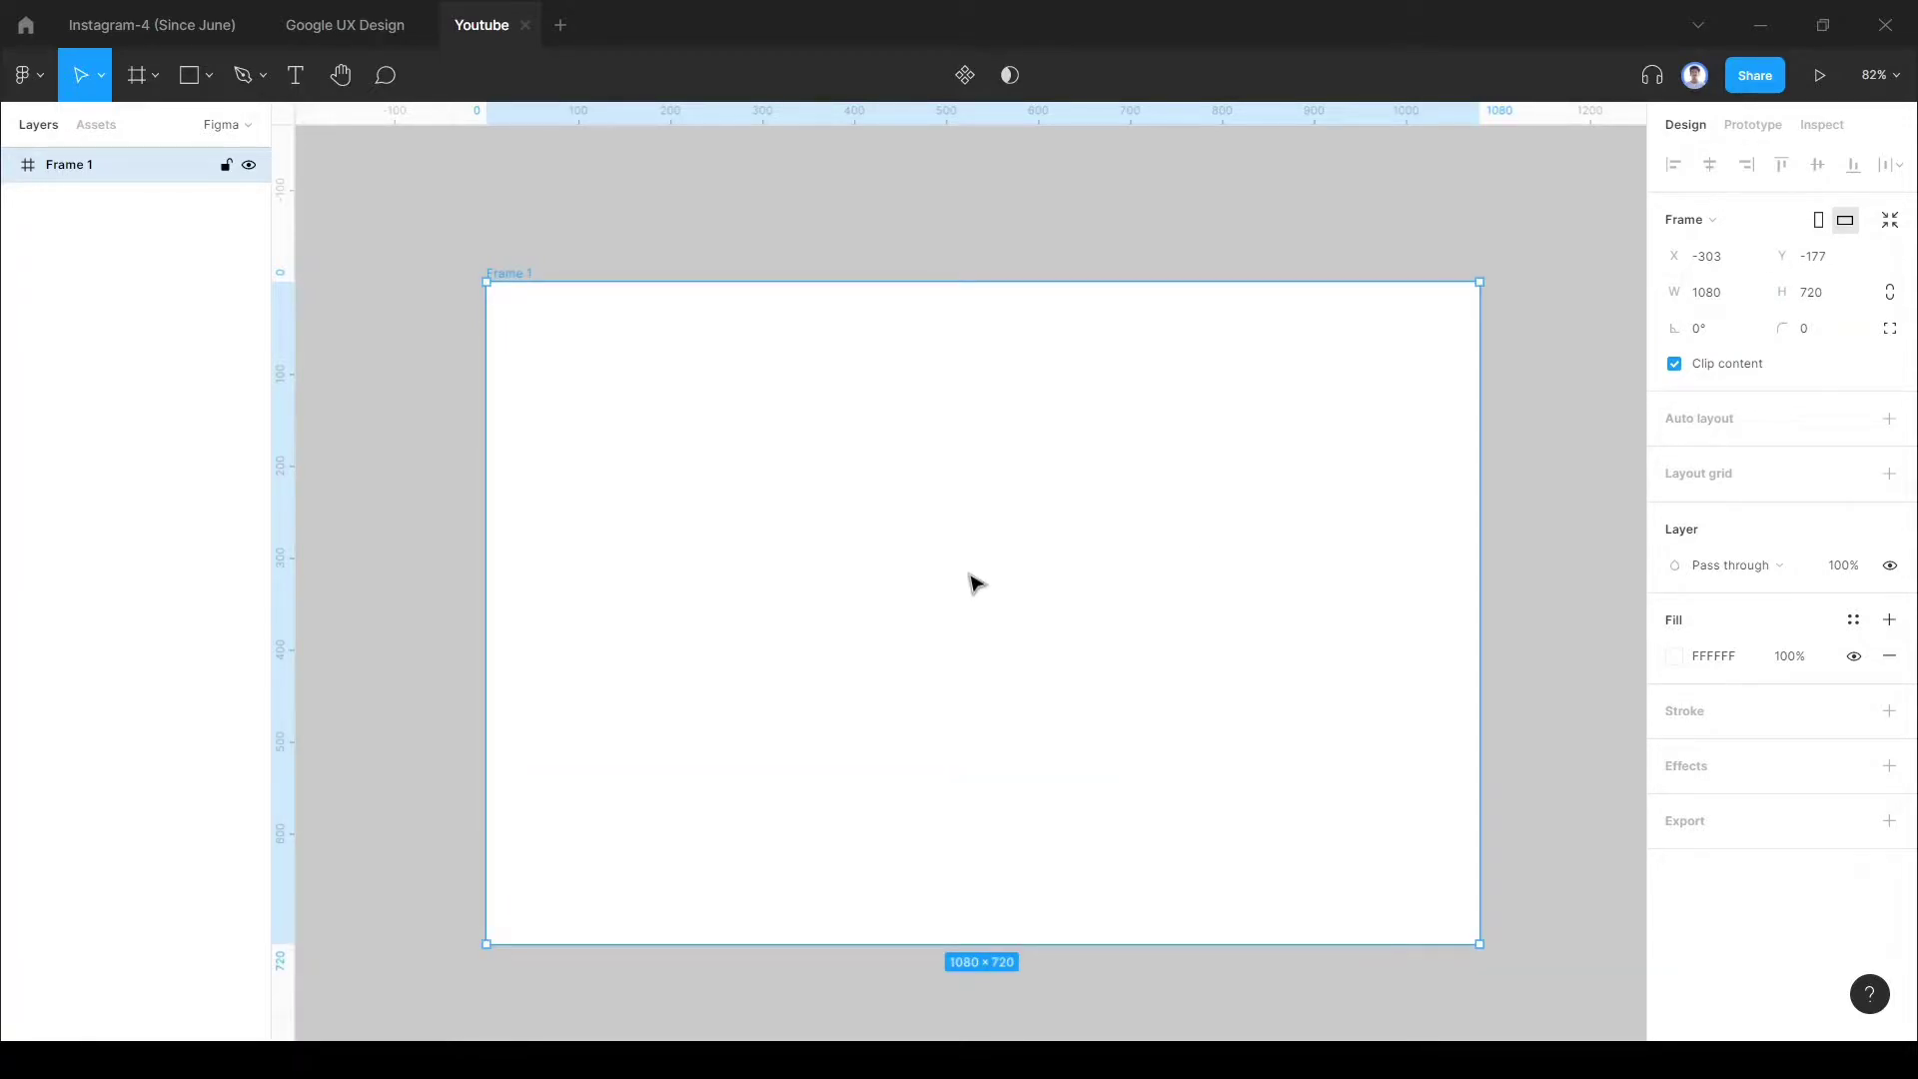
pyautogui.moveTo(976, 582); pyautogui.dragTo(976, 546)
pyautogui.click(902, 222)
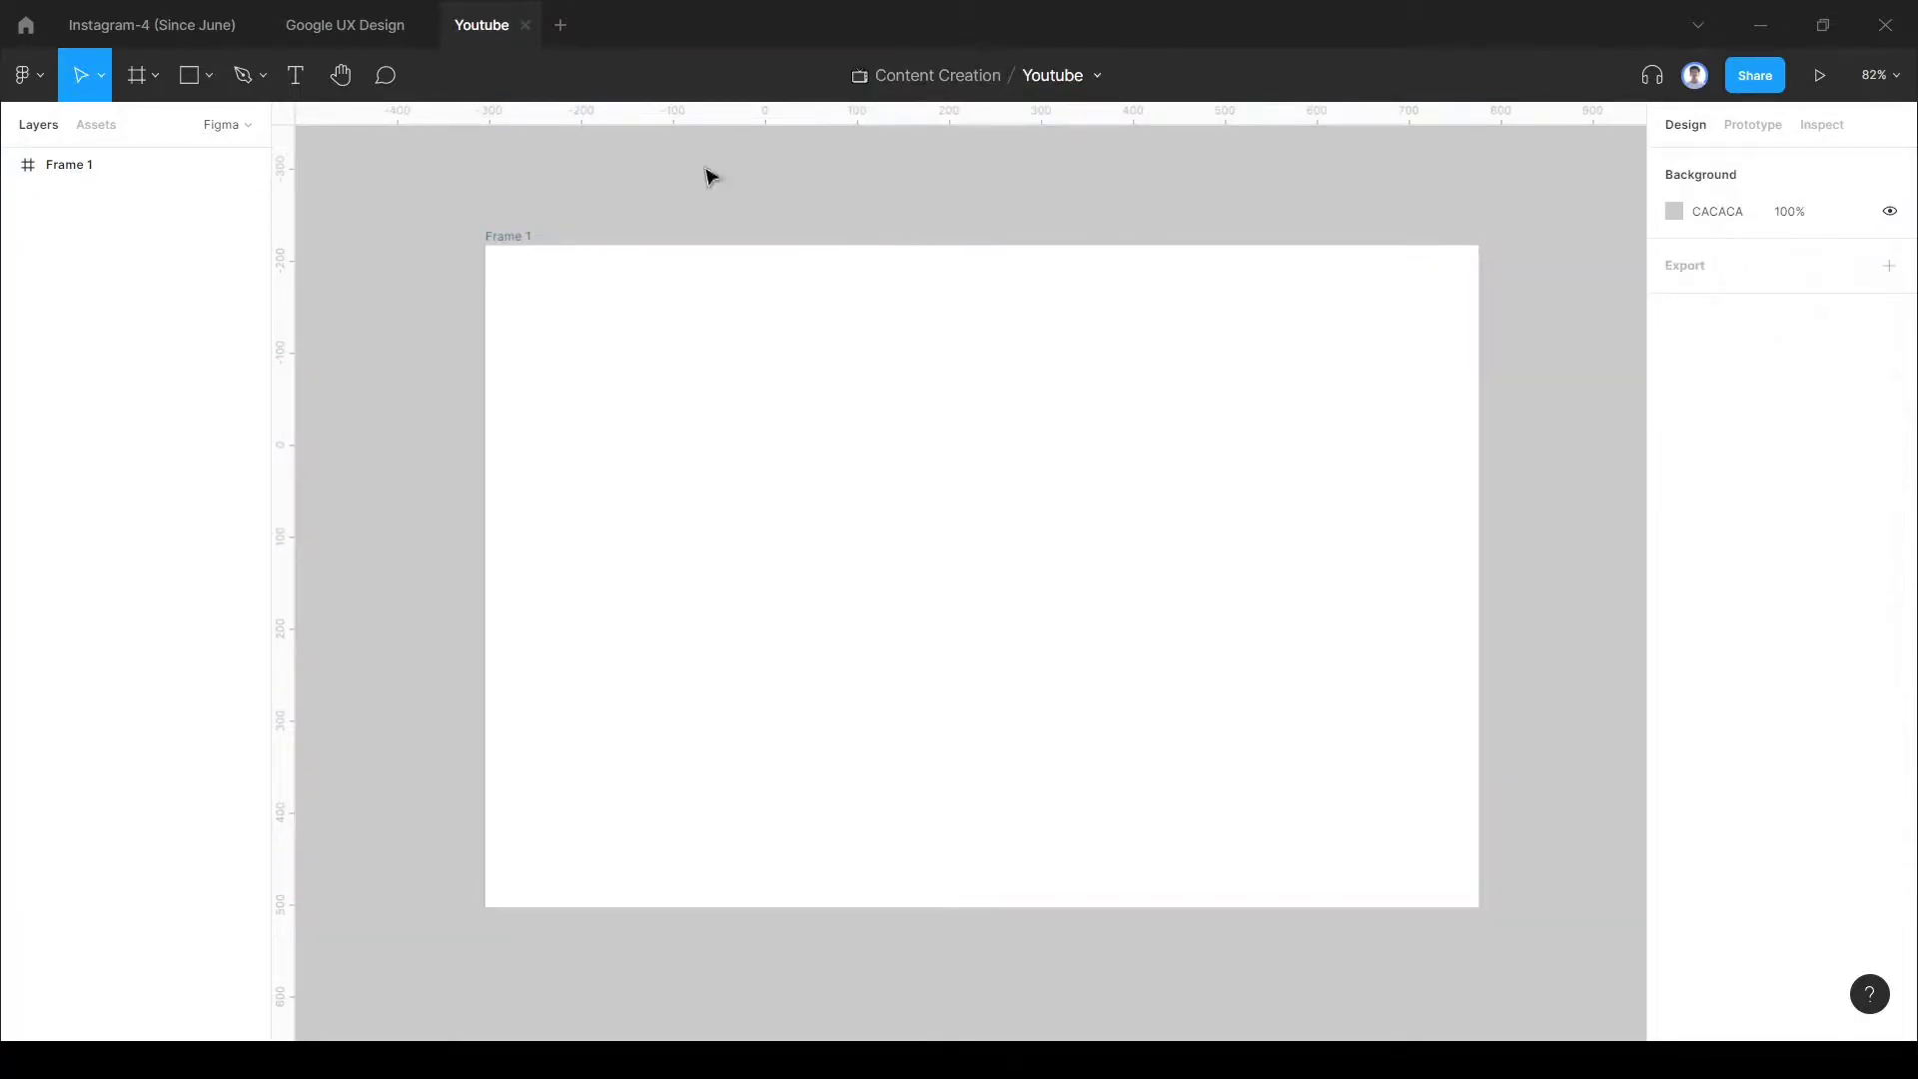
# Step: Draw a square of about 171 × 171 in the frame's left half and a circle of about 221 × 221 beside it
pyautogui.click(189, 76)
pyautogui.moveTo(635, 411); pyautogui.dragTo(791, 566)
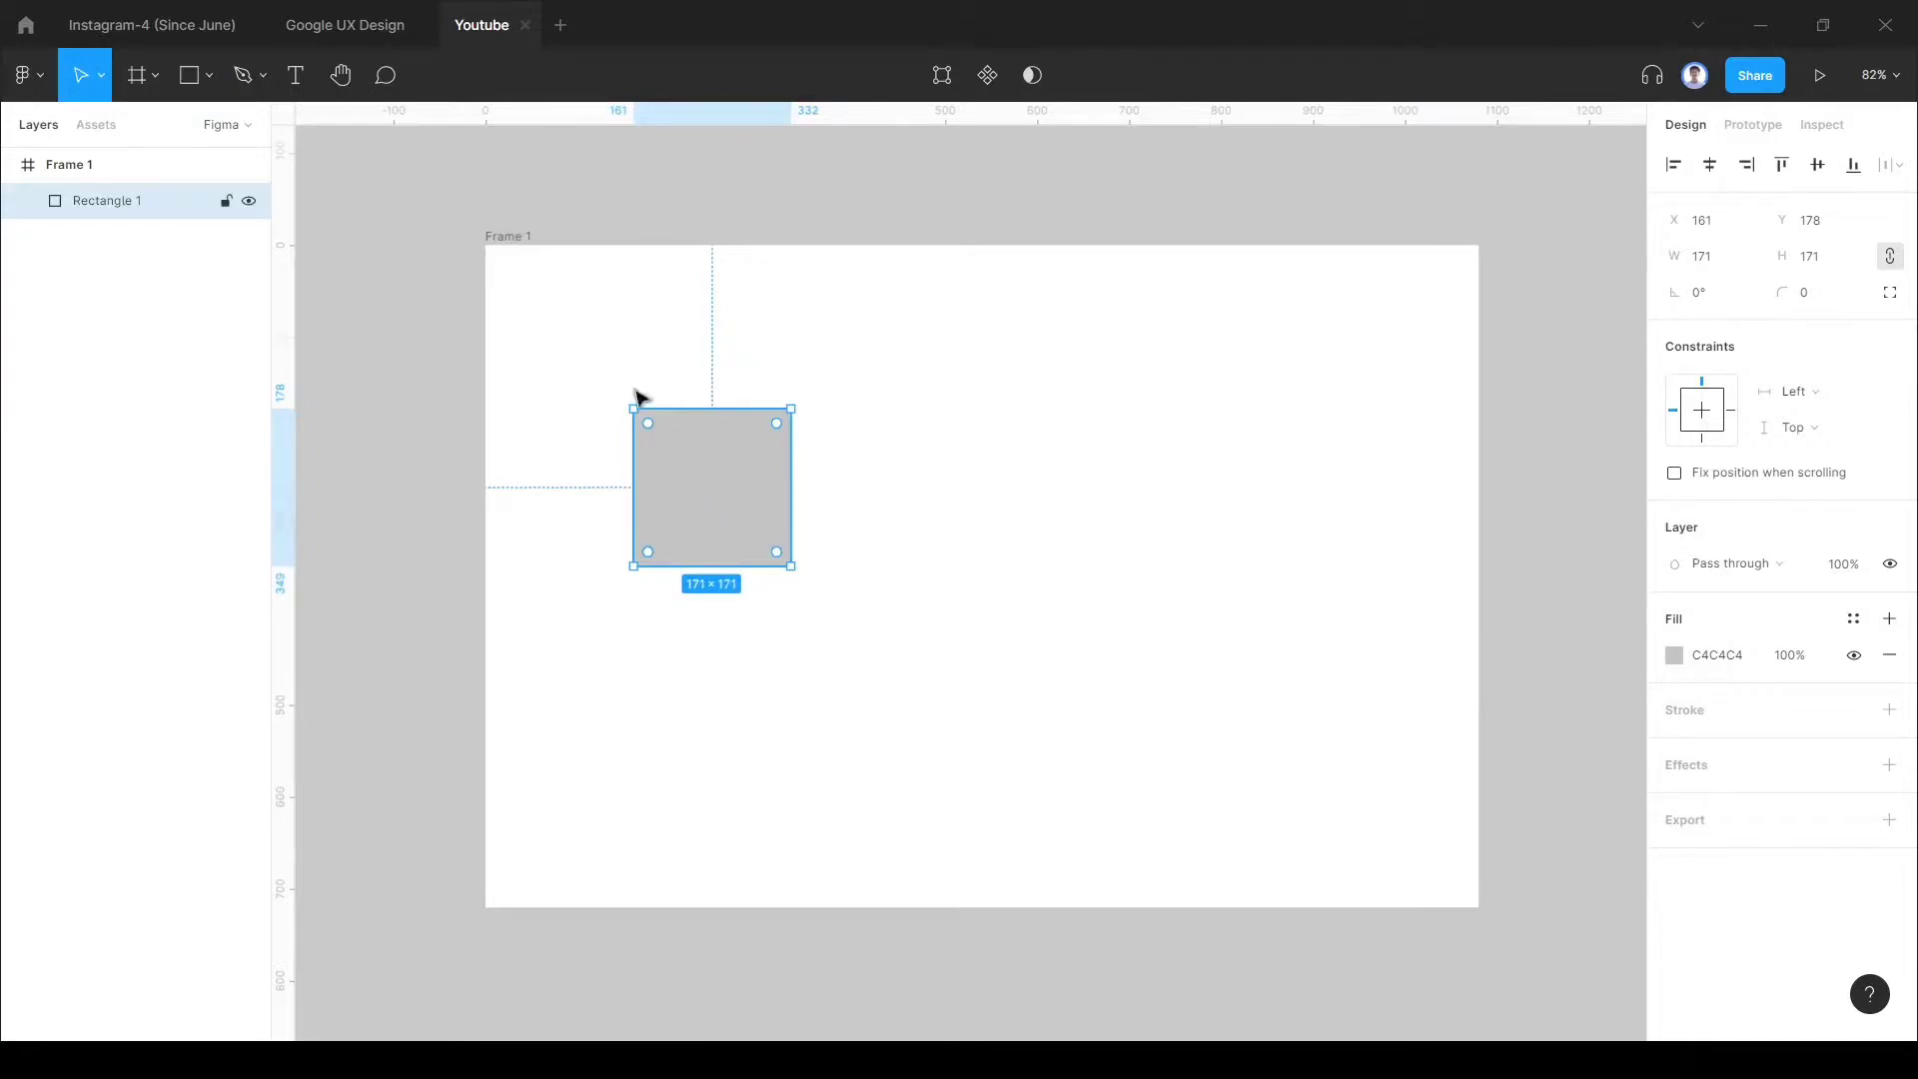
pyautogui.click(209, 86)
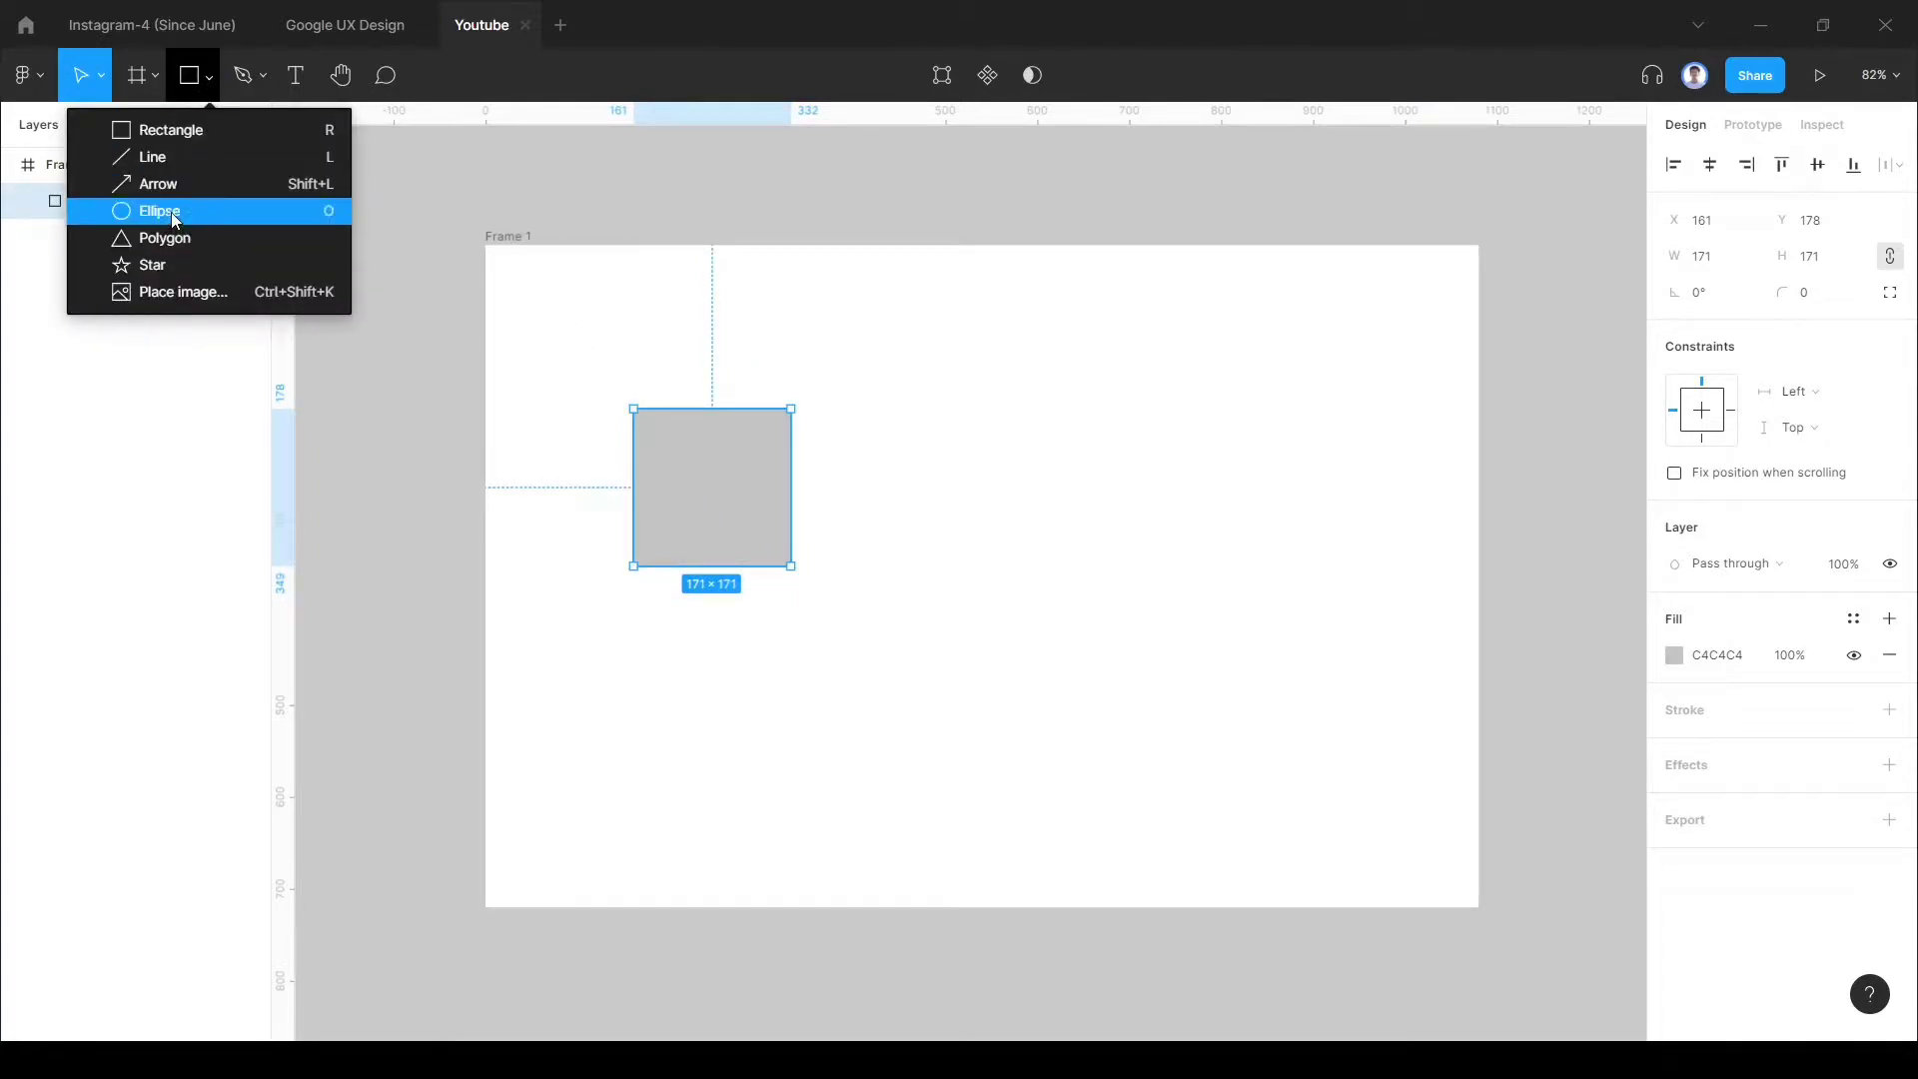
pyautogui.click(160, 210)
pyautogui.moveTo(881, 483); pyautogui.dragTo(1074, 672)
pyautogui.moveTo(967, 565); pyautogui.dragTo(950, 466)
# Step: Draw a triangle of about 214 × 214 and place it to the lower right of the circle
pyautogui.click(207, 78)
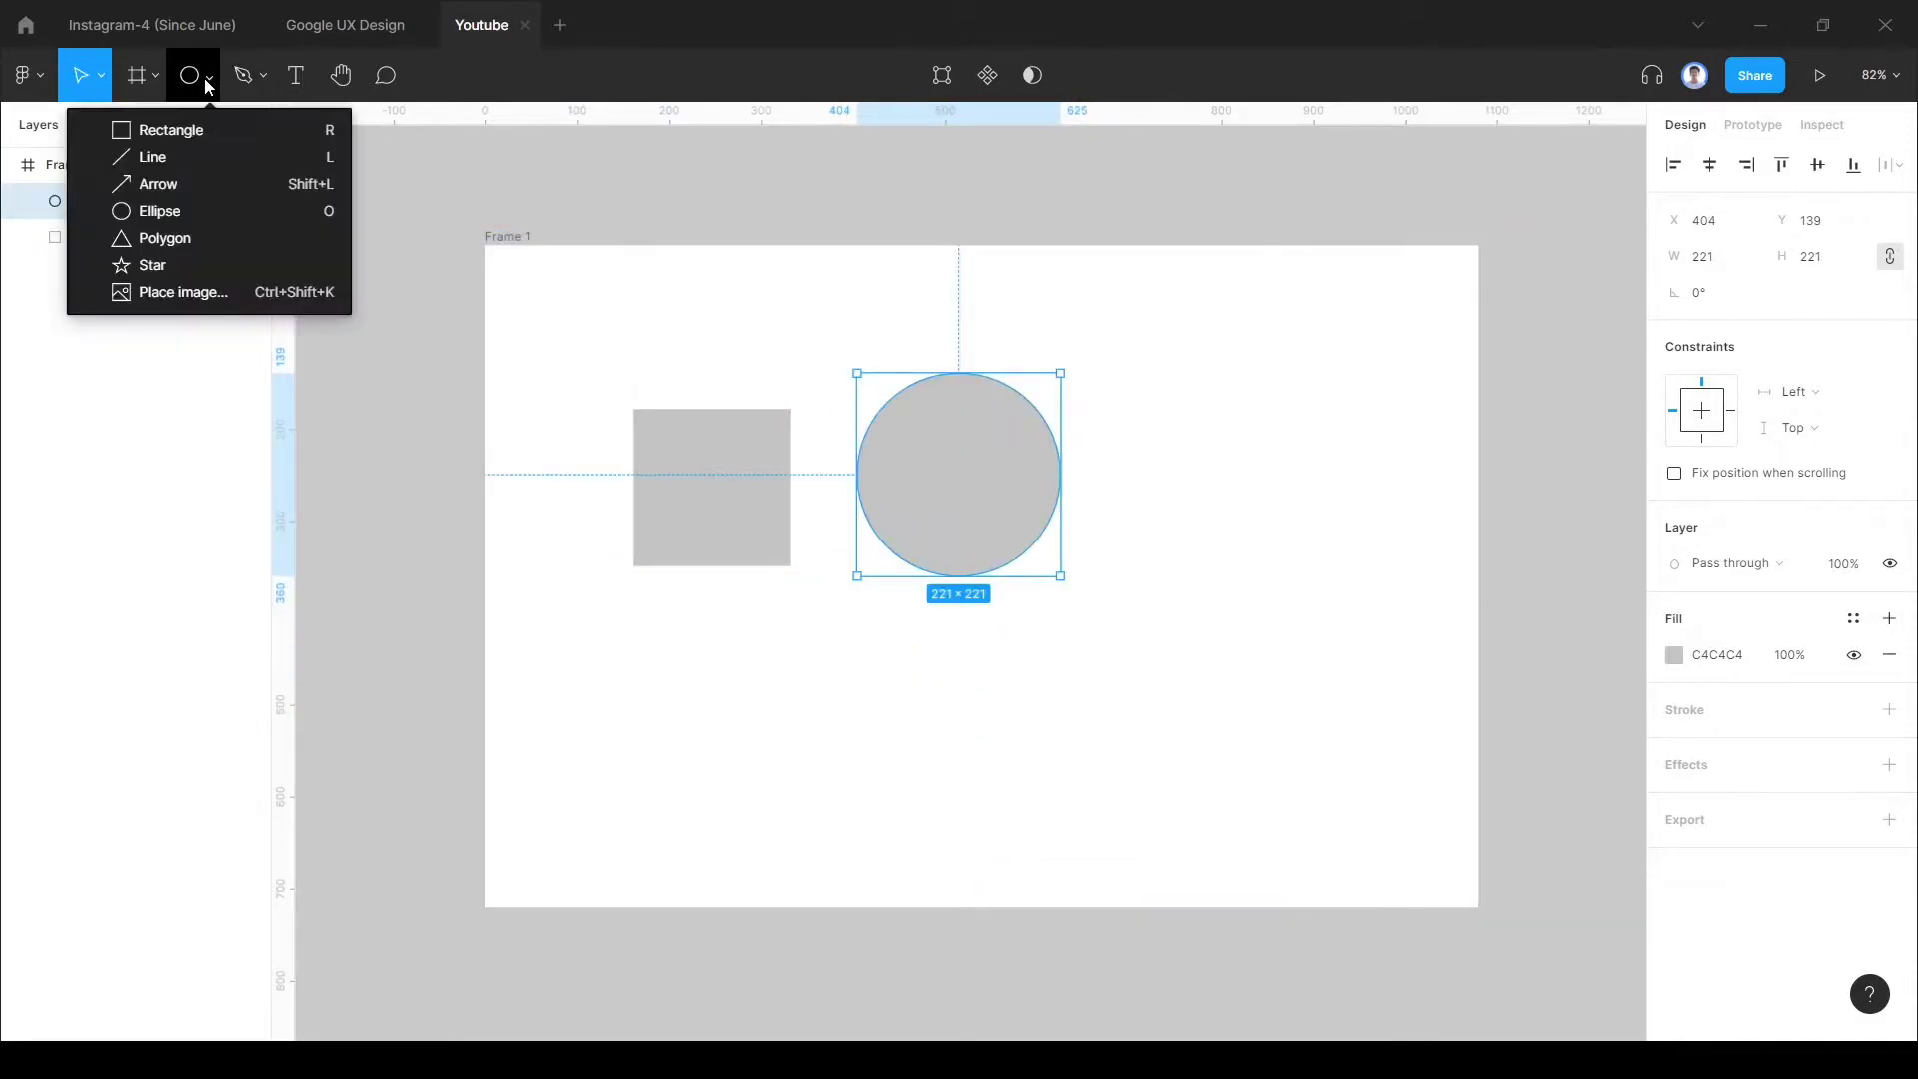
pyautogui.click(157, 241)
pyautogui.moveTo(778, 524); pyautogui.dragTo(967, 718)
pyautogui.moveTo(882, 639); pyautogui.dragTo(1161, 567)
# Step: Fill the square with the green document color 0ACF83
pyautogui.click(706, 497)
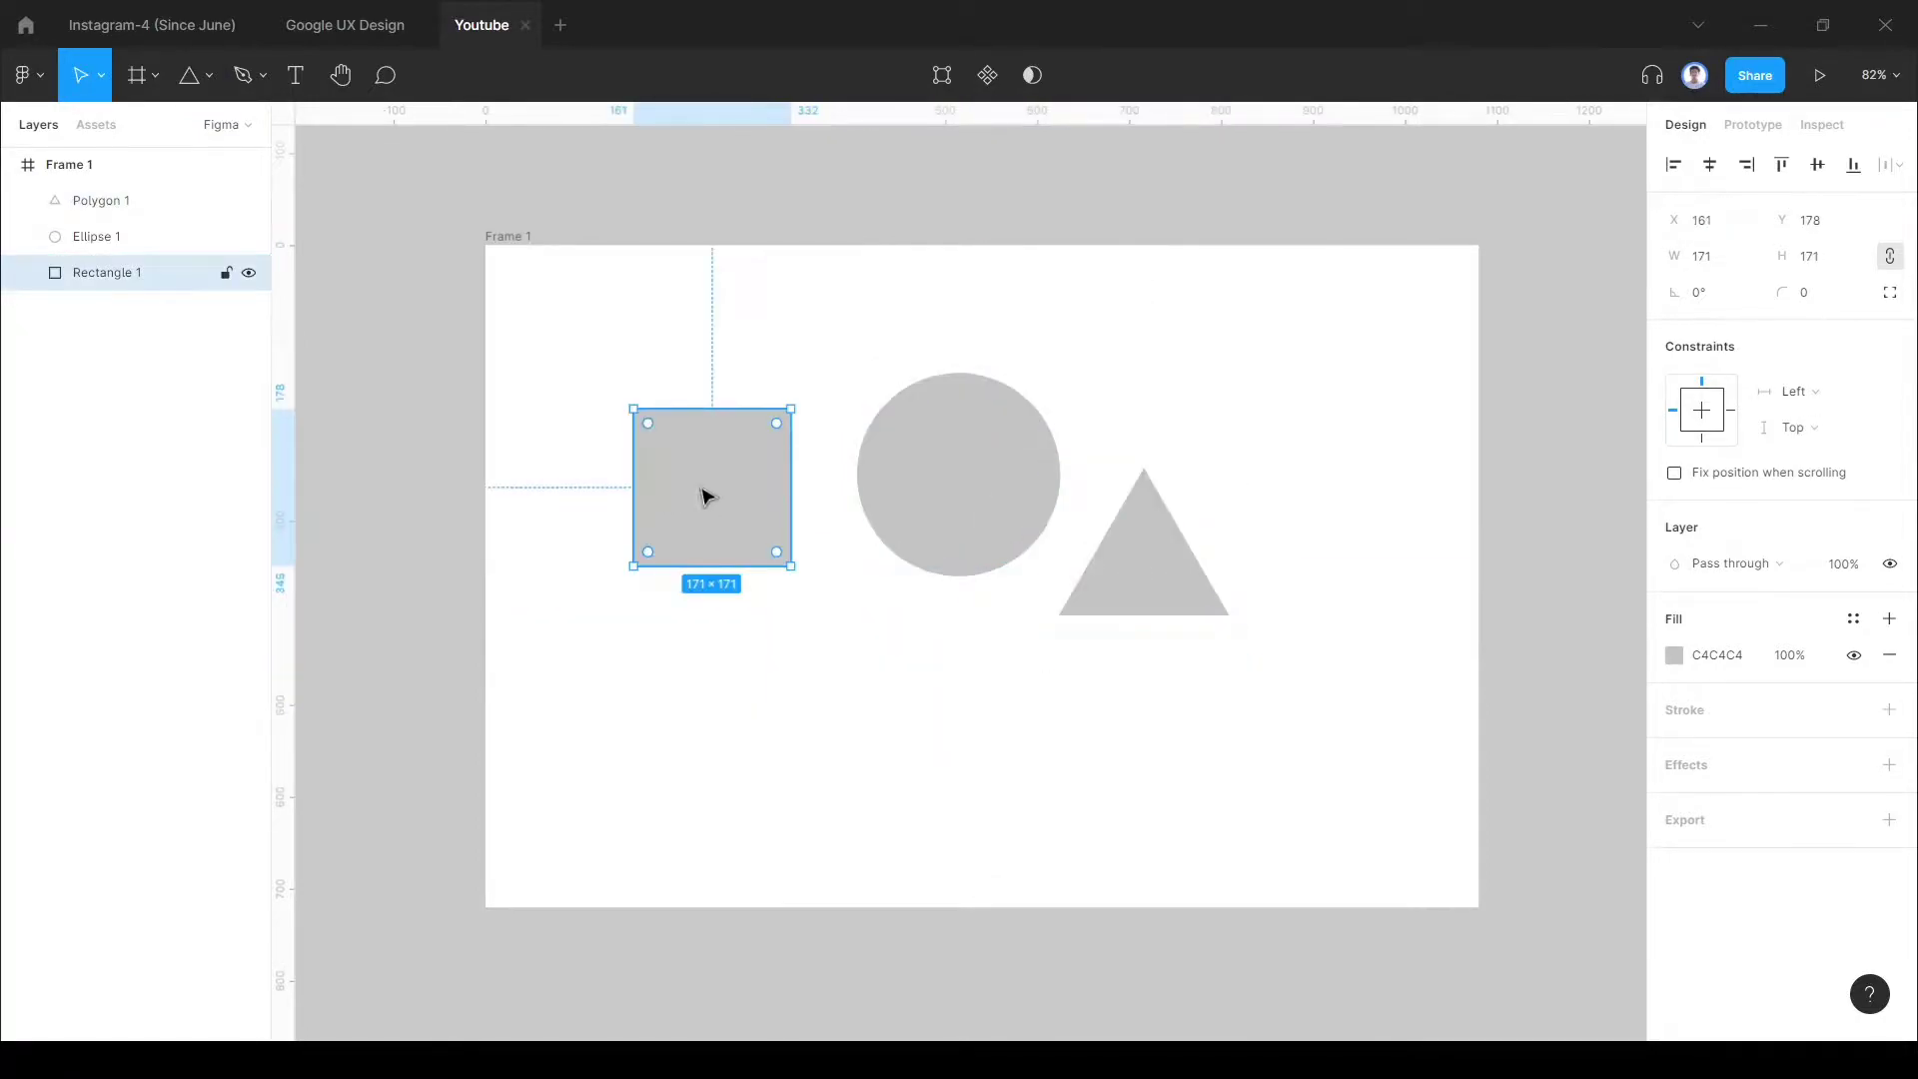
pyautogui.click(1675, 656)
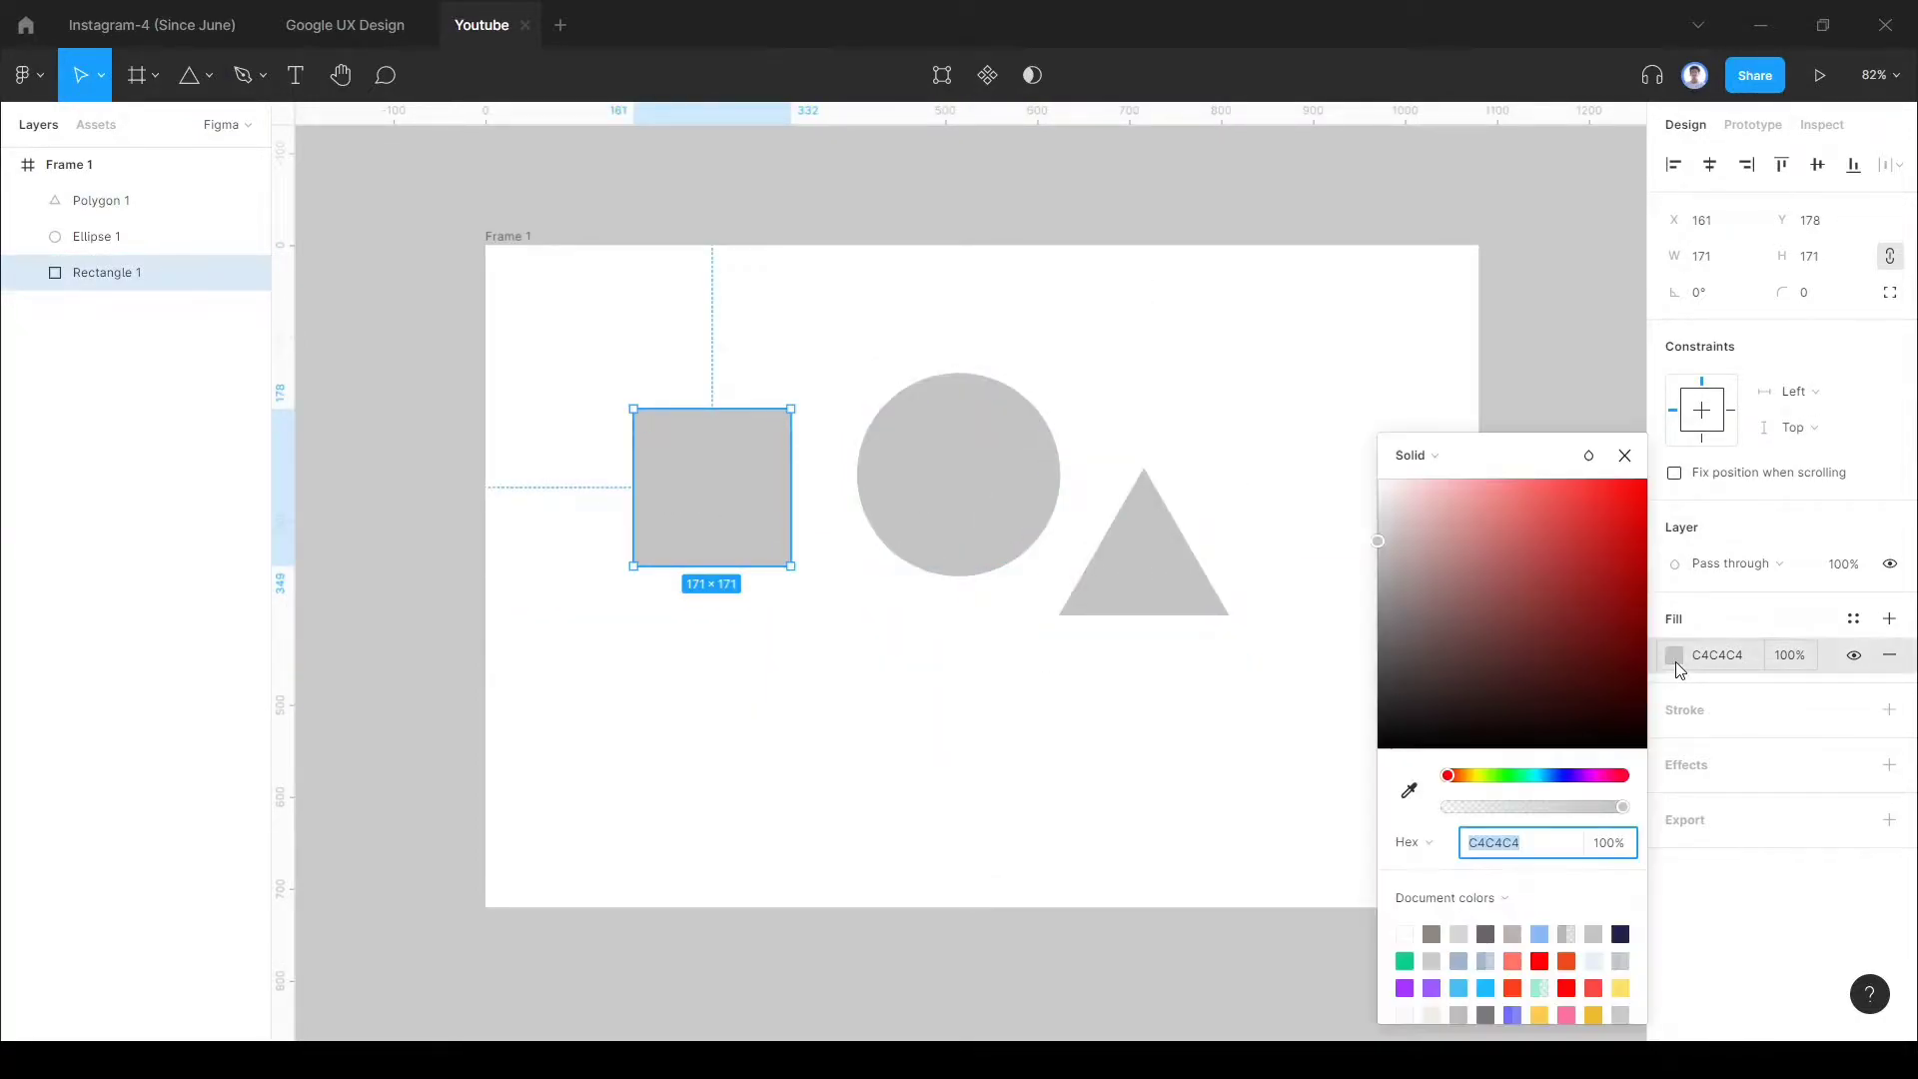
pyautogui.click(1407, 961)
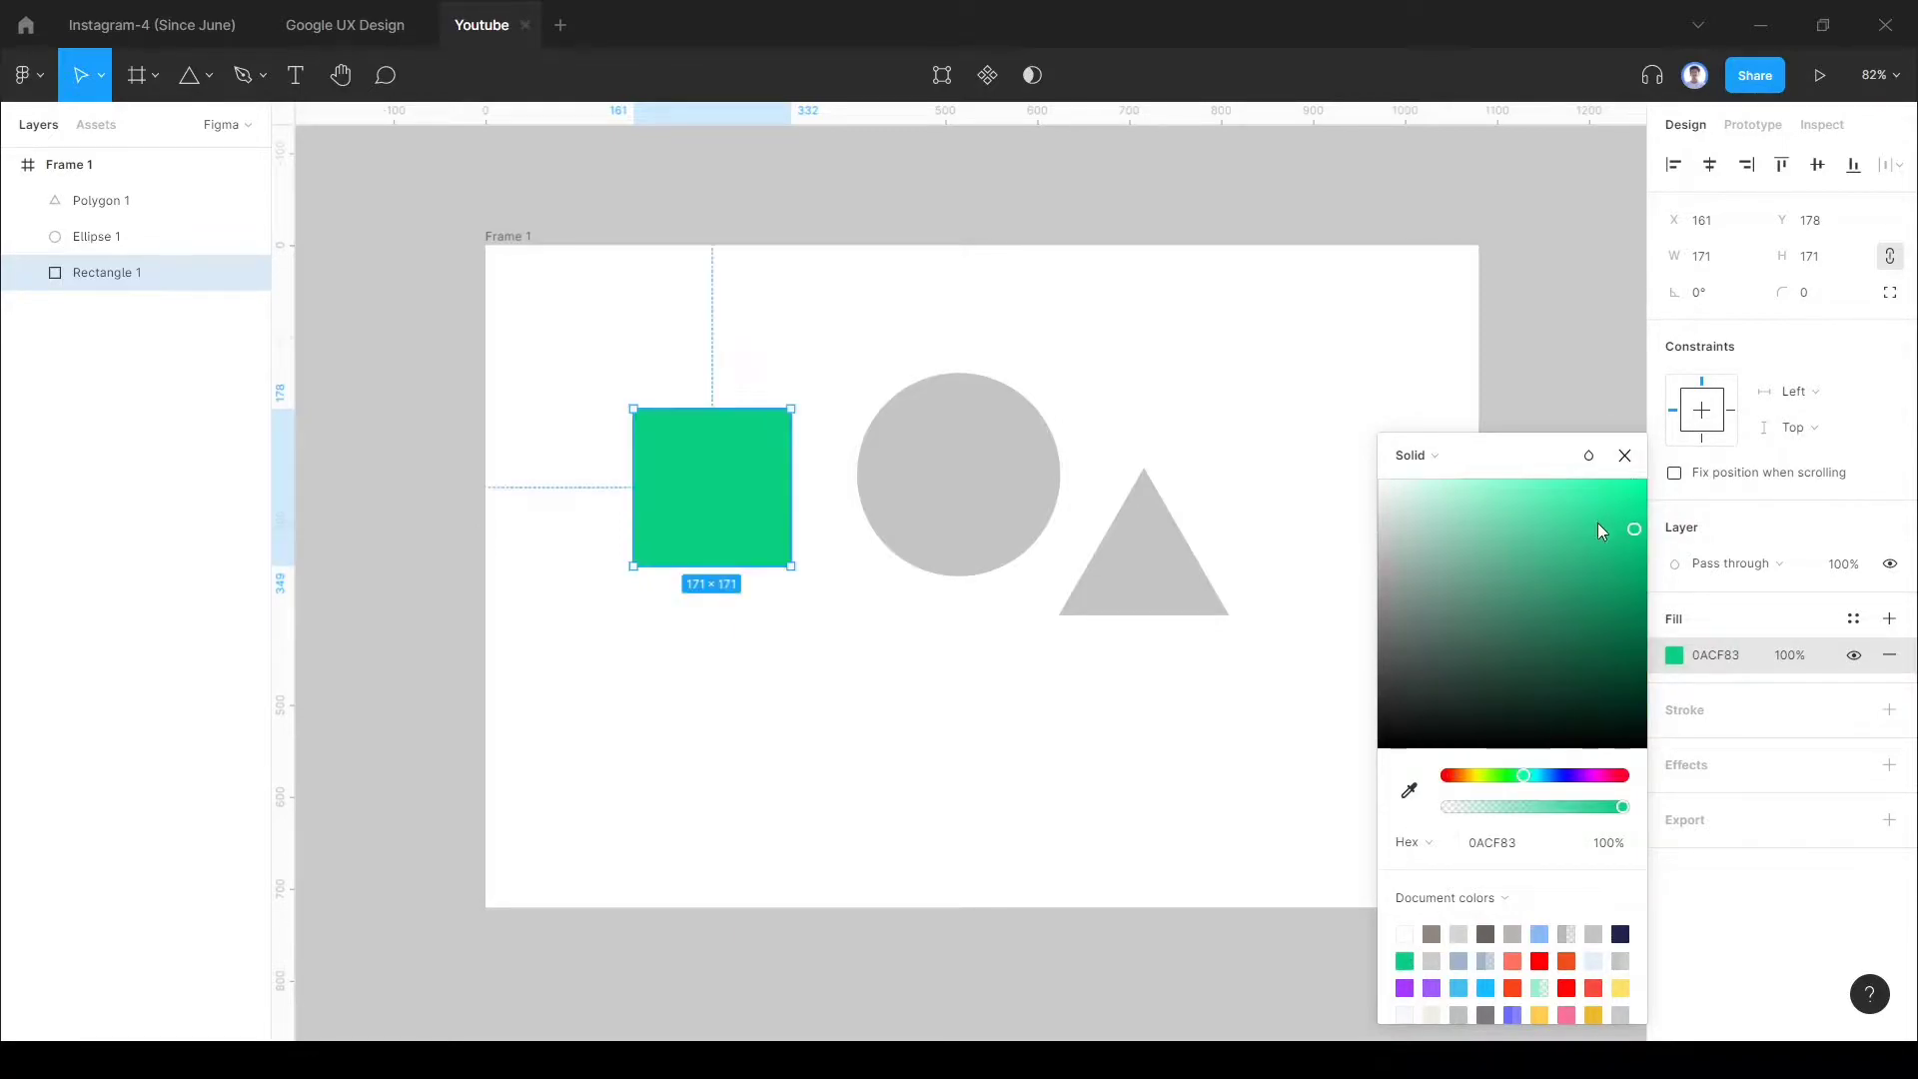
pyautogui.click(1625, 455)
# Step: Fill the circle with the orange document color F24E1E
pyautogui.click(981, 475)
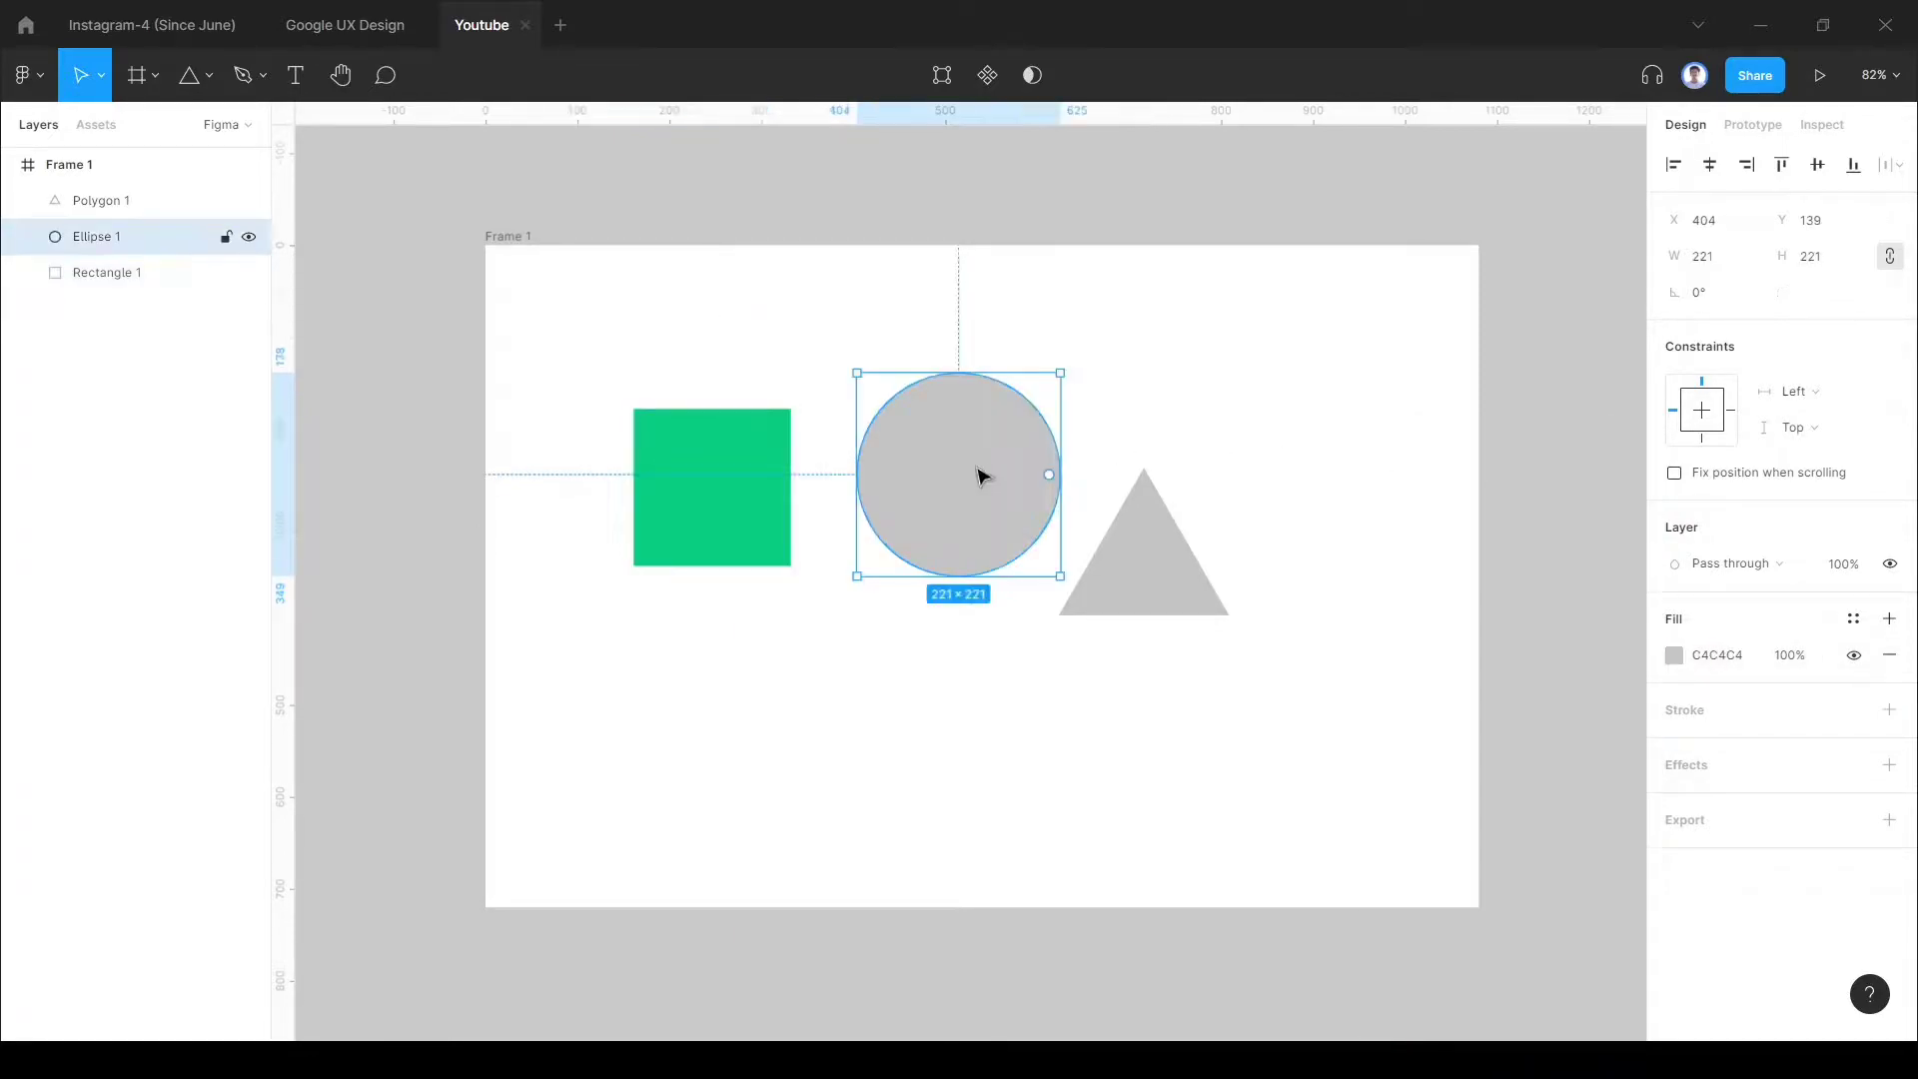
pyautogui.click(1681, 659)
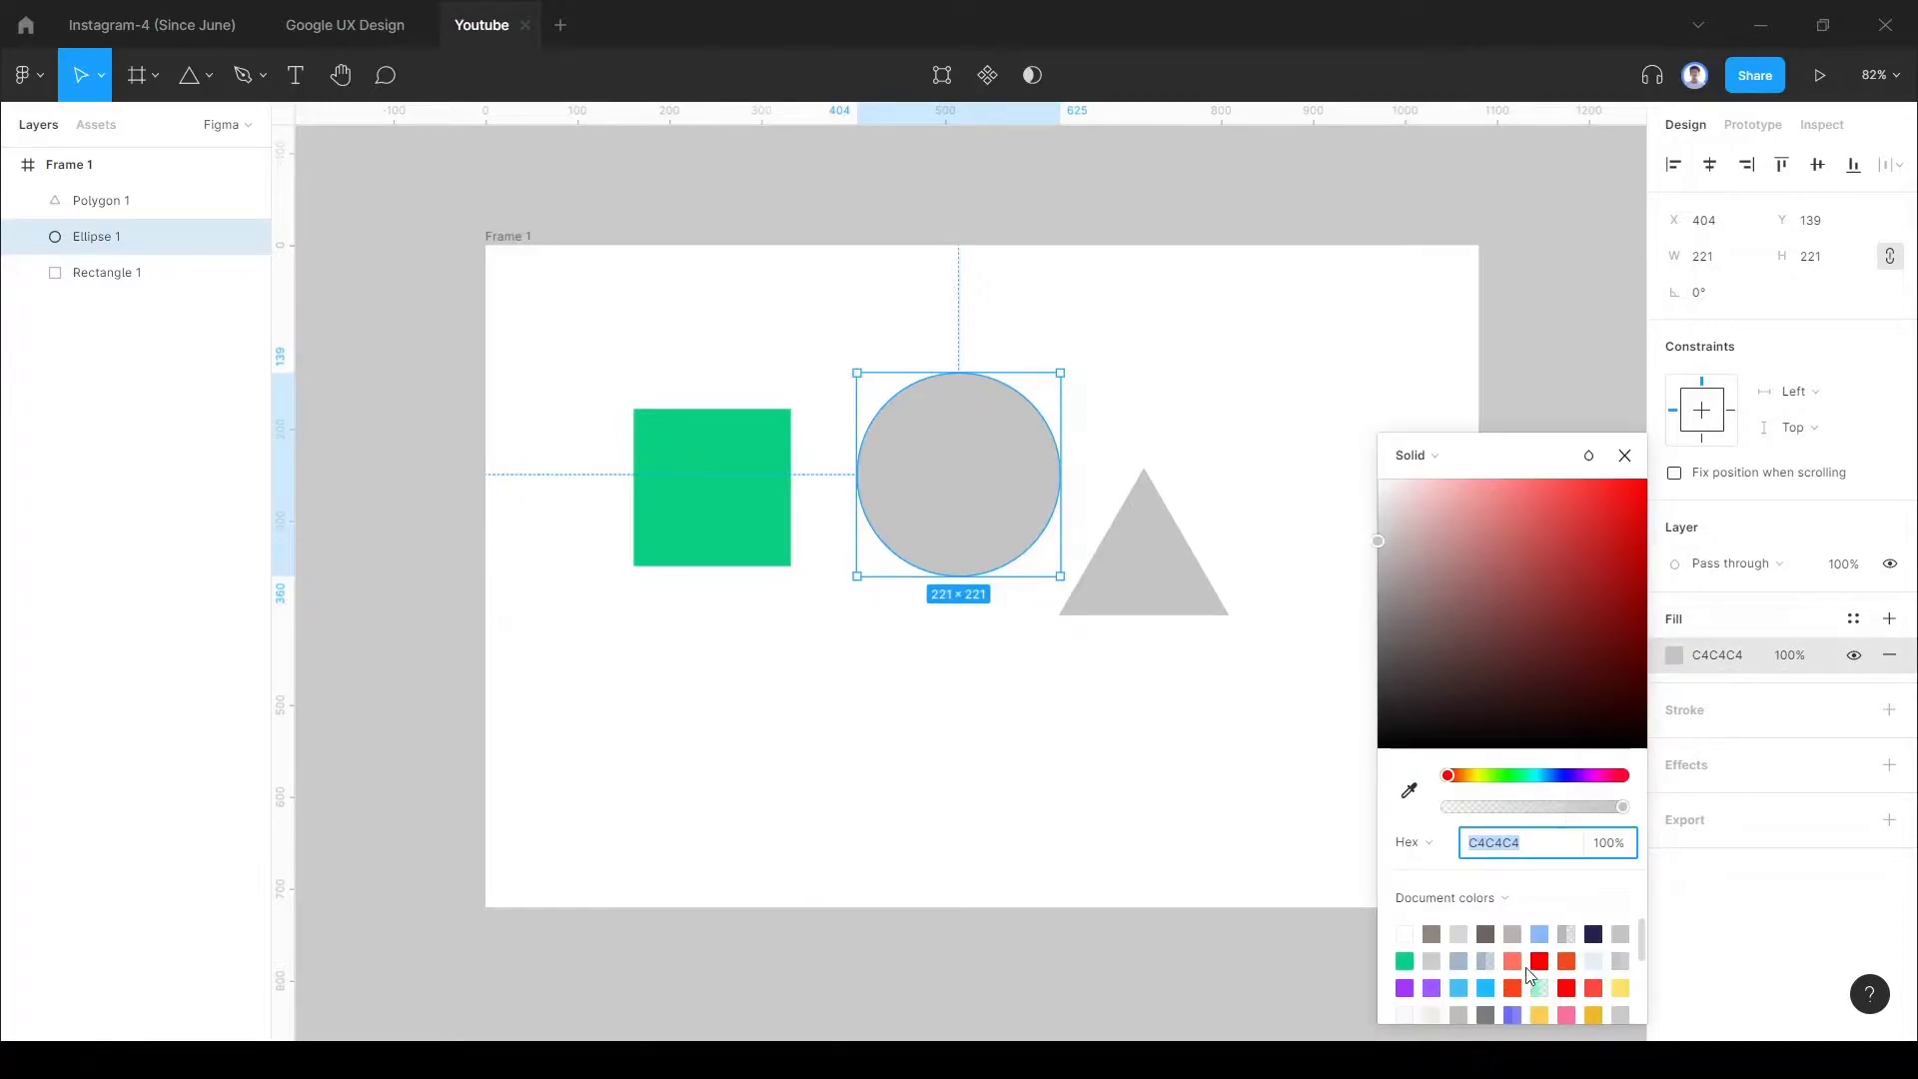
pyautogui.click(1567, 960)
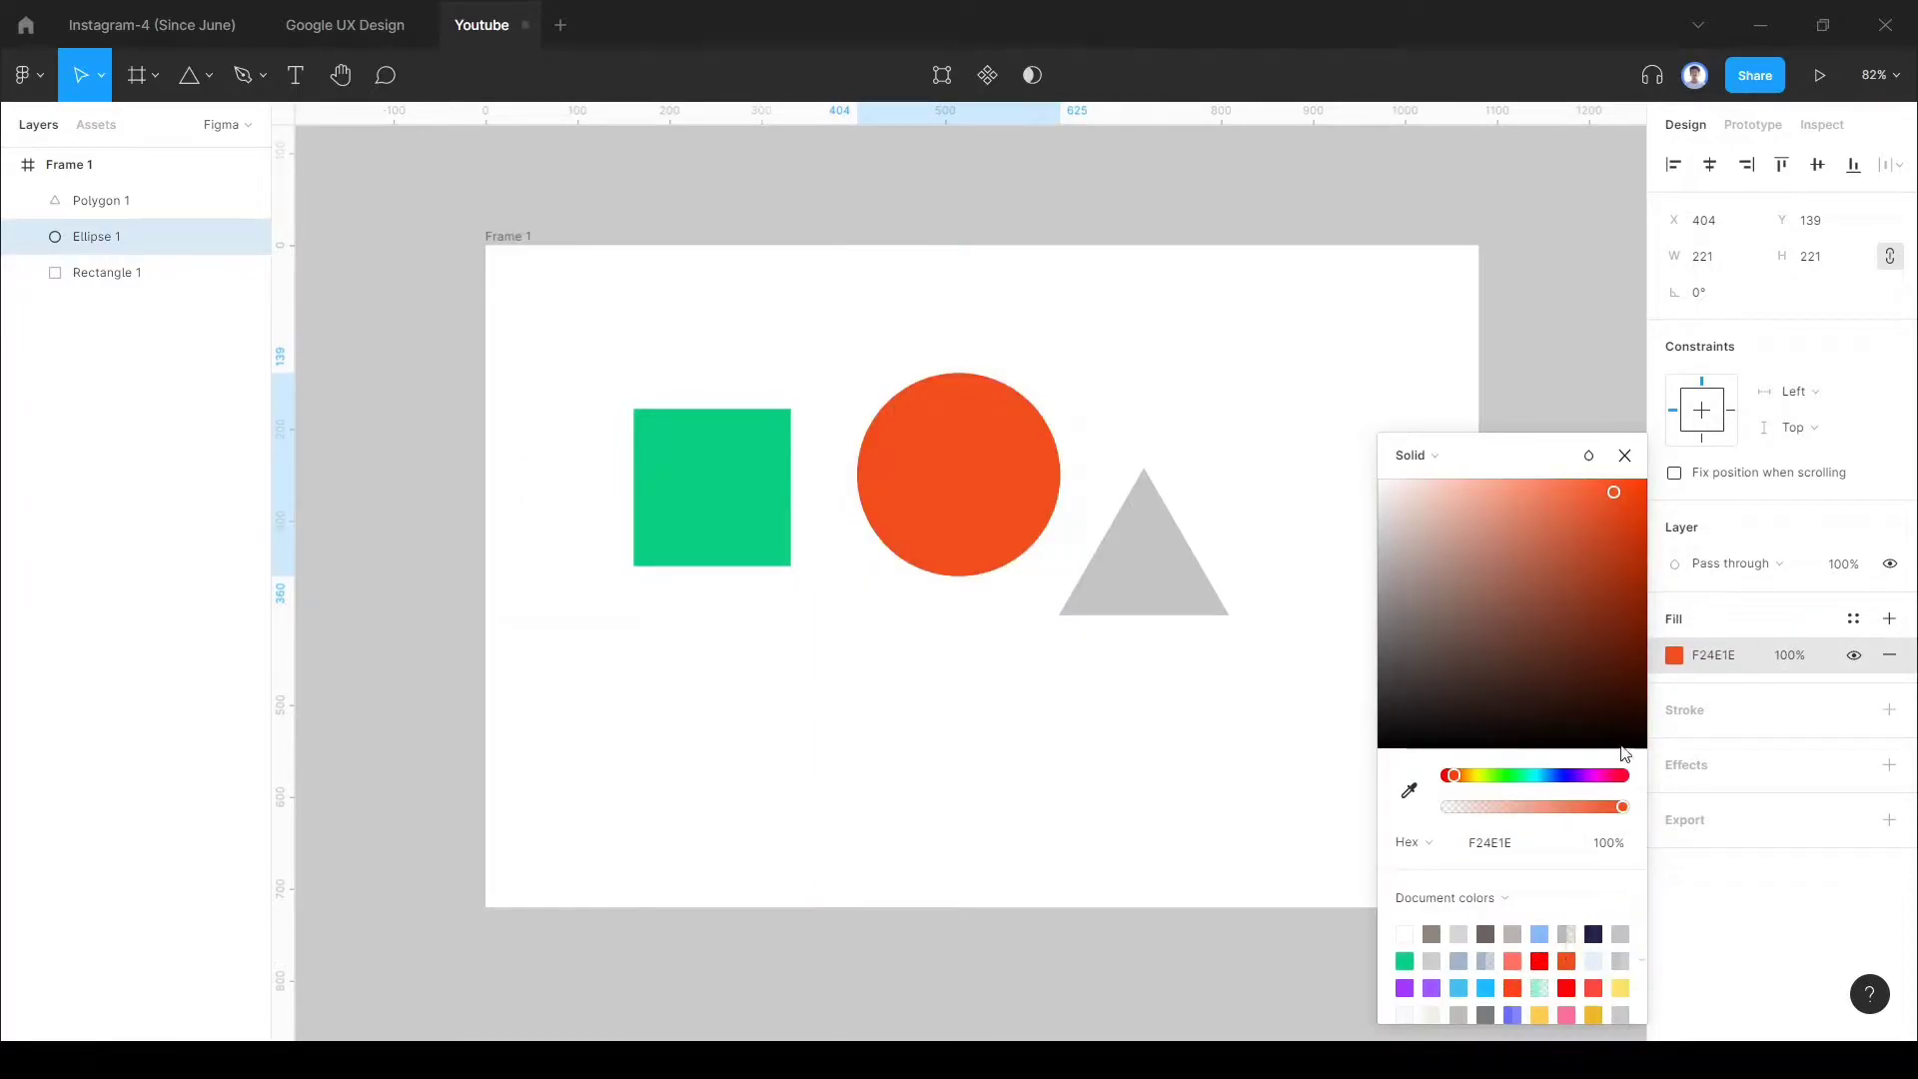
pyautogui.click(1625, 456)
# Step: Shift the triangle slightly down and left and fill it with the yellow document color FECC50
pyautogui.click(1147, 611)
pyautogui.moveTo(1147, 612); pyautogui.dragTo(1111, 646)
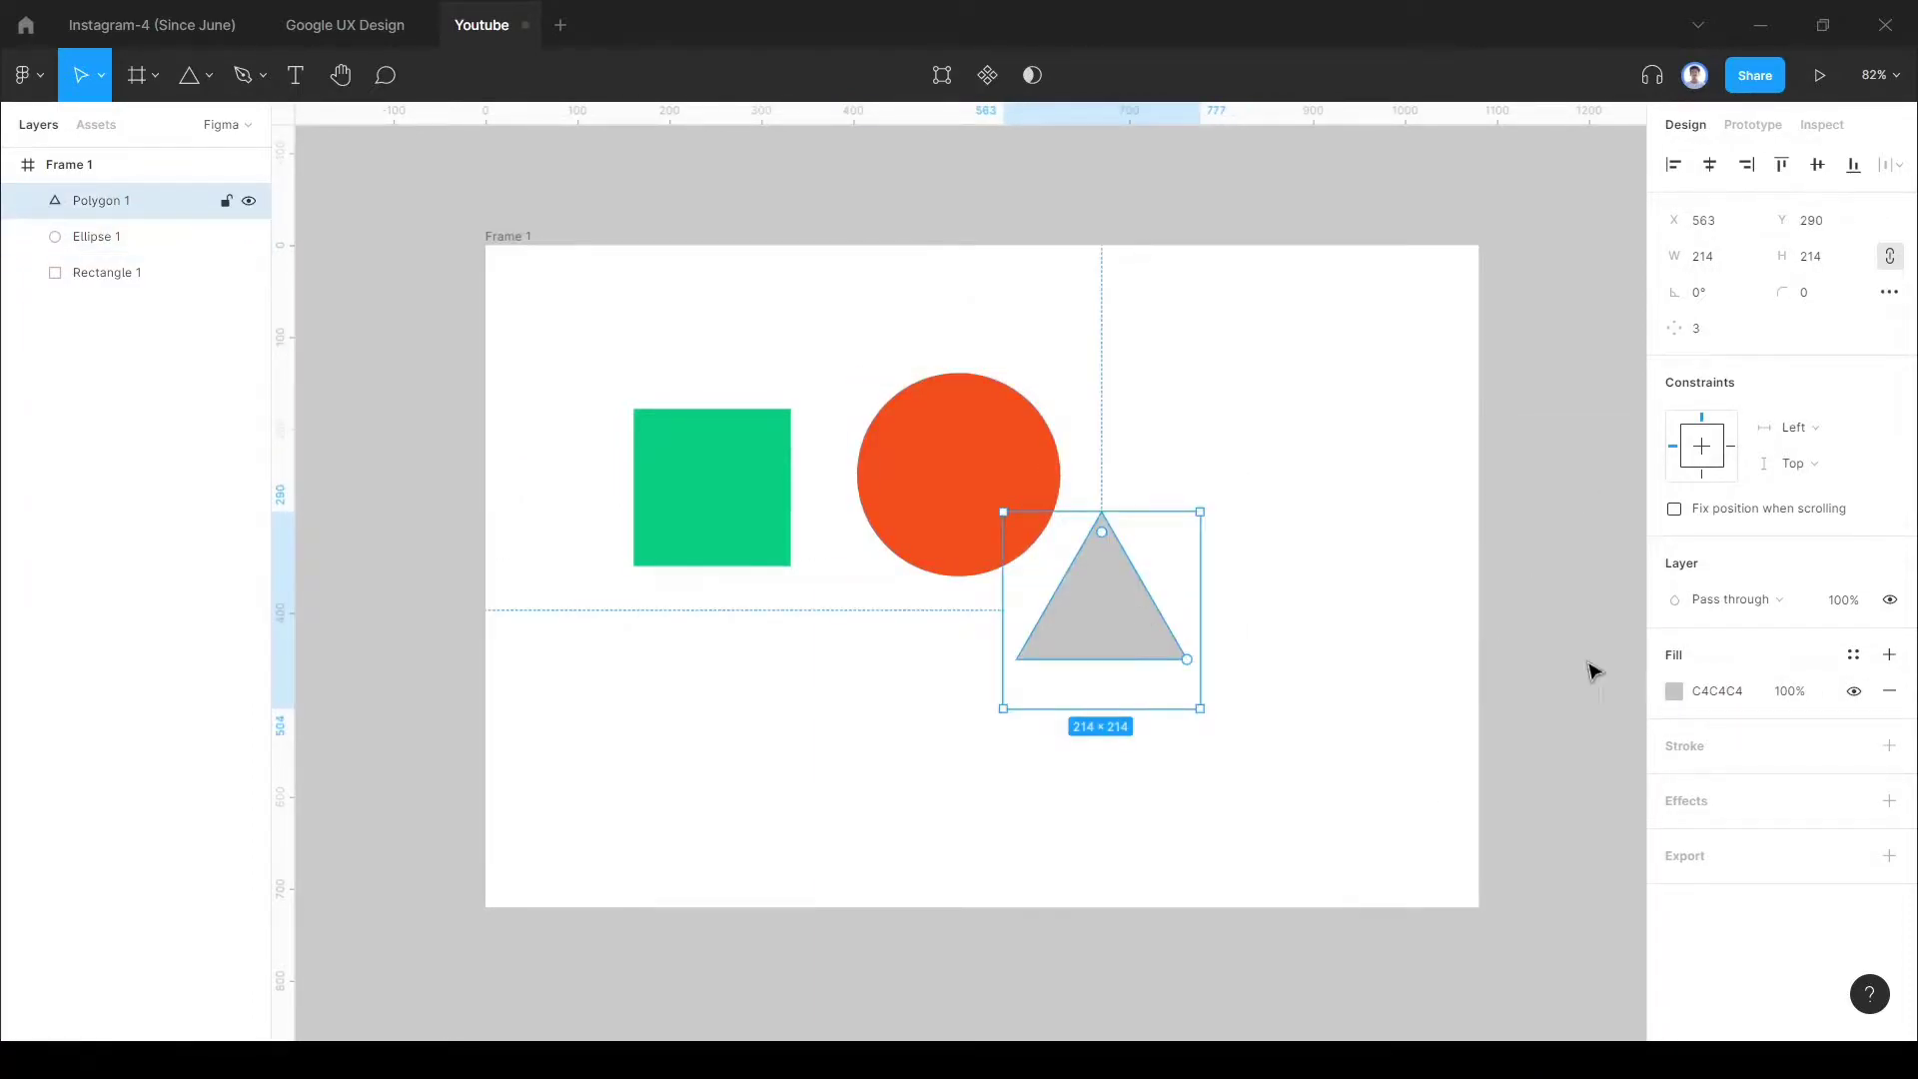
pyautogui.click(1674, 690)
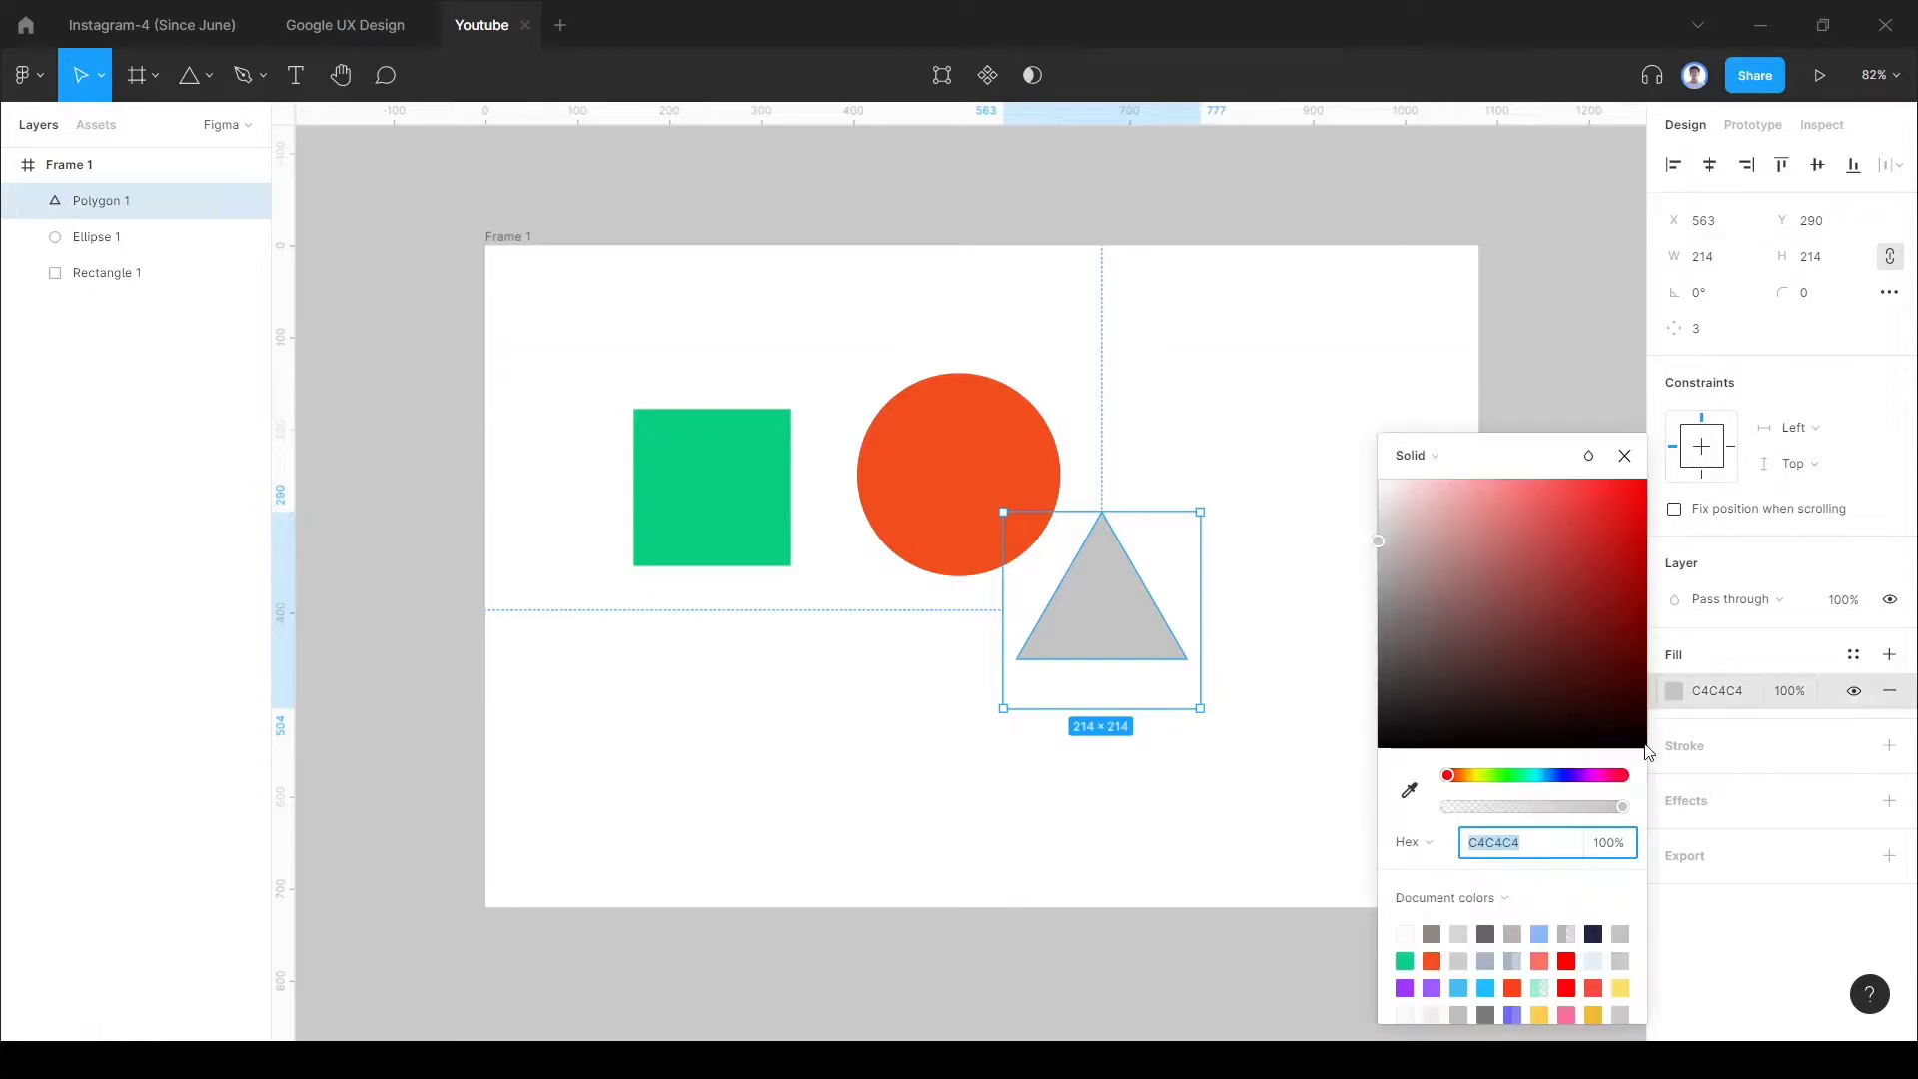
pyautogui.click(1544, 1012)
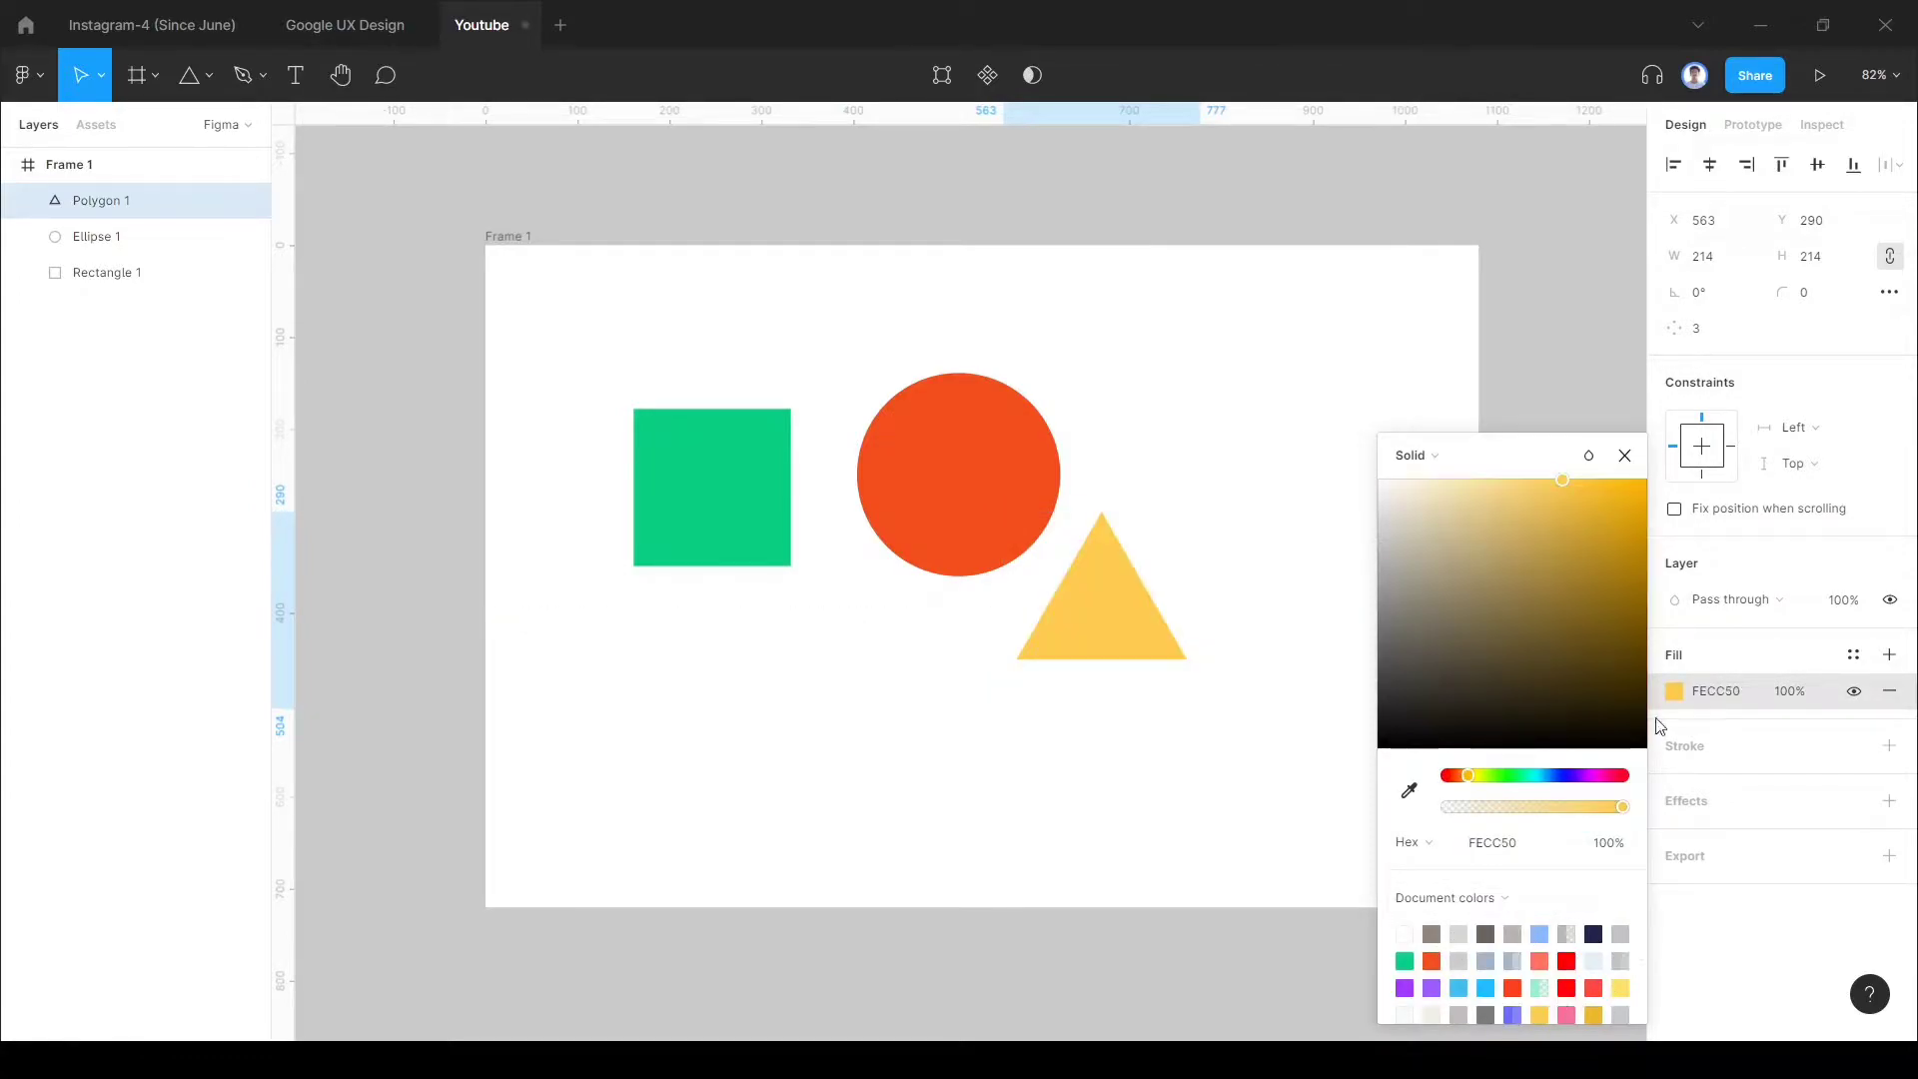
pyautogui.click(1624, 456)
# Step: Duplicate the orange circle below the original, near the green square, and fill the copy with purple 8E28E7
pyautogui.click(925, 527)
pyautogui.moveTo(983, 489); pyautogui.dragTo(860, 672)
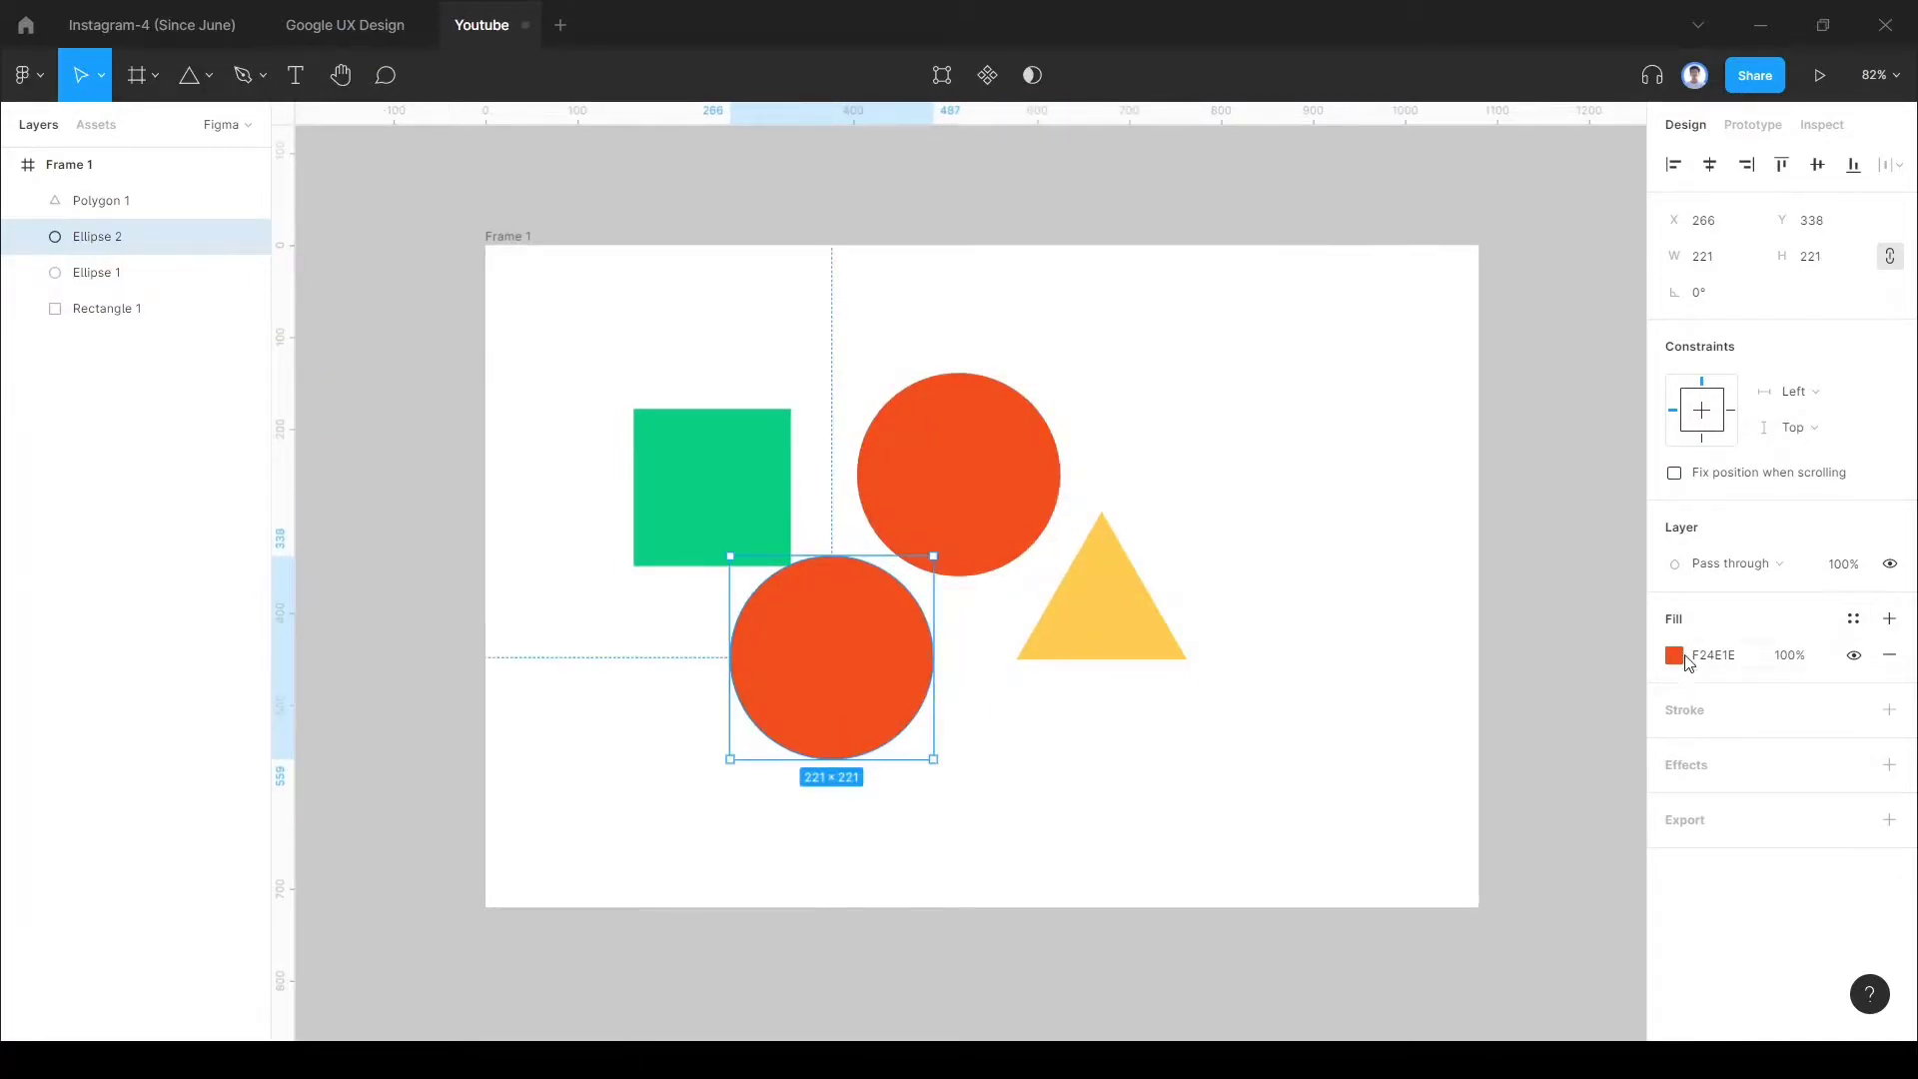
pyautogui.click(1675, 657)
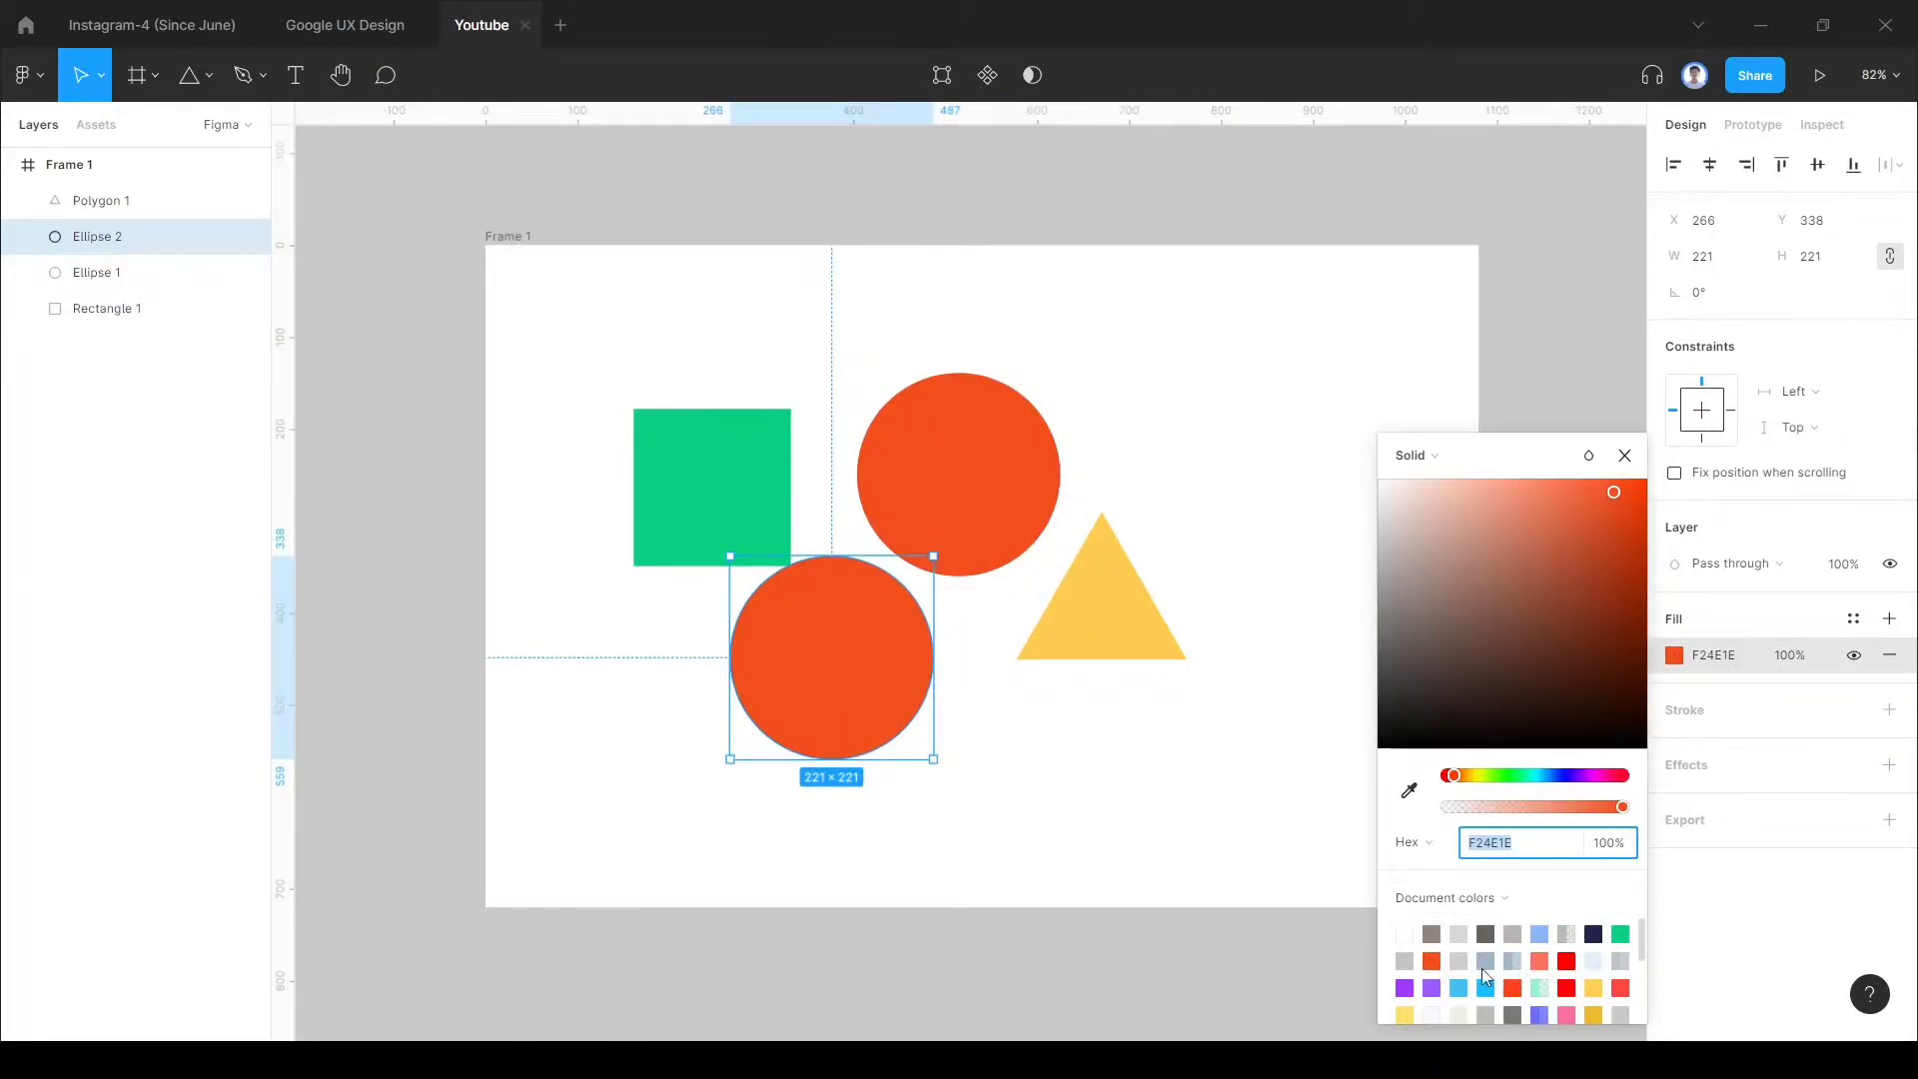
pyautogui.click(1405, 986)
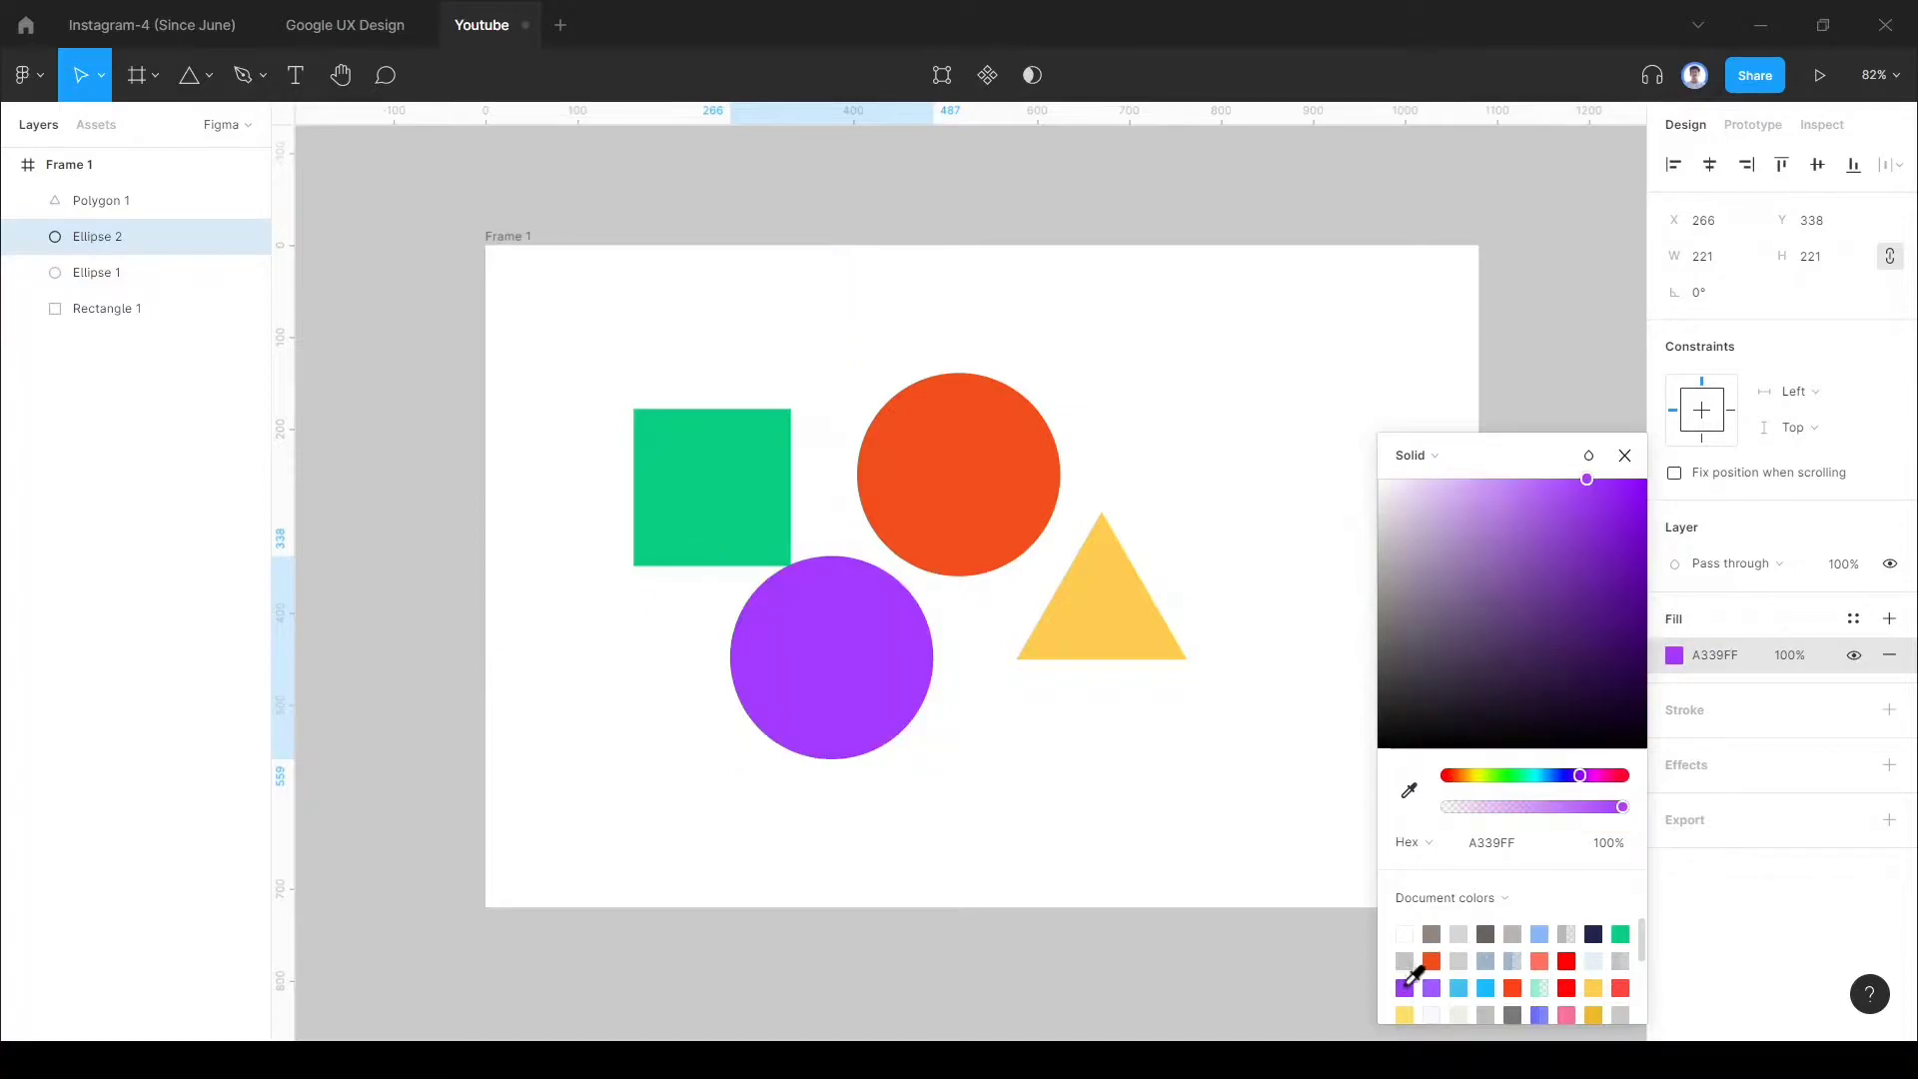
pyautogui.click(1602, 510)
pyautogui.click(1624, 455)
pyautogui.click(1206, 546)
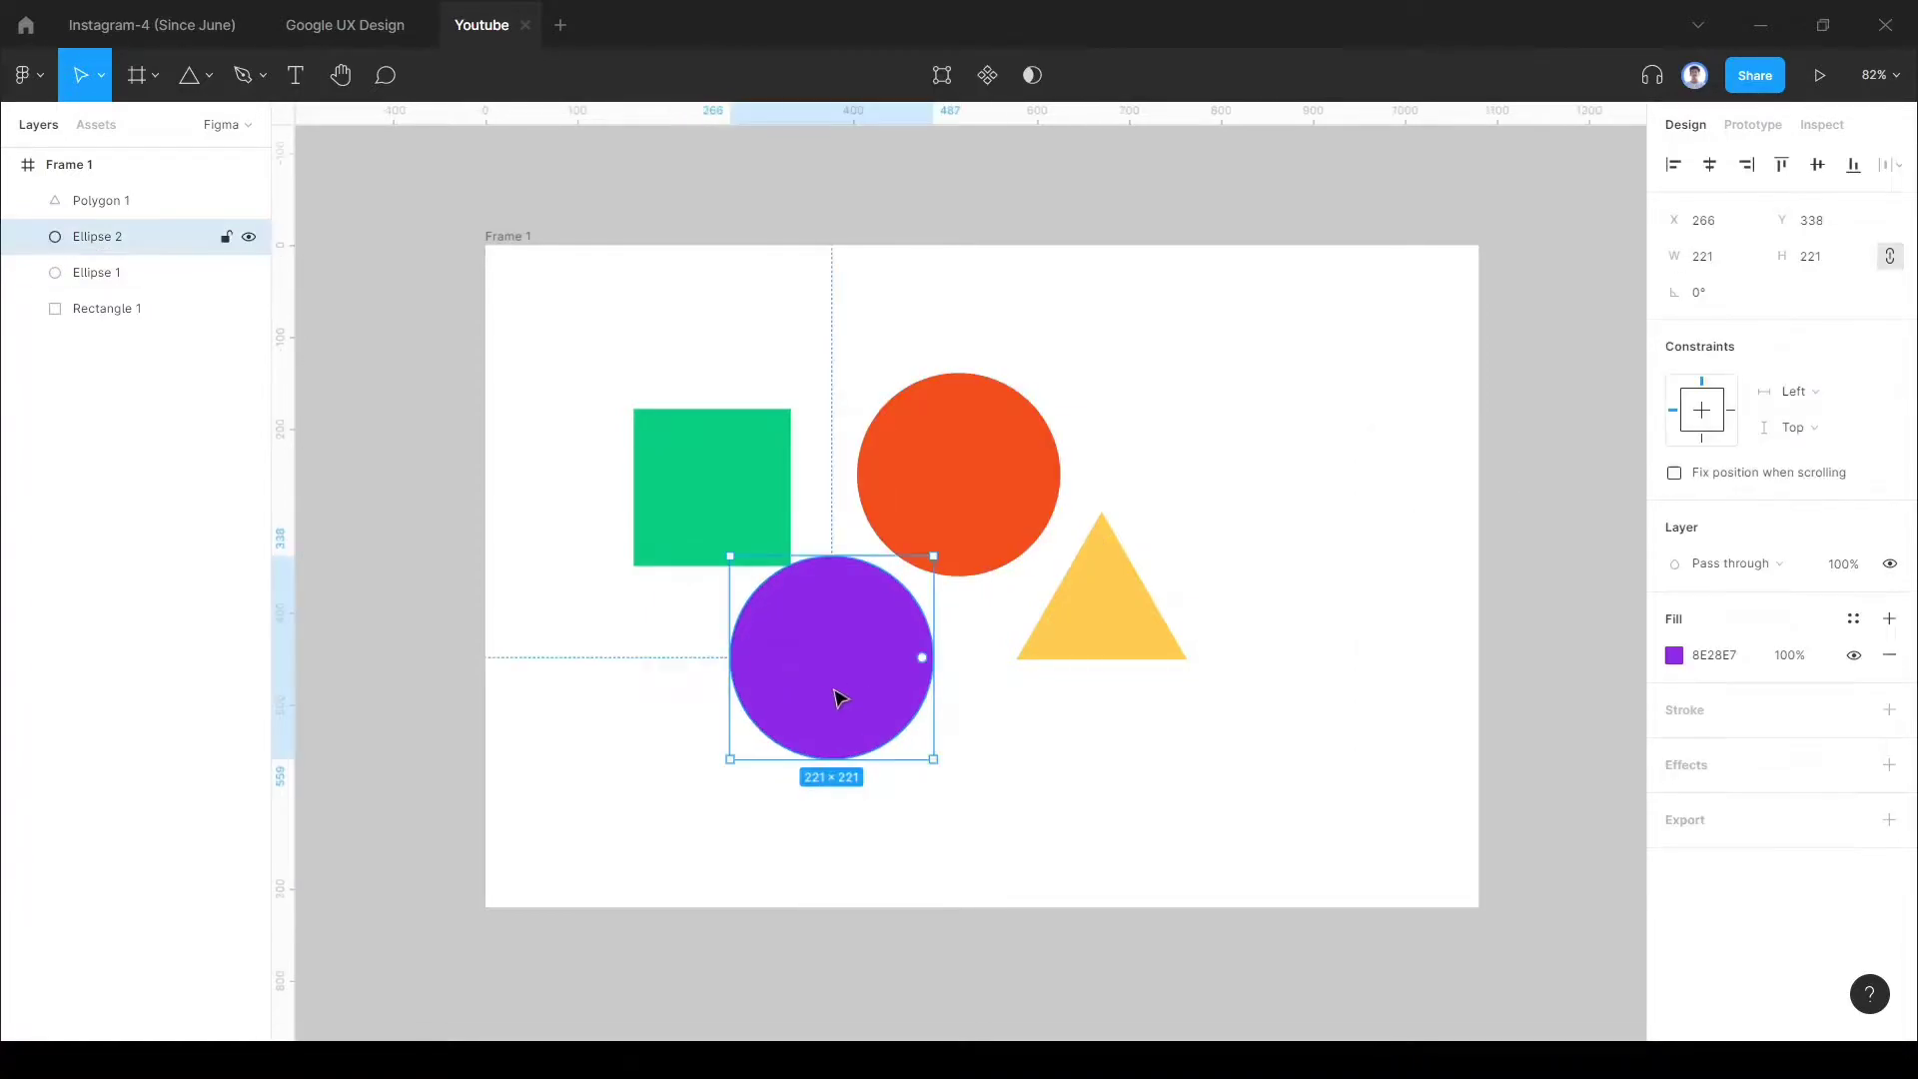
# Step: Move the purple circle and green square toward the frame's right side, and enlarge the orange circle at the upper left to about 307 × 306
pyautogui.moveTo(839, 699); pyautogui.dragTo(1237, 728)
pyautogui.moveTo(740, 548); pyautogui.dragTo(765, 548)
pyautogui.moveTo(896, 511); pyautogui.dragTo(703, 624)
pyautogui.moveTo(732, 458); pyautogui.dragTo(1079, 489)
pyautogui.moveTo(826, 560); pyautogui.dragTo(756, 465)
pyautogui.moveTo(747, 589); pyautogui.dragTo(767, 536)
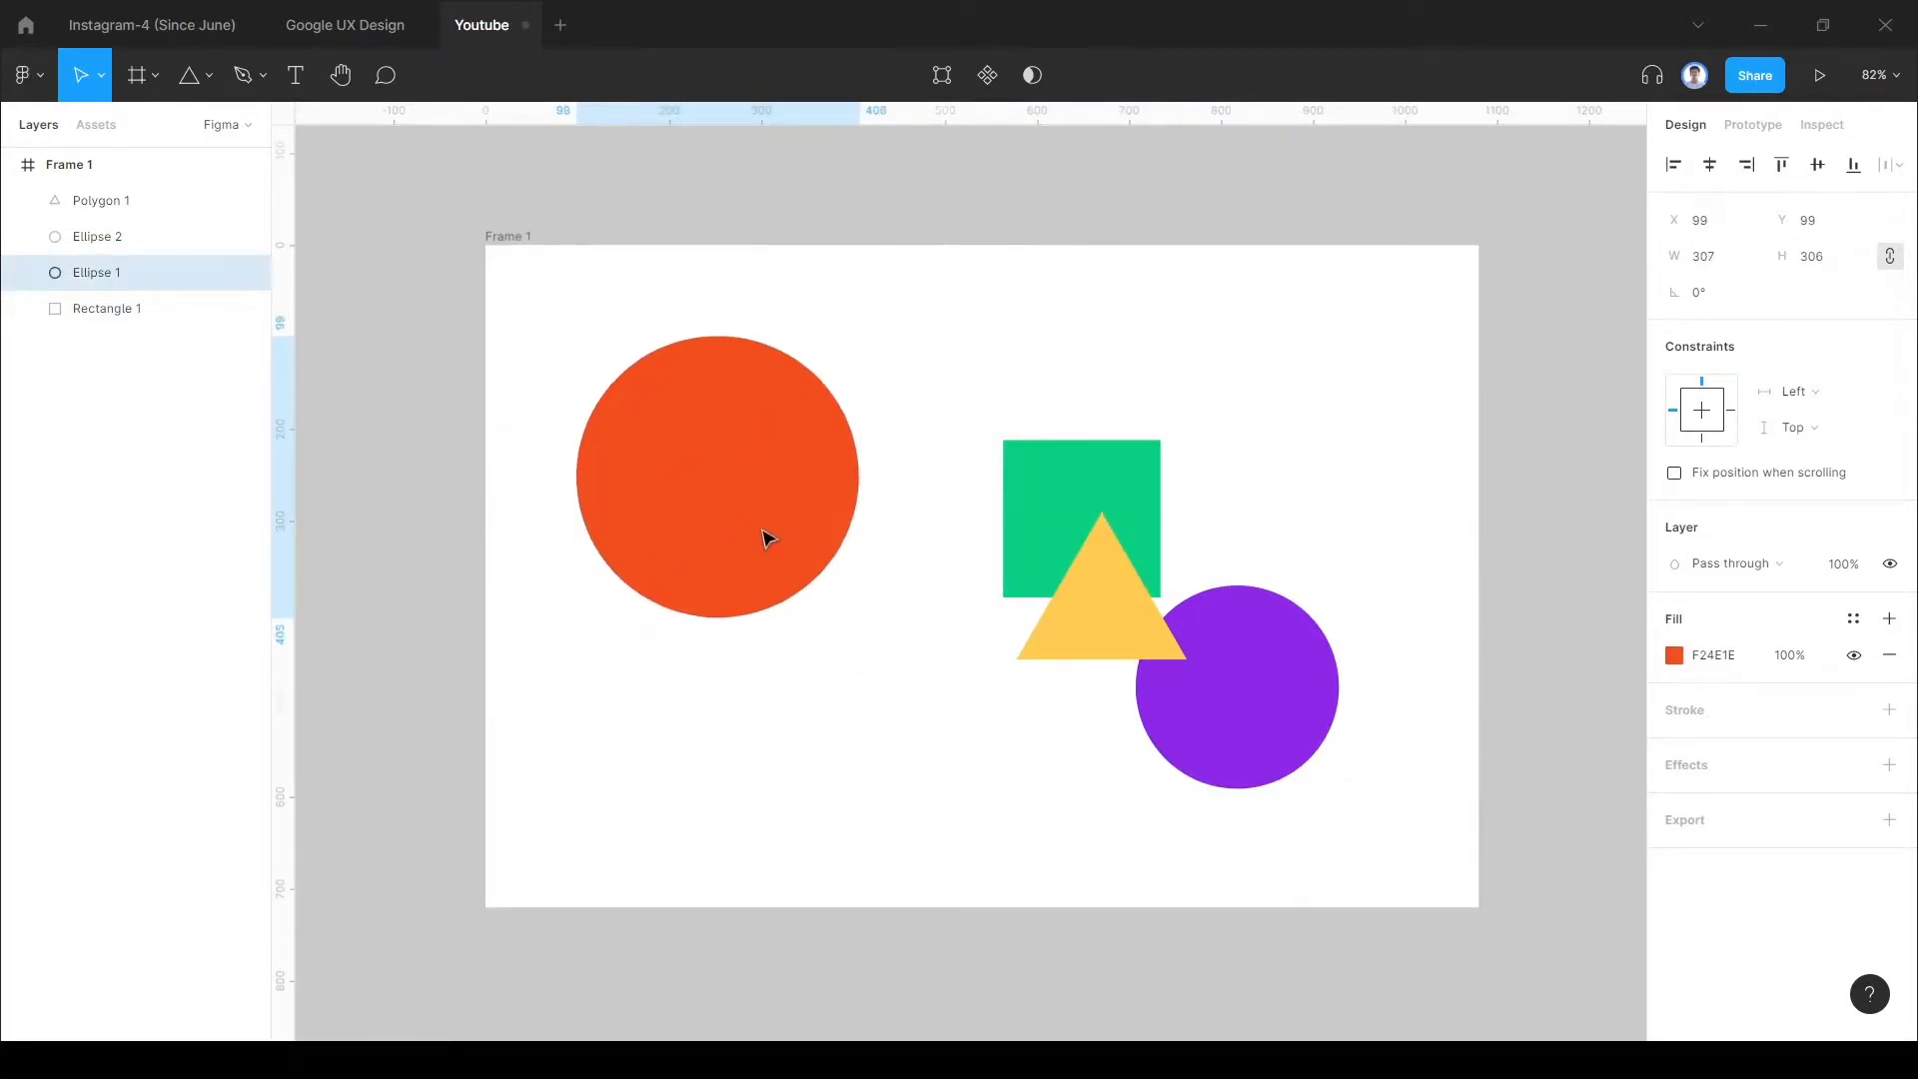
# Step: Bring the green square in front of the orange circle, overlapping its lower right, and enlarge it to about 213 × 214
pyautogui.moveTo(1061, 496); pyautogui.dragTo(864, 513)
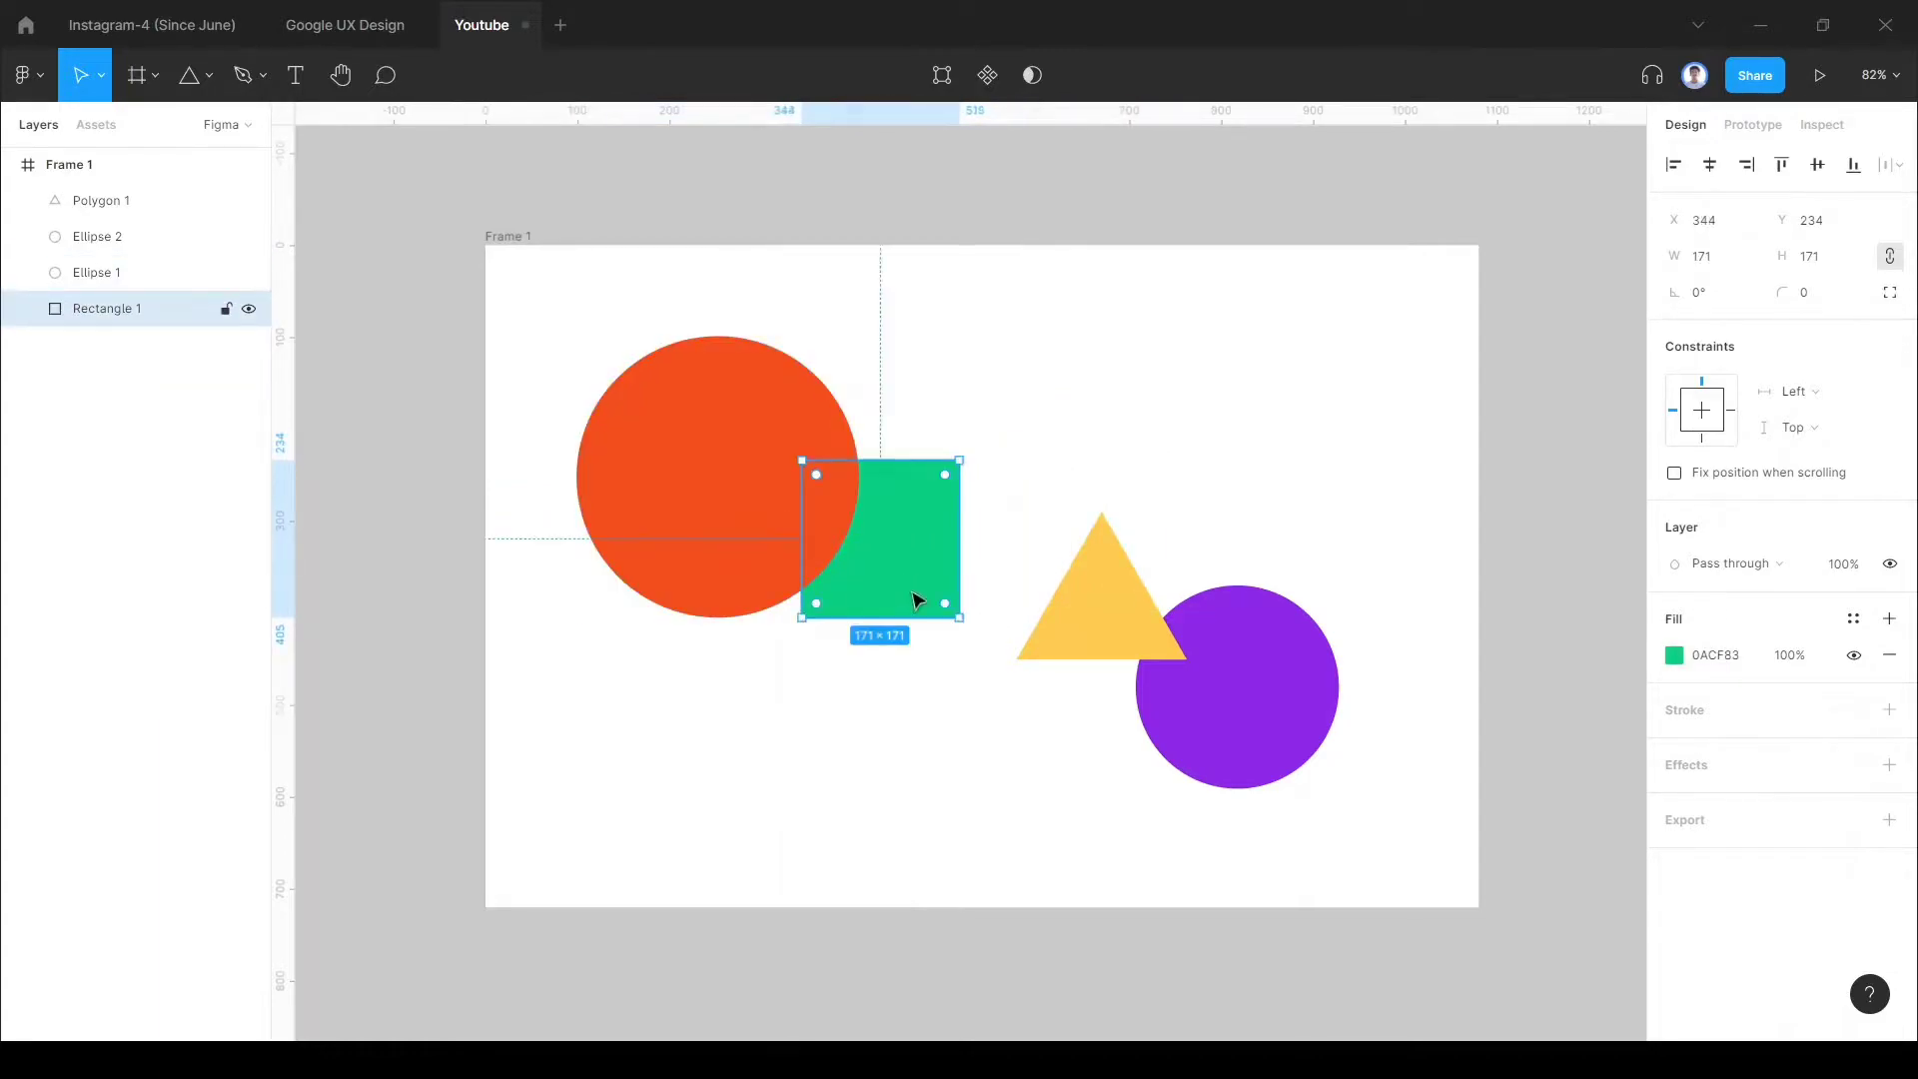
pyautogui.rightClick(884, 565)
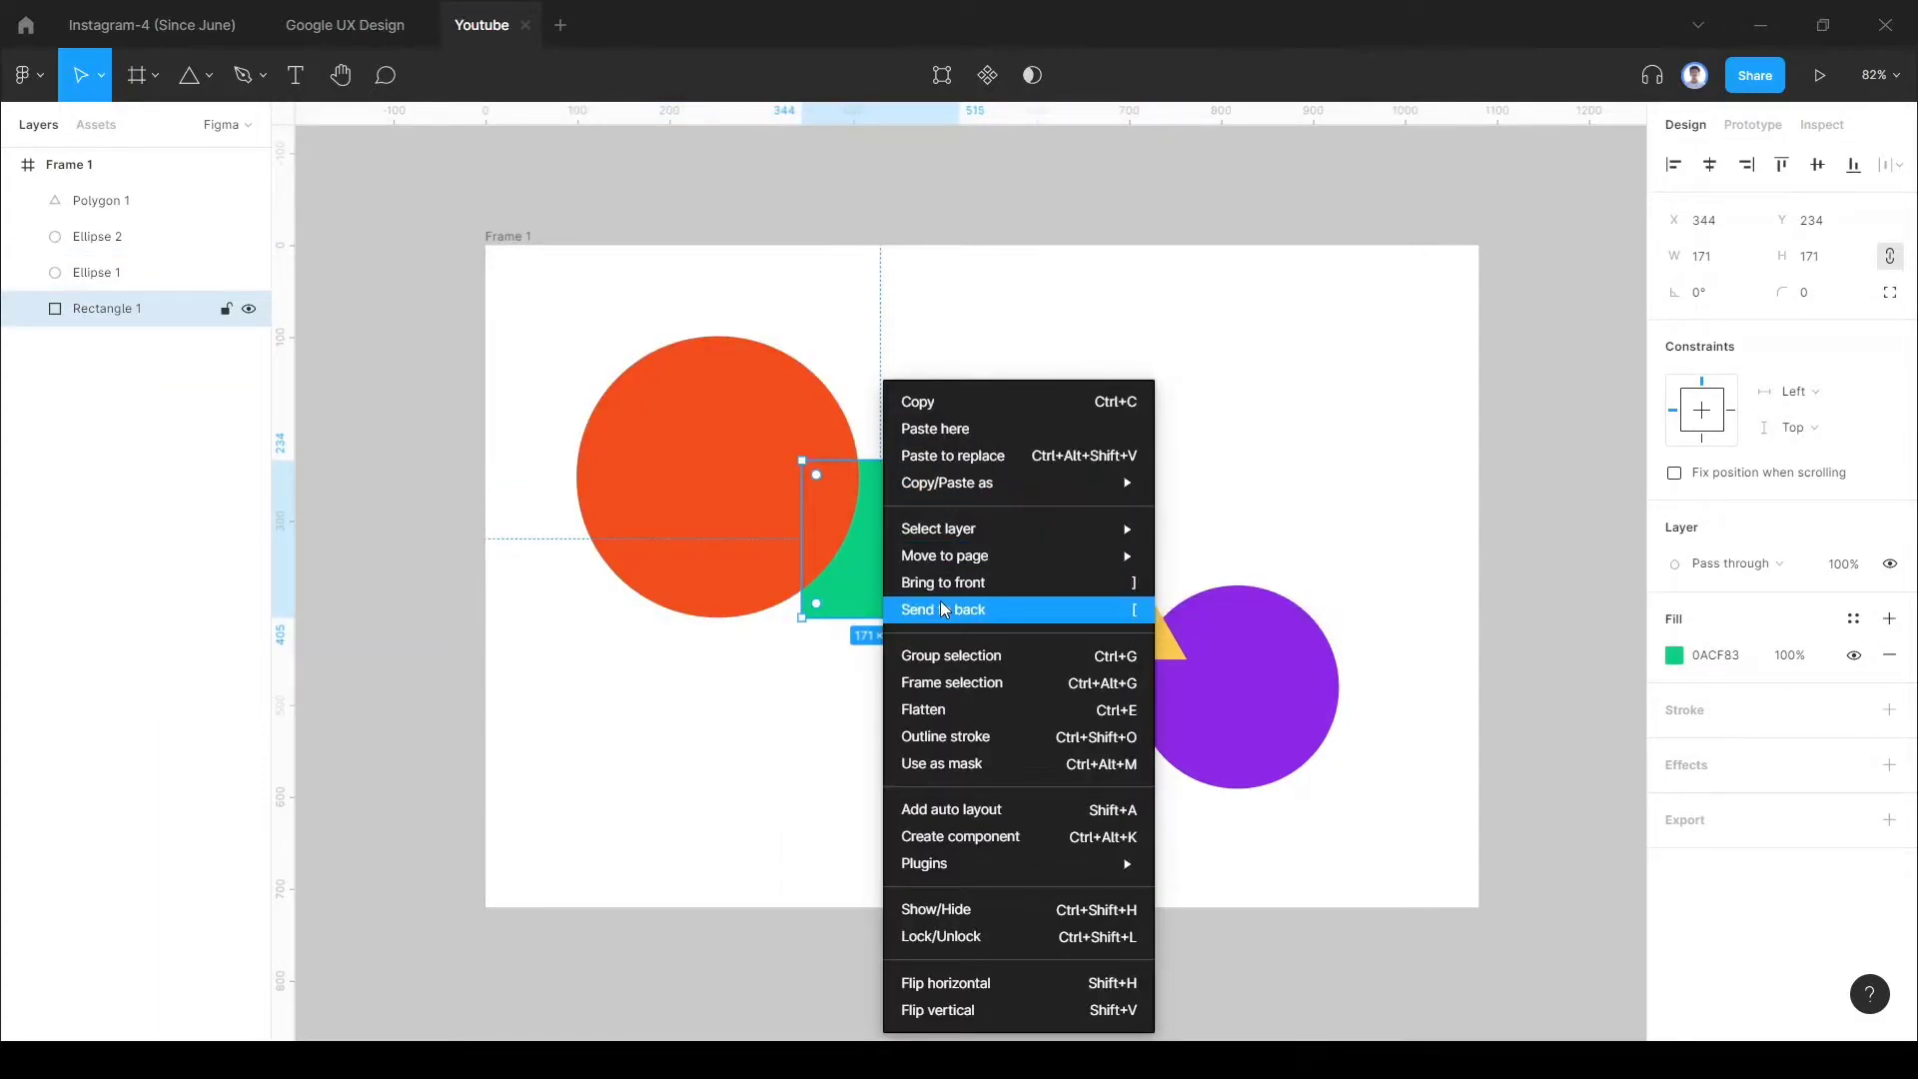
pyautogui.click(966, 585)
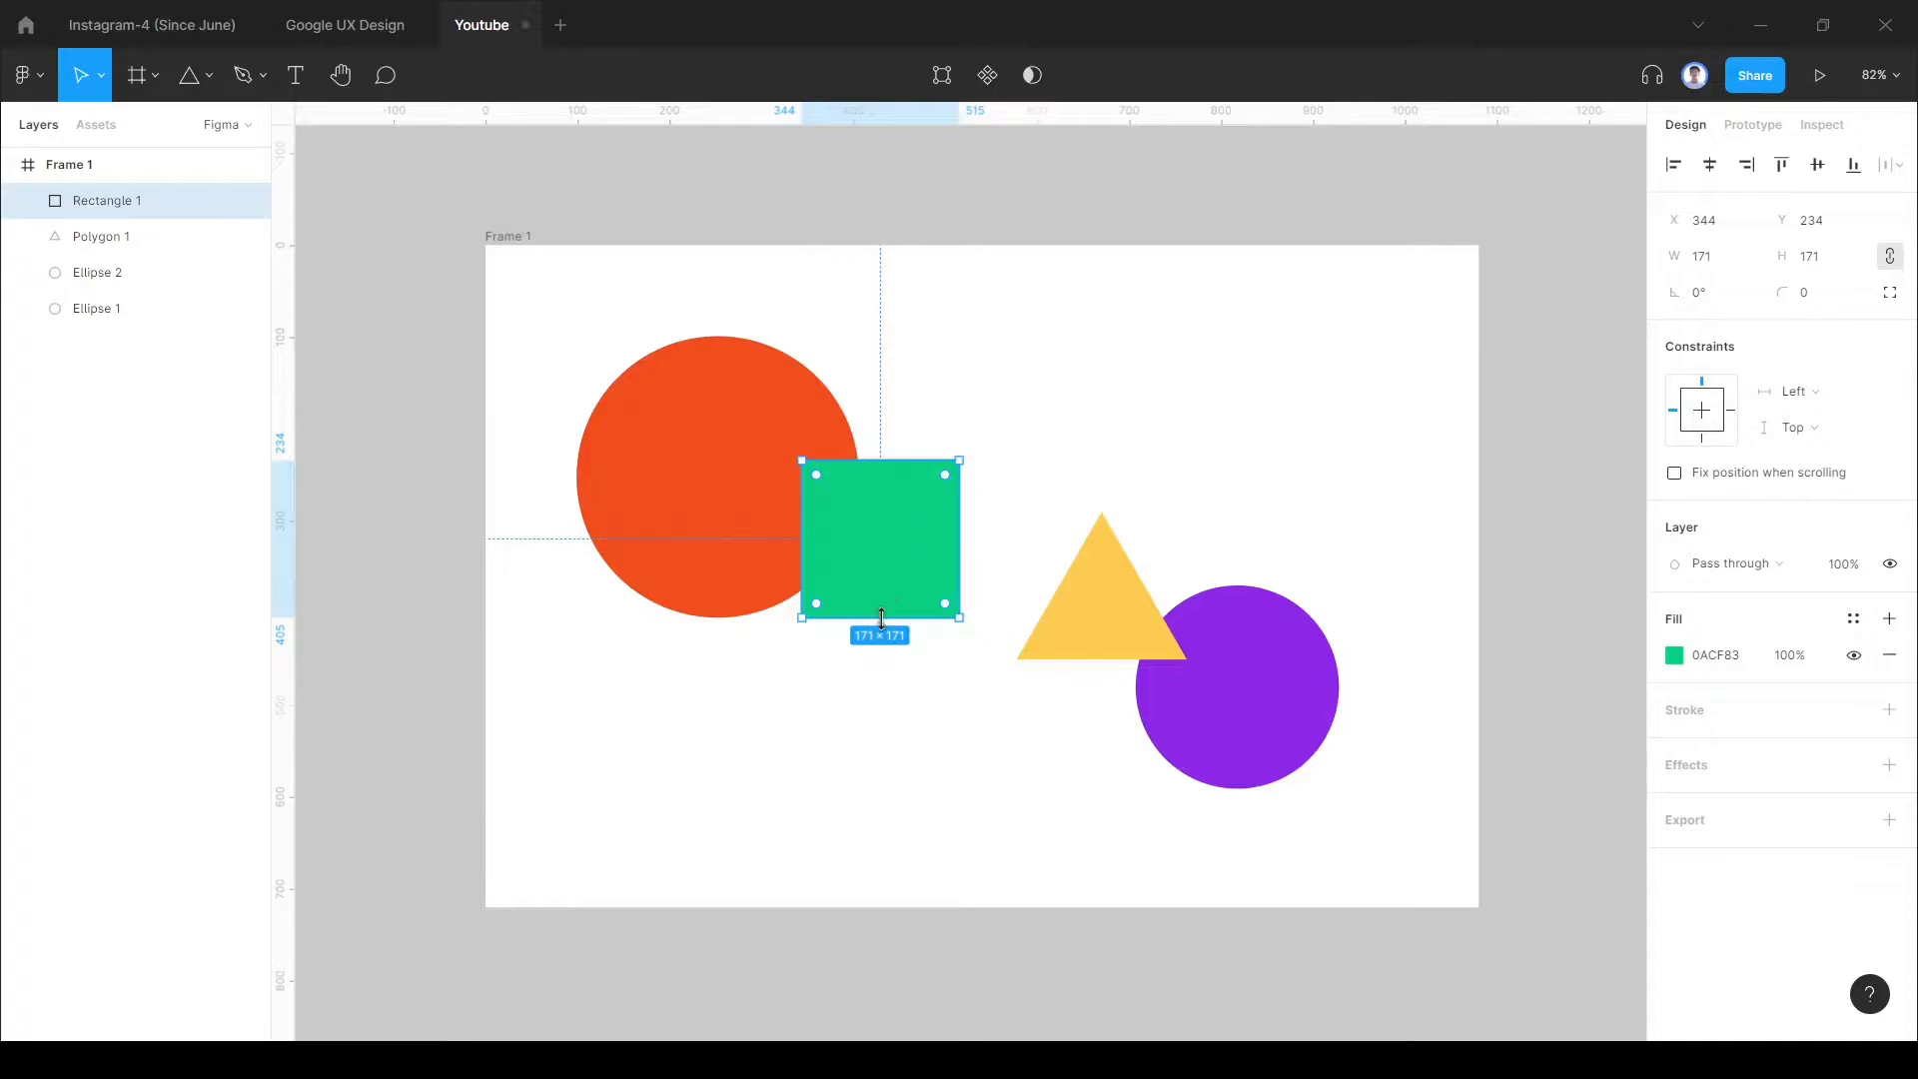
pyautogui.moveTo(881, 618); pyautogui.dragTo(883, 658)
pyautogui.moveTo(910, 579); pyautogui.dragTo(832, 638)
# Step: Set the yellow triangle's size to 320 × 320 and move it to overlap the orange circle behind the green square
pyautogui.click(1066, 625)
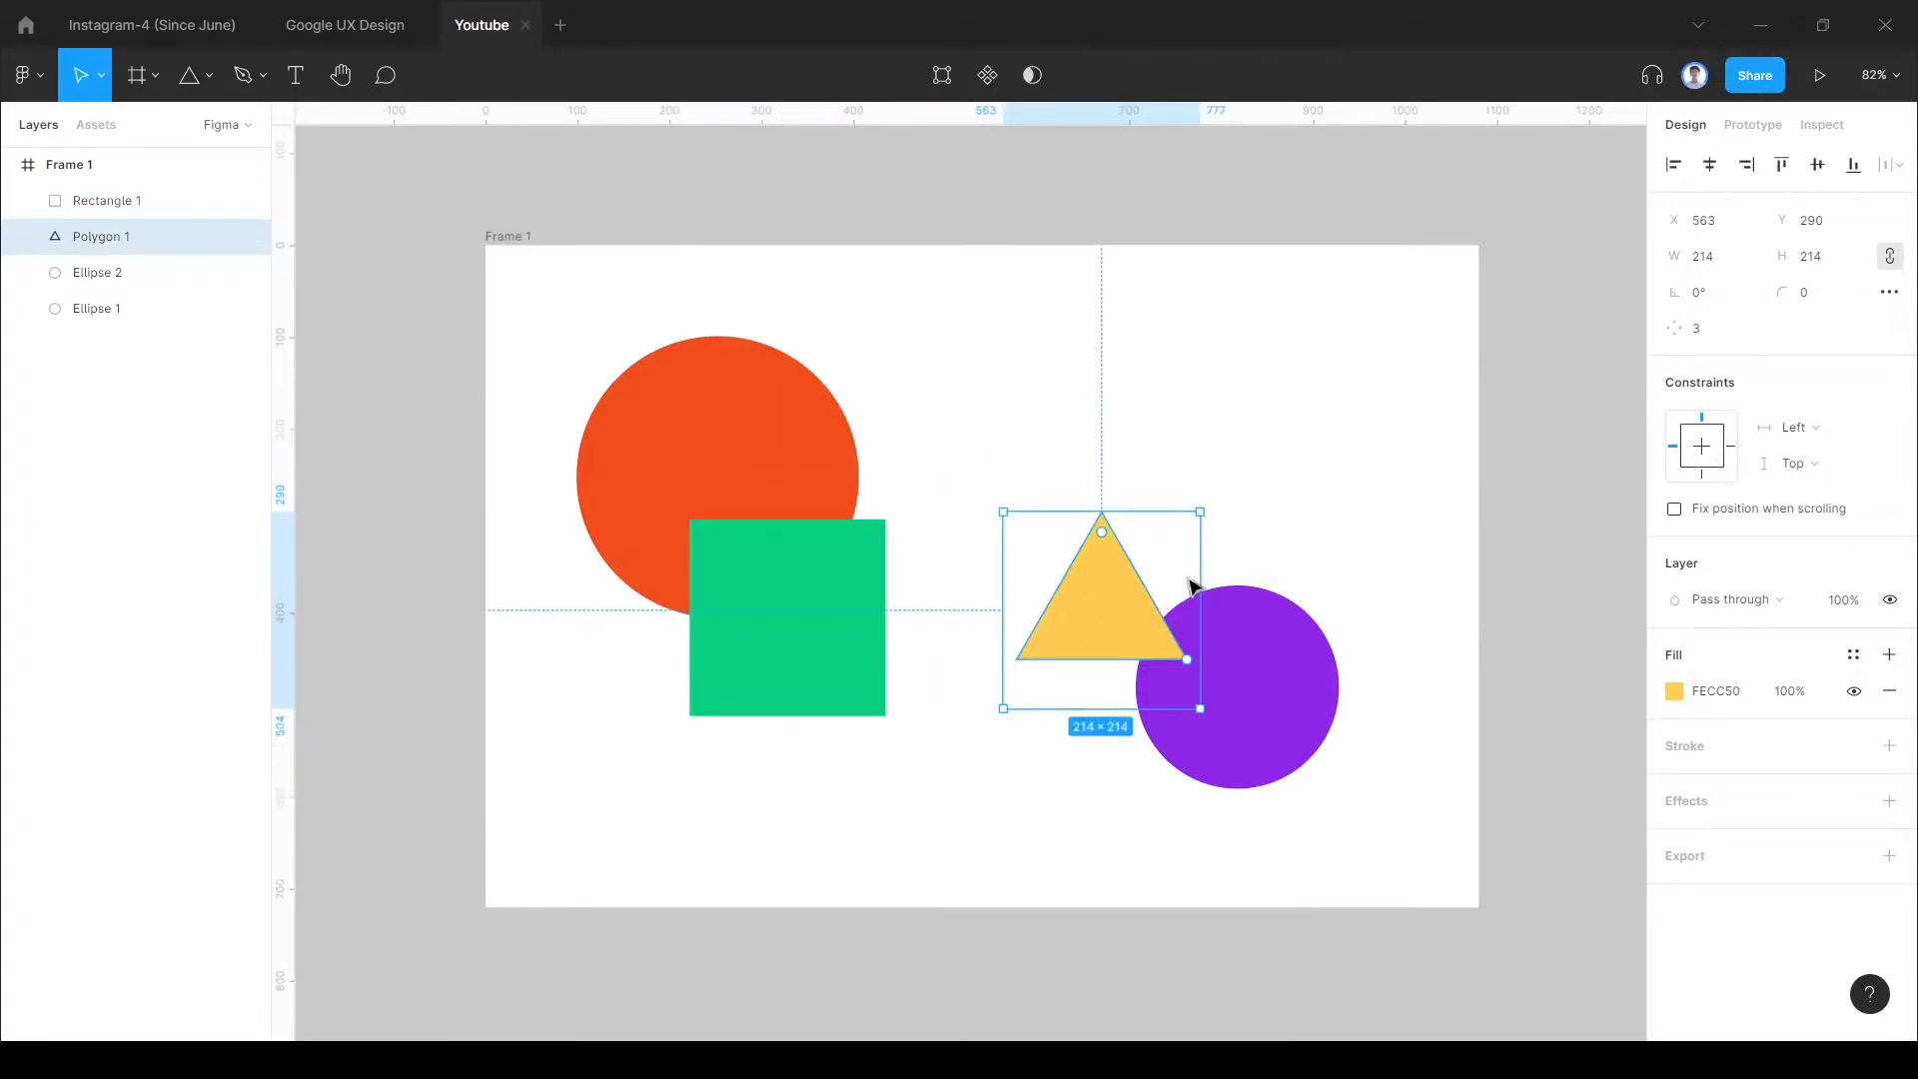
pyautogui.click(1826, 266)
pyautogui.write('320')
pyautogui.press('Return')
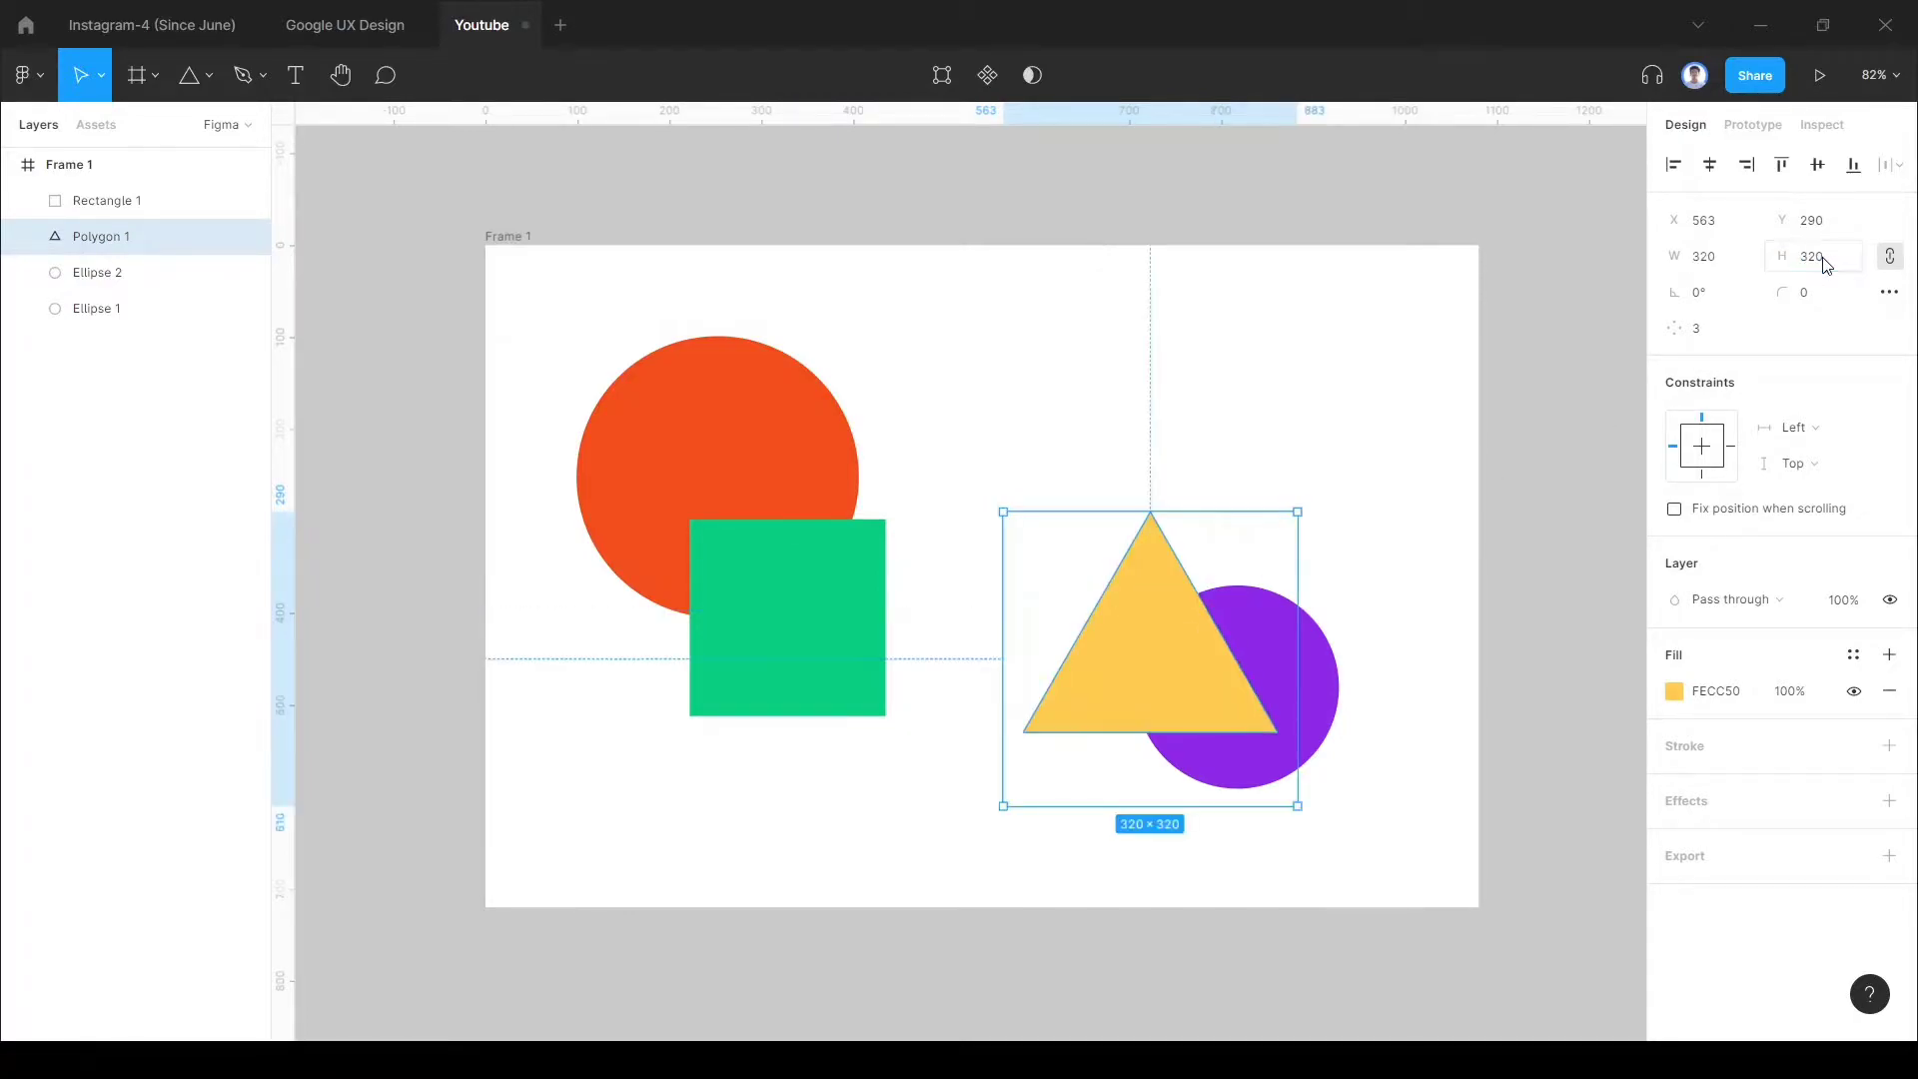
pyautogui.moveTo(1148, 672); pyautogui.dragTo(898, 511)
# Step: Bring the purple circle in front of the triangle's lower right corner and enlarge it to about 275 × 275
pyautogui.click(1249, 637)
pyautogui.moveTo(1209, 604); pyautogui.dragTo(1059, 553)
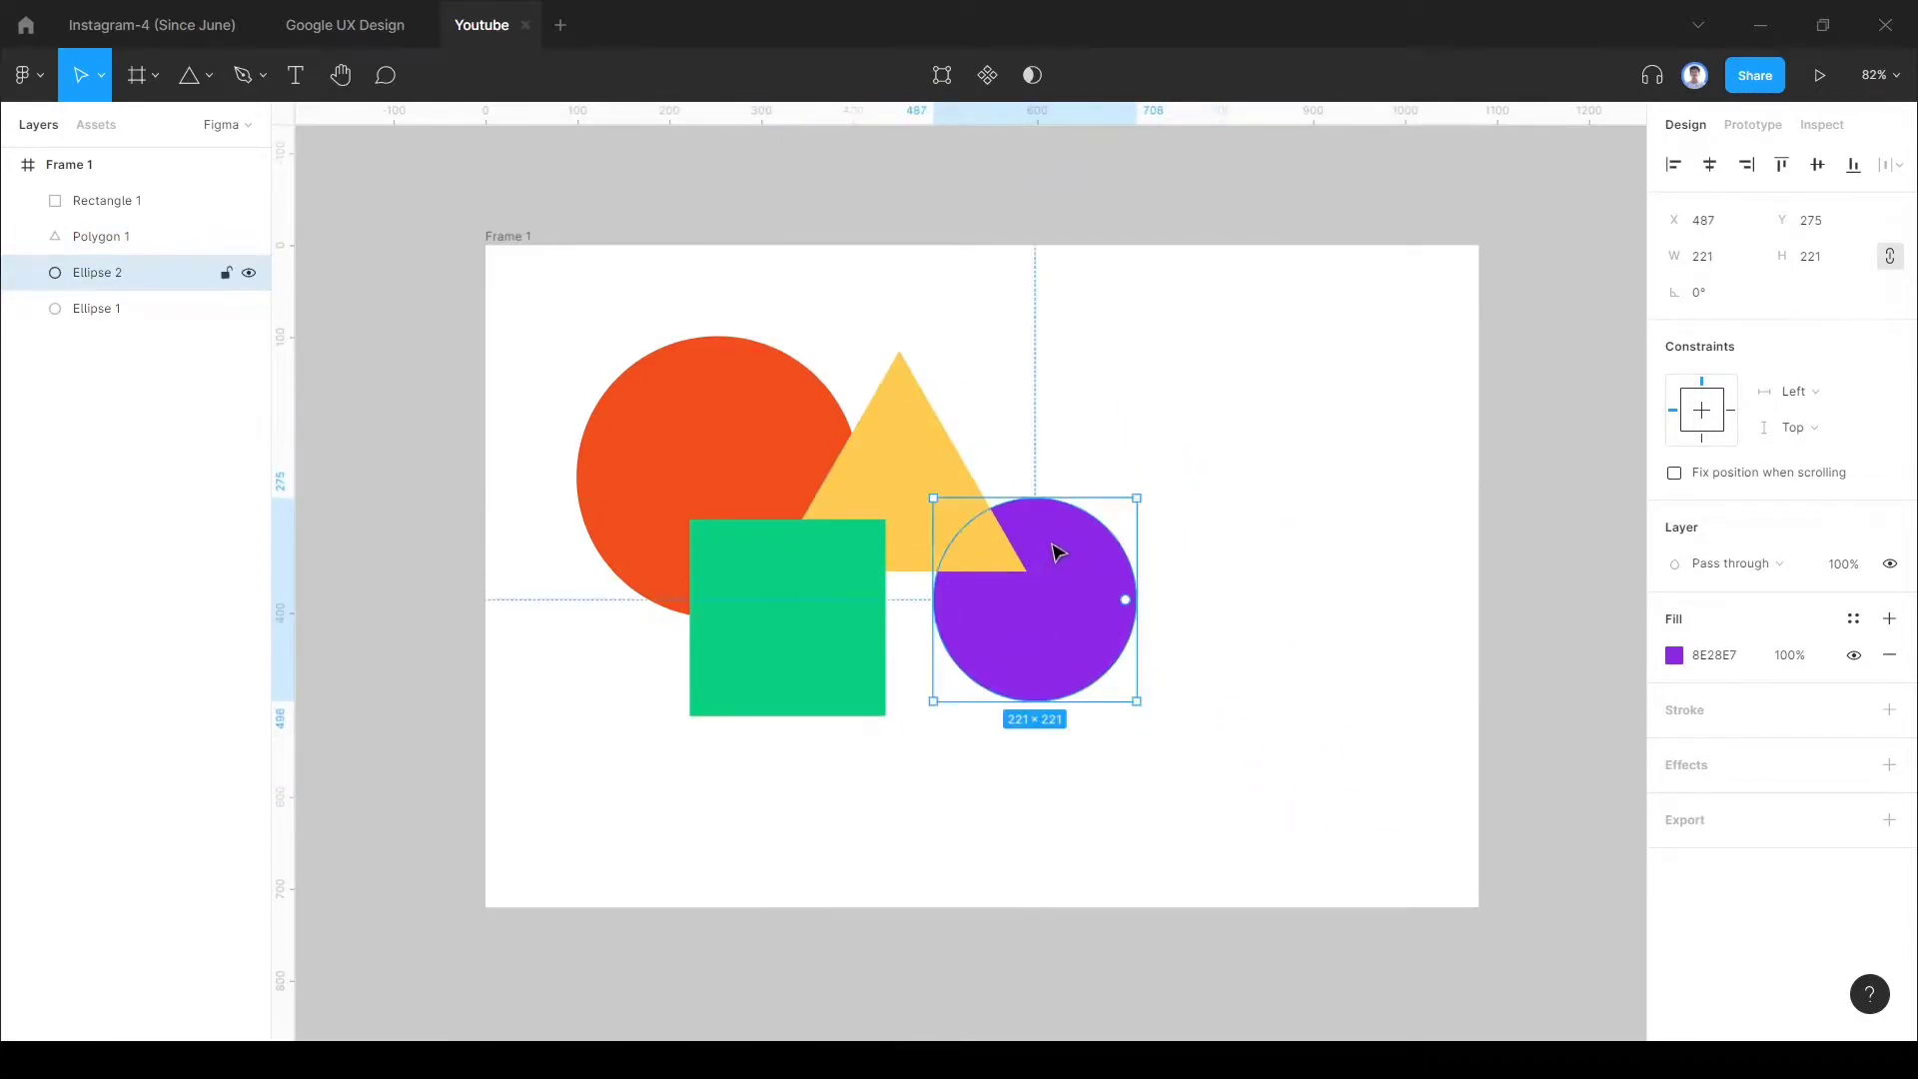
pyautogui.rightClick(1044, 552)
pyautogui.click(1111, 585)
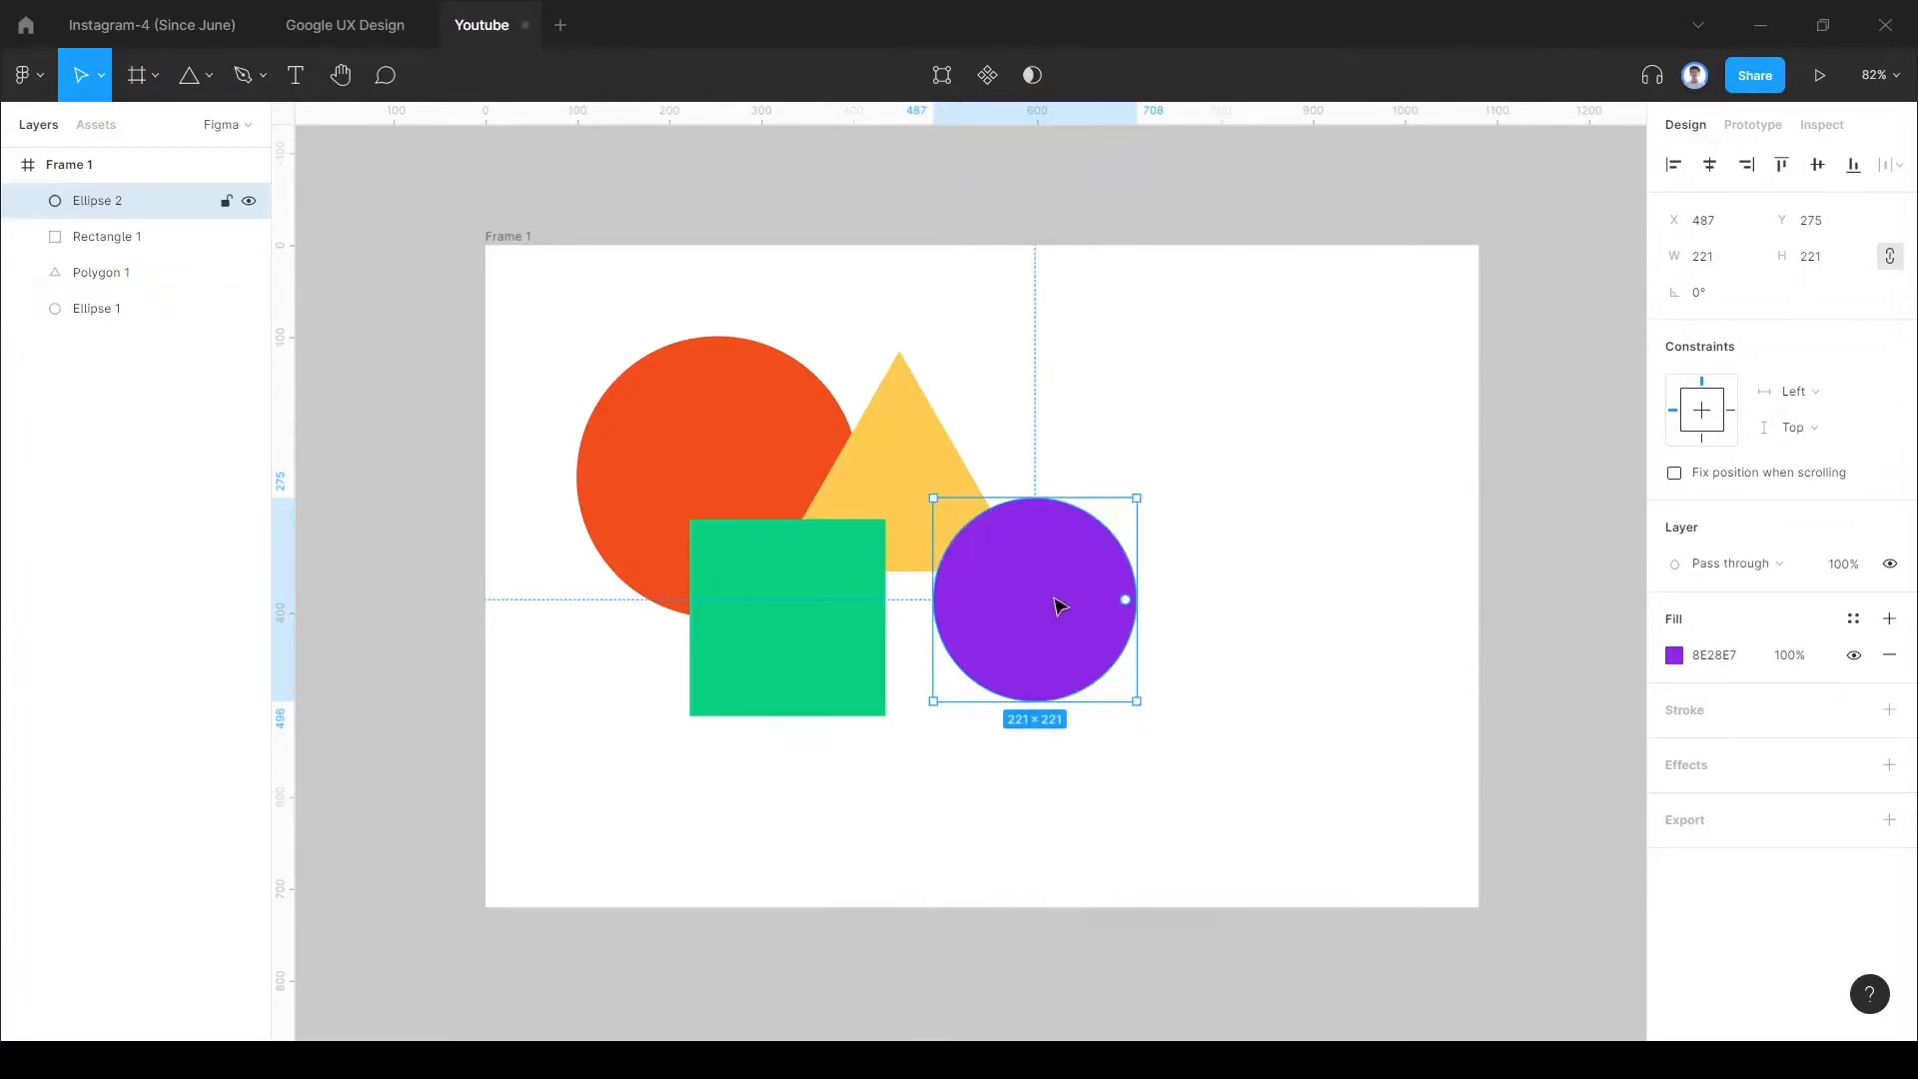
pyautogui.moveTo(1064, 489); pyautogui.dragTo(1062, 446)
pyautogui.moveTo(1046, 550); pyautogui.dragTo(1066, 527)
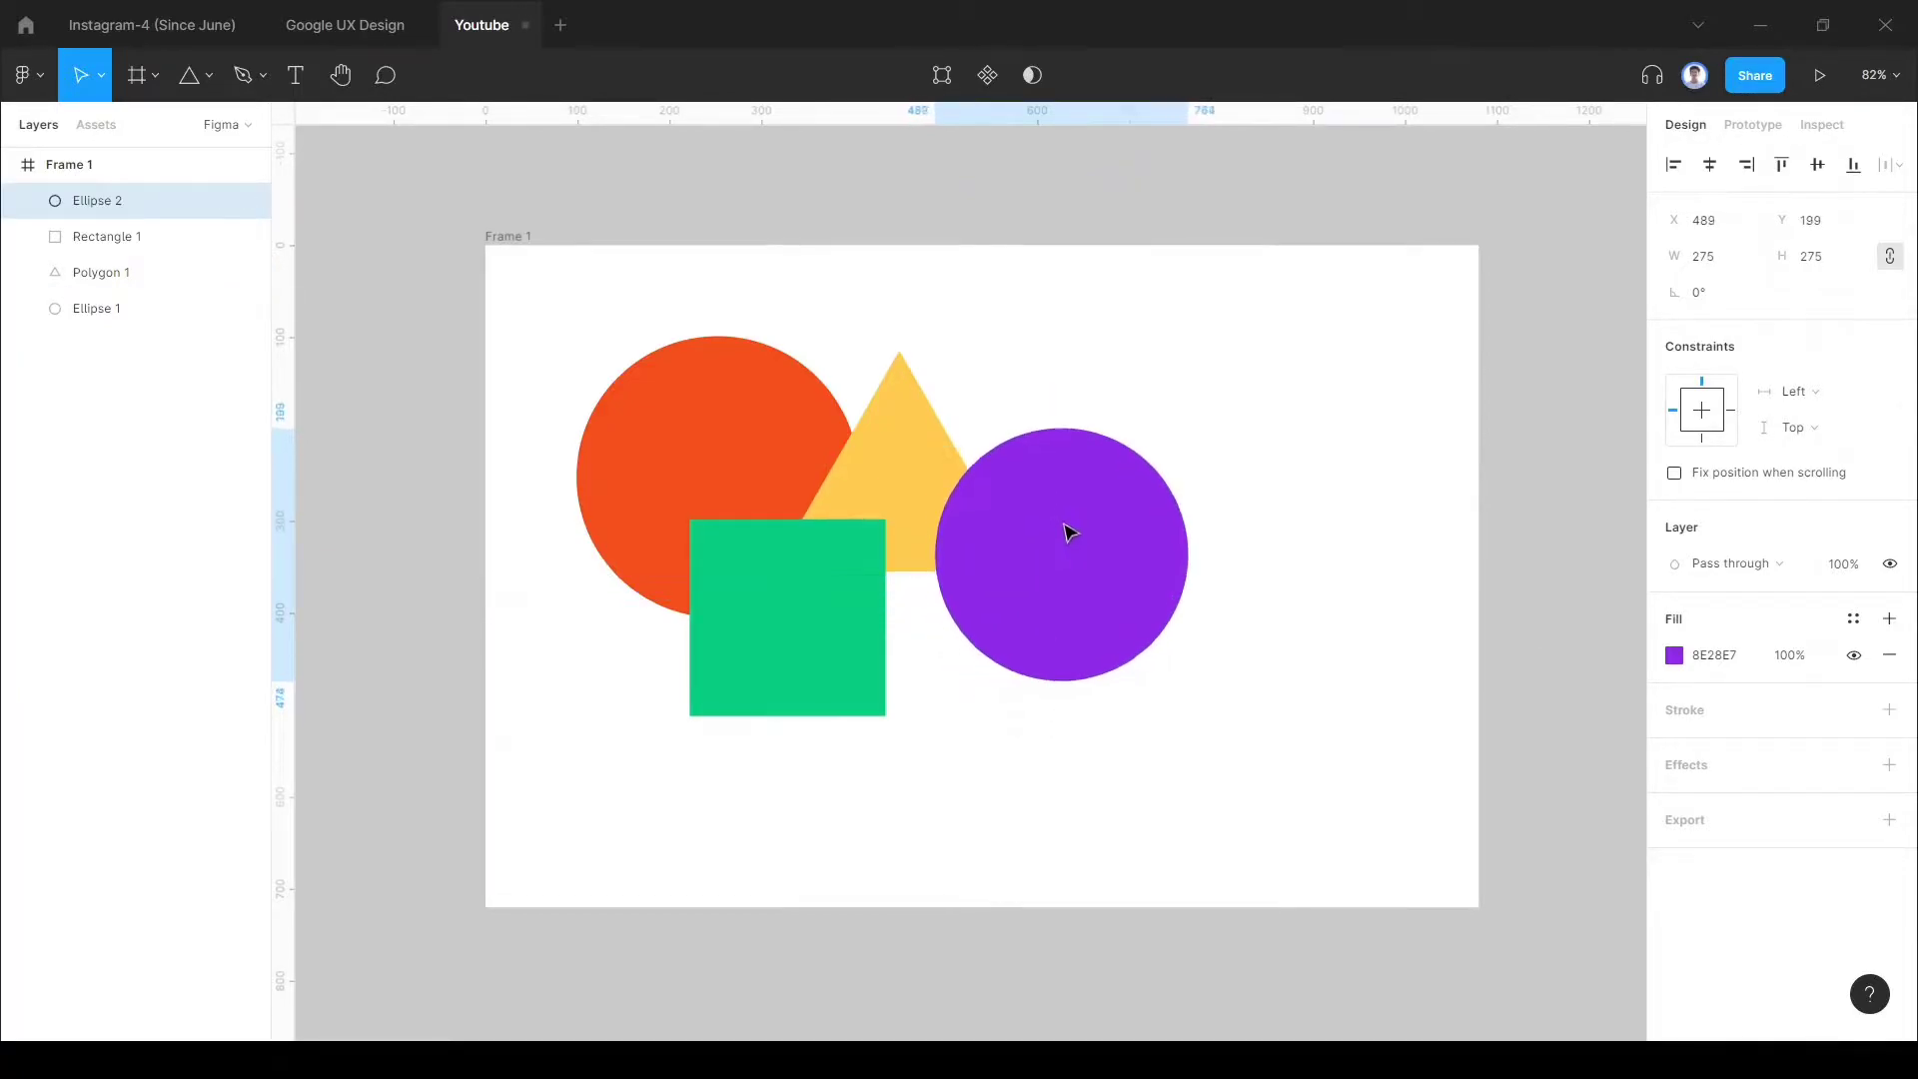
# Step: Copy the green square and paste the duplicate over the purple circle's right edge
pyautogui.click(804, 604)
pyautogui.rightClick(783, 605)
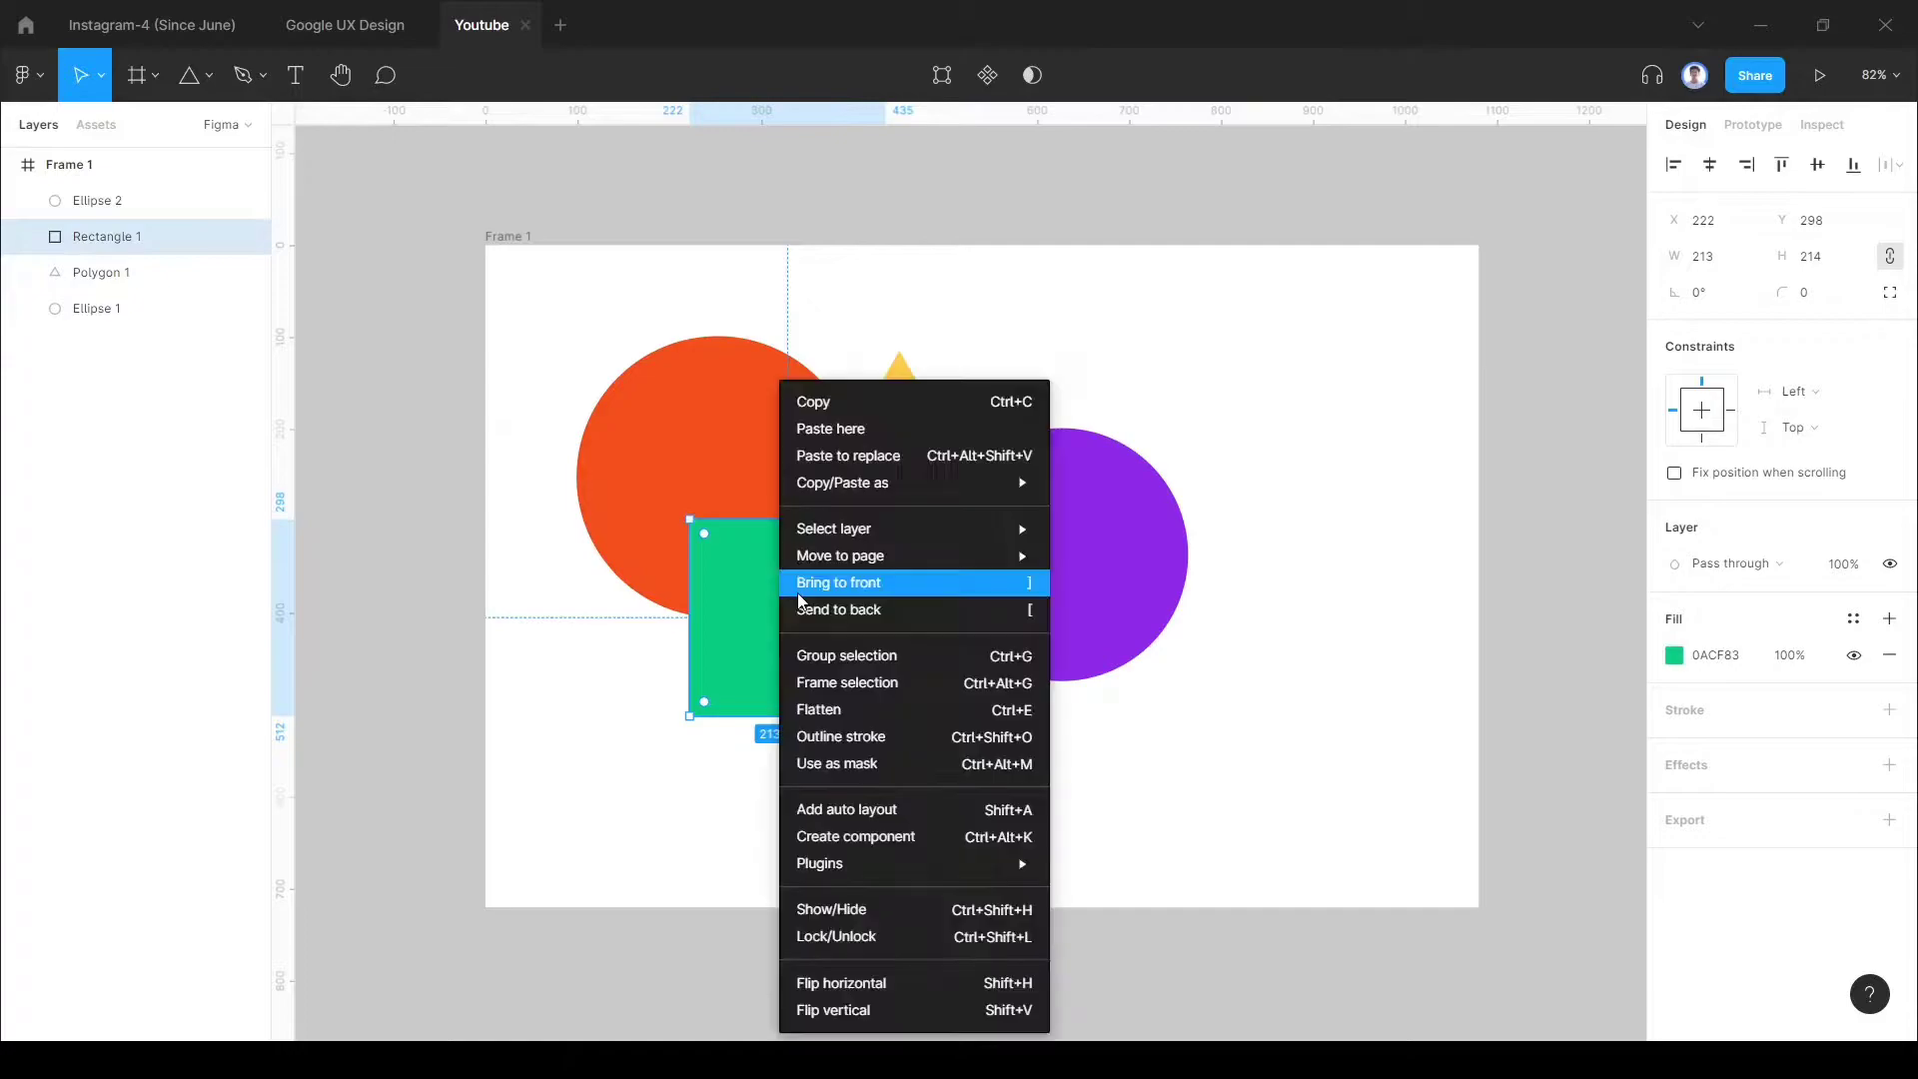
pyautogui.click(1062, 539)
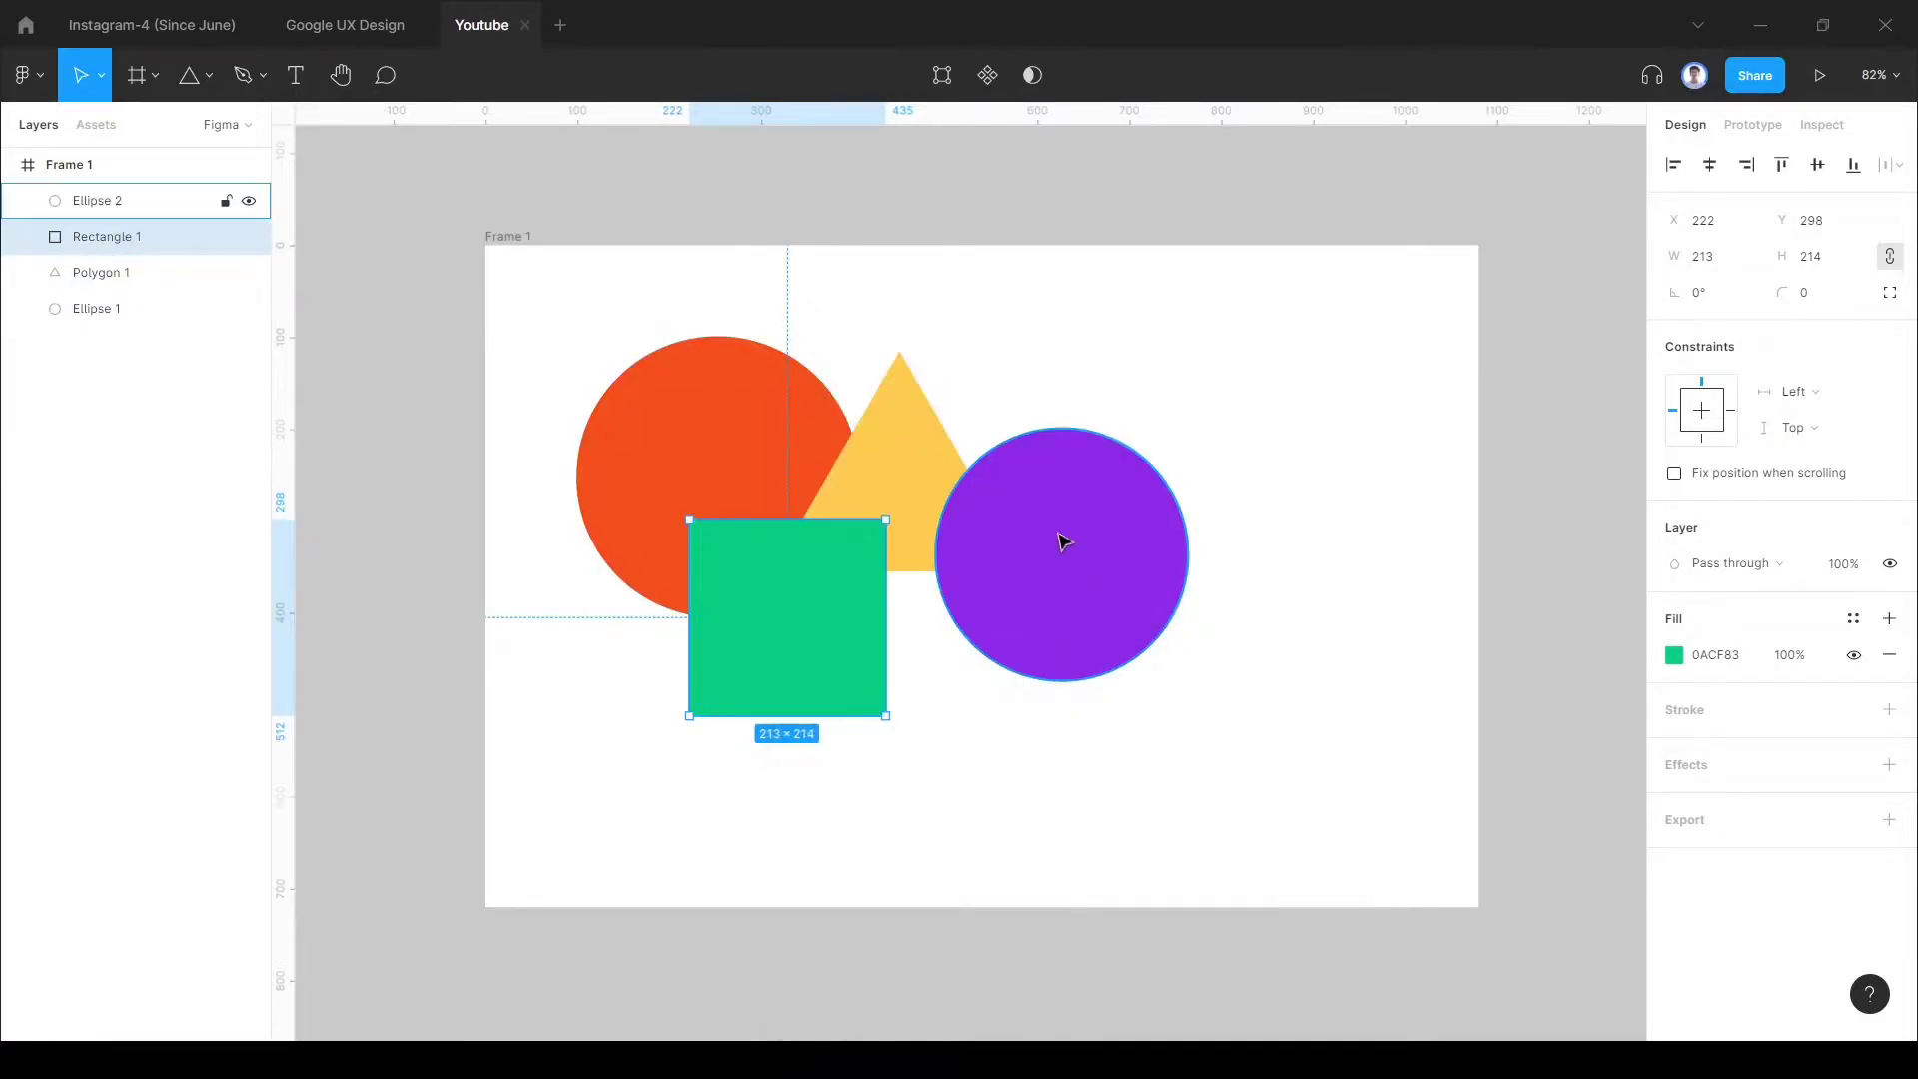
pyautogui.click(1064, 540)
pyautogui.click(1216, 509)
pyautogui.rightClick(1193, 510)
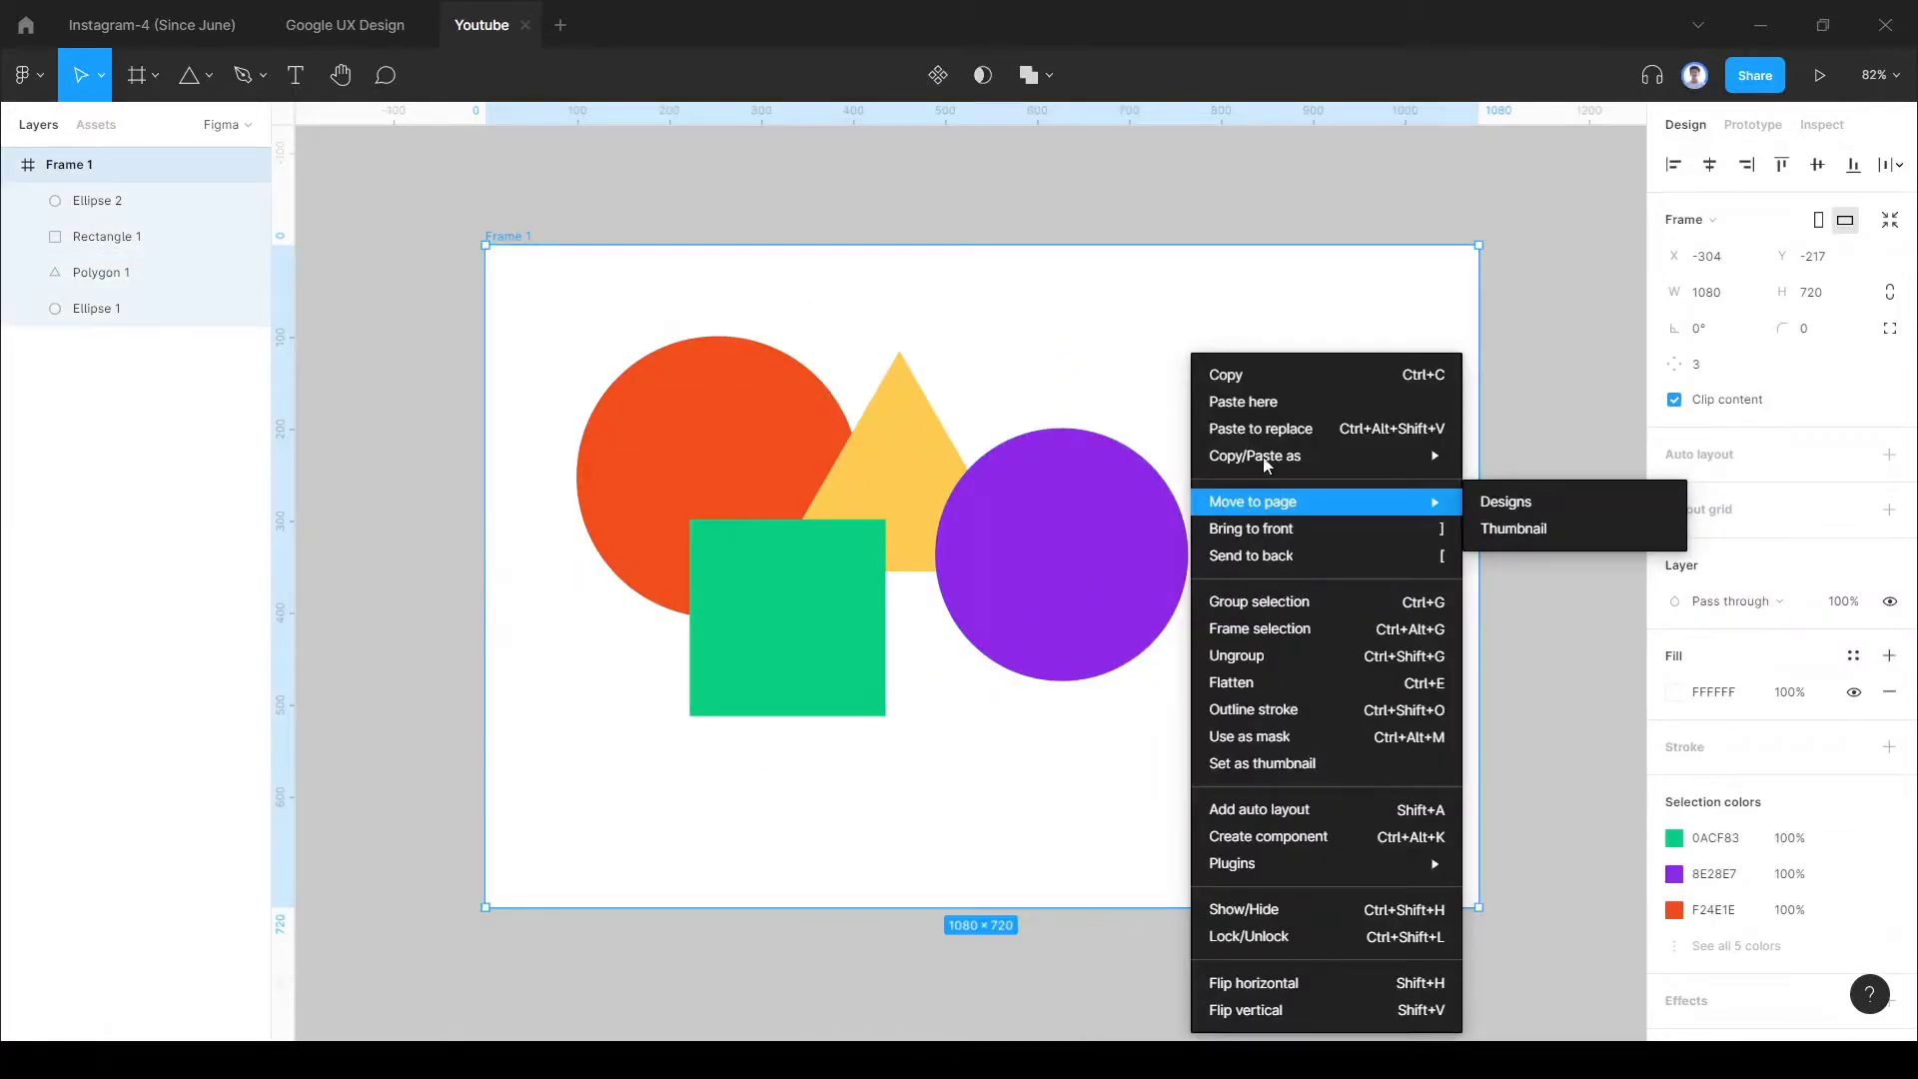
pyautogui.click(1259, 401)
pyautogui.moveTo(1275, 570); pyautogui.dragTo(1177, 556)
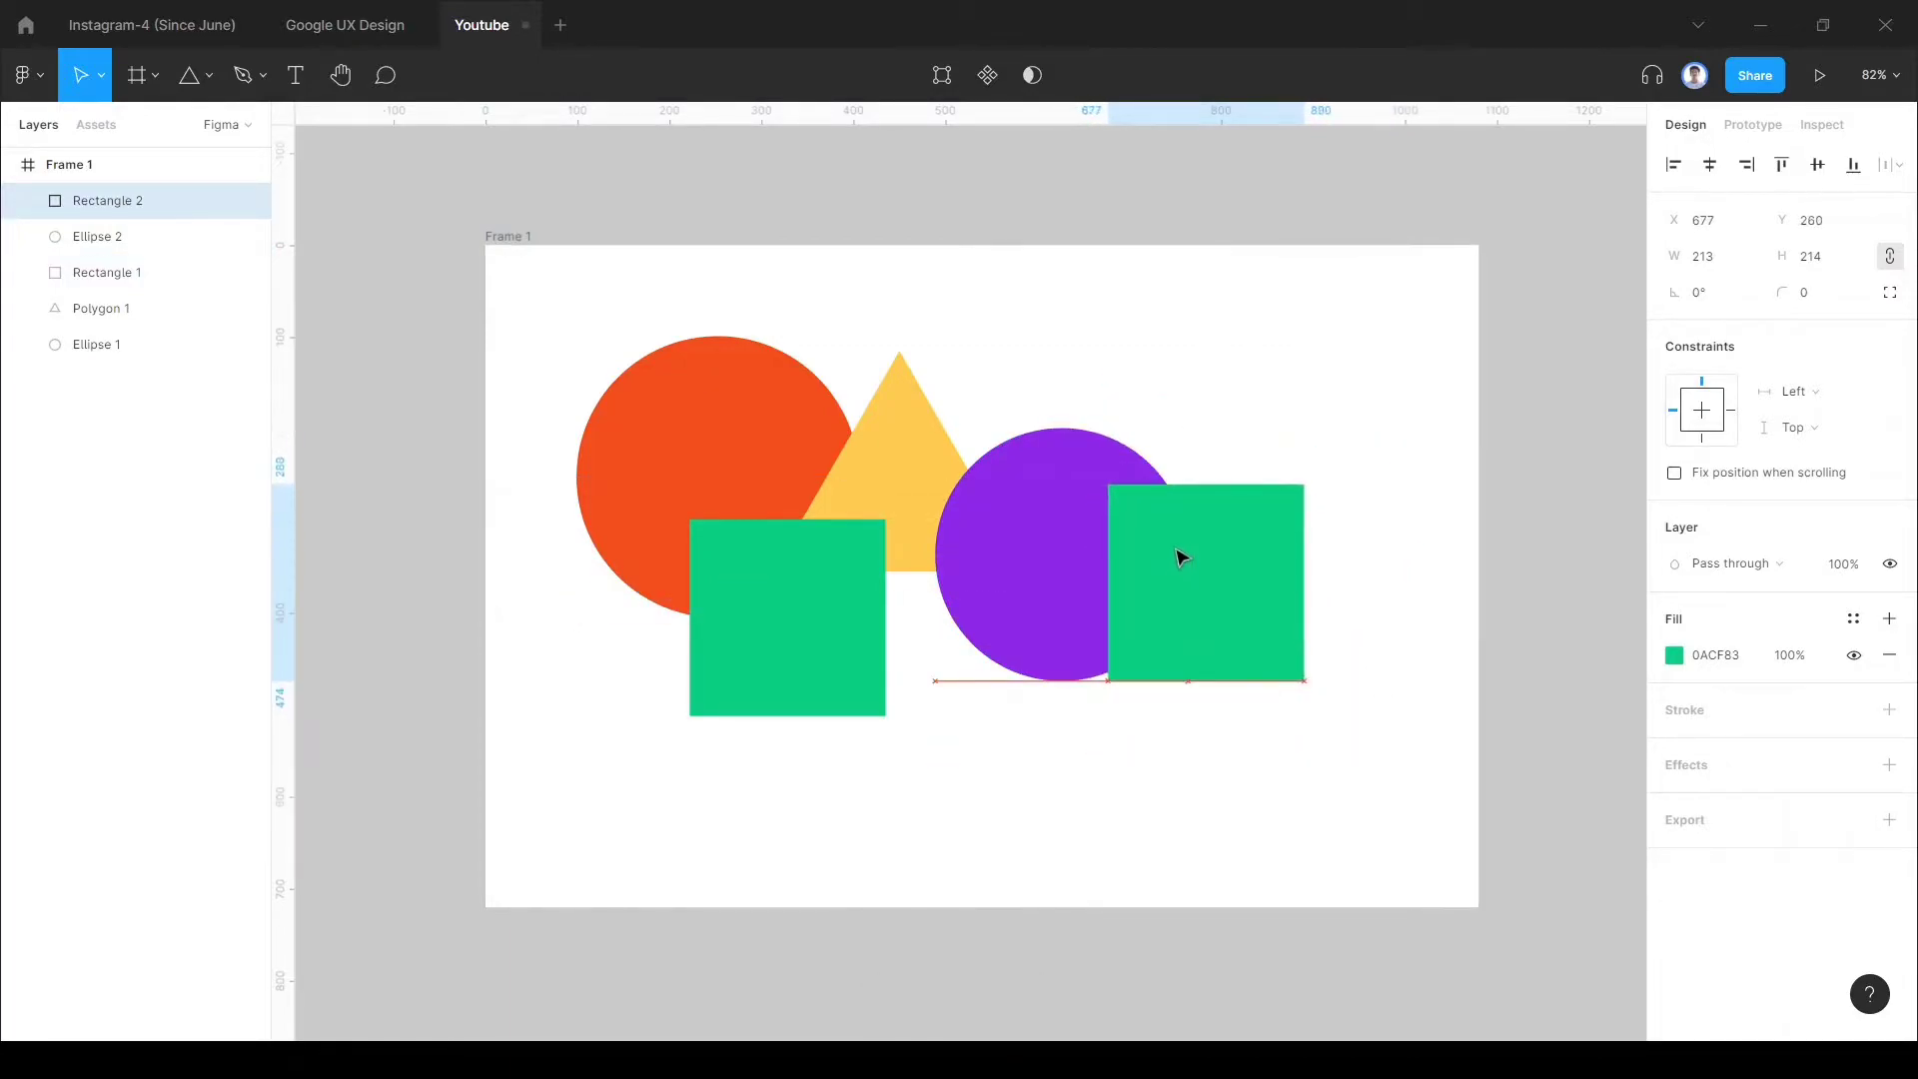
# Step: Rotate the copied square about 34° over the purple circle's lower right, and shift the original green square slightly up and right
pyautogui.click(1317, 705)
pyautogui.click(1302, 679)
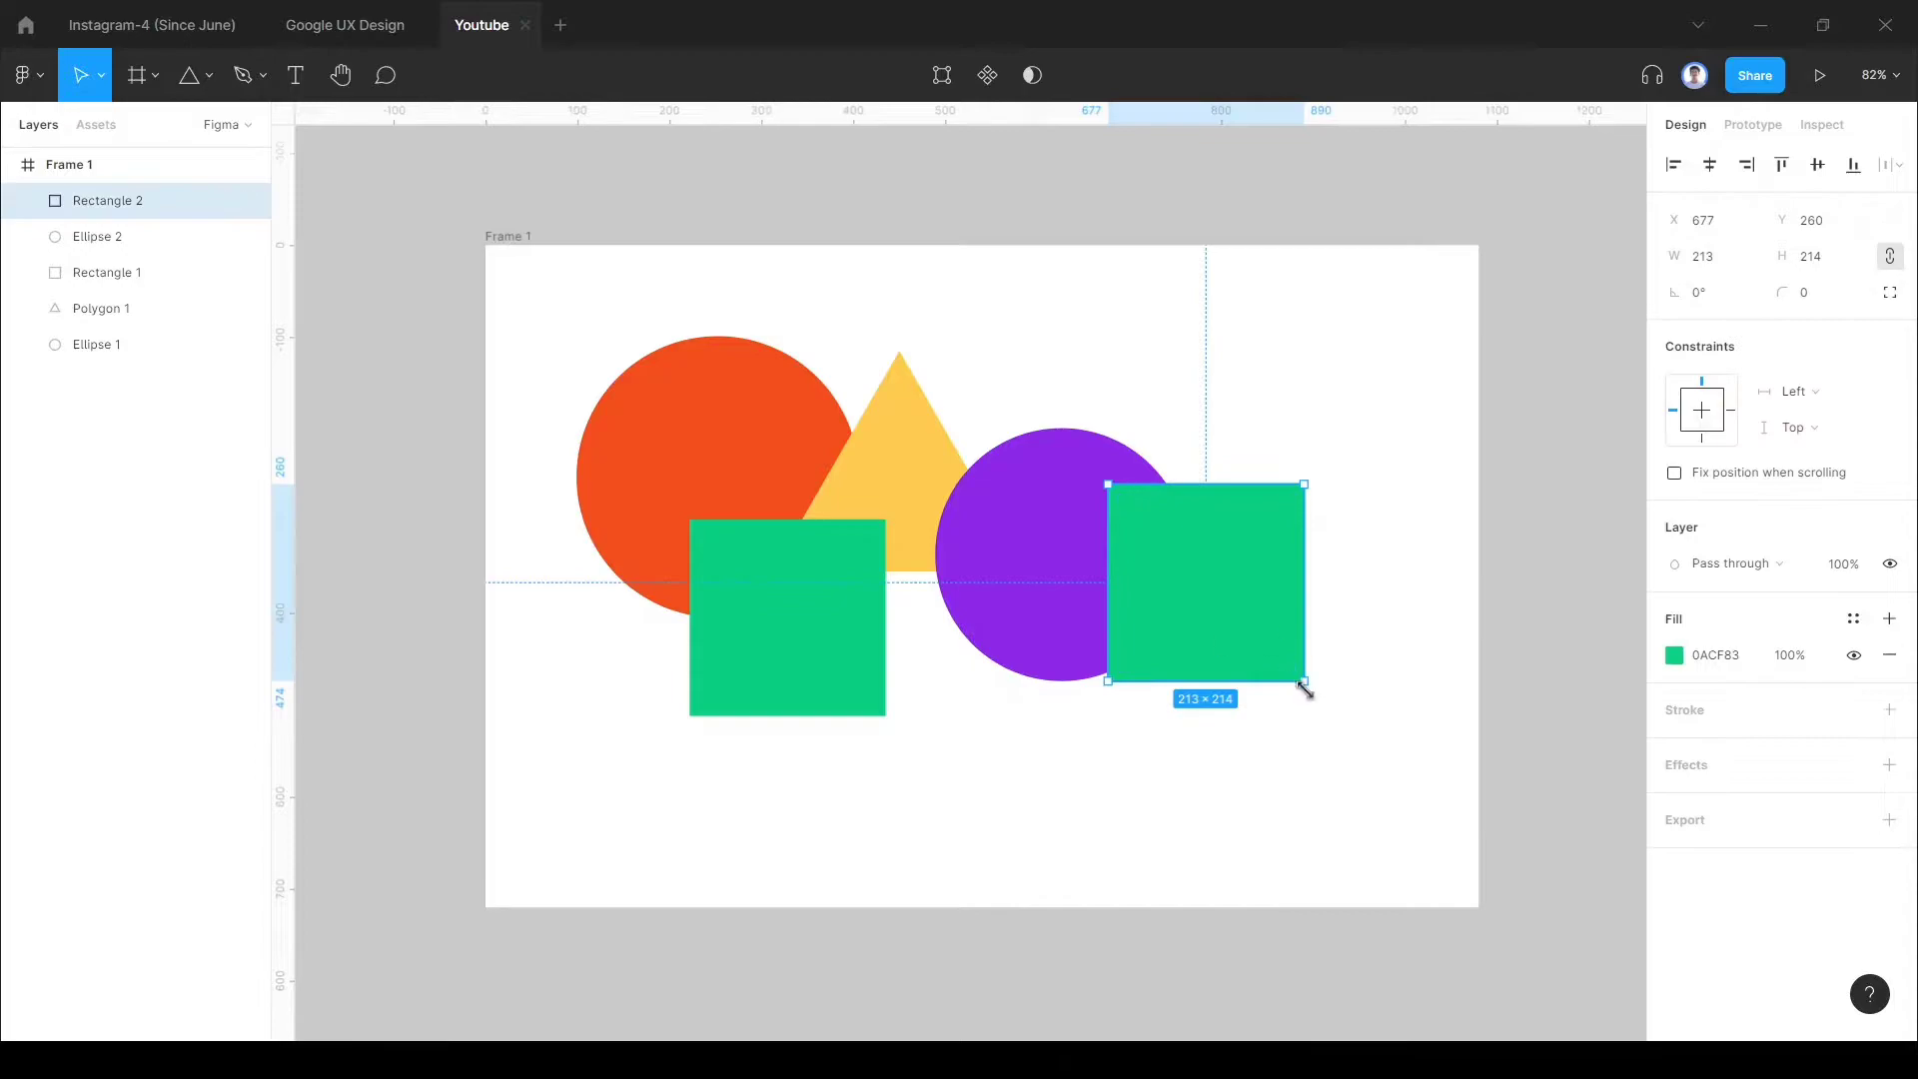
pyautogui.moveTo(1311, 696); pyautogui.dragTo(1356, 617)
pyautogui.moveTo(1211, 590); pyautogui.dragTo(1203, 613)
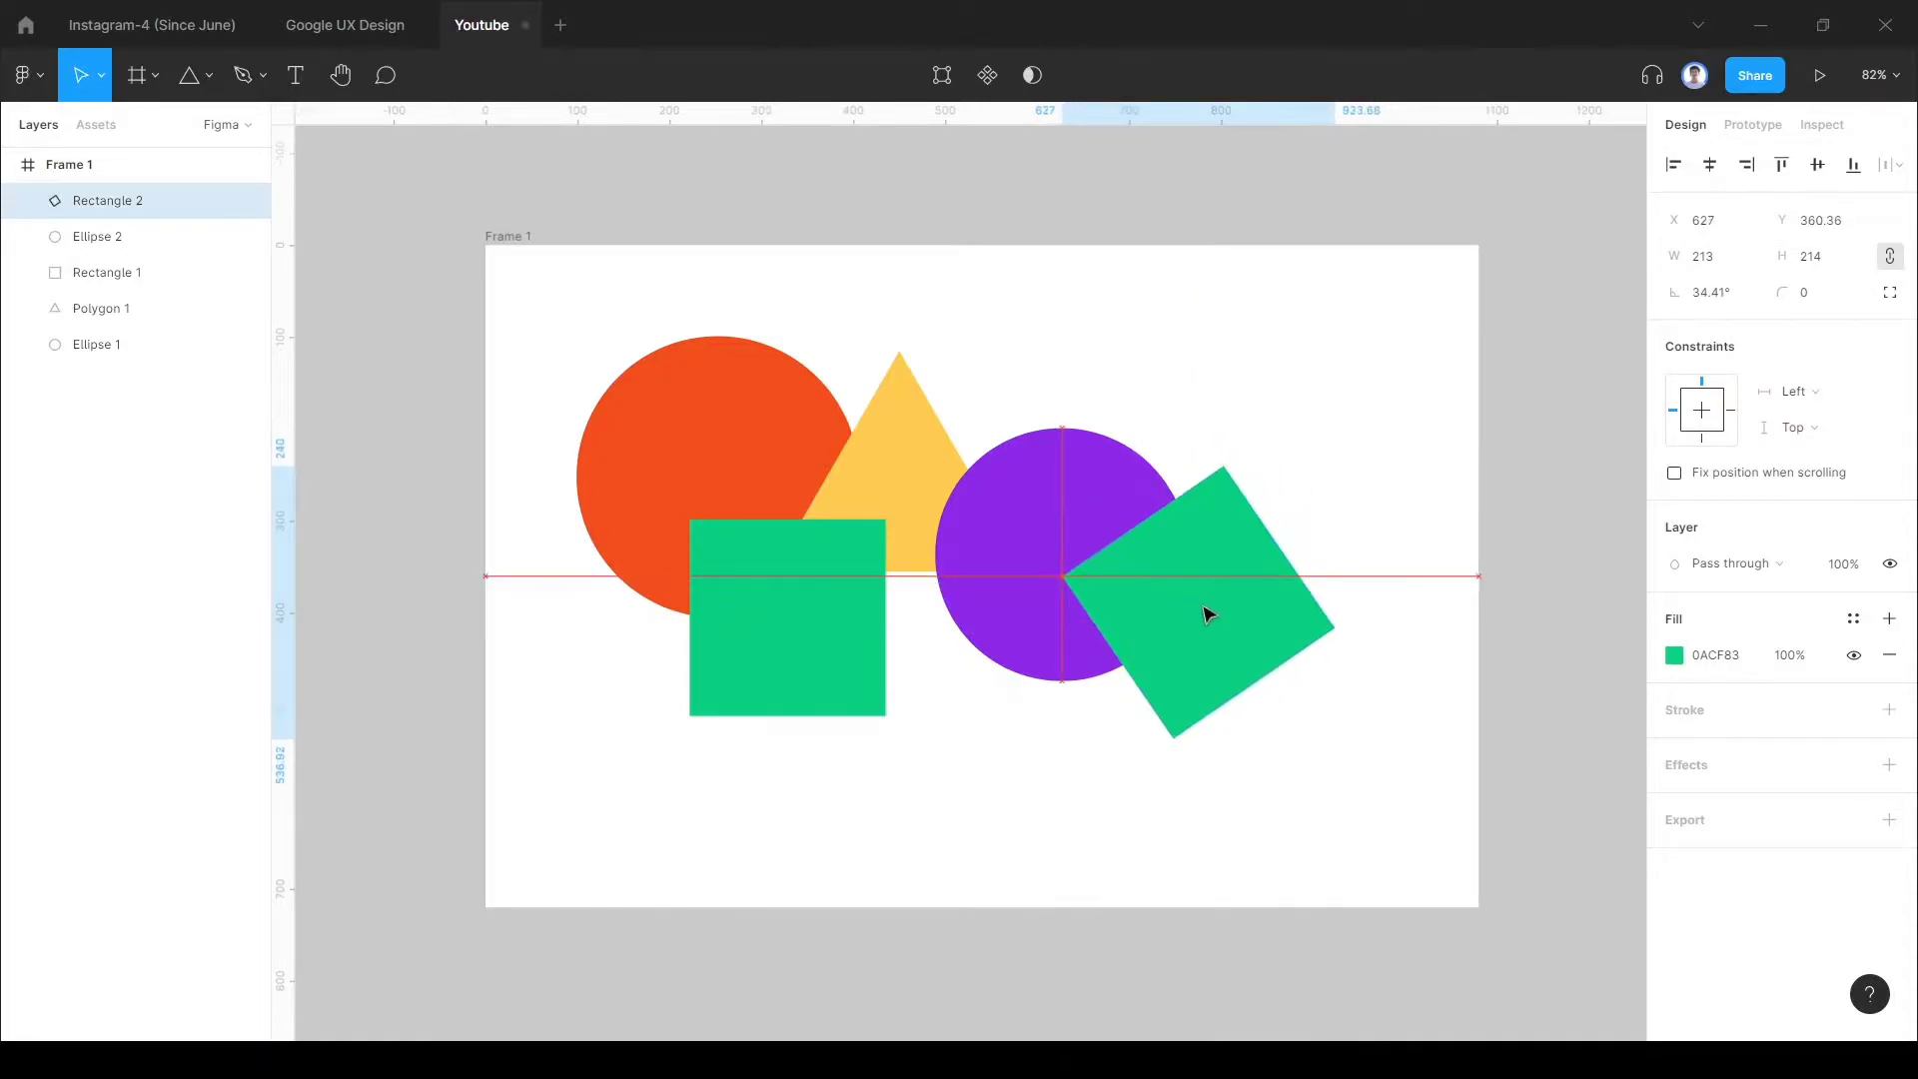
pyautogui.moveTo(817, 651); pyautogui.dragTo(826, 629)
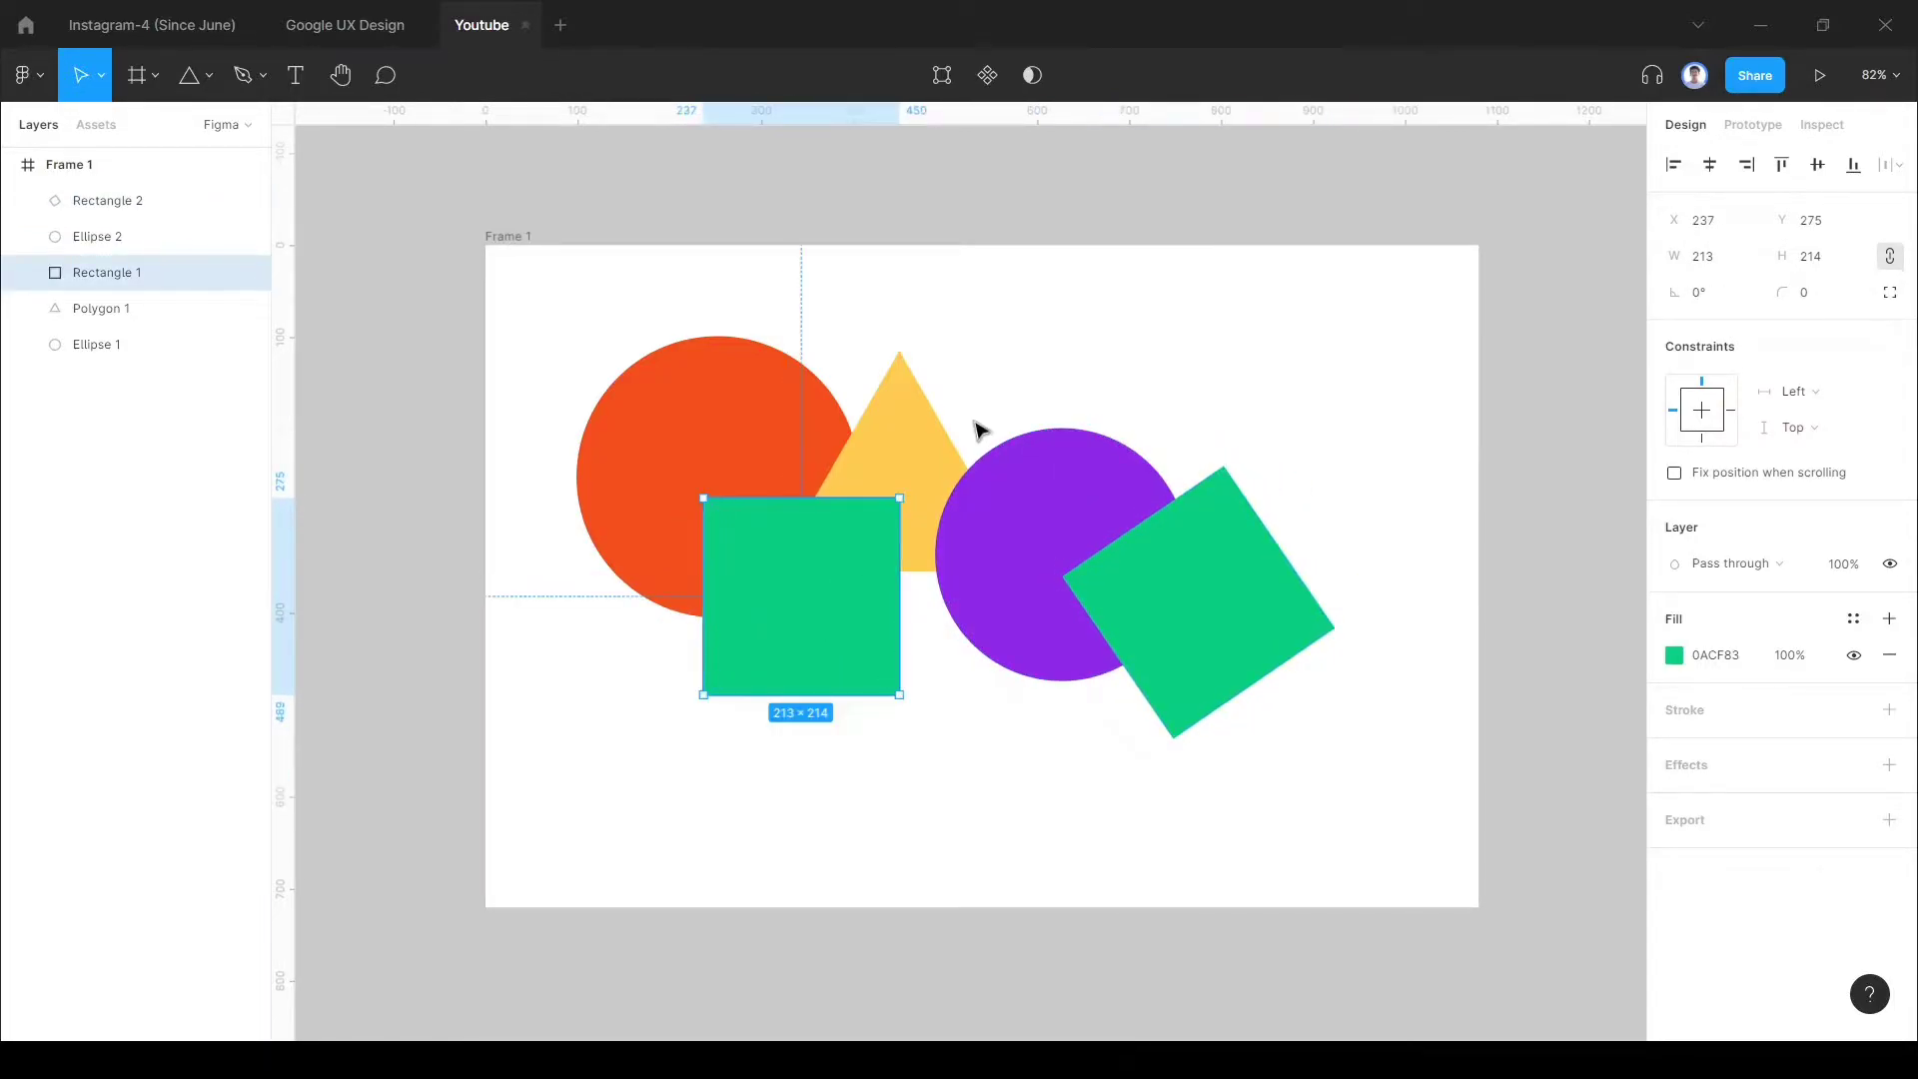
# Step: Move the purple circle to about X 458, Y 214, nudge the rotated square slightly left, and shift the unrotated square to about X 224, Y 281
pyautogui.click(1077, 514)
pyautogui.moveTo(1096, 483); pyautogui.dragTo(1066, 500)
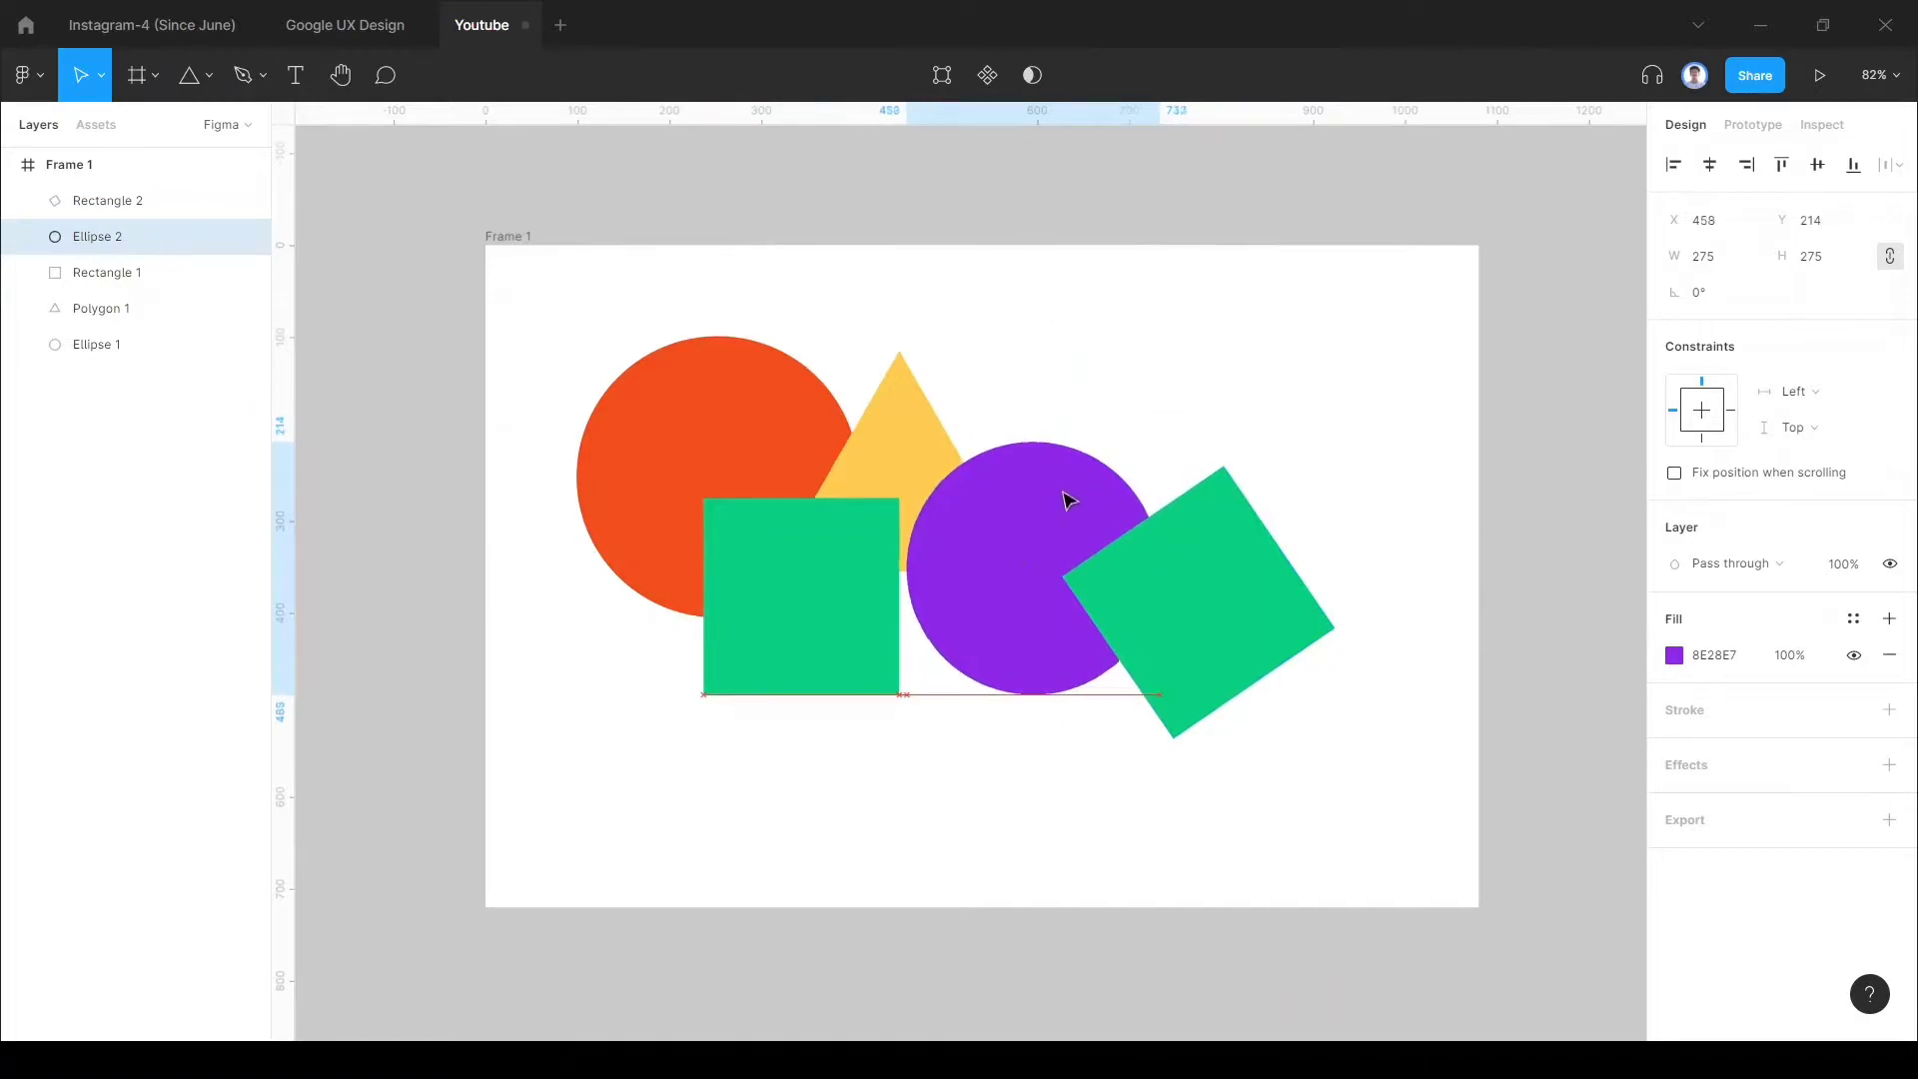
pyautogui.click(1214, 552)
pyautogui.moveTo(1212, 553); pyautogui.dragTo(1202, 650)
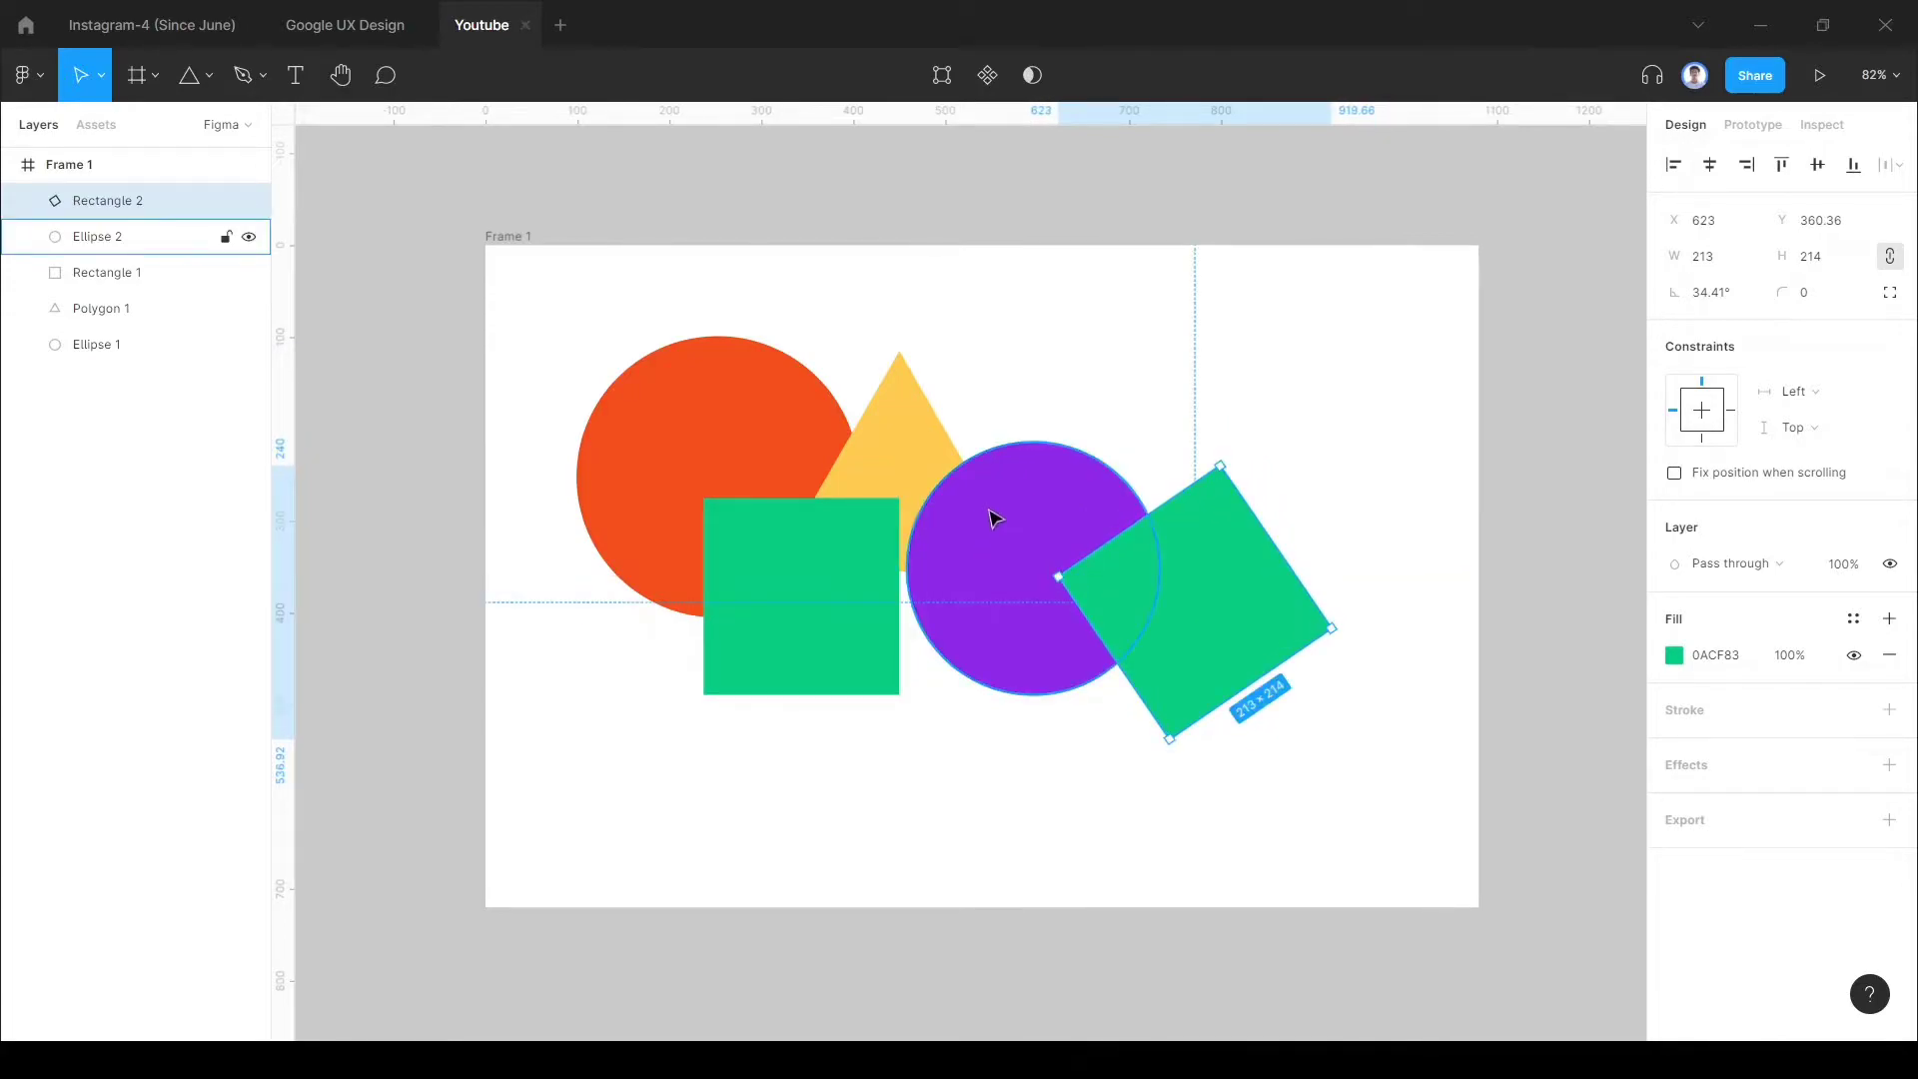
pyautogui.click(799, 603)
pyautogui.moveTo(827, 598); pyautogui.dragTo(816, 604)
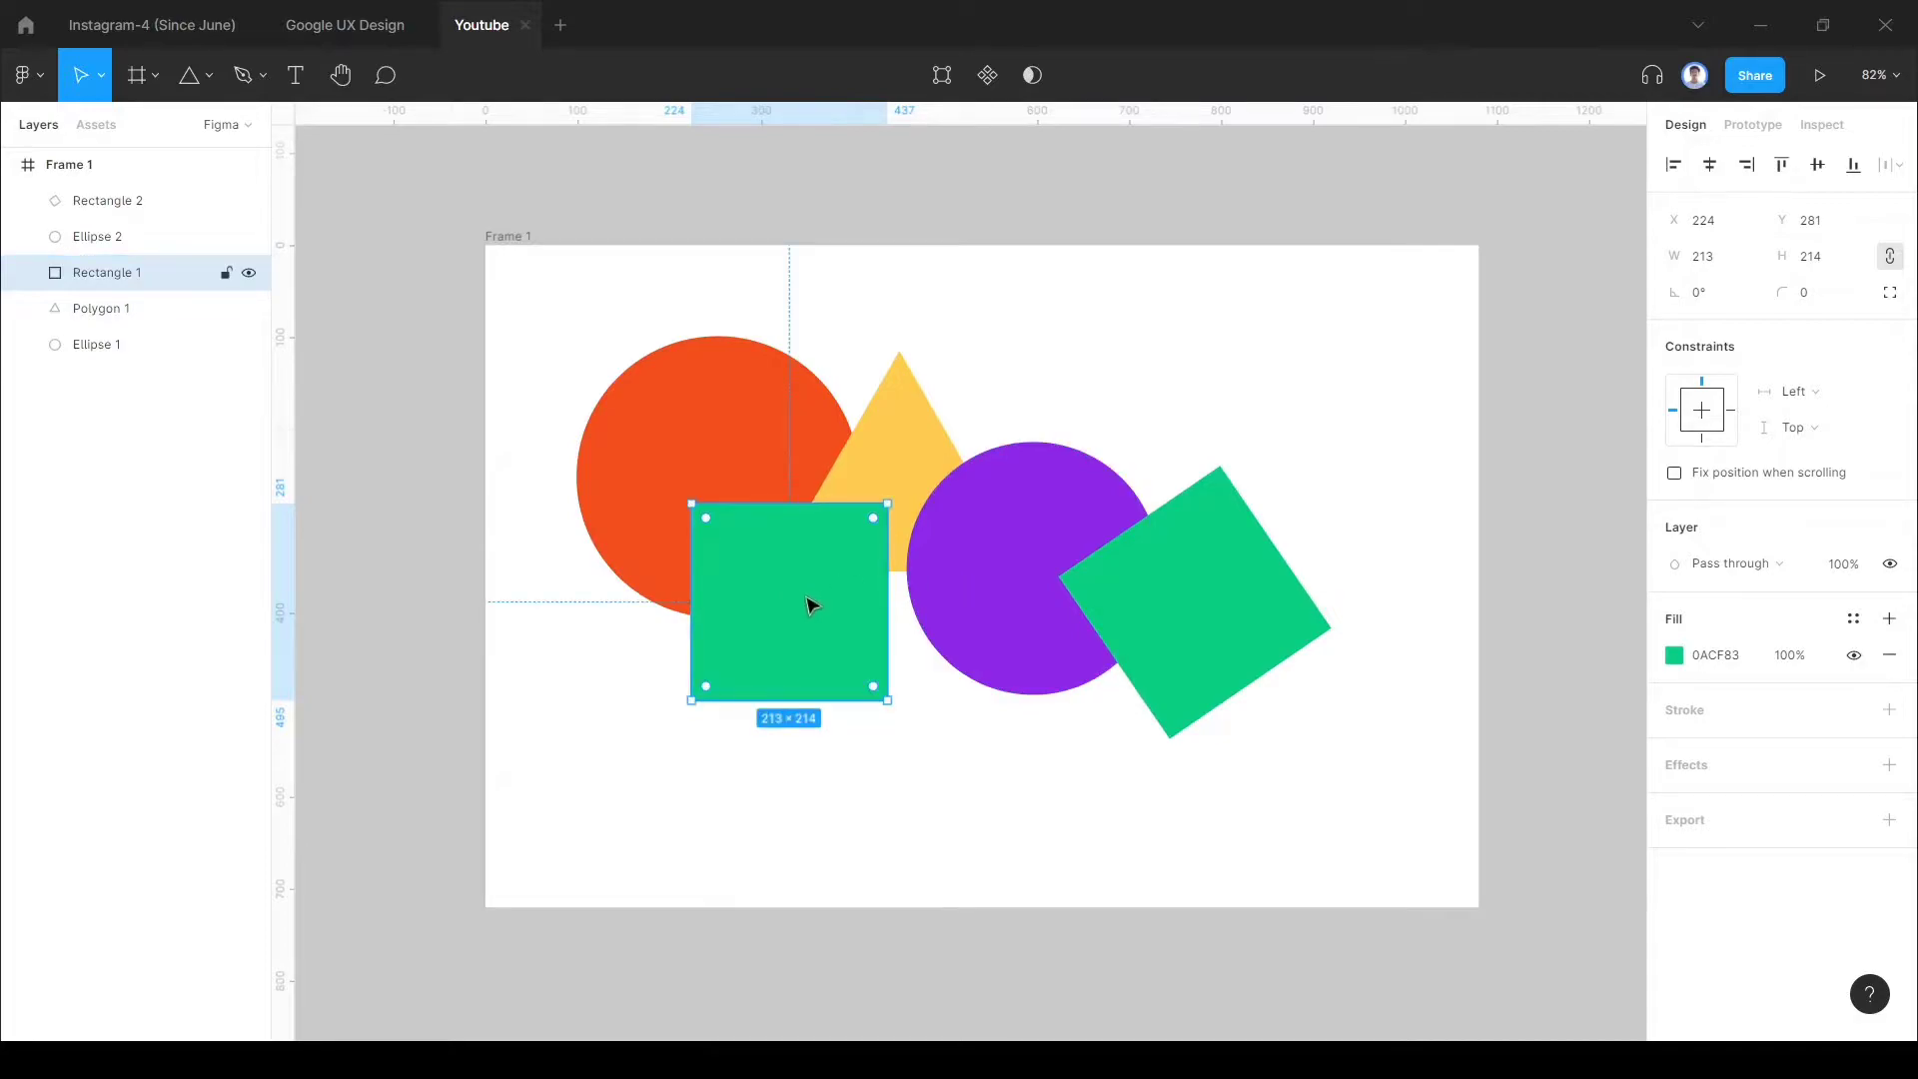
# Step: Change the unrotated green square's fill to a medium blue, 3B84F1
pyautogui.click(1678, 657)
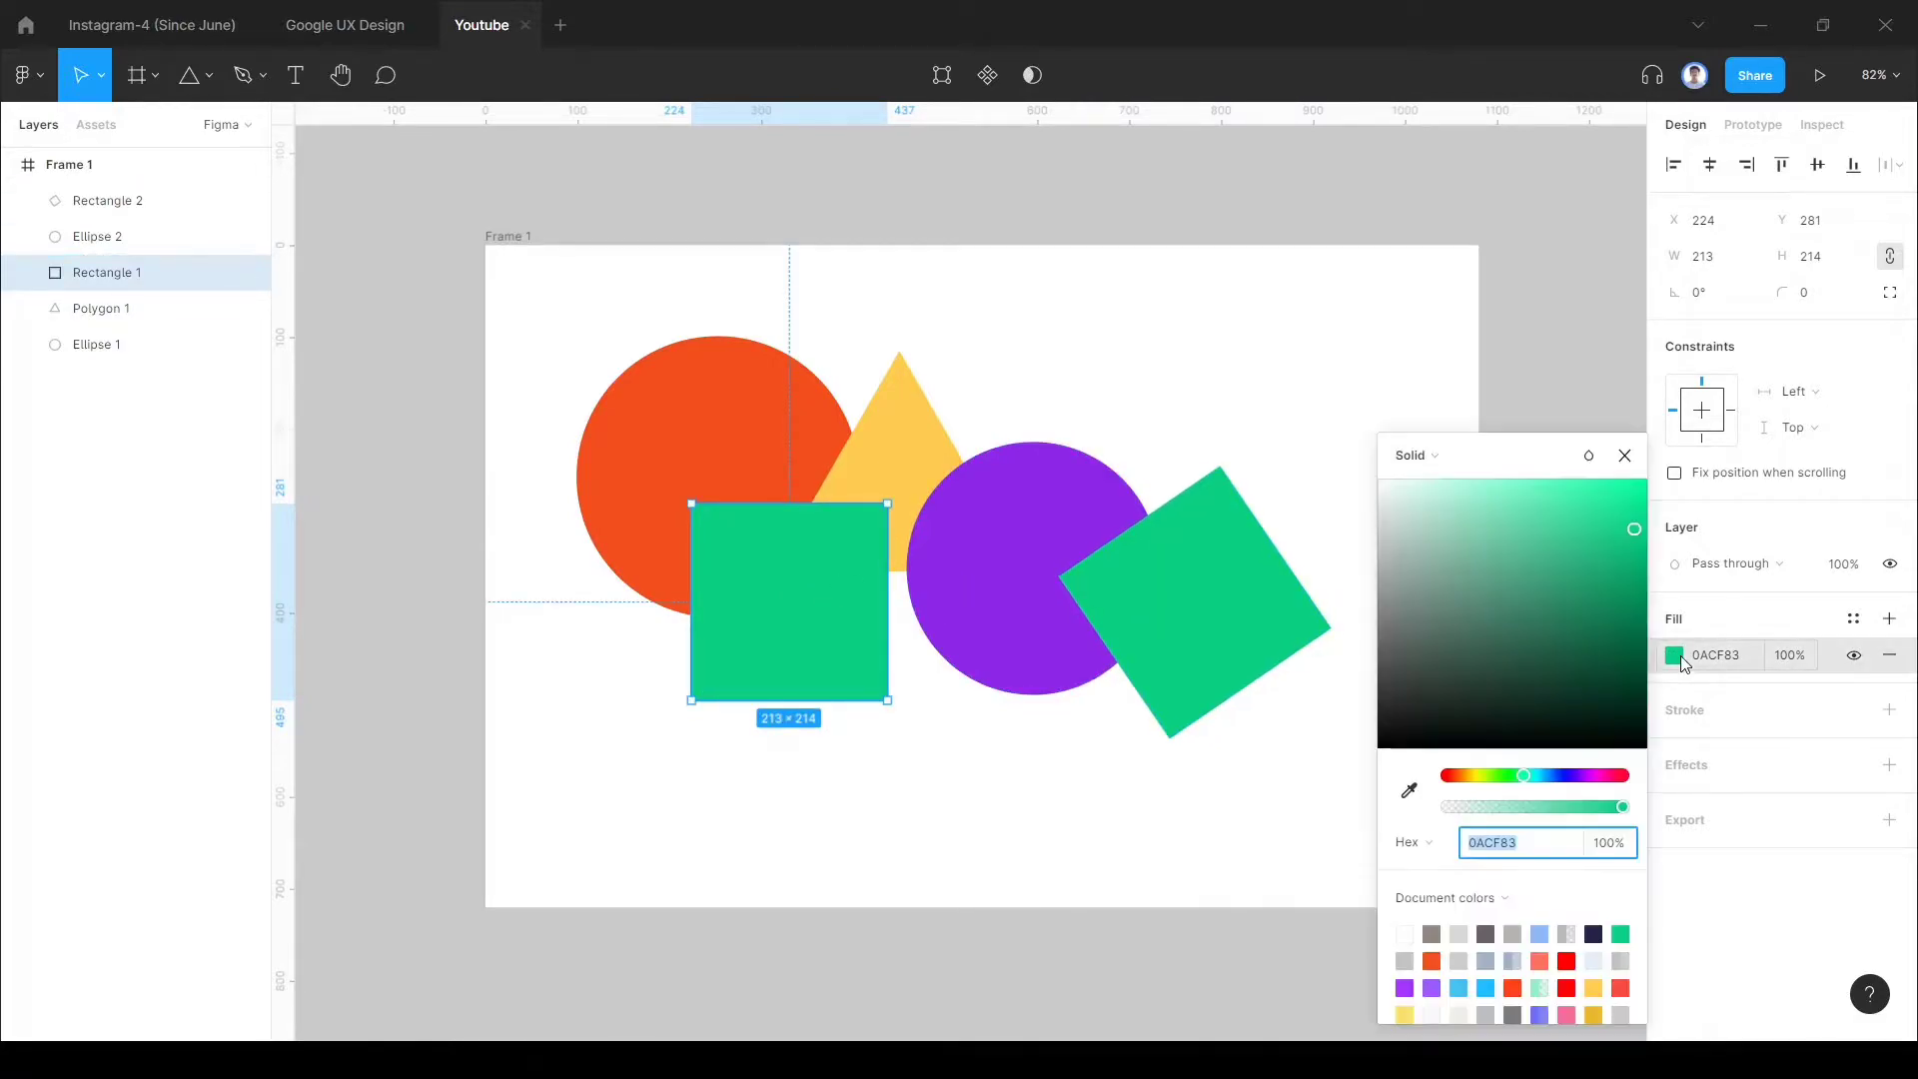
pyautogui.click(1539, 934)
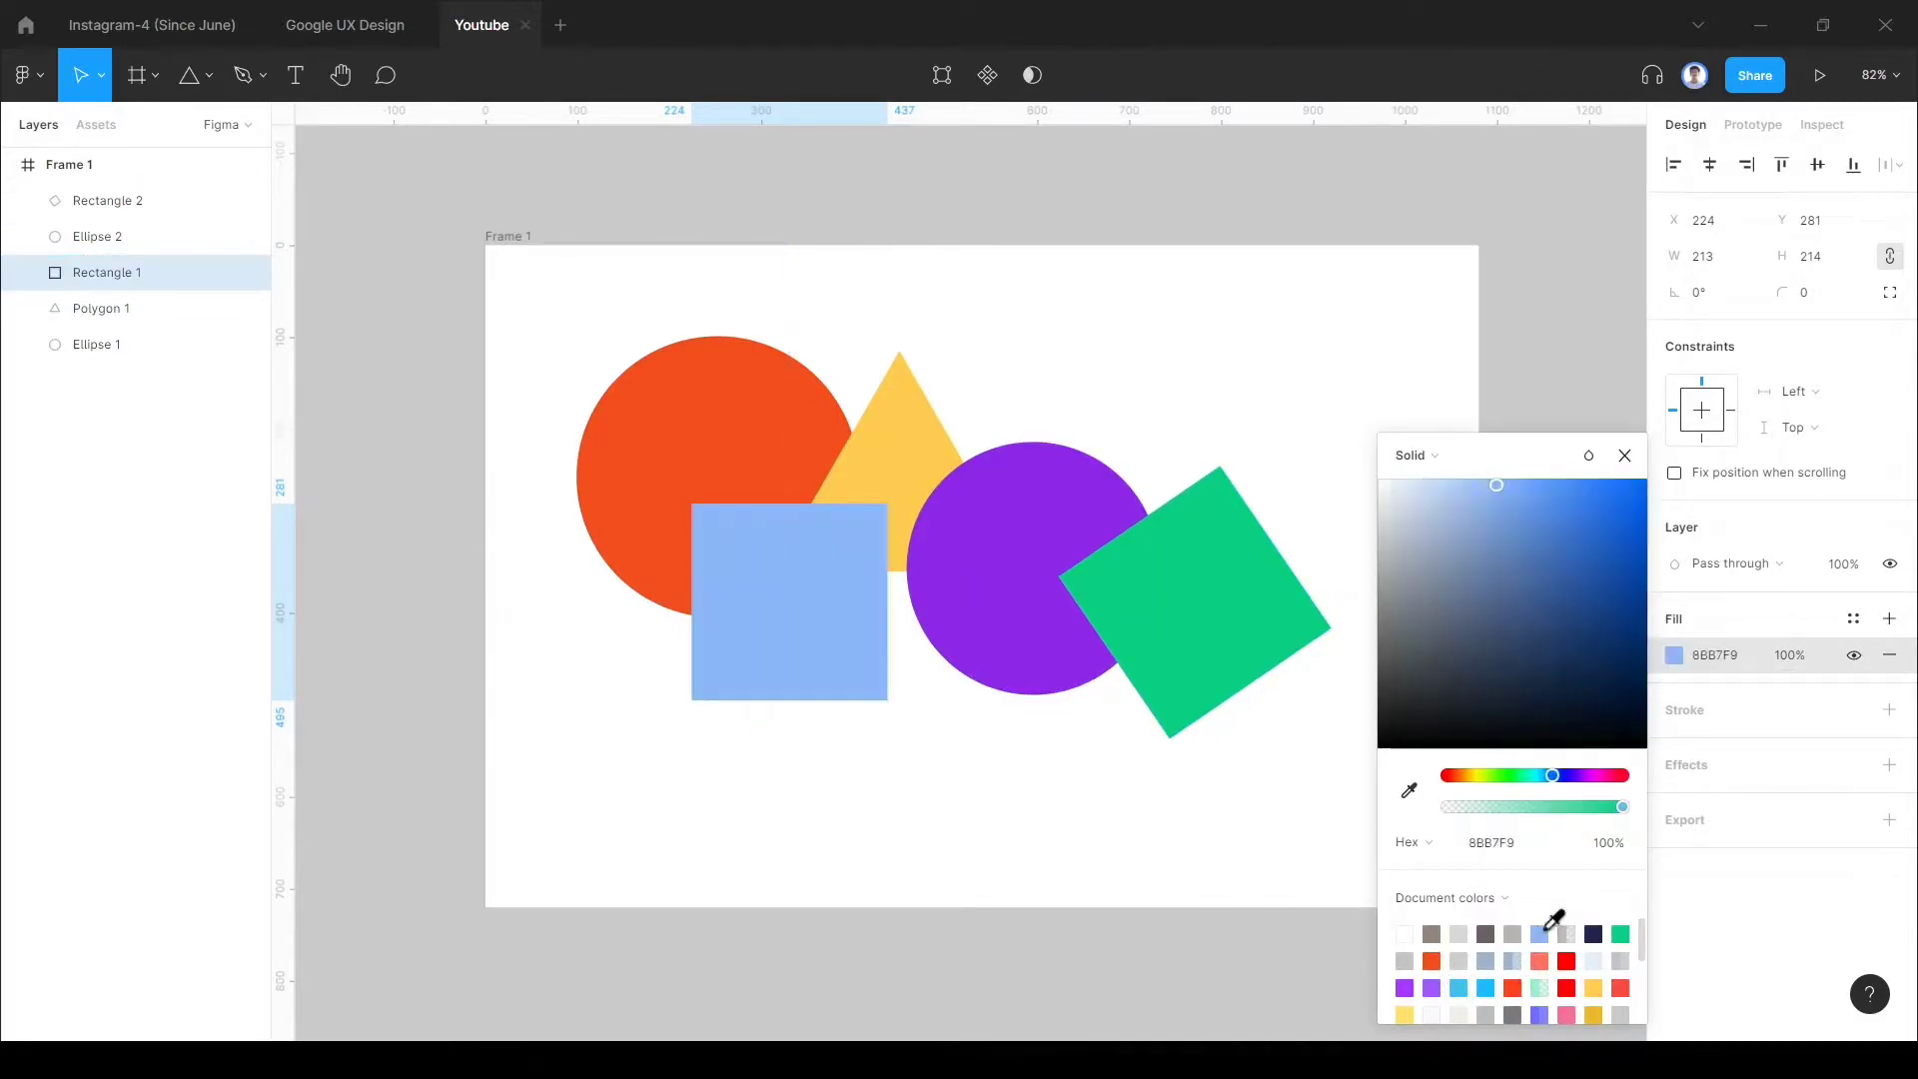
pyautogui.moveTo(1594, 529); pyautogui.dragTo(1581, 492)
pyautogui.click(1625, 455)
# Step: Move the rotated green square to about X 570, Y 211, overlapping the purple circle's upper right
pyautogui.click(1228, 603)
pyautogui.moveTo(1228, 604); pyautogui.dragTo(1178, 462)
pyautogui.click(976, 608)
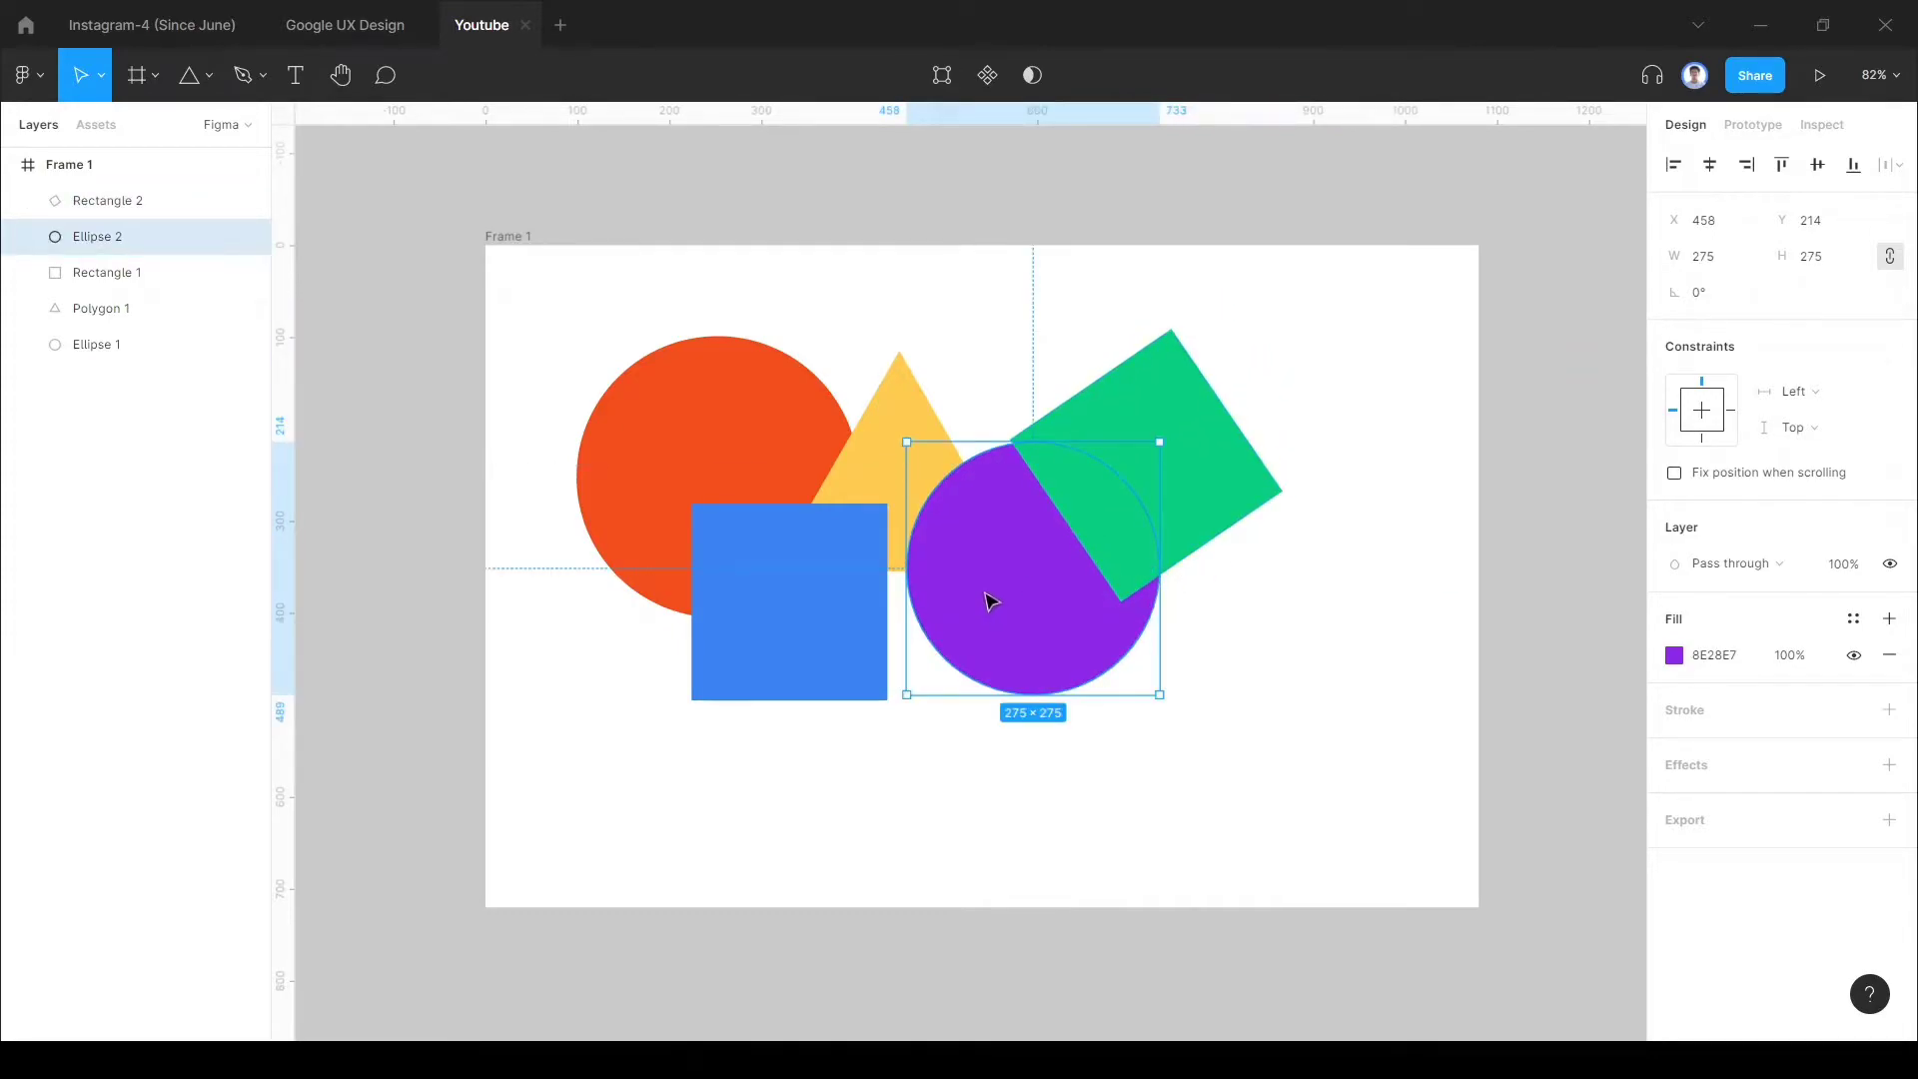
# Step: Bring the yellow triangle to the front of all the shapes
pyautogui.click(881, 467)
pyautogui.rightClick(857, 380)
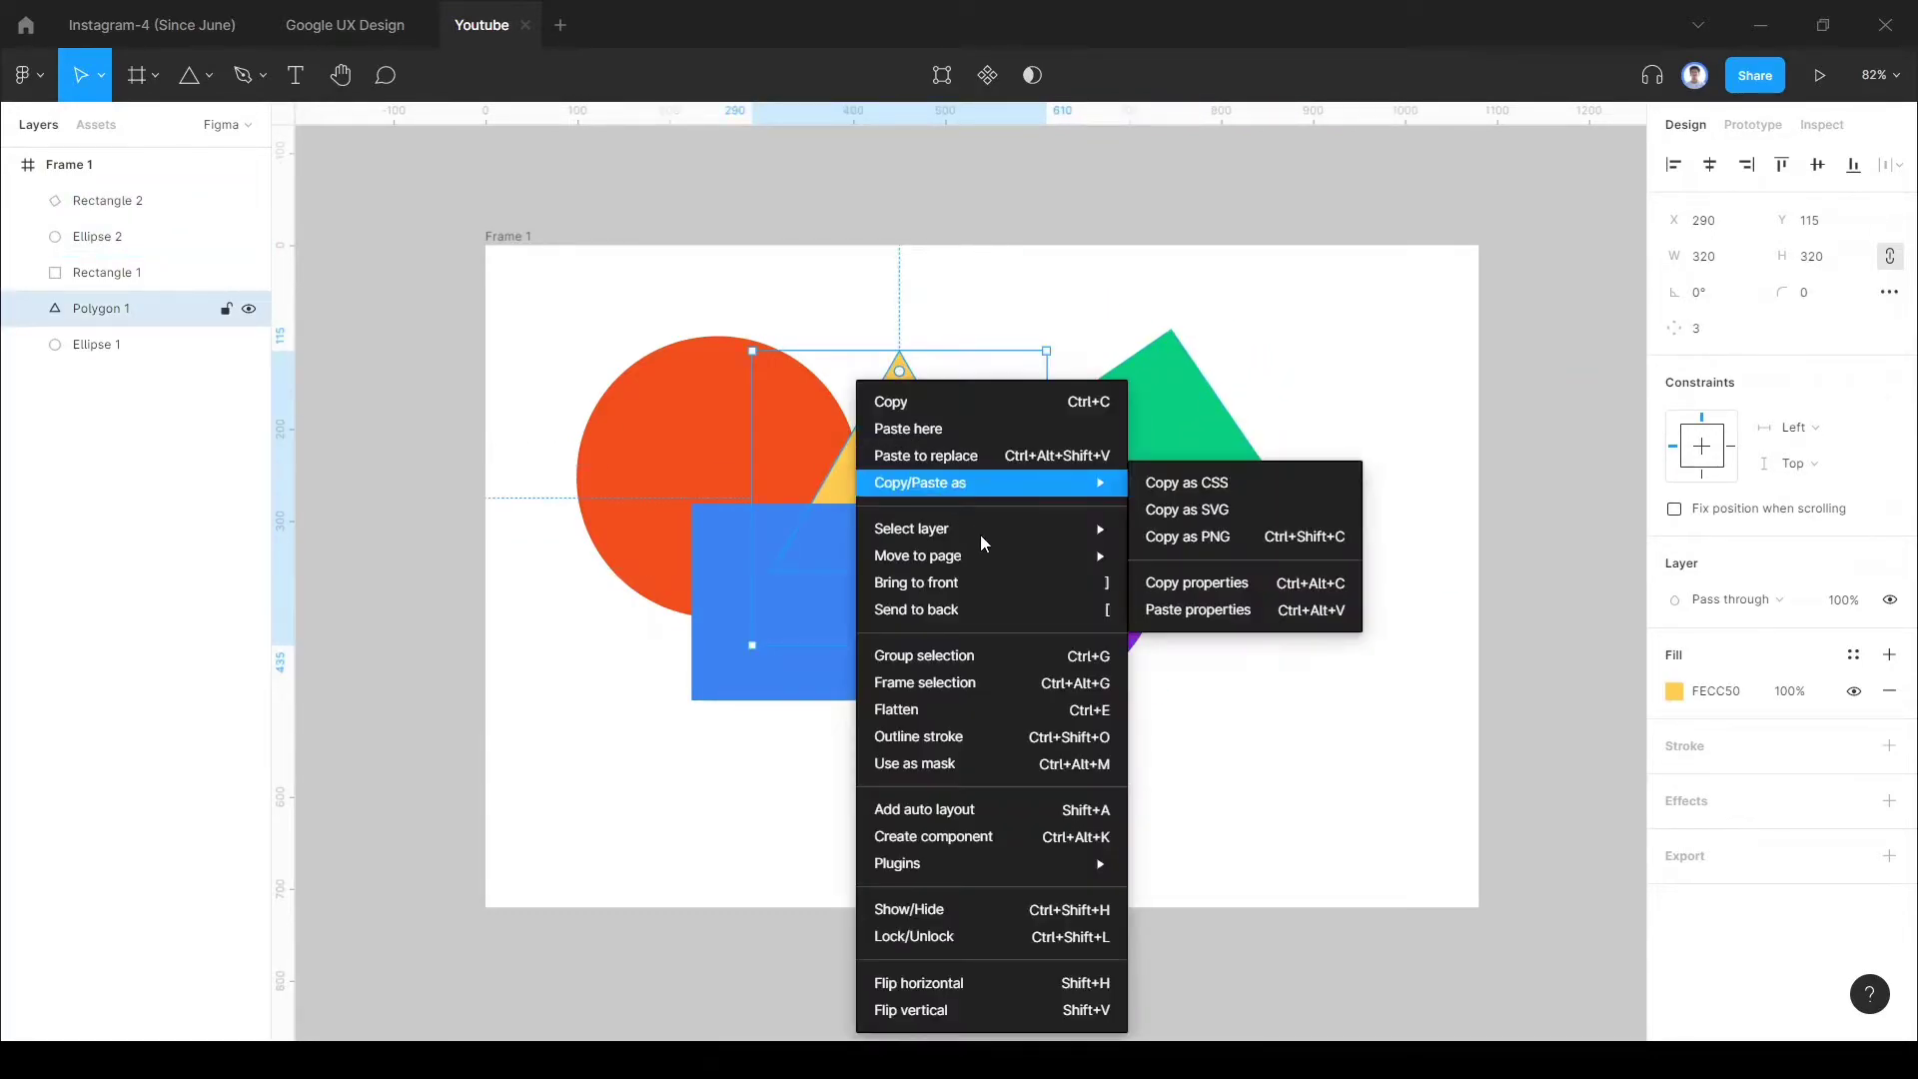
pyautogui.click(944, 587)
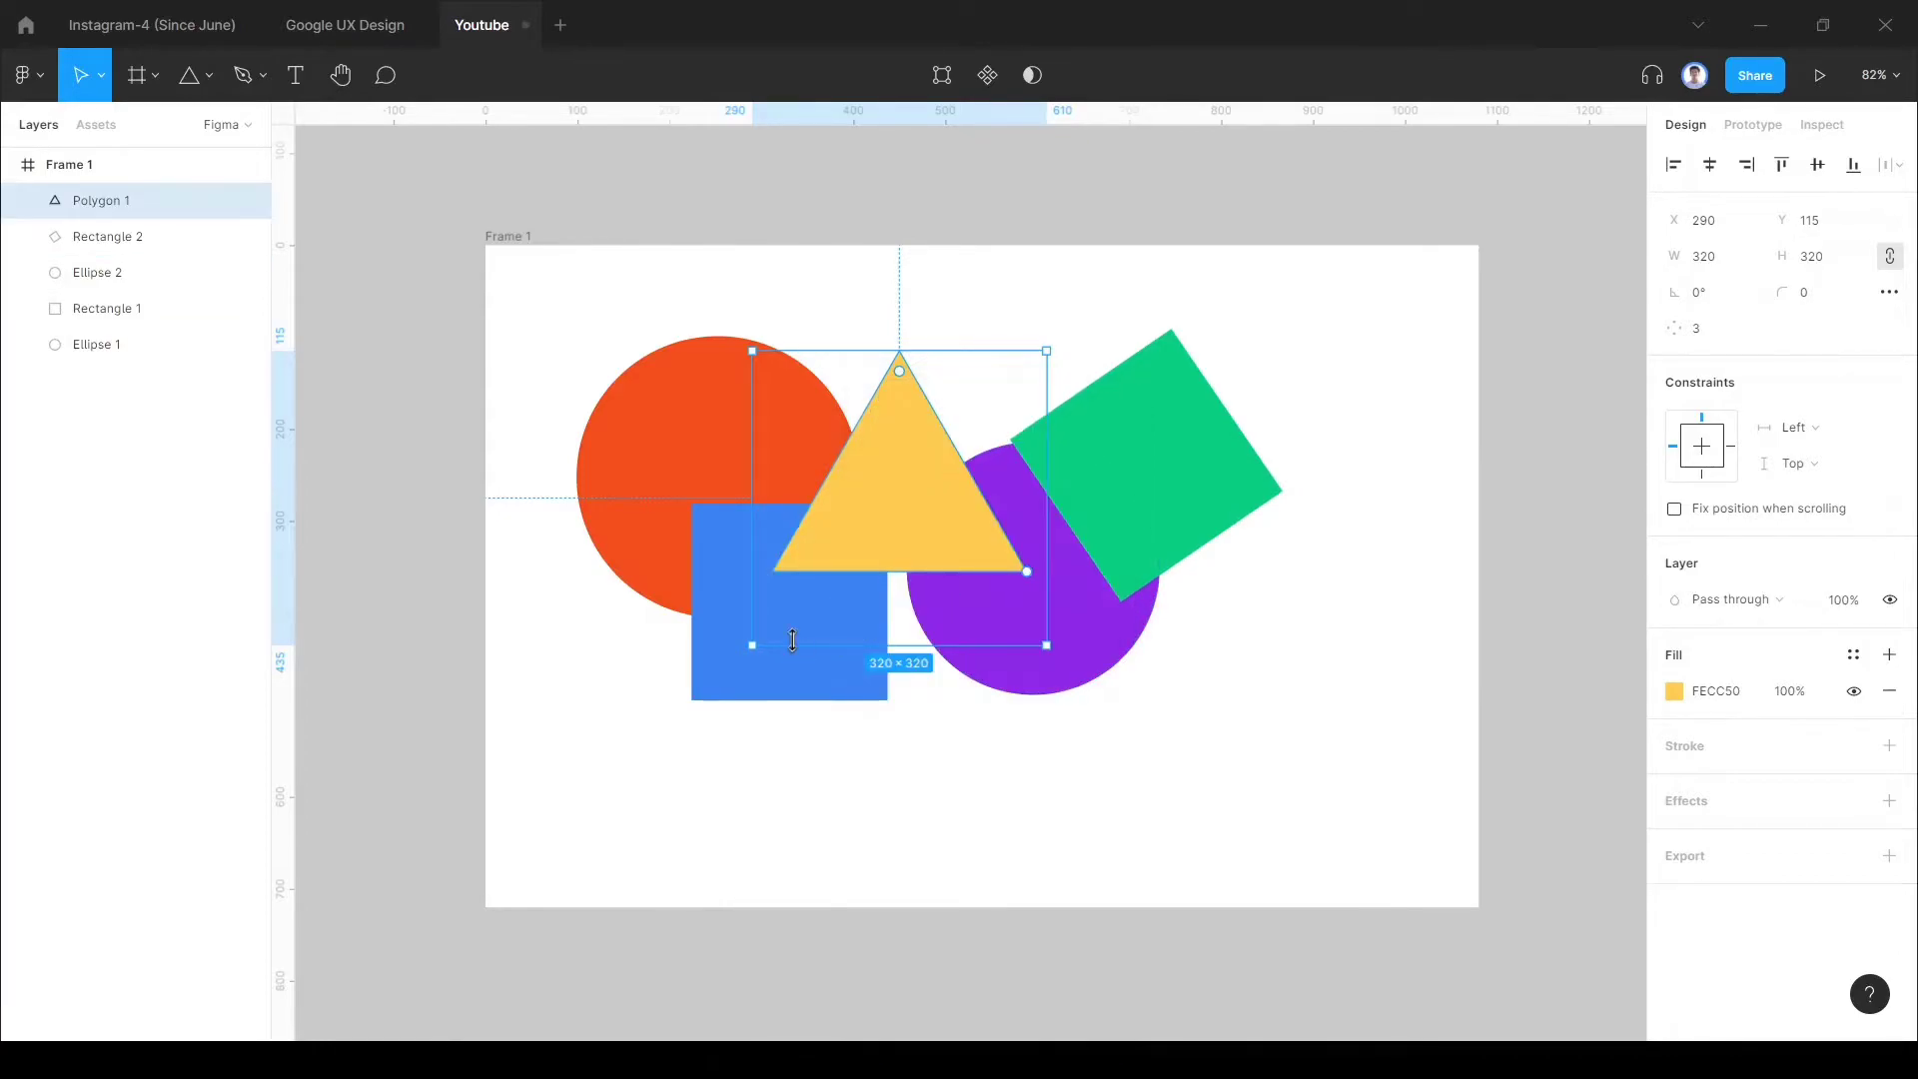
pyautogui.click(1023, 769)
pyautogui.click(1164, 504)
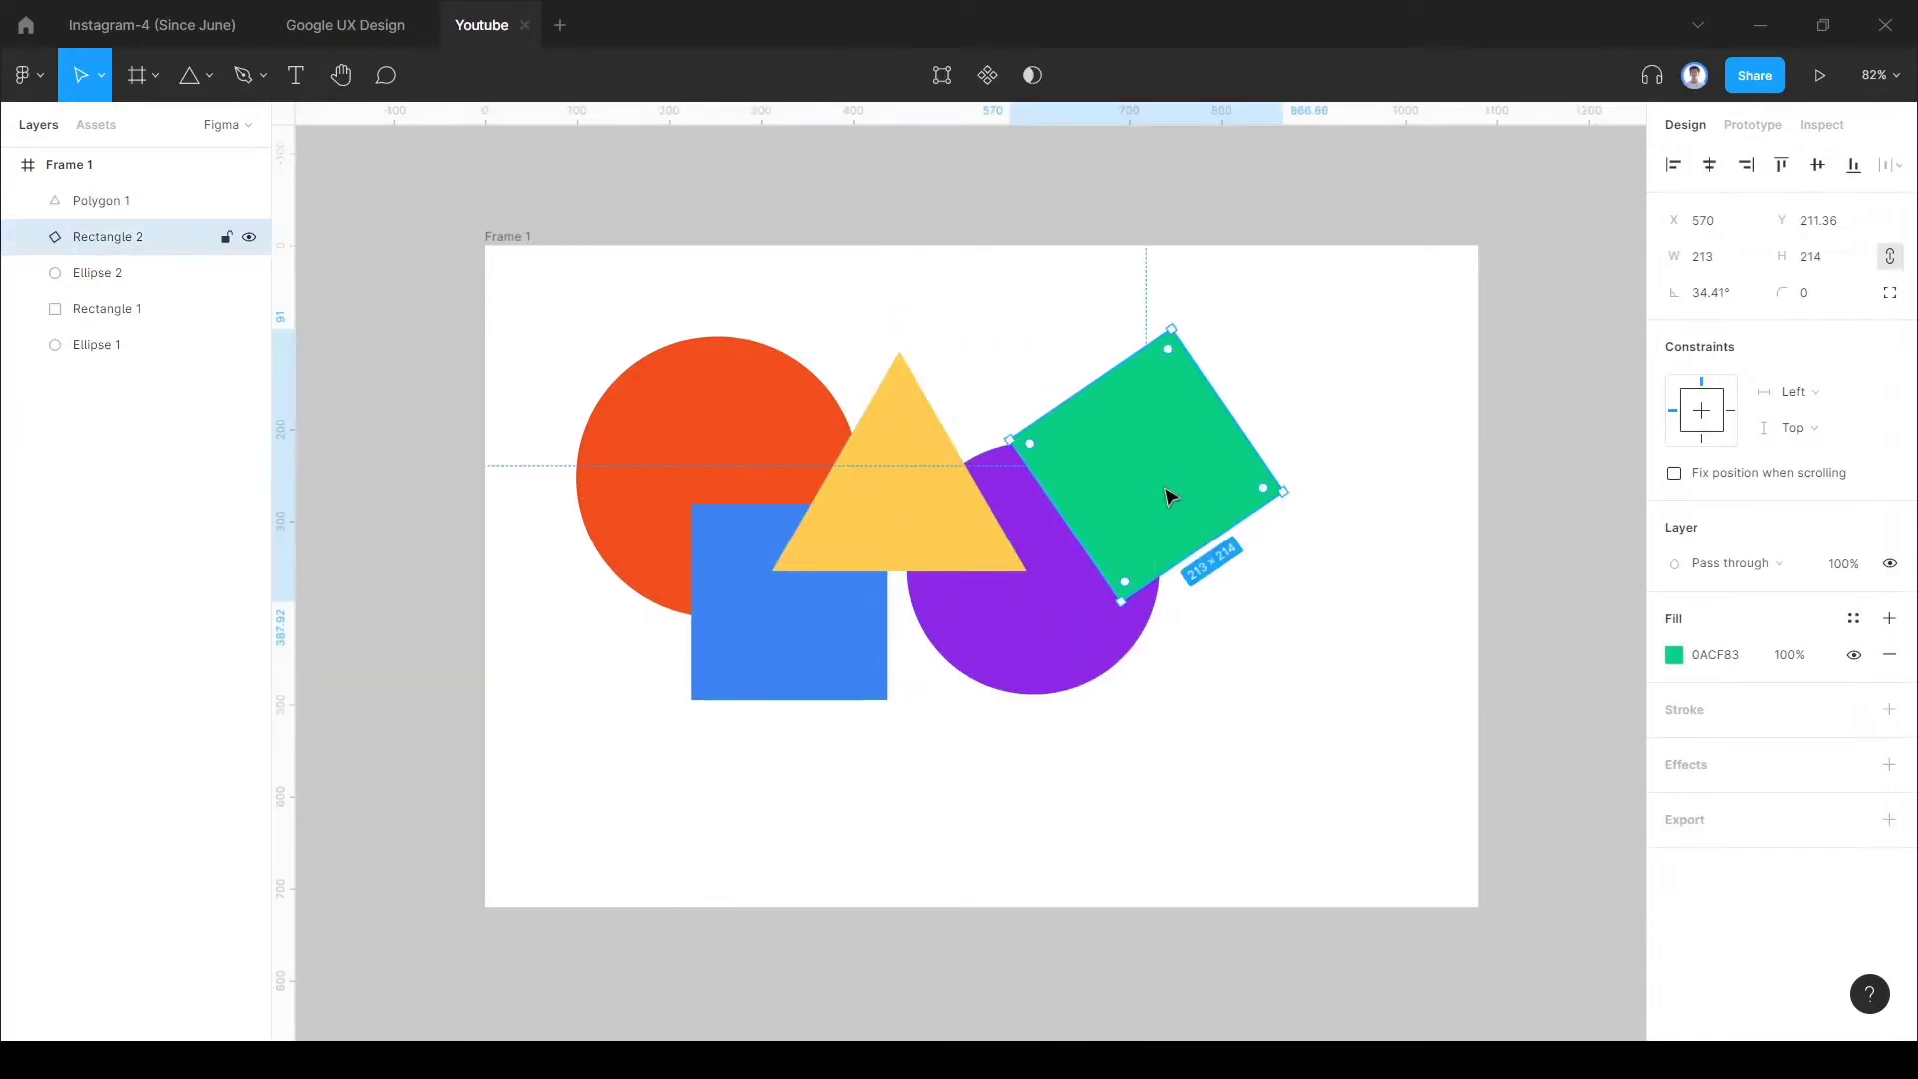
pyautogui.click(794, 624)
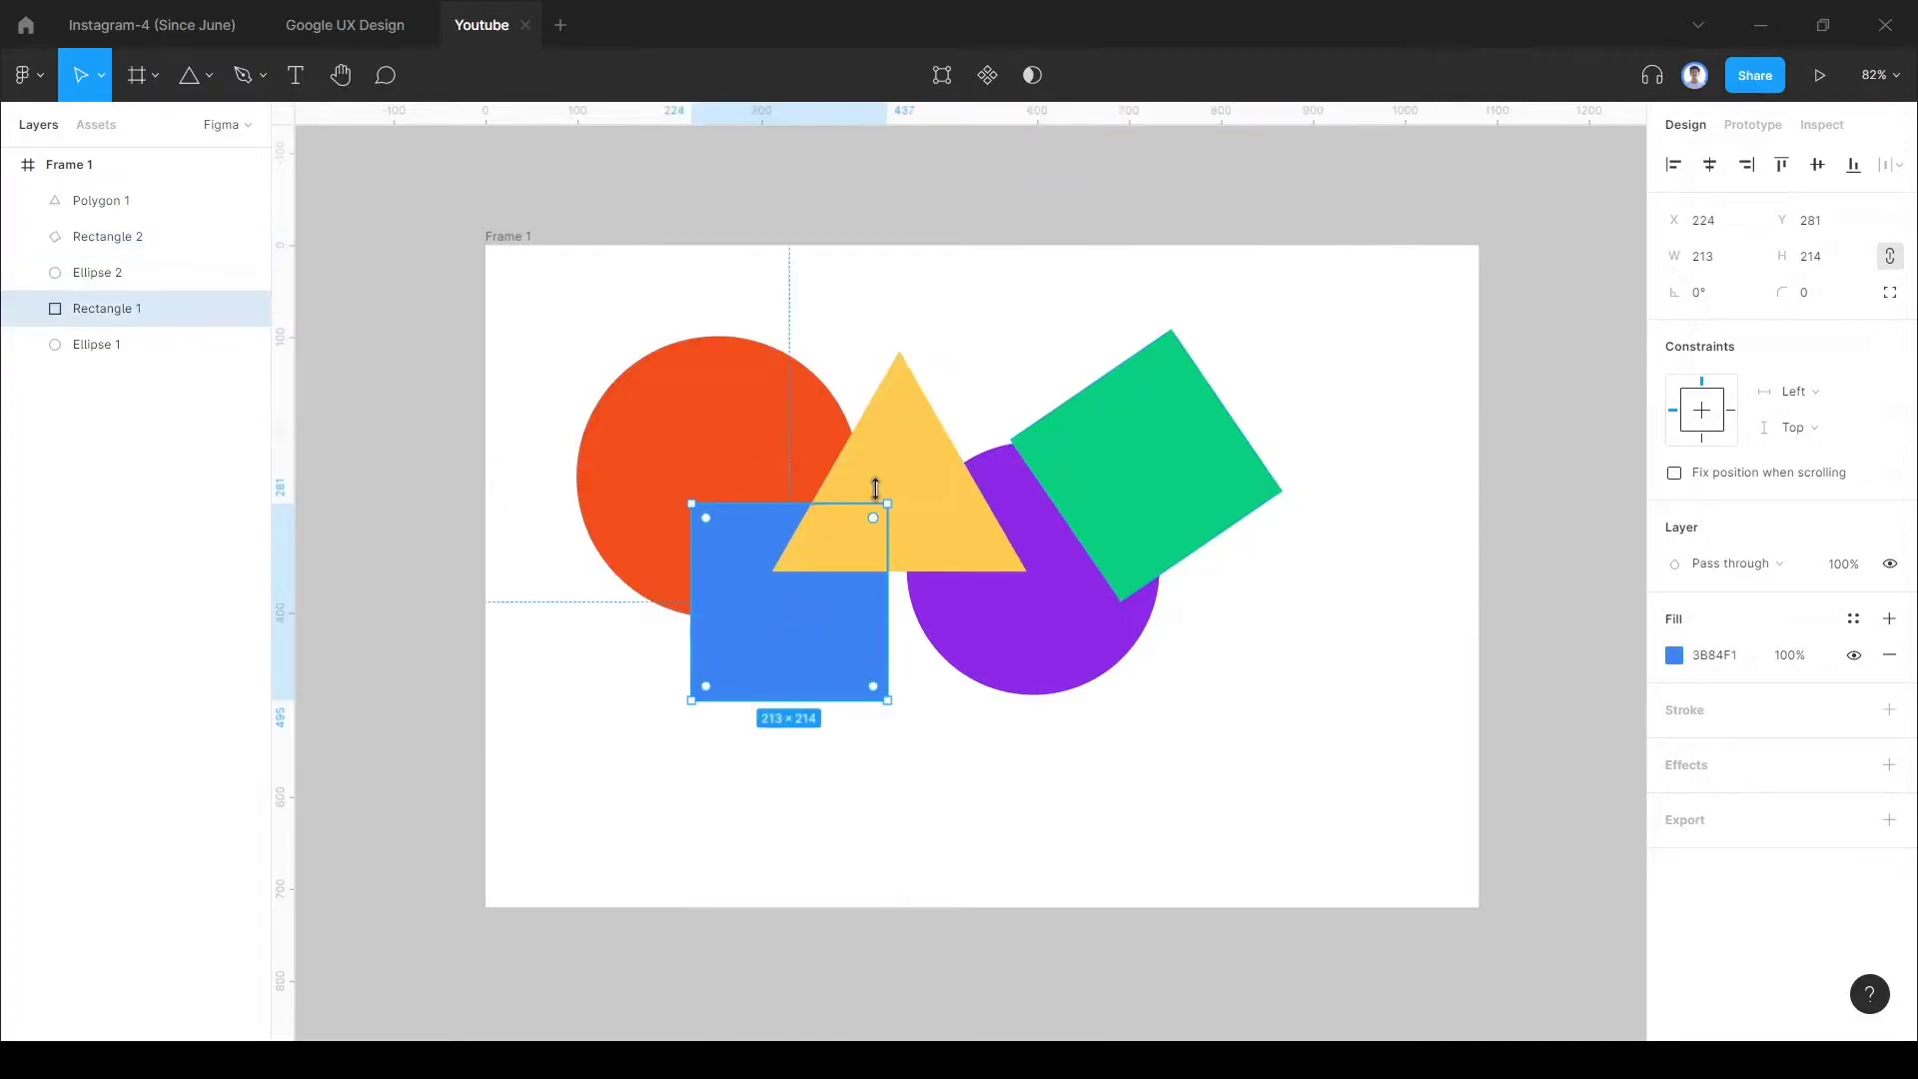
pyautogui.click(903, 466)
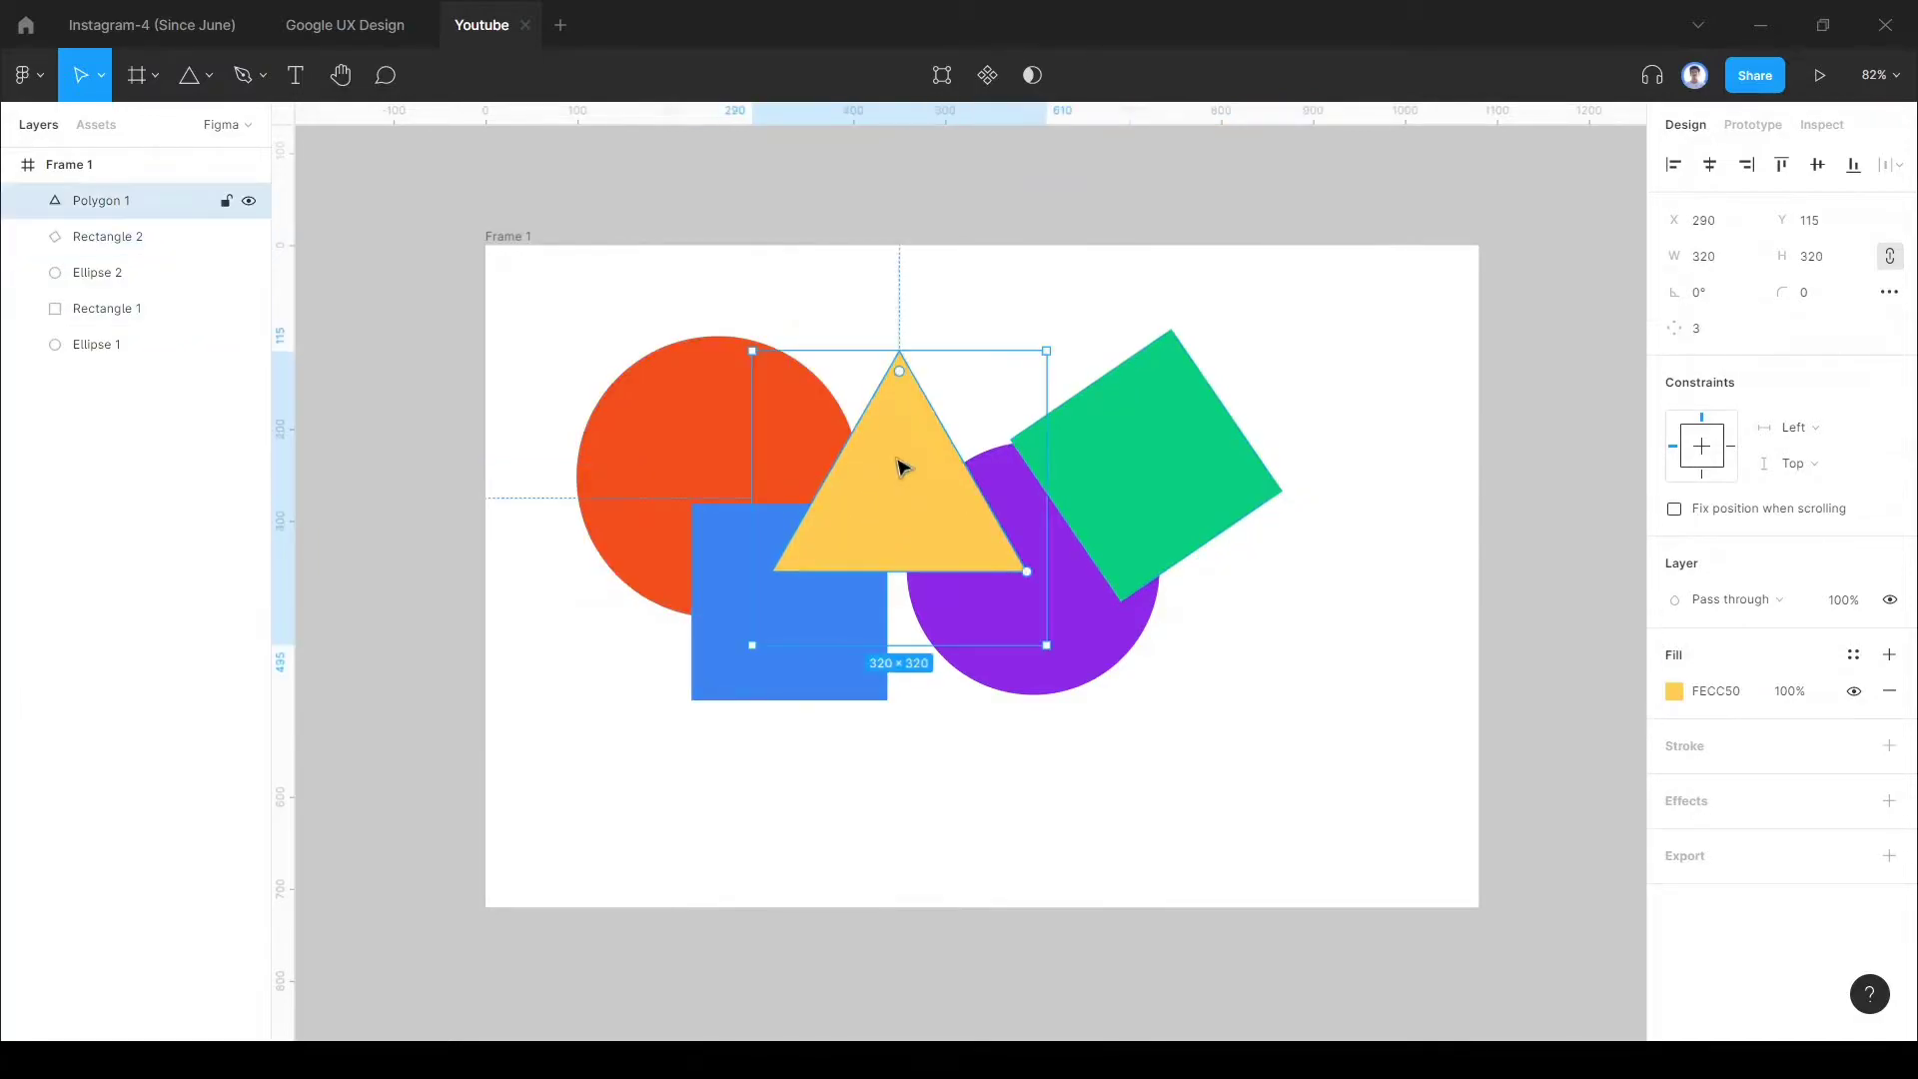
pyautogui.click(1222, 792)
# Step: Draw a rectangle about 280 × 141 over the purple circle's lower right, make it taller, and rotate it about 23°
pyautogui.click(208, 76)
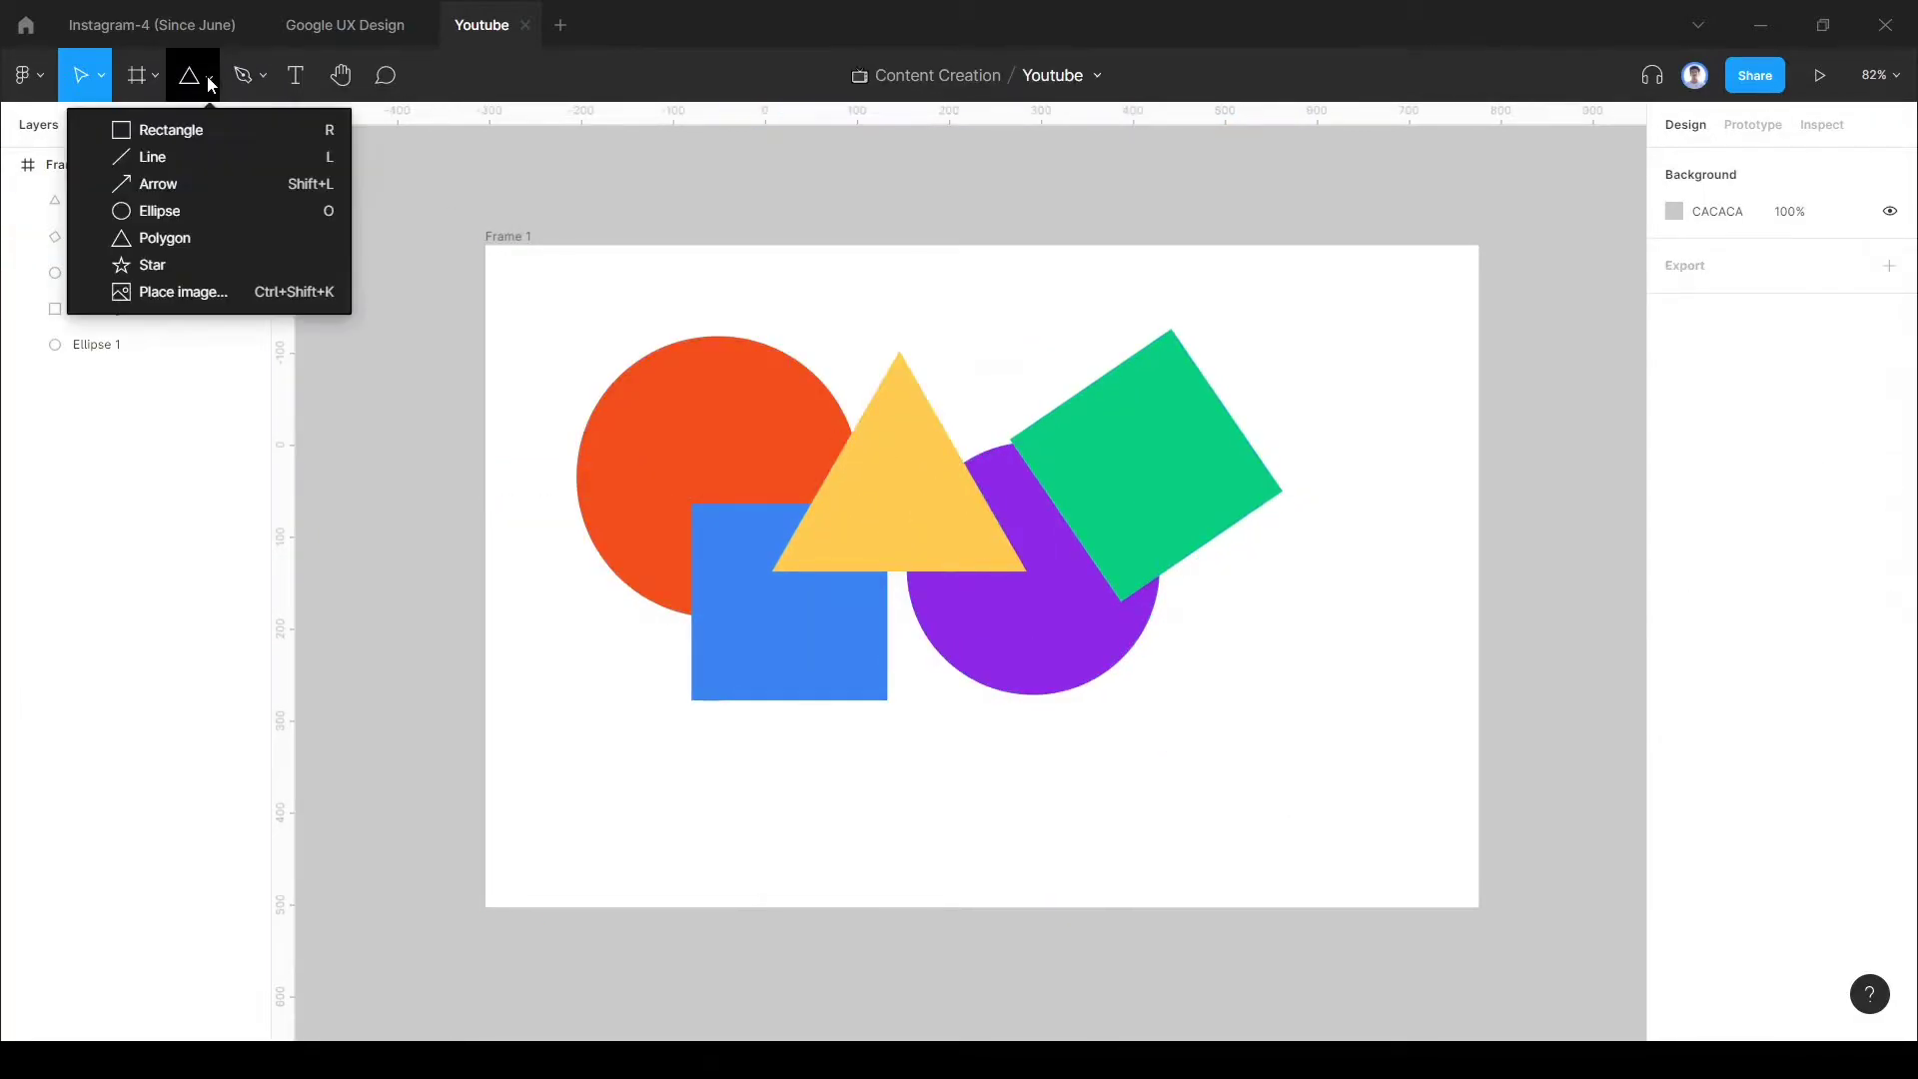
pyautogui.click(175, 131)
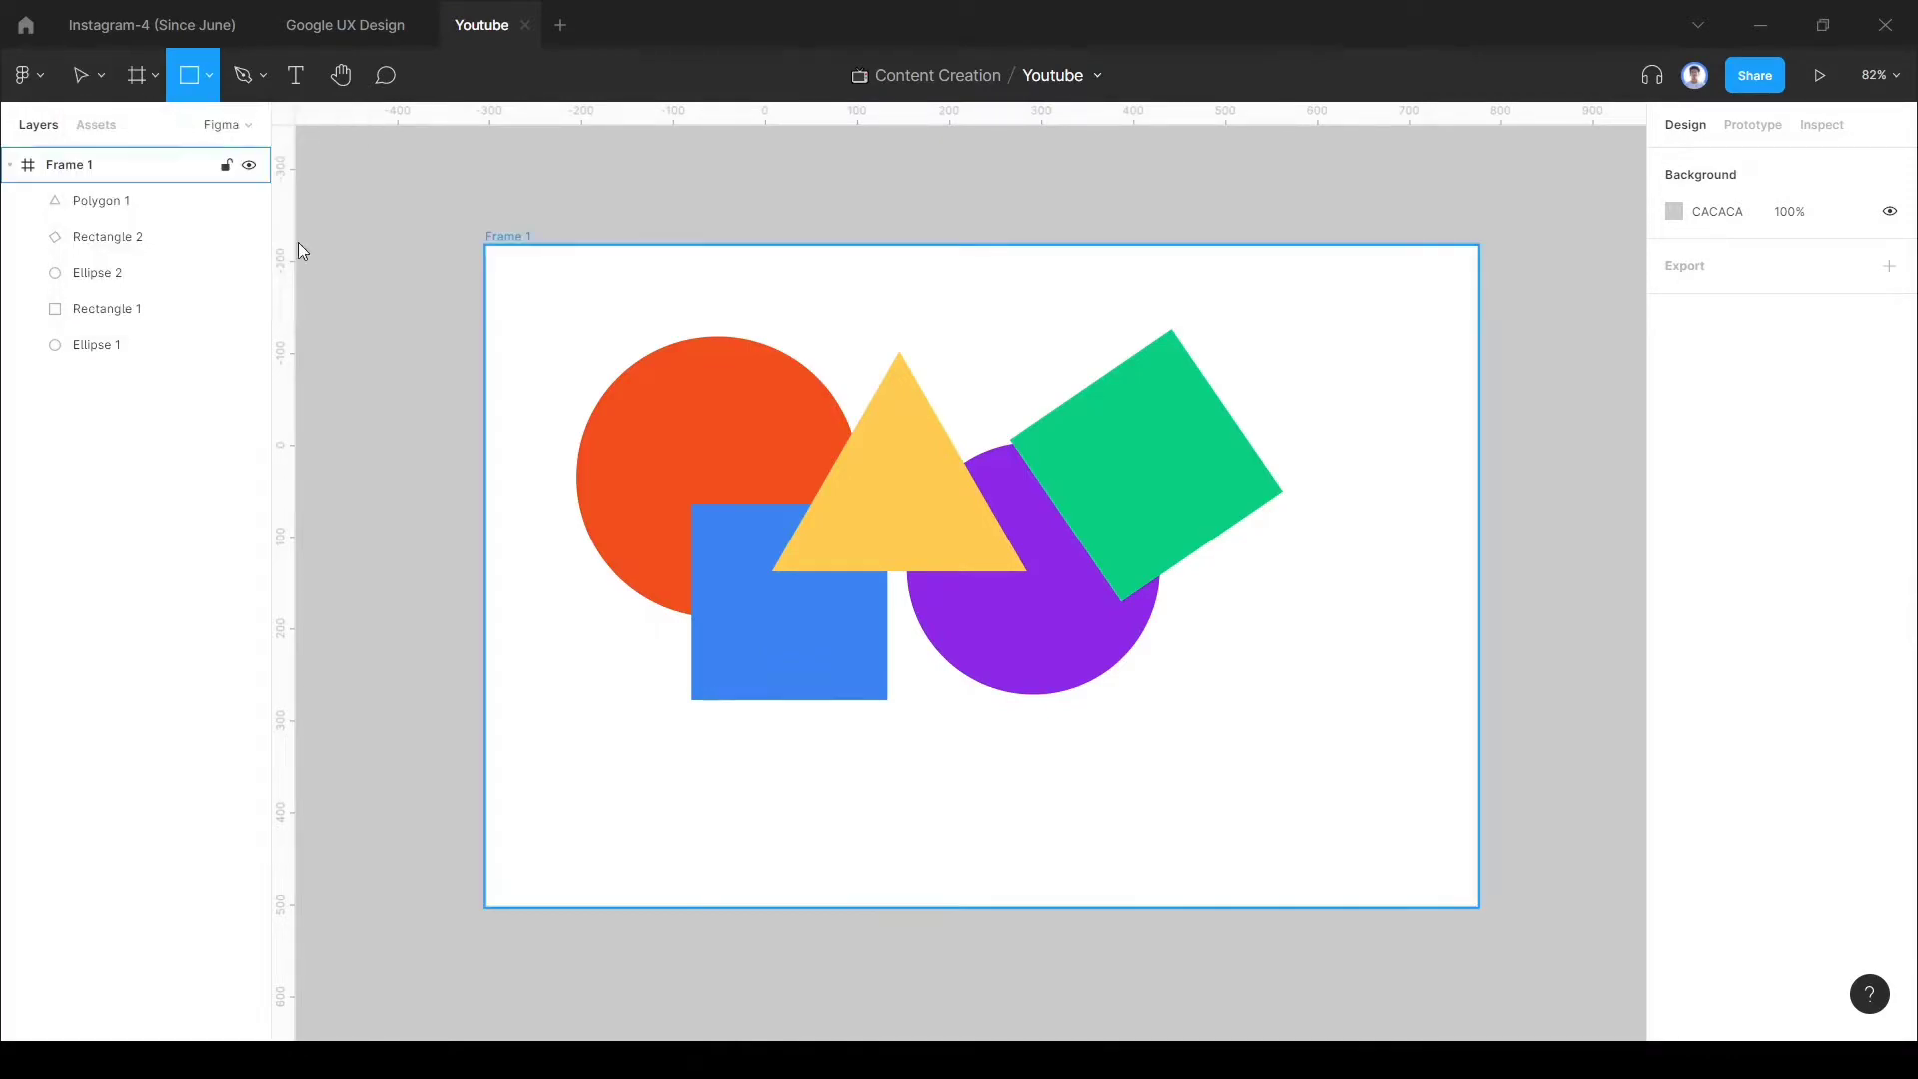
pyautogui.moveTo(1034, 624)
pyautogui.mouseDown()
pyautogui.moveTo(1199, 770)
pyautogui.moveTo(1293, 762)
pyautogui.mouseUp()
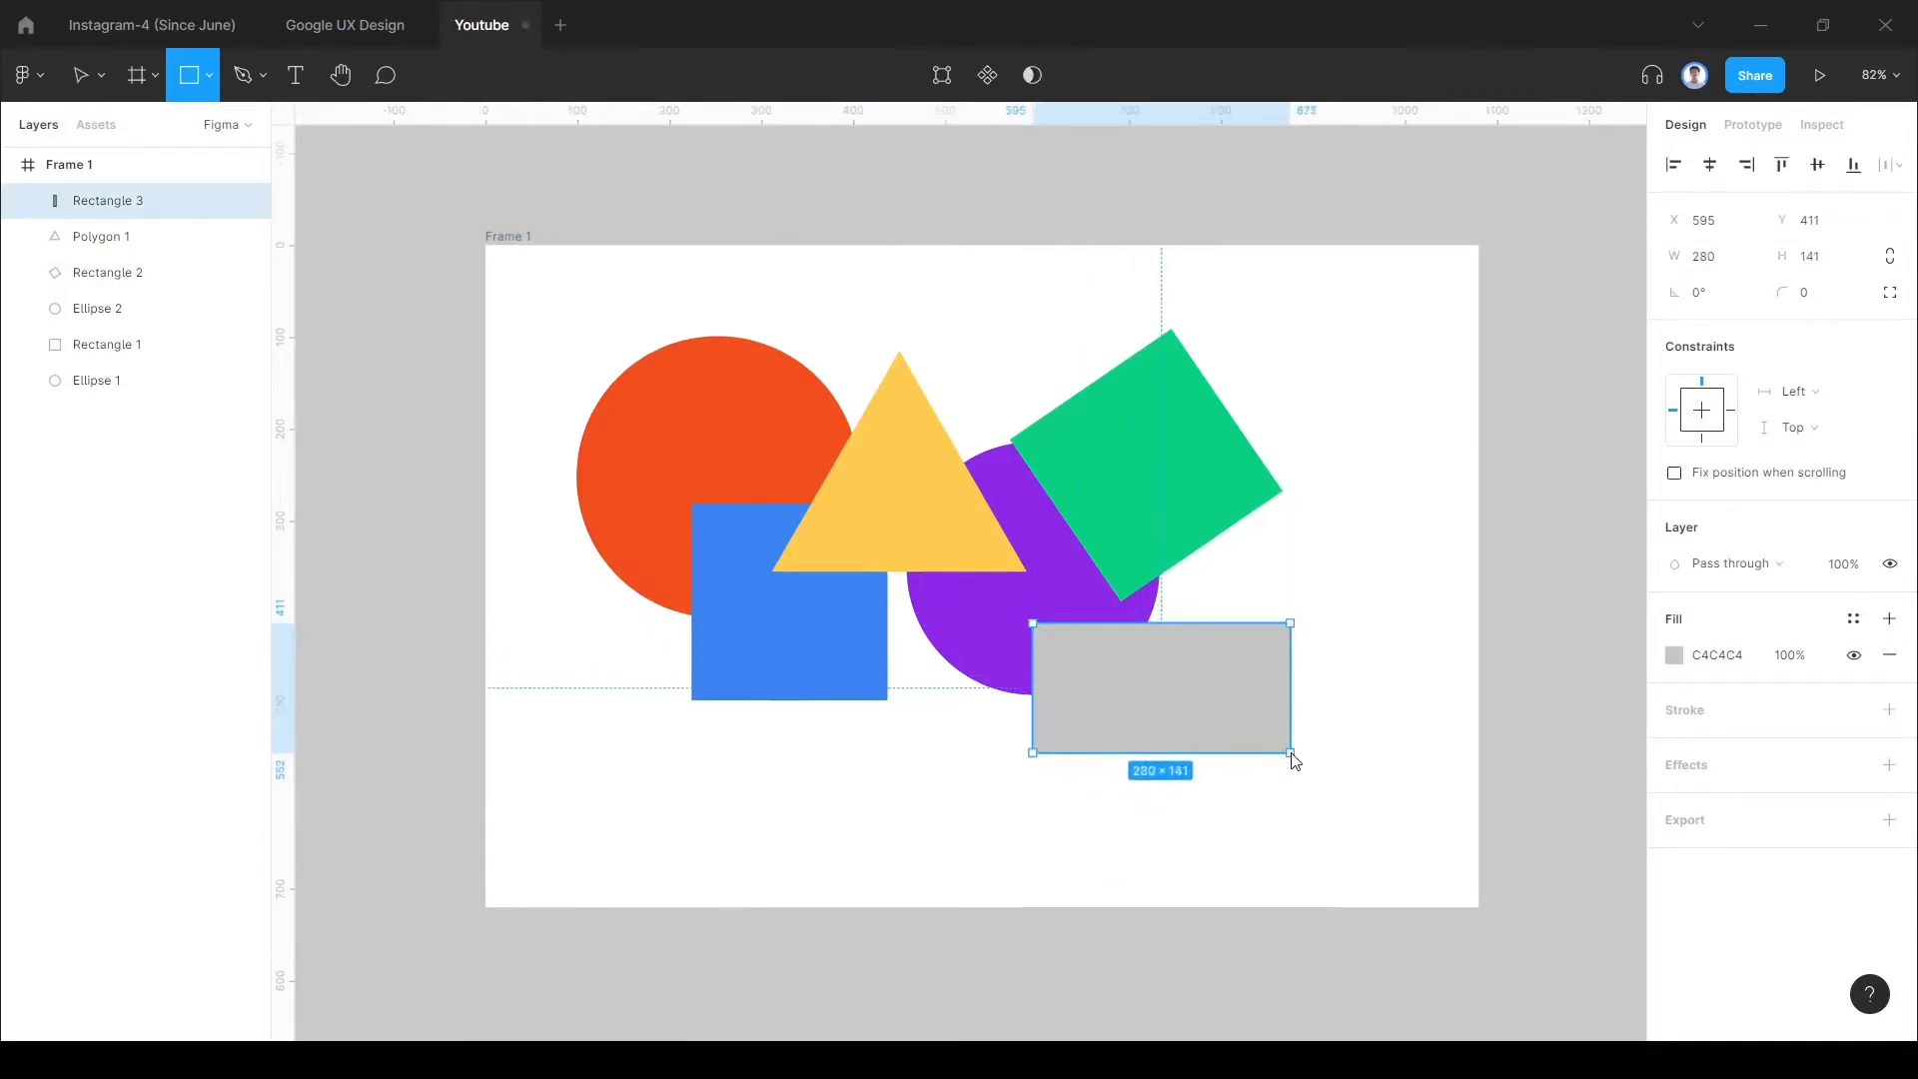
pyautogui.moveTo(1203, 710); pyautogui.dragTo(1129, 638)
pyautogui.moveTo(1219, 681)
pyautogui.mouseDown()
pyautogui.moveTo(1224, 744)
pyautogui.moveTo(1239, 668)
pyautogui.mouseUp()
# Step: Bring the purple circle in front of the gray rectangle and all other shapes
pyautogui.click(936, 599)
pyautogui.rightClick(935, 599)
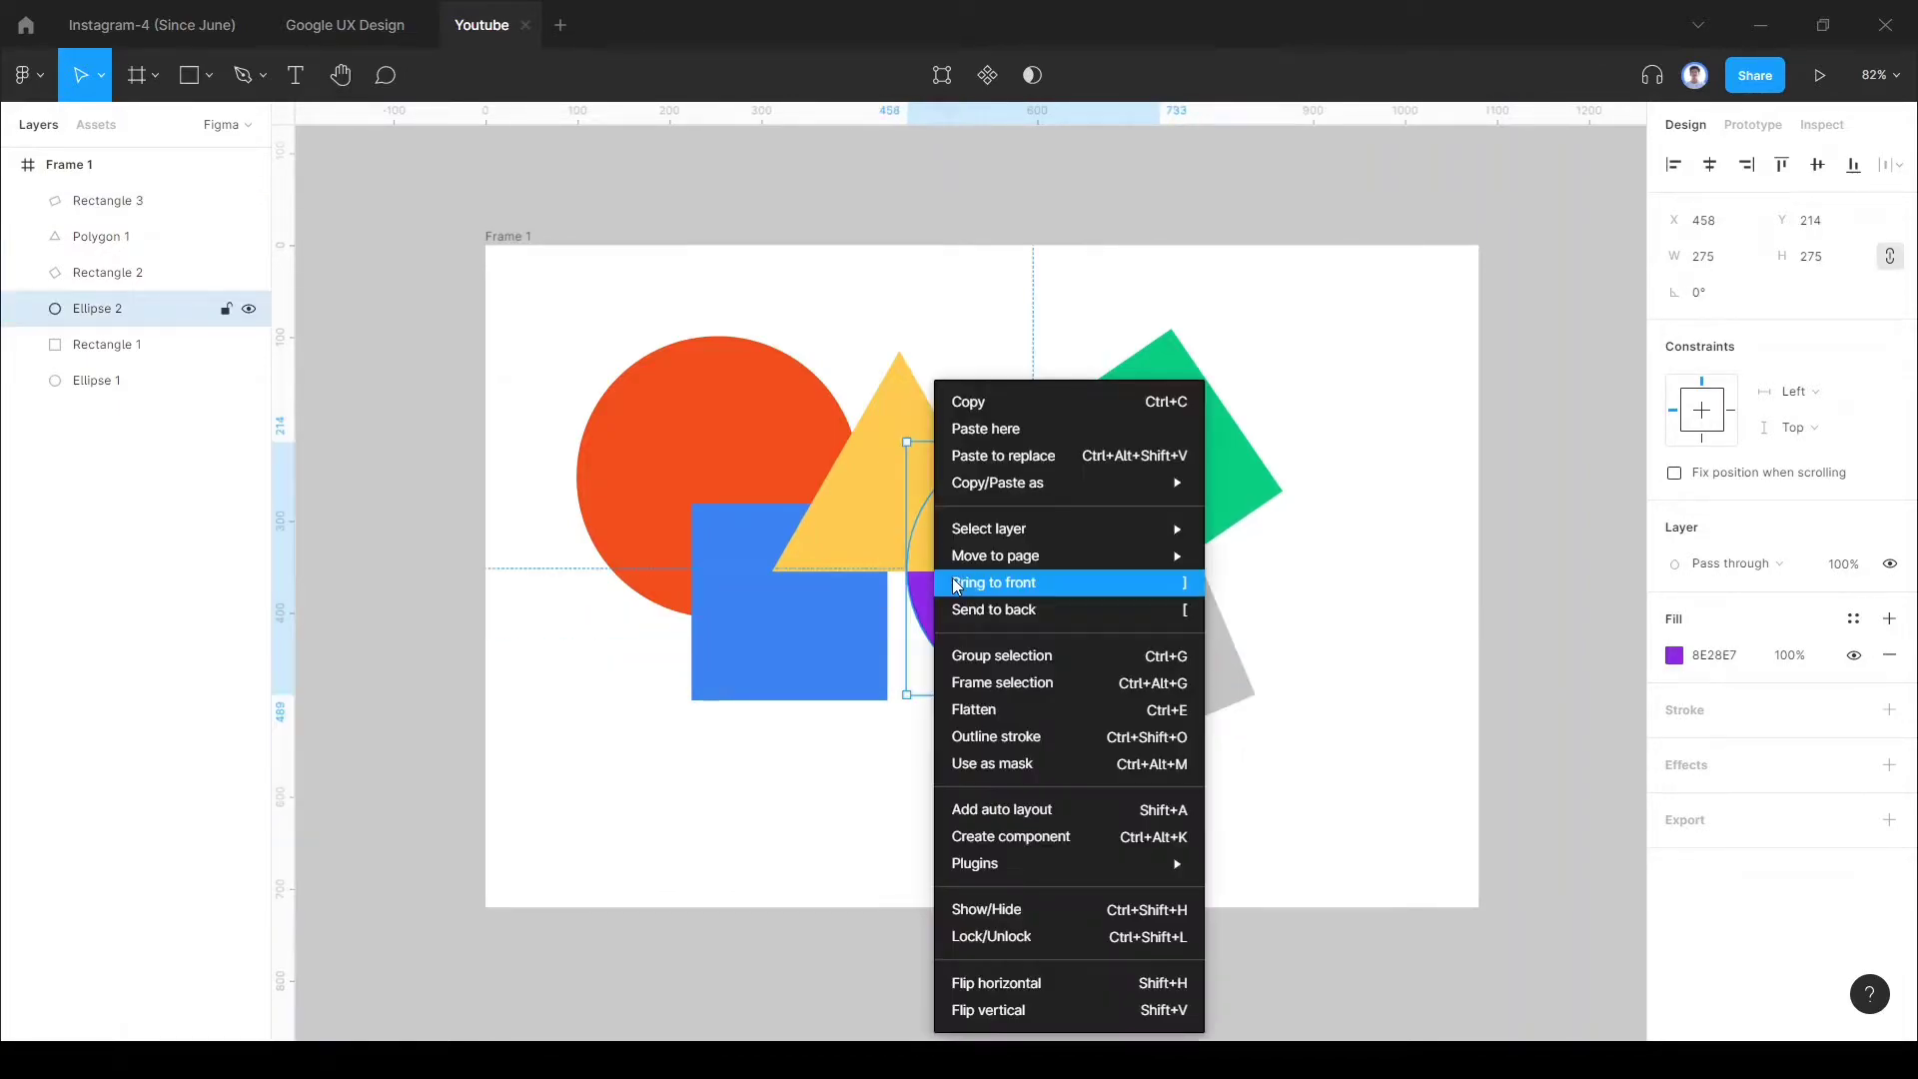
pyautogui.click(1027, 584)
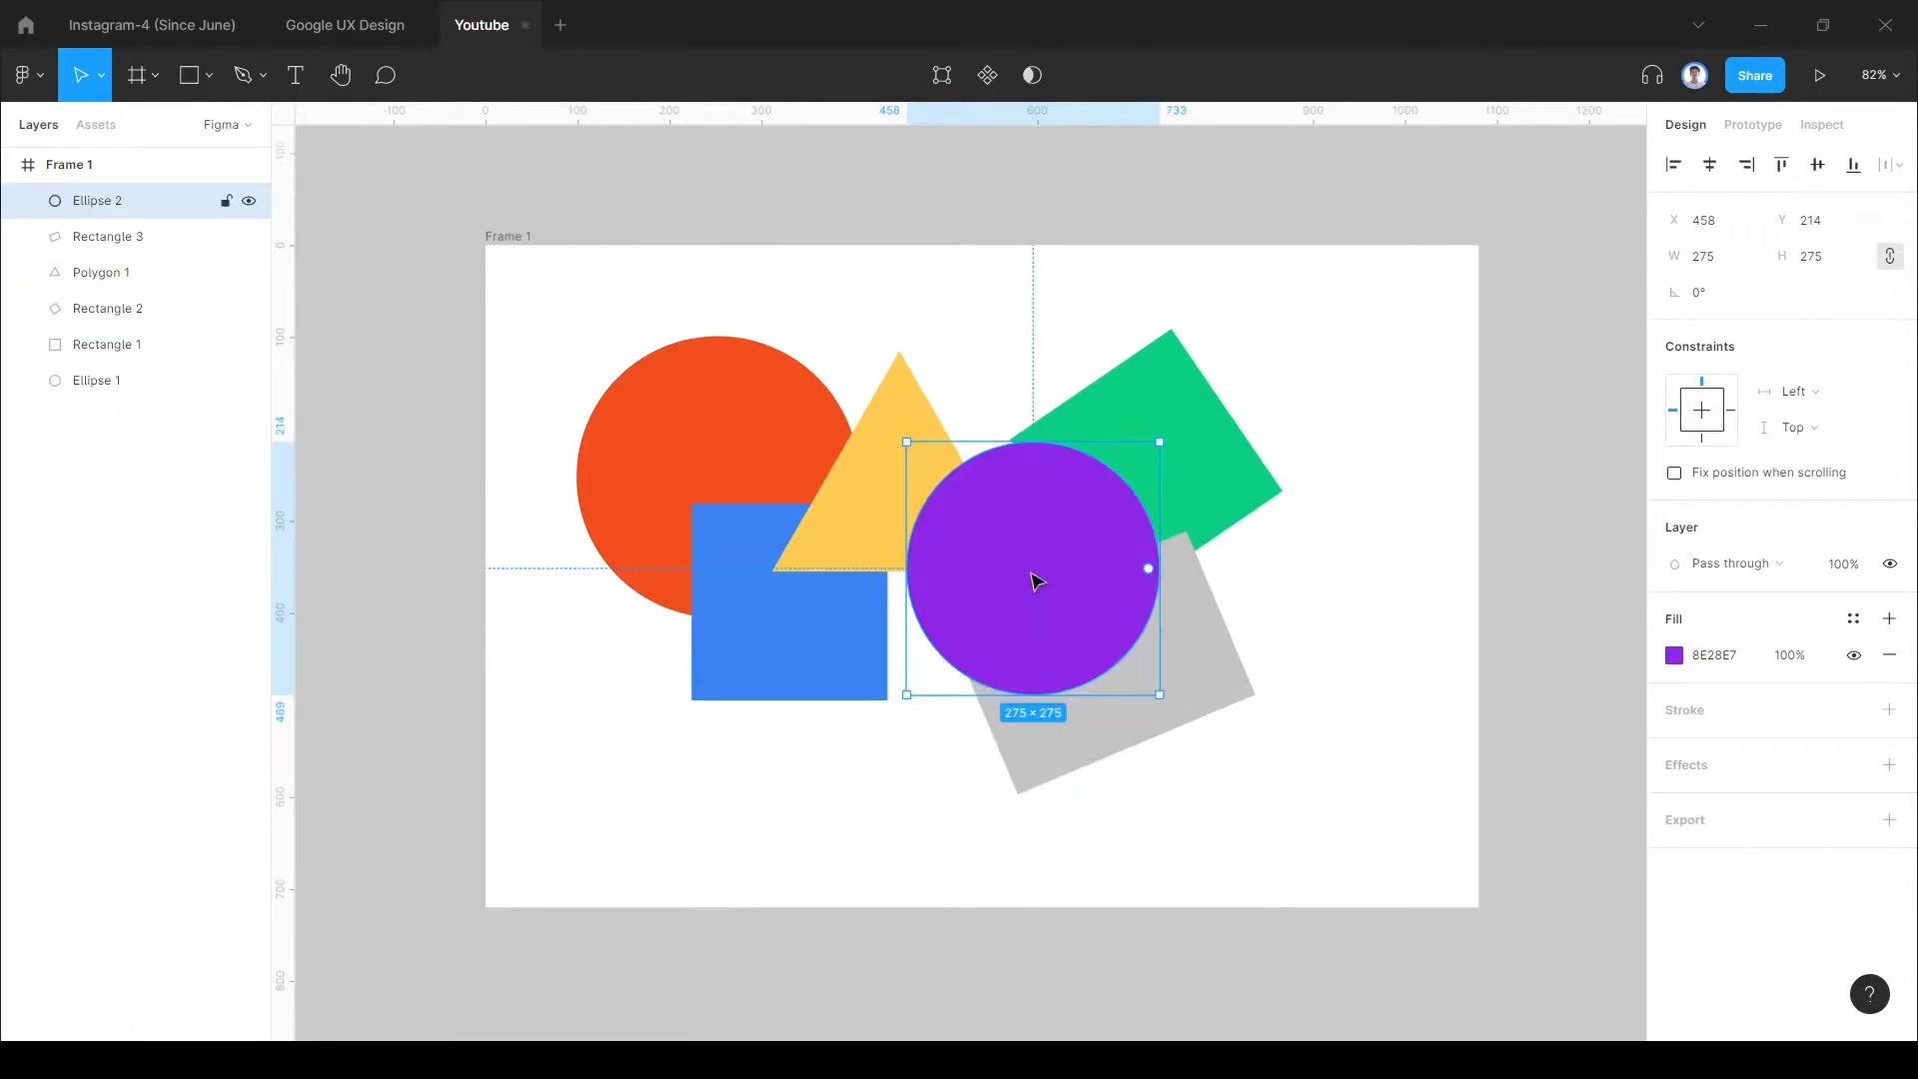
pyautogui.click(1187, 490)
pyautogui.click(889, 472)
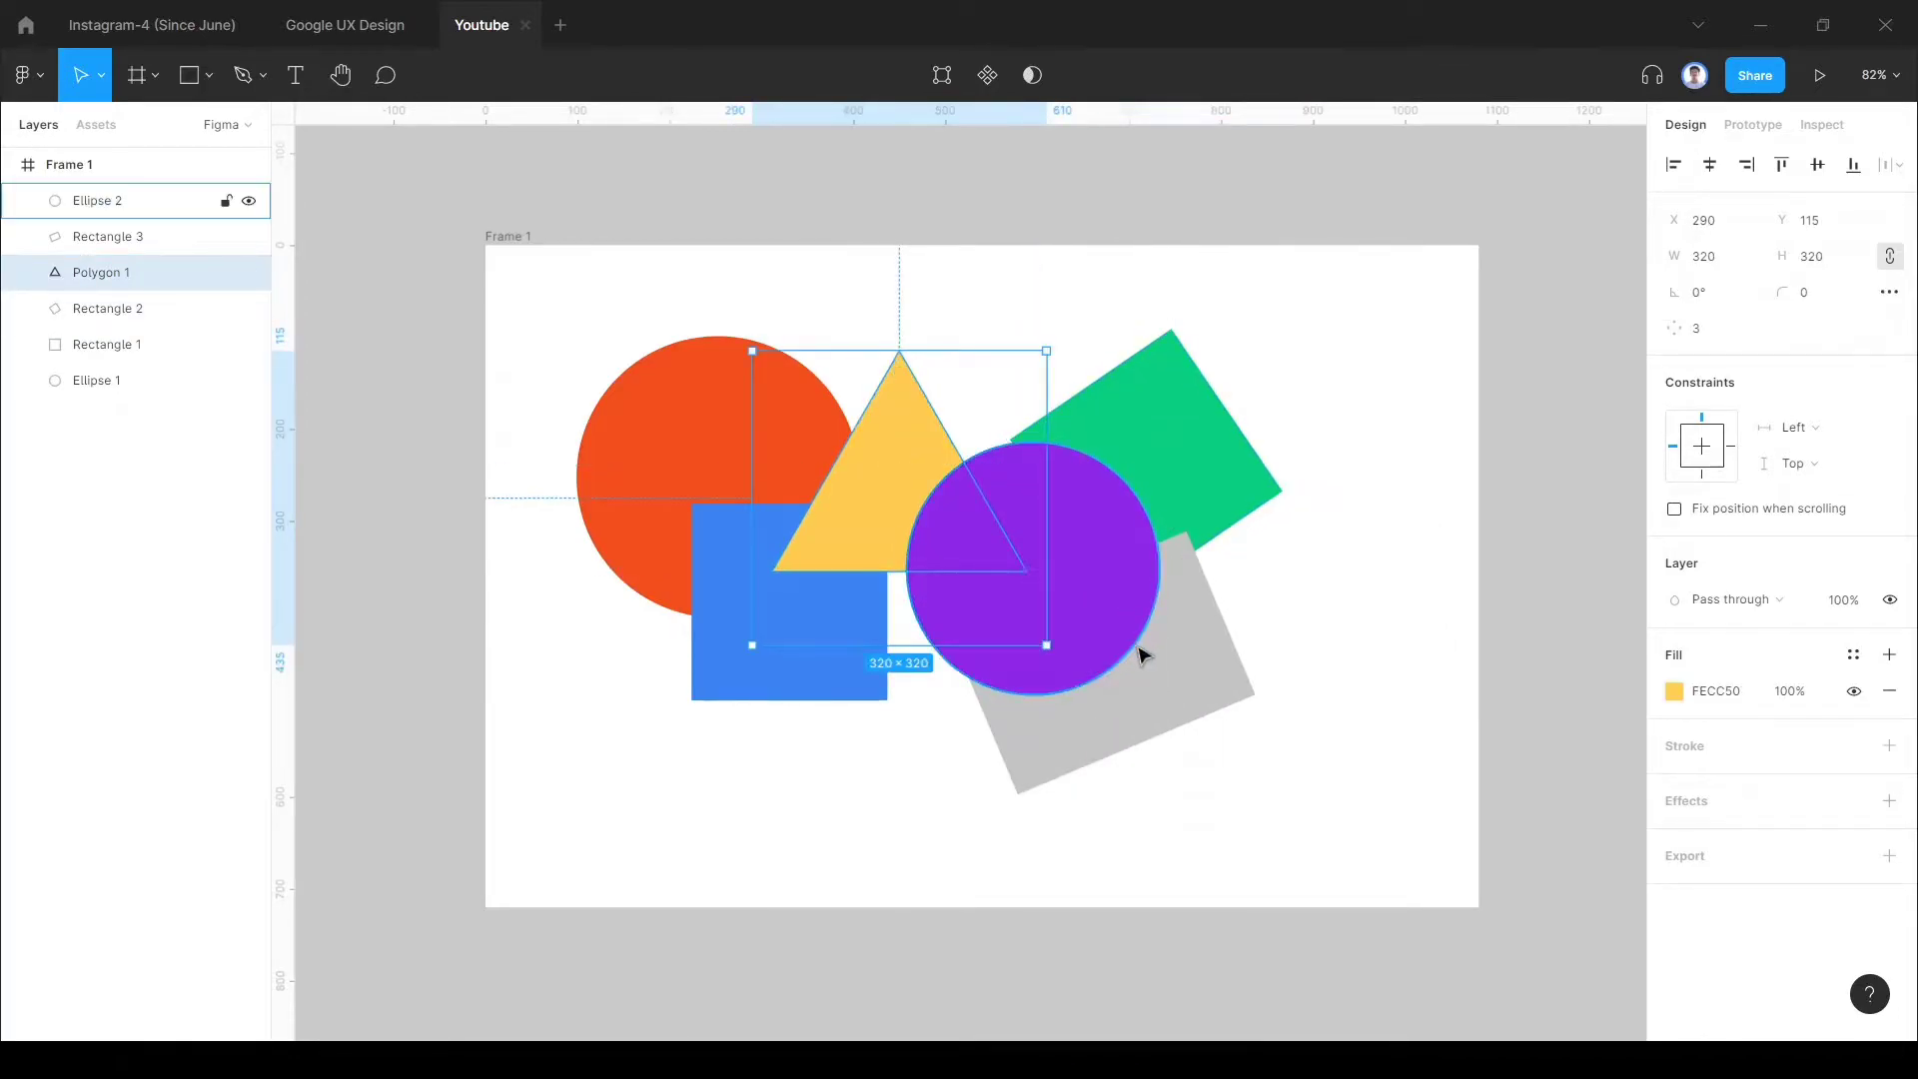
# Step: Enlarge the tilted gray rectangle to about 404 × 242 and position it behind the purple circle, overlapping the blue square
pyautogui.click(1182, 676)
pyautogui.moveTo(1176, 677)
pyautogui.mouseDown()
pyautogui.moveTo(1088, 680)
pyautogui.moveTo(1051, 656)
pyautogui.moveTo(1190, 620)
pyautogui.moveTo(1184, 640)
pyautogui.mouseUp()
pyautogui.moveTo(903, 682)
pyautogui.mouseDown()
pyautogui.moveTo(835, 707)
pyautogui.moveTo(959, 698)
pyautogui.moveTo(932, 686)
pyautogui.mouseUp()
pyautogui.moveTo(1141, 667); pyautogui.dragTo(1194, 647)
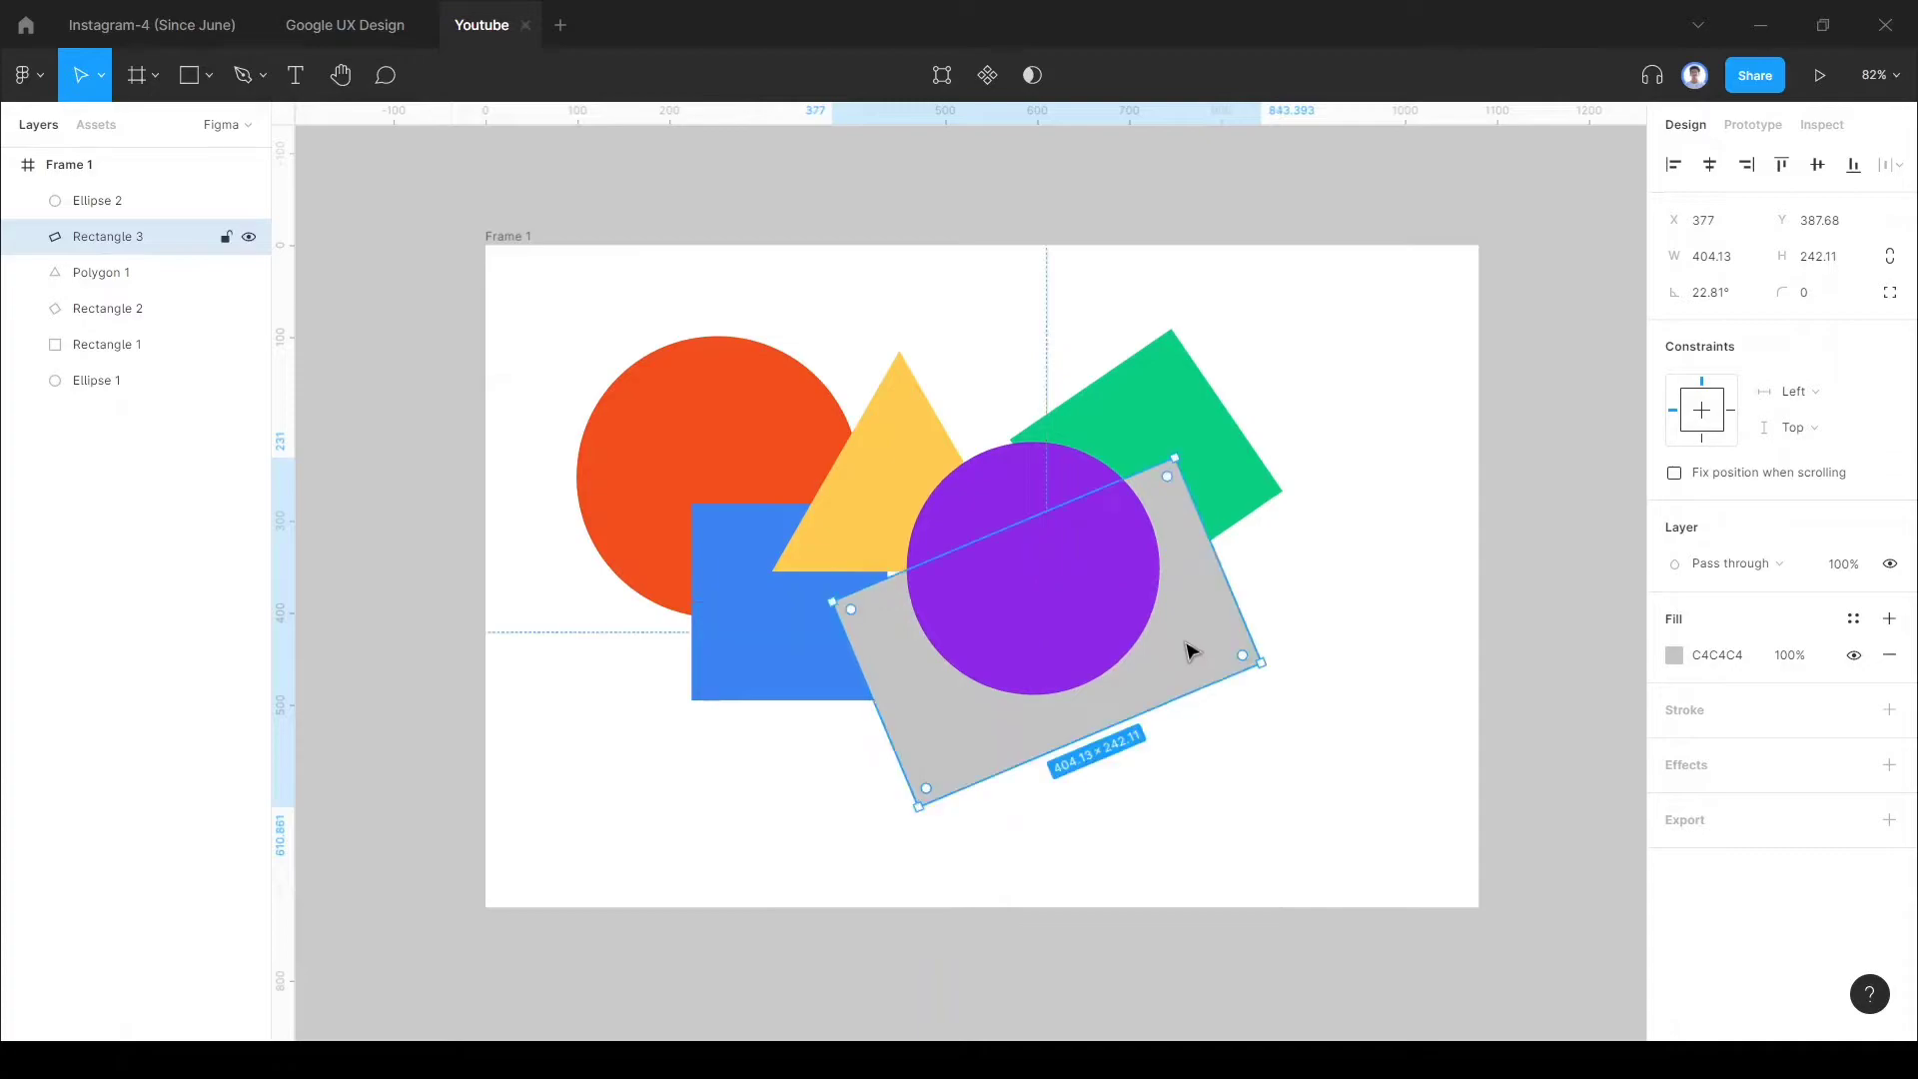
# Step: Change the tilted gray rectangle's fill to a deep pink, DF1F7B
pyautogui.click(1674, 655)
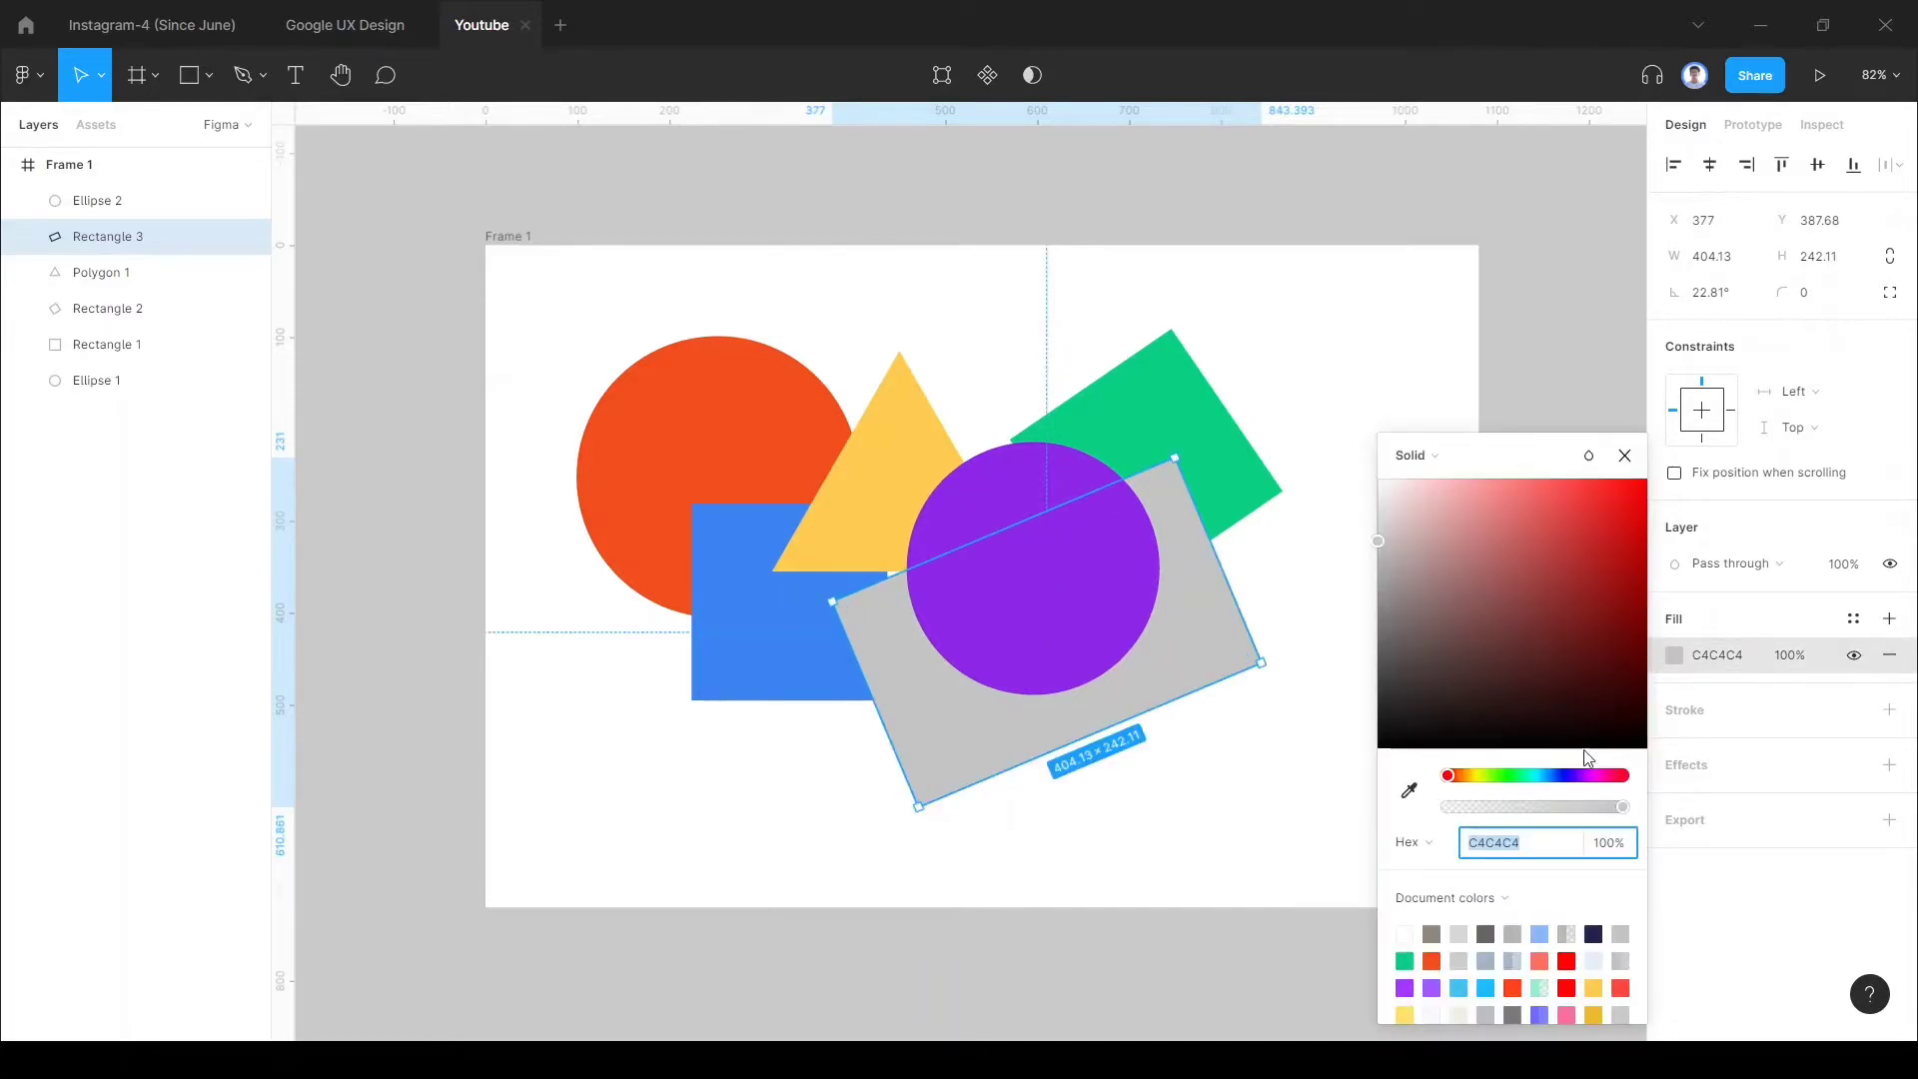
pyautogui.click(1568, 959)
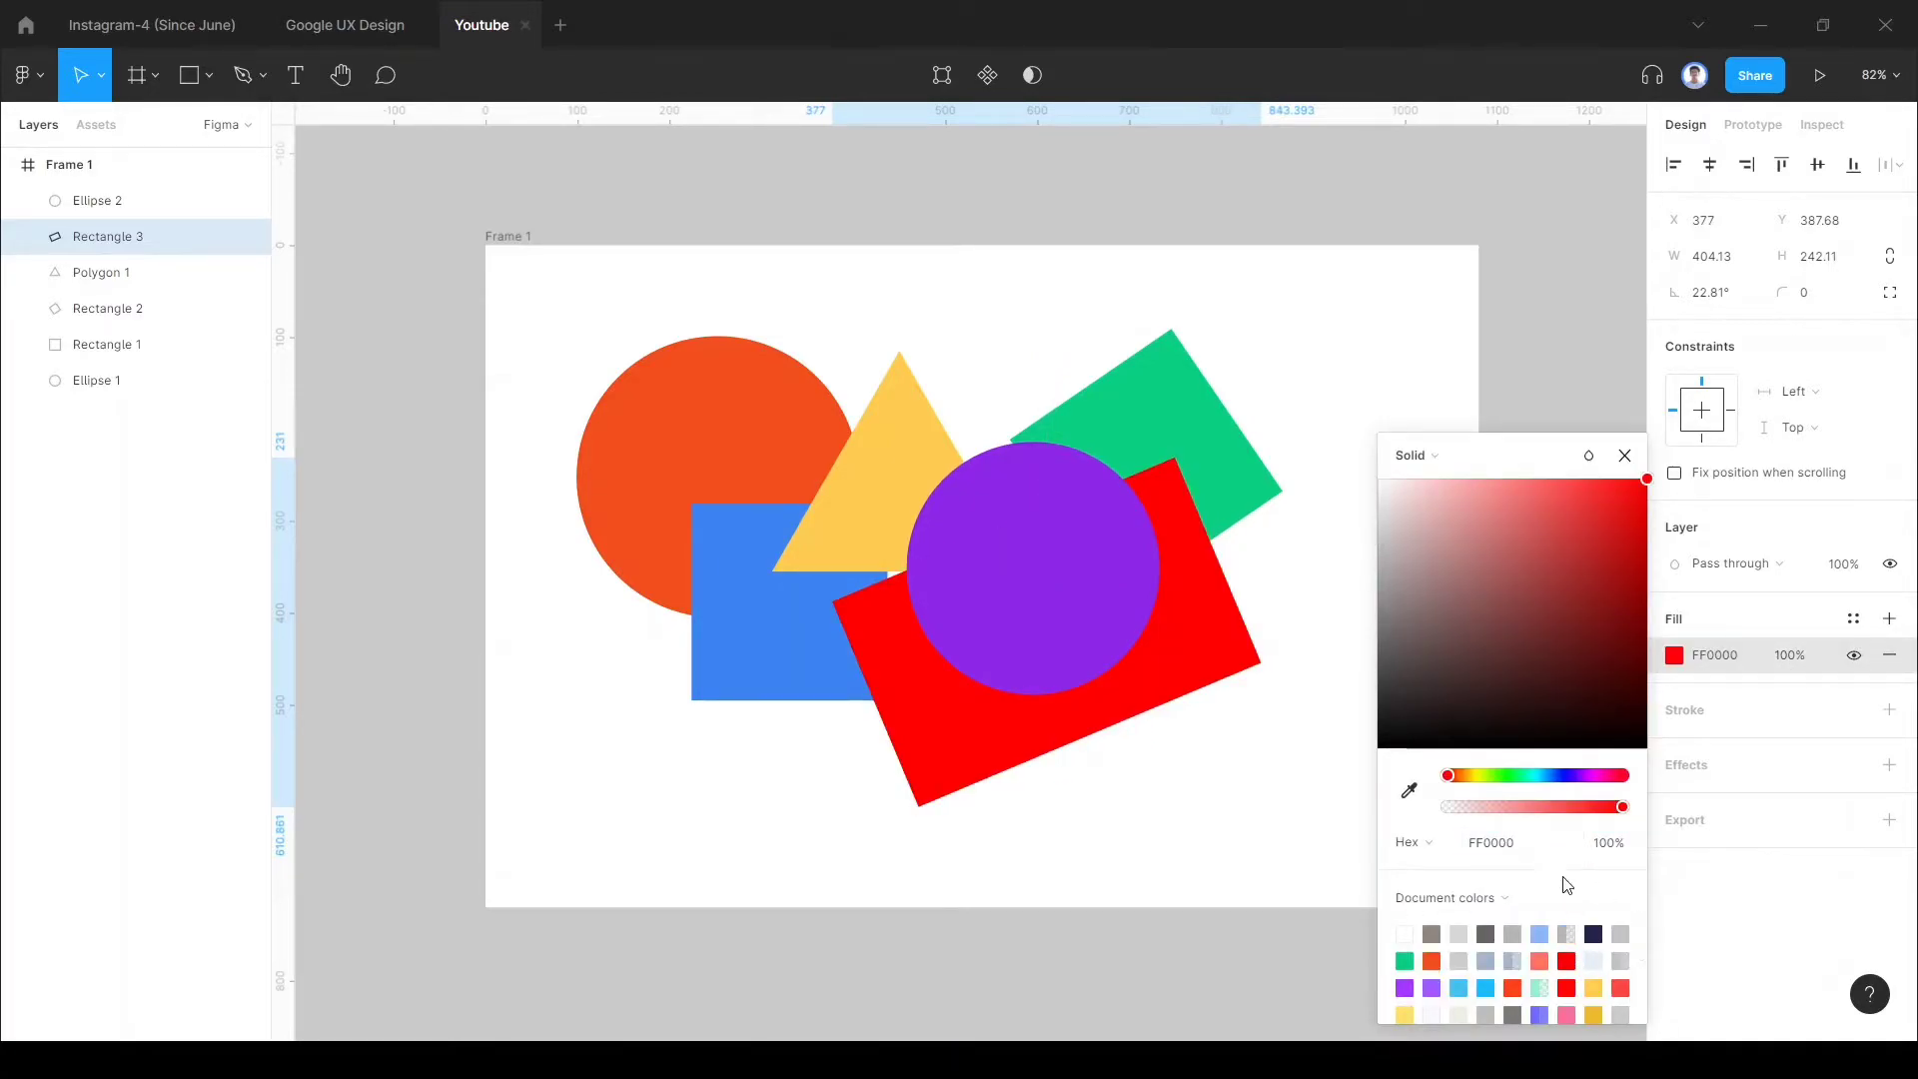
pyautogui.click(1434, 959)
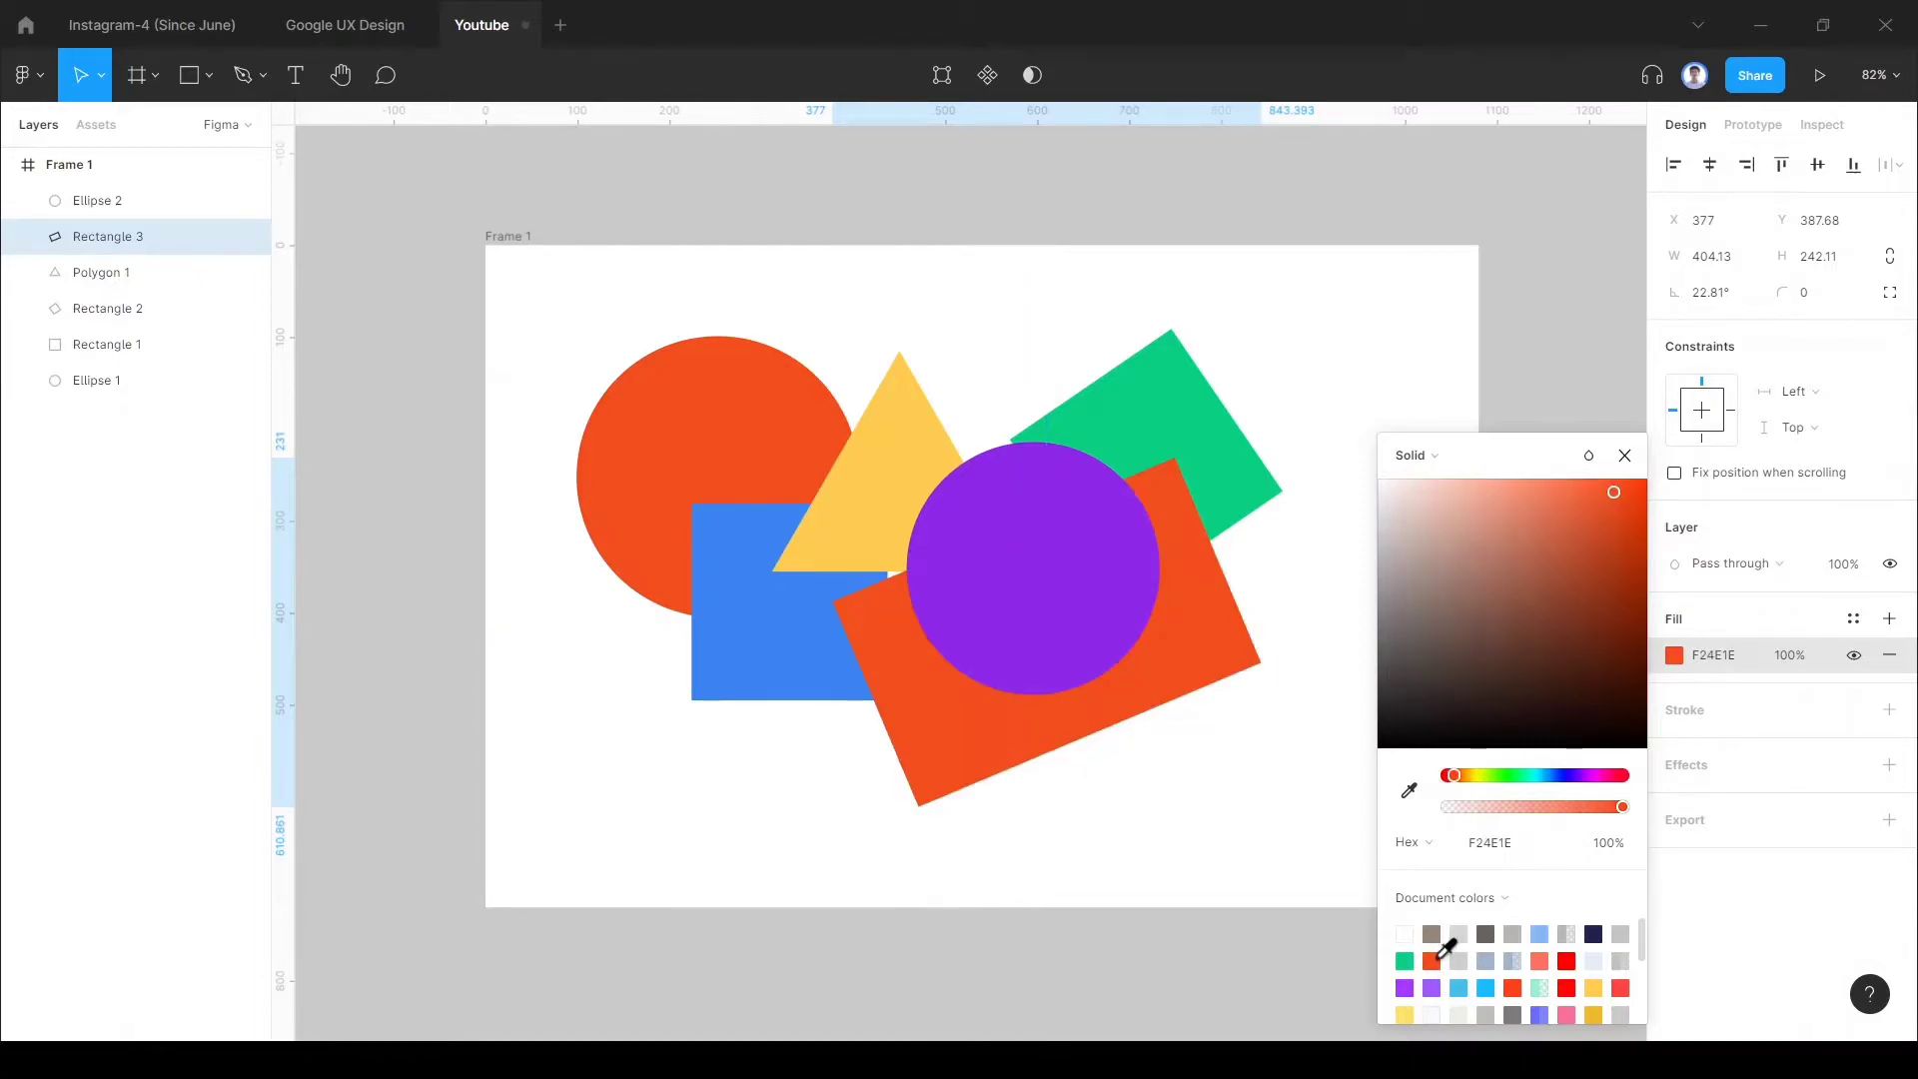
pyautogui.click(1606, 777)
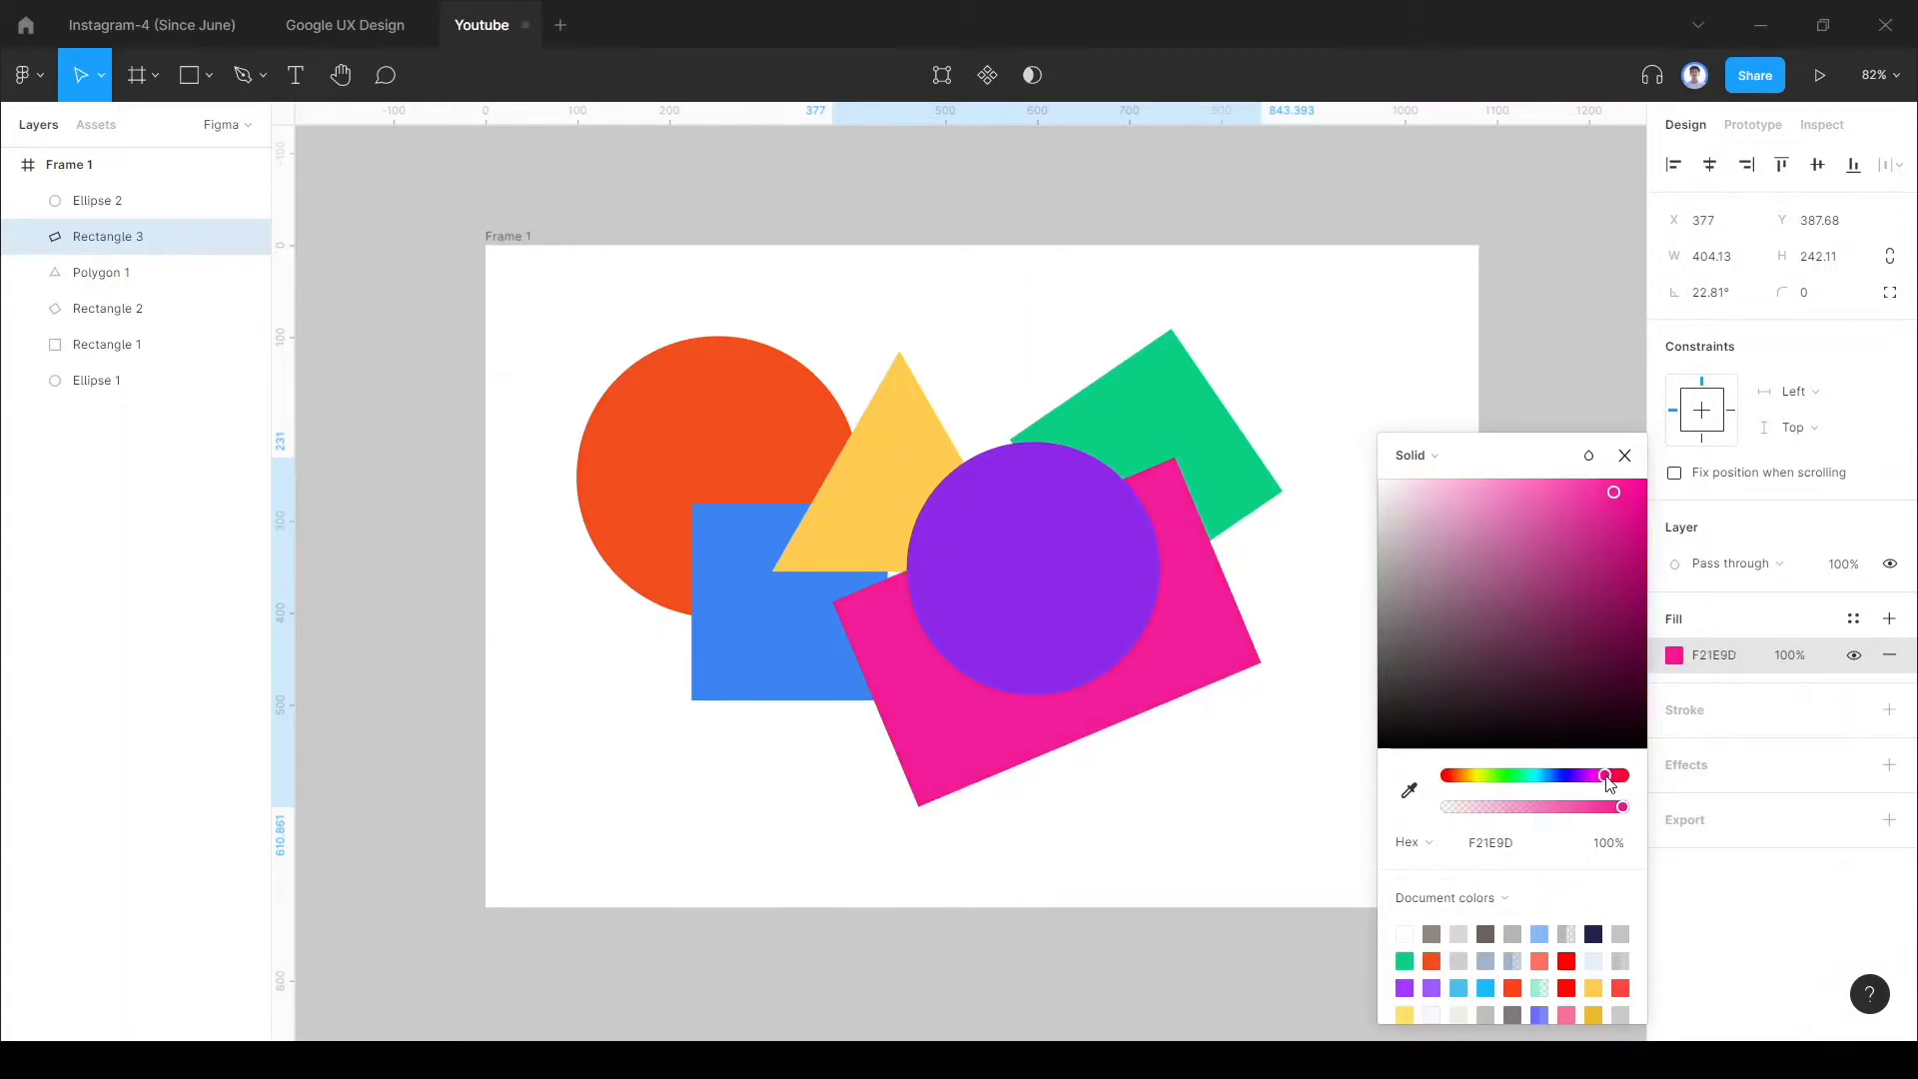
pyautogui.moveTo(1591, 535); pyautogui.dragTo(1610, 512)
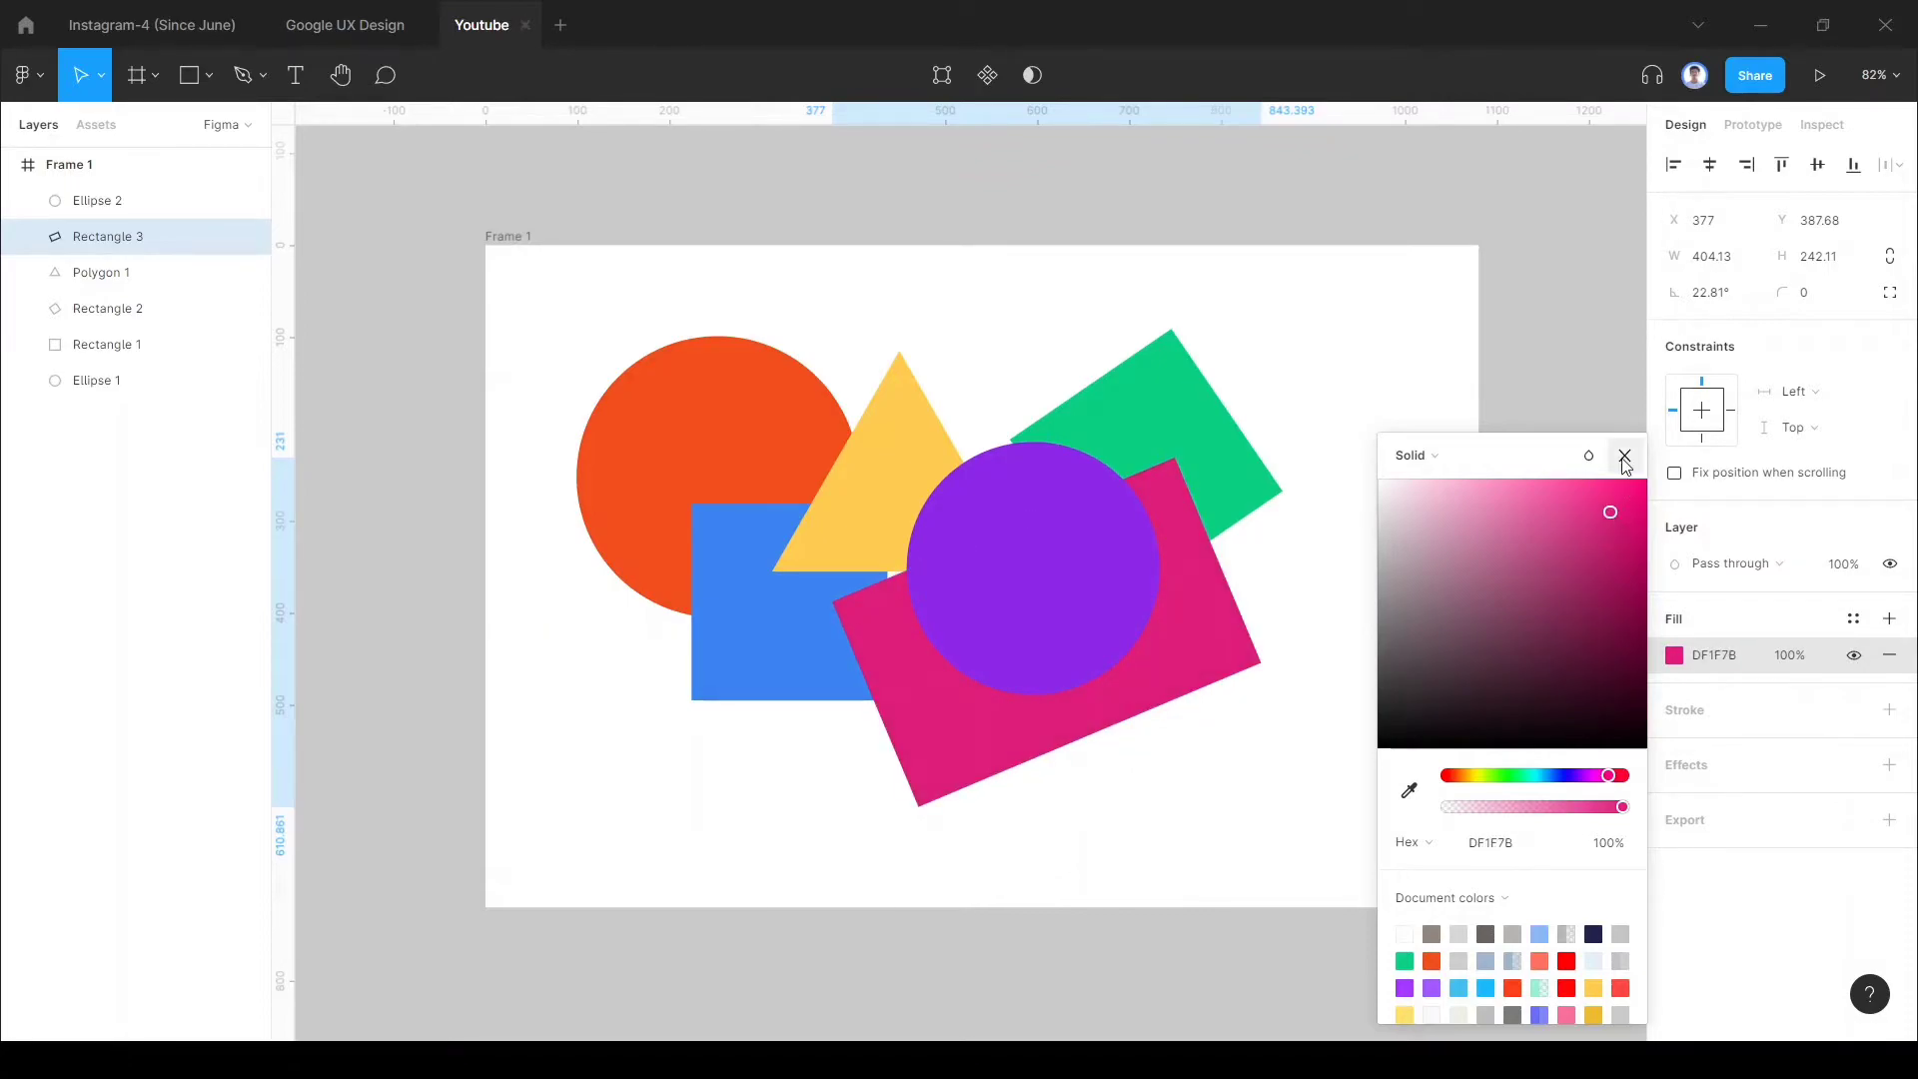
pyautogui.click(1623, 458)
# Step: Select all the shapes together and shift them slightly right and down toward the middle of the frame
pyautogui.click(1264, 564)
pyautogui.moveTo(536, 298); pyautogui.dragTo(1351, 769)
pyautogui.moveTo(1093, 584); pyautogui.dragTo(1119, 597)
pyautogui.click(1045, 330)
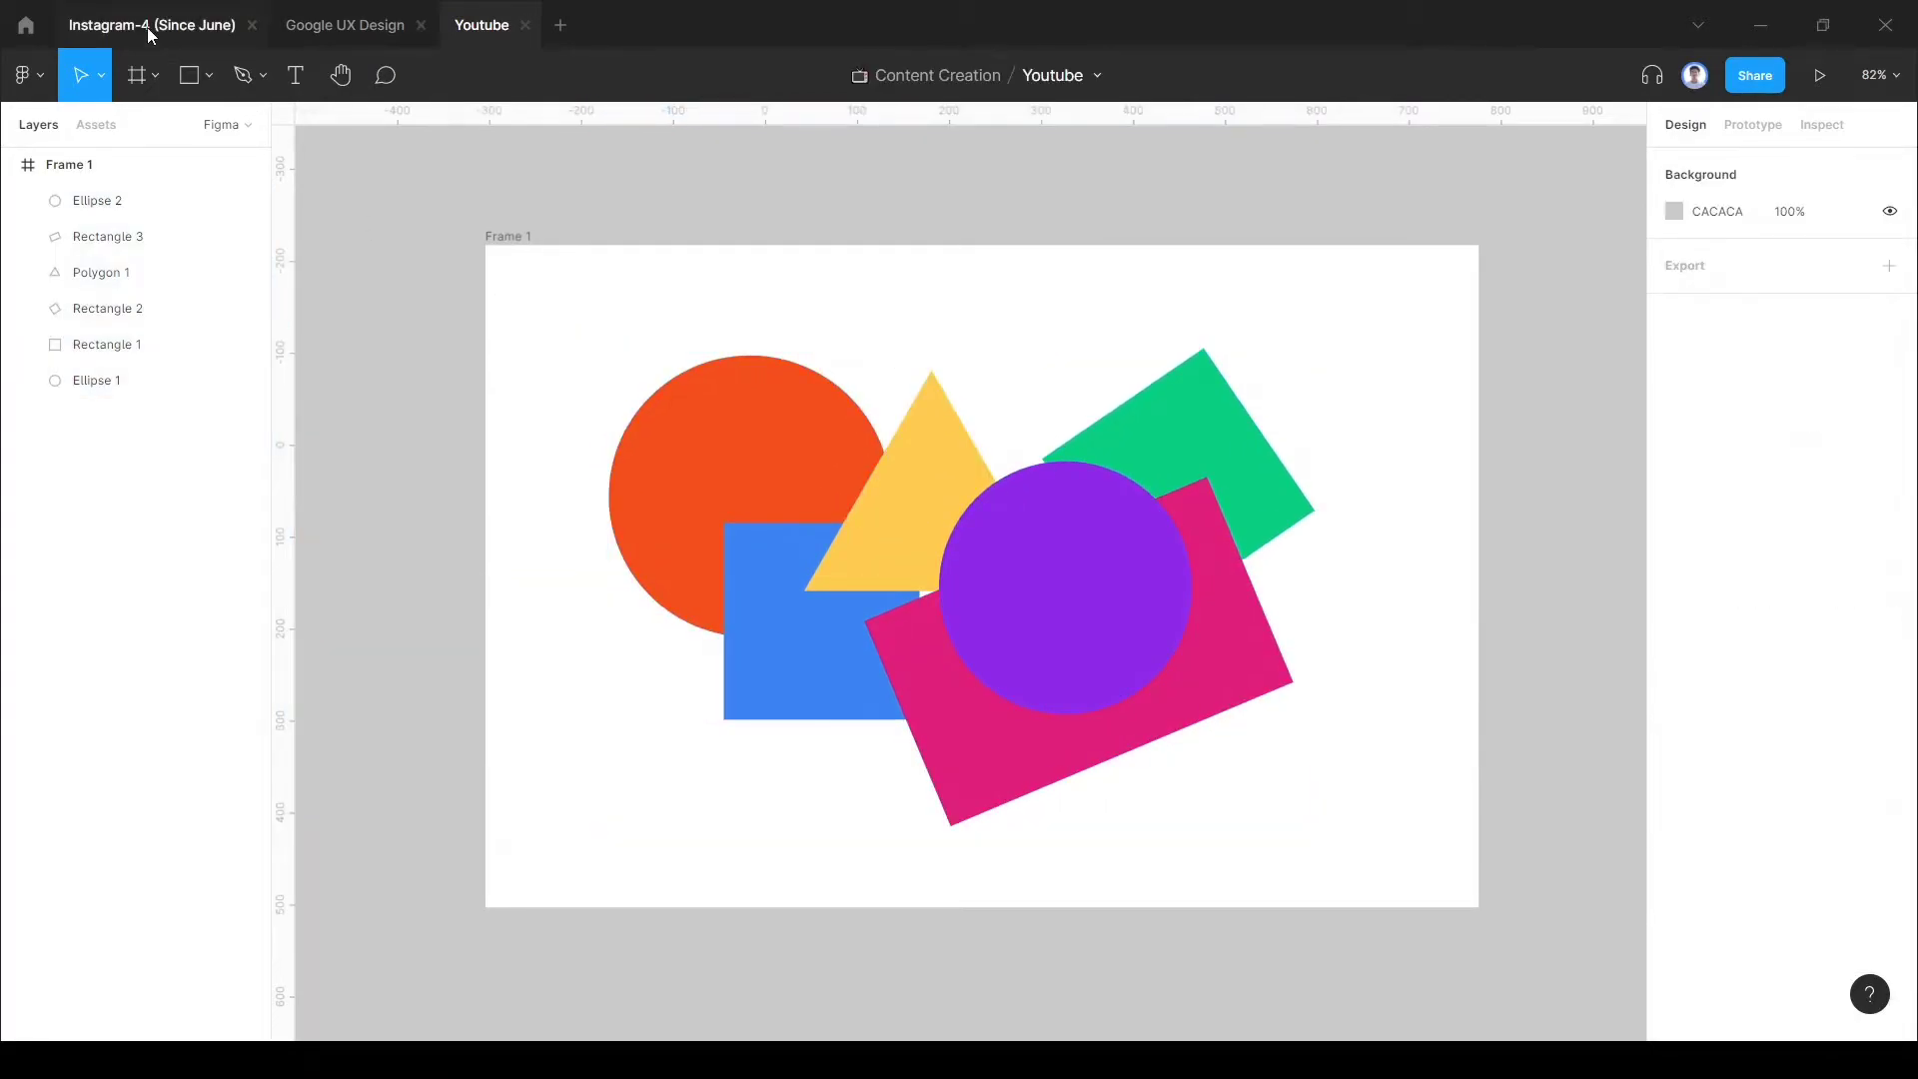
# Step: Draw a rectangle about 619 × 335 over the shapes and center it horizontally and vertically in the frame
pyautogui.click(189, 79)
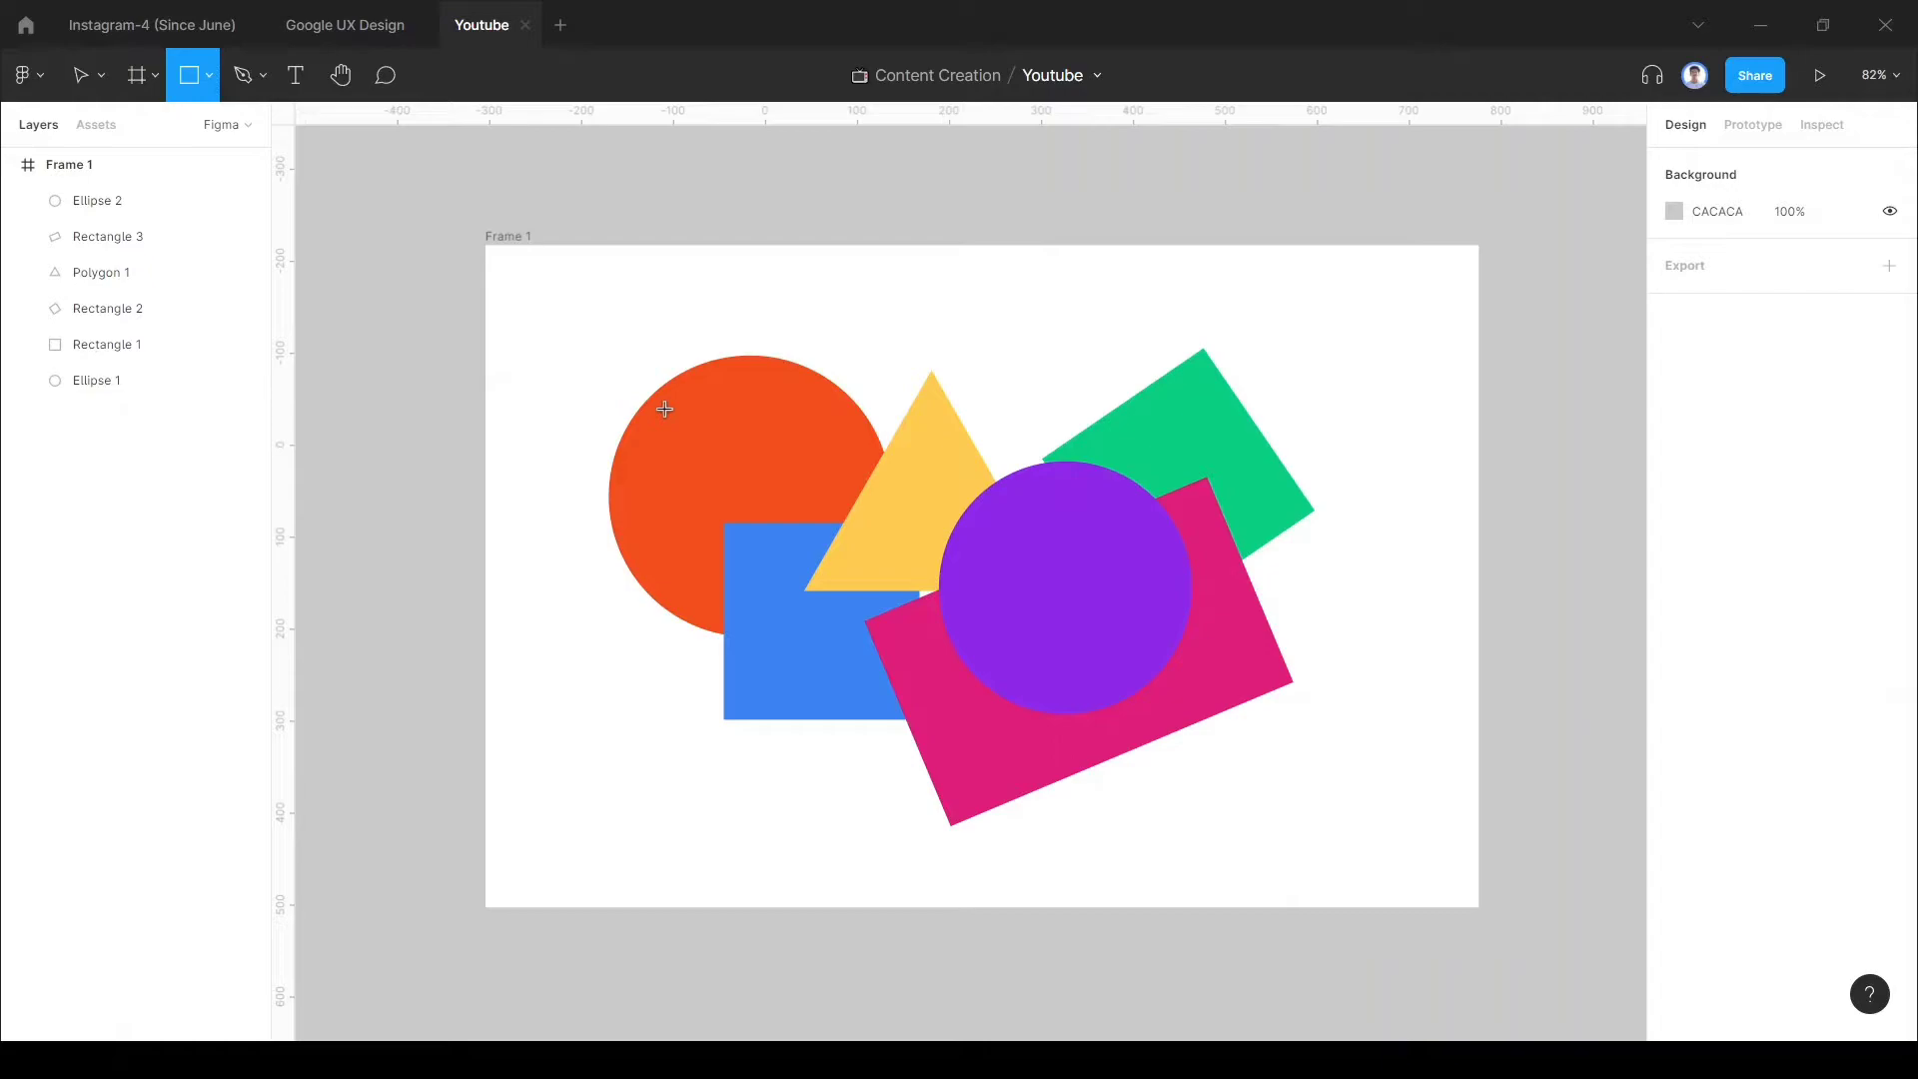
pyautogui.moveTo(688, 420)
pyautogui.mouseDown()
pyautogui.moveTo(1220, 733)
pyautogui.moveTo(1353, 745)
pyautogui.moveTo(1257, 728)
pyautogui.mouseUp()
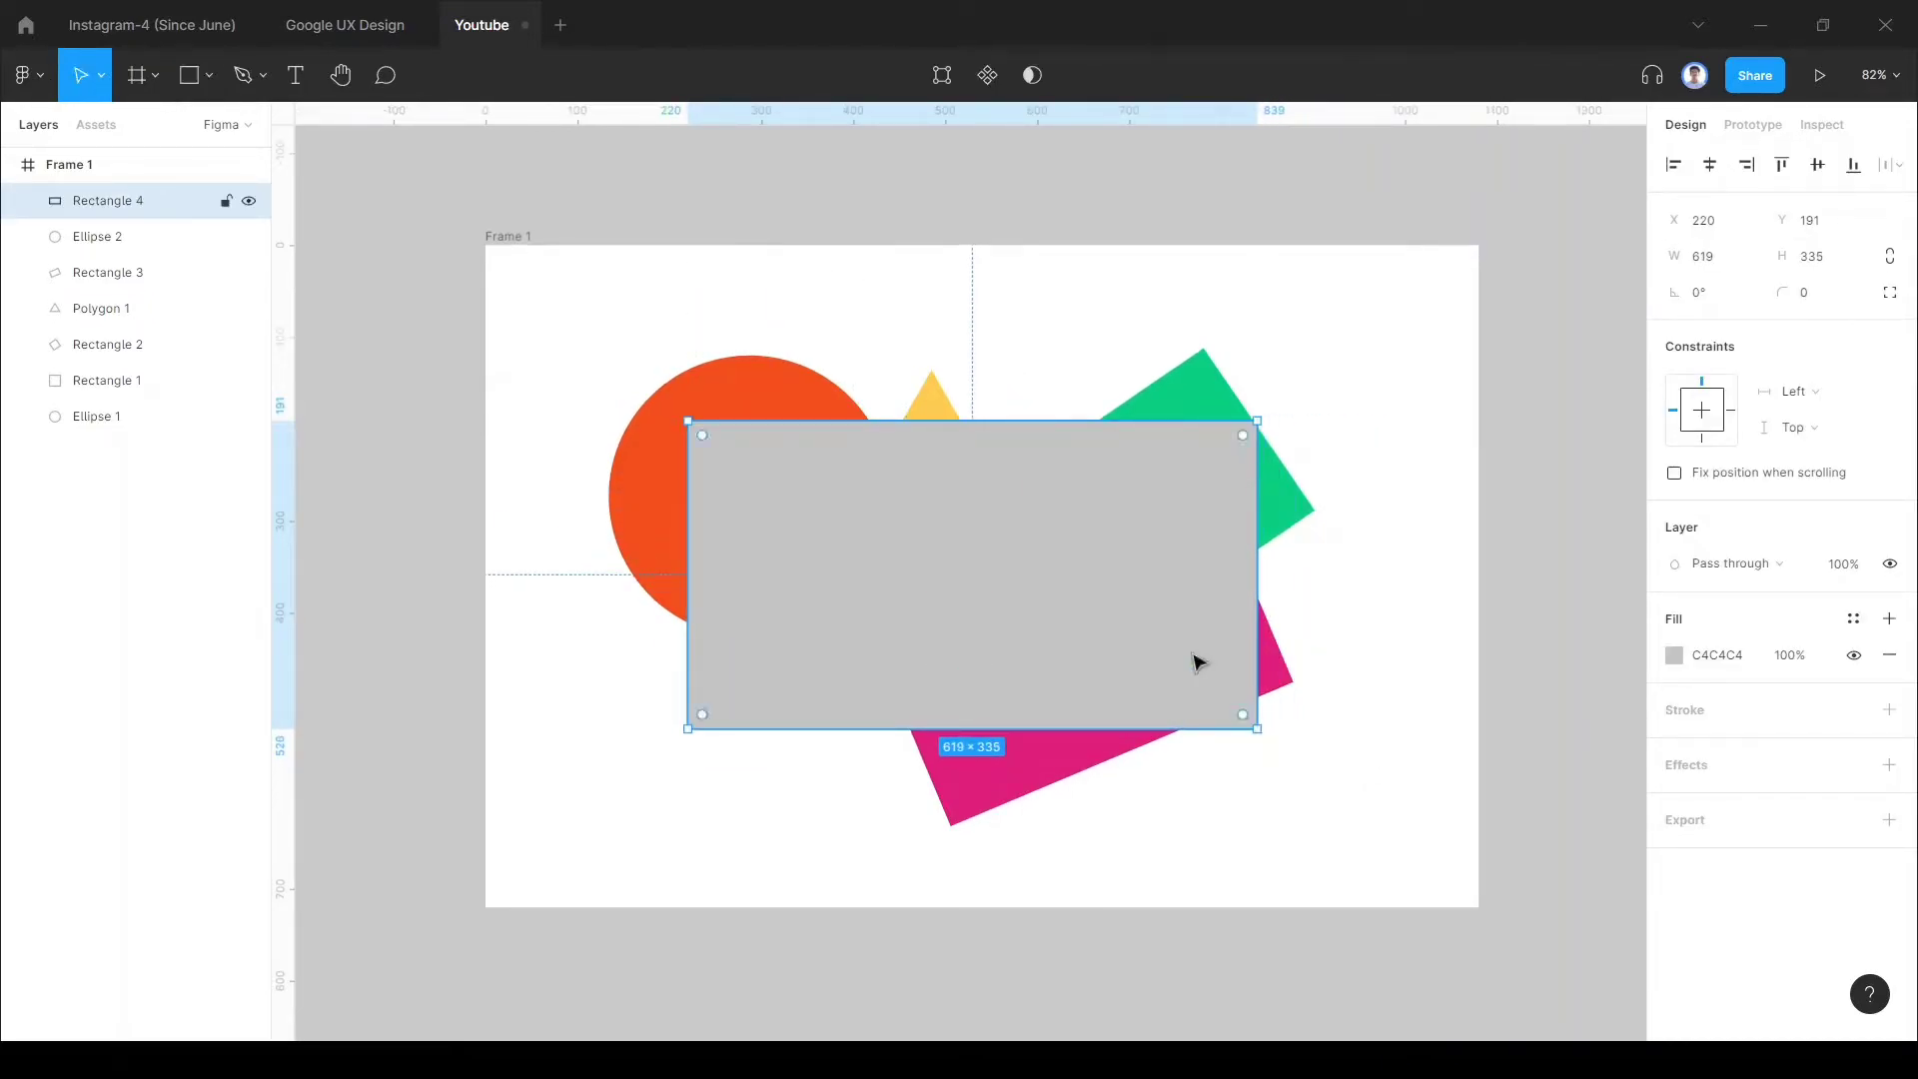
pyautogui.click(1709, 178)
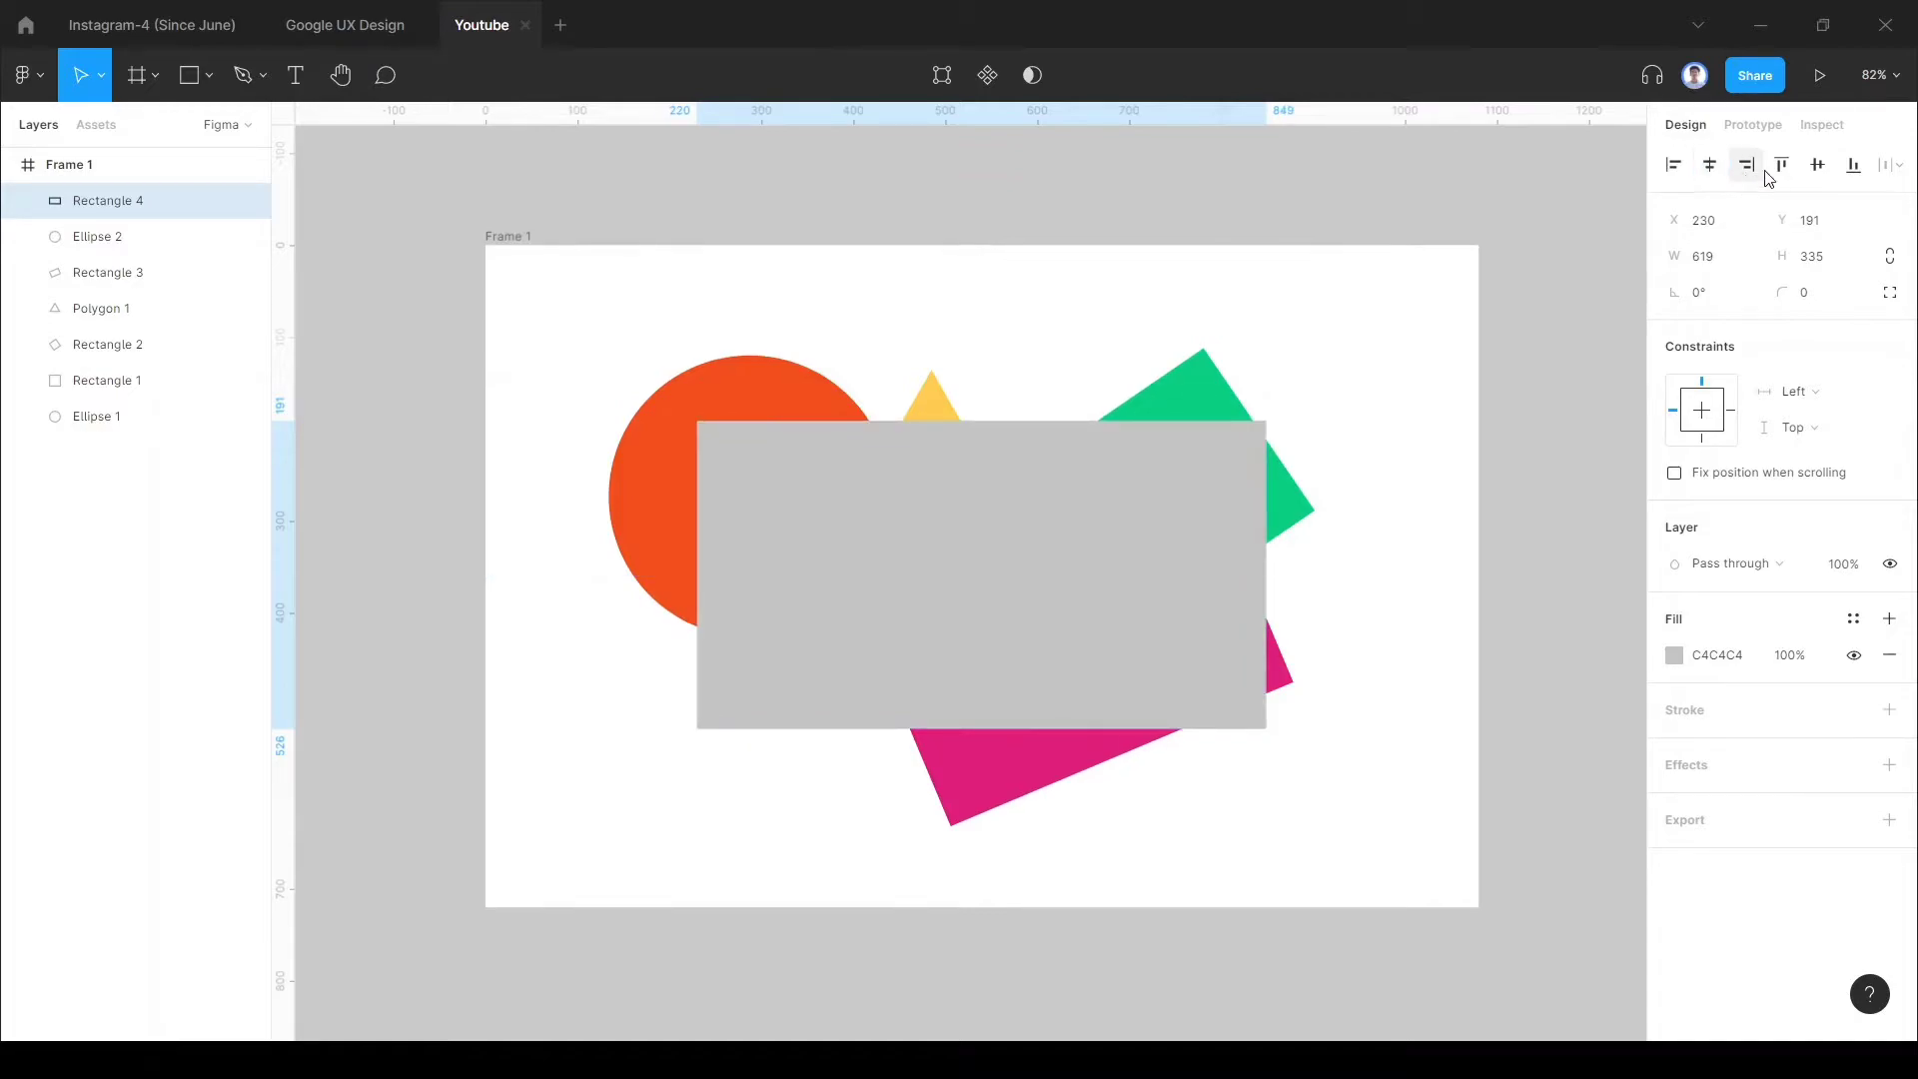
pyautogui.click(1817, 172)
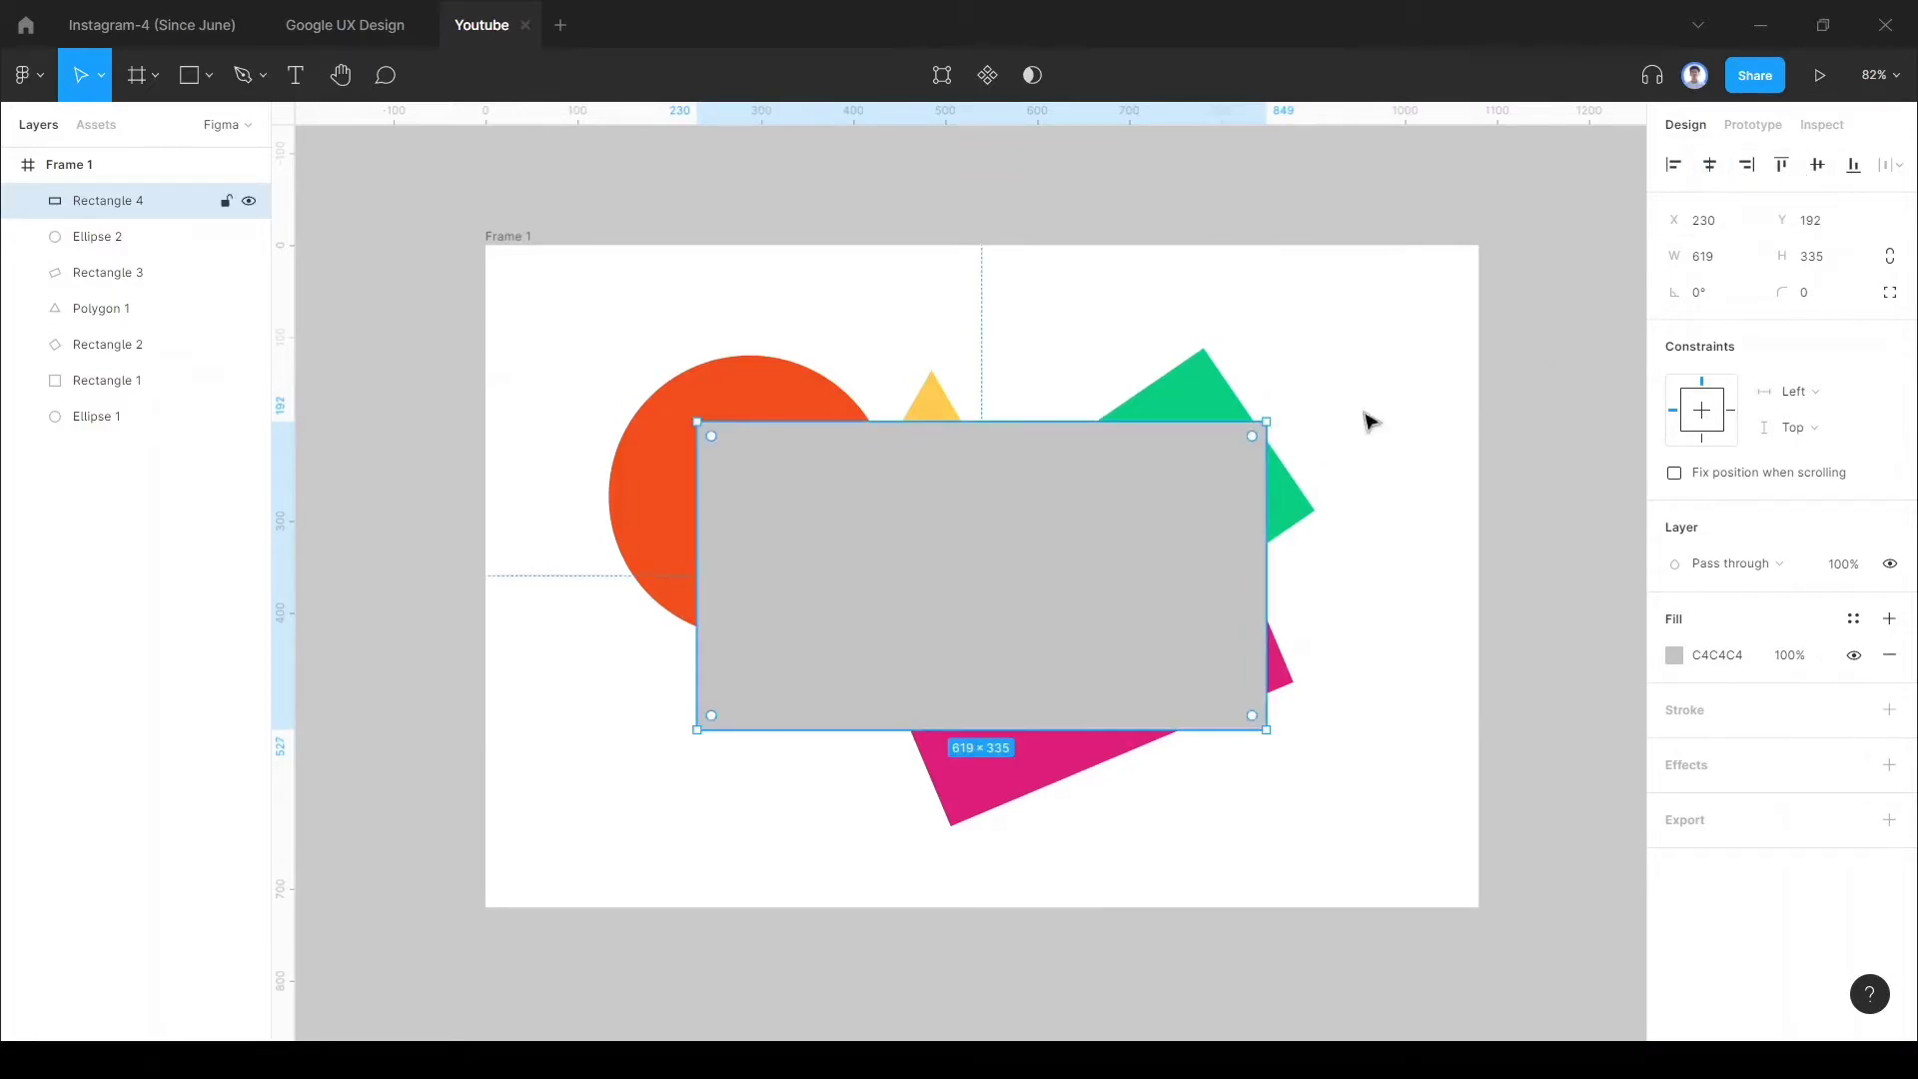
# Step: Set the large gray rectangle's corner radius to 25
pyautogui.click(1838, 296)
pyautogui.press('Return')
pyautogui.click(1583, 437)
pyautogui.click(1032, 533)
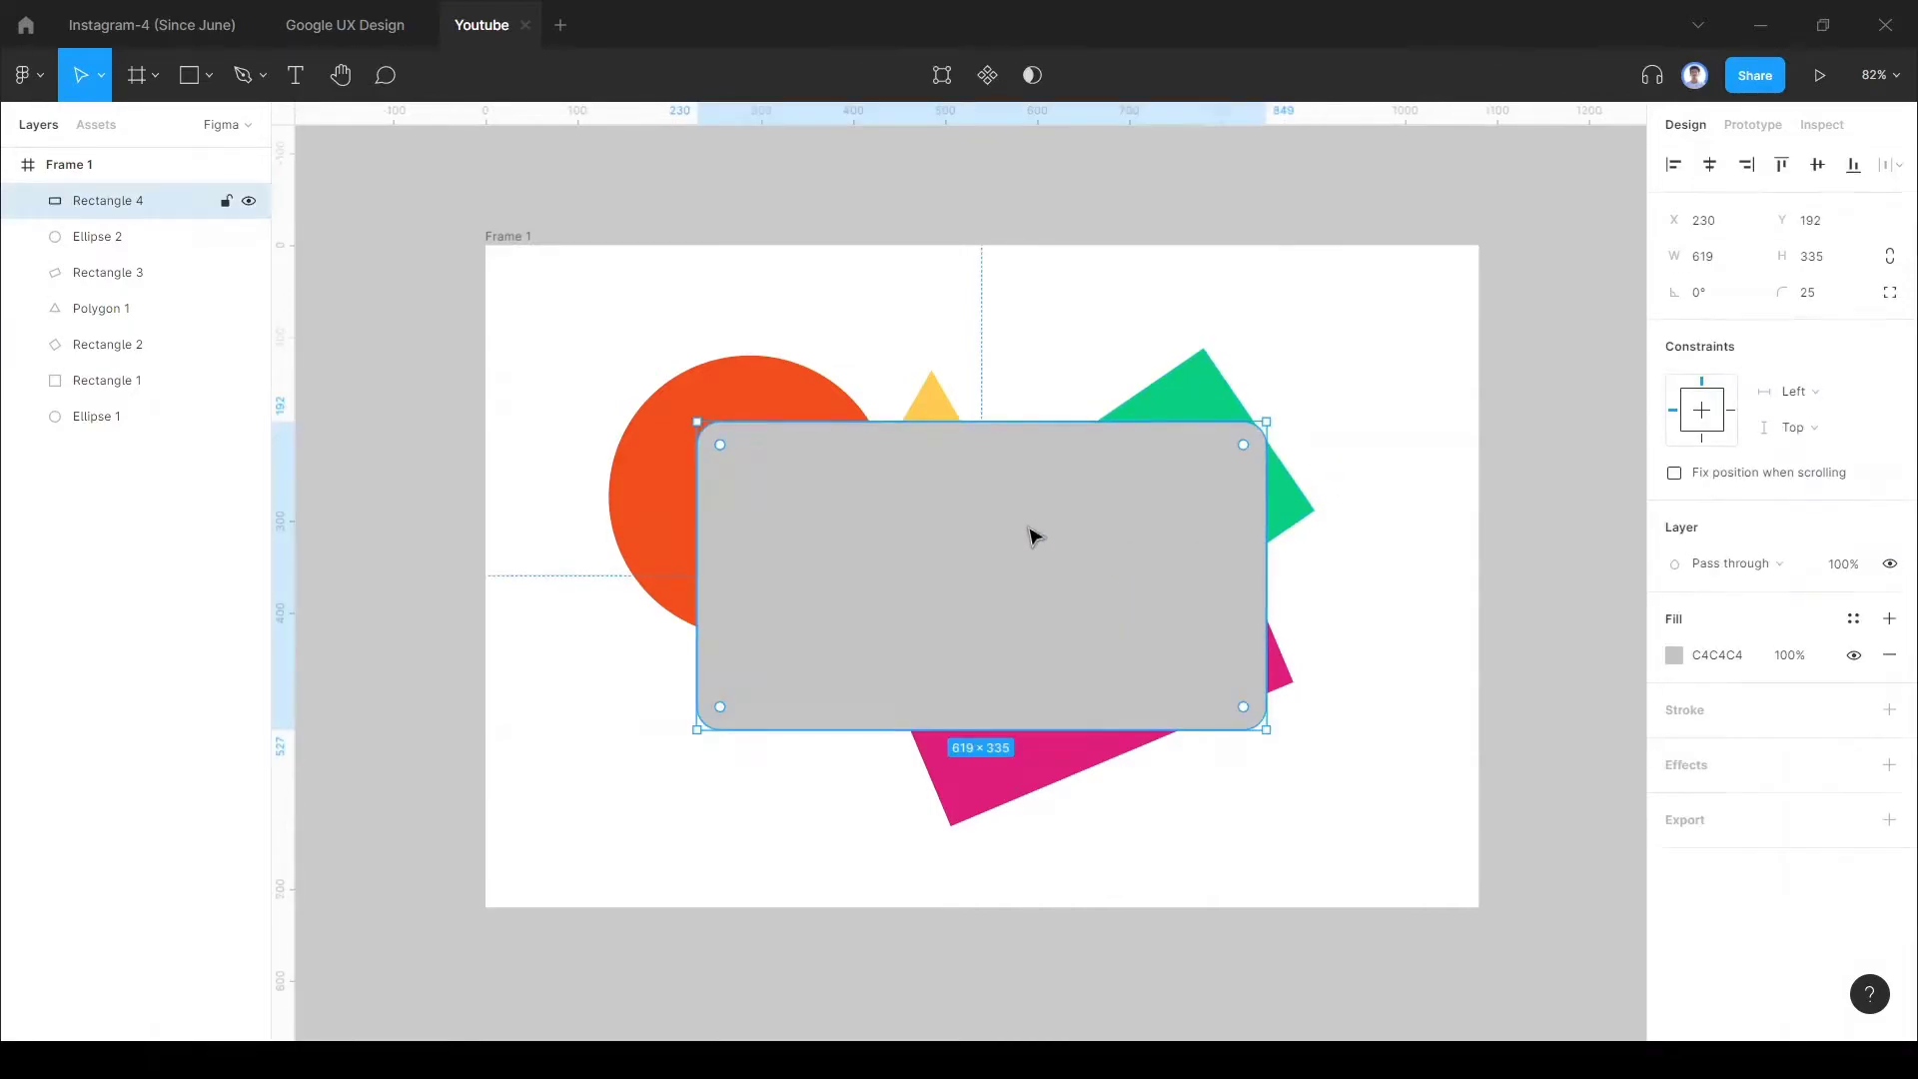
# Step: Change the large rounded rectangle's fill to white, FFFFFF
pyautogui.click(1755, 666)
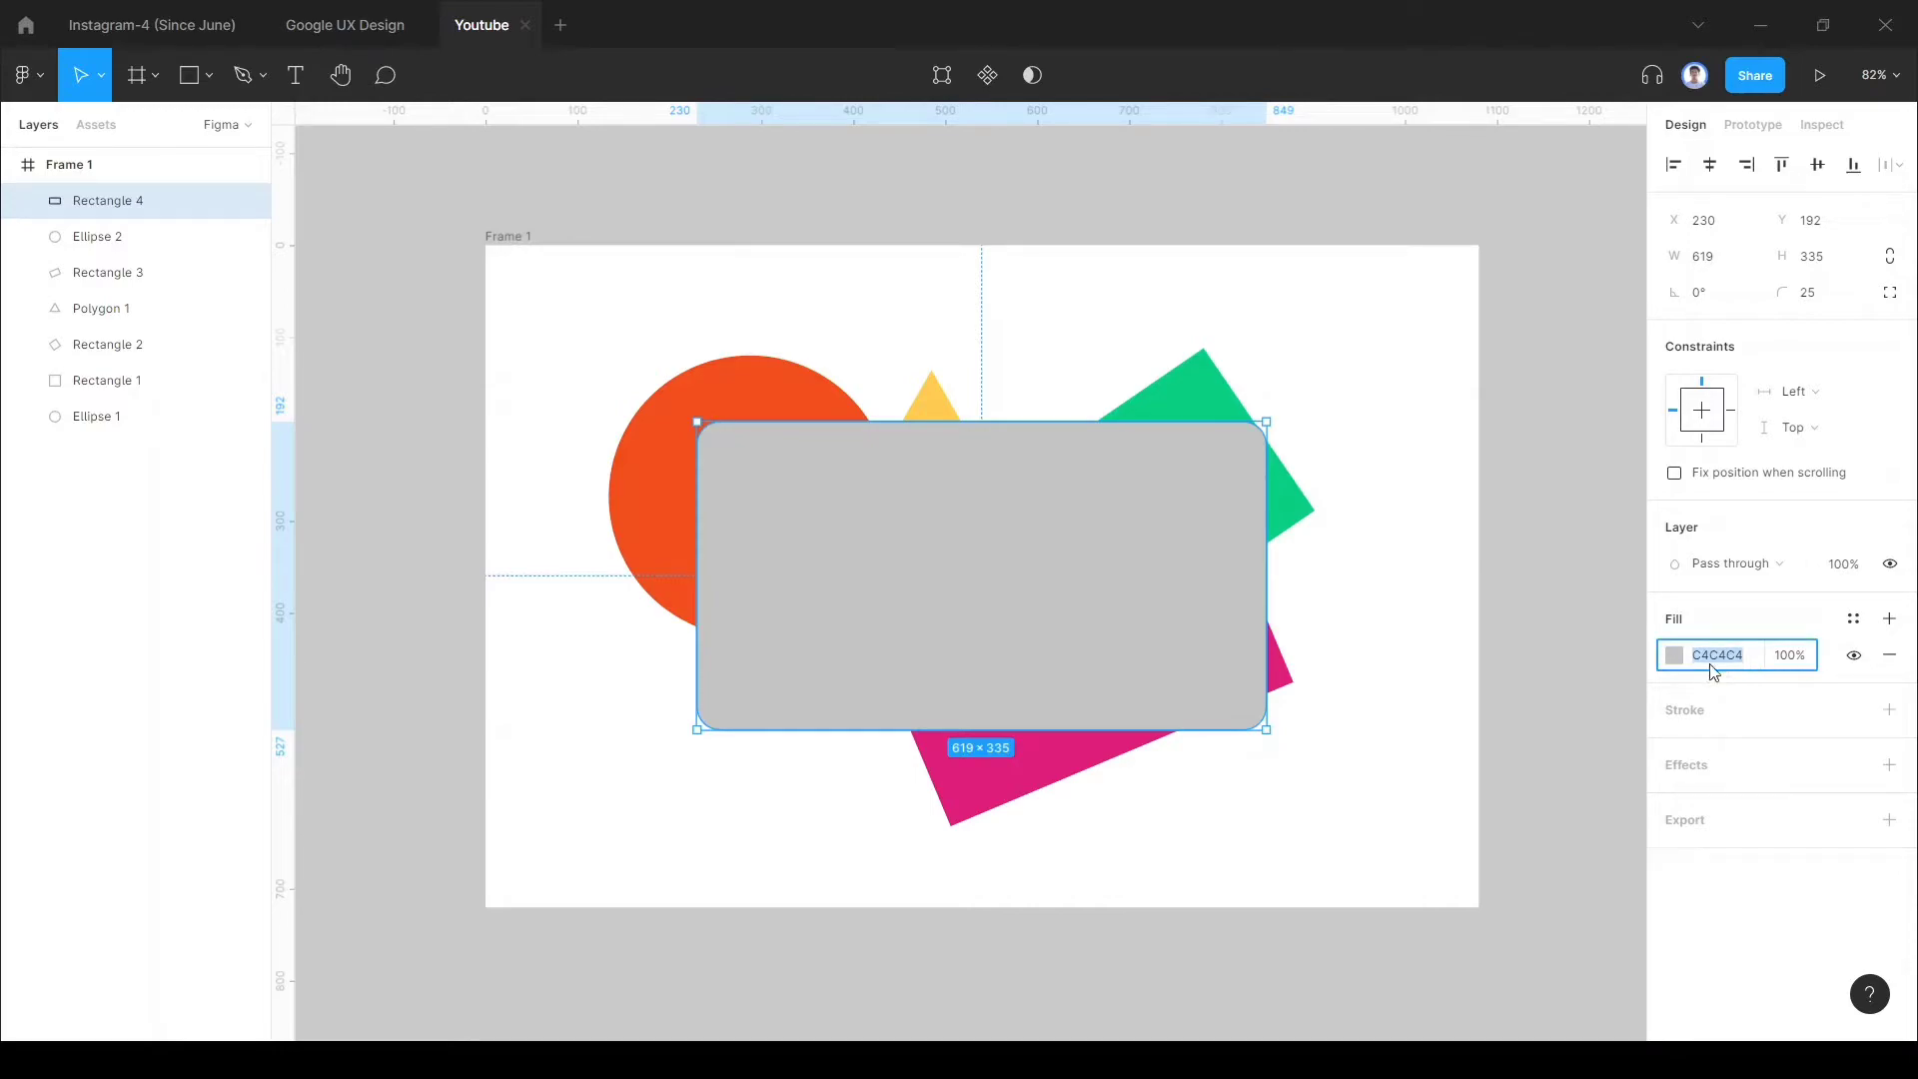
pyautogui.click(1675, 657)
pyautogui.moveTo(1397, 503); pyautogui.dragTo(1336, 484)
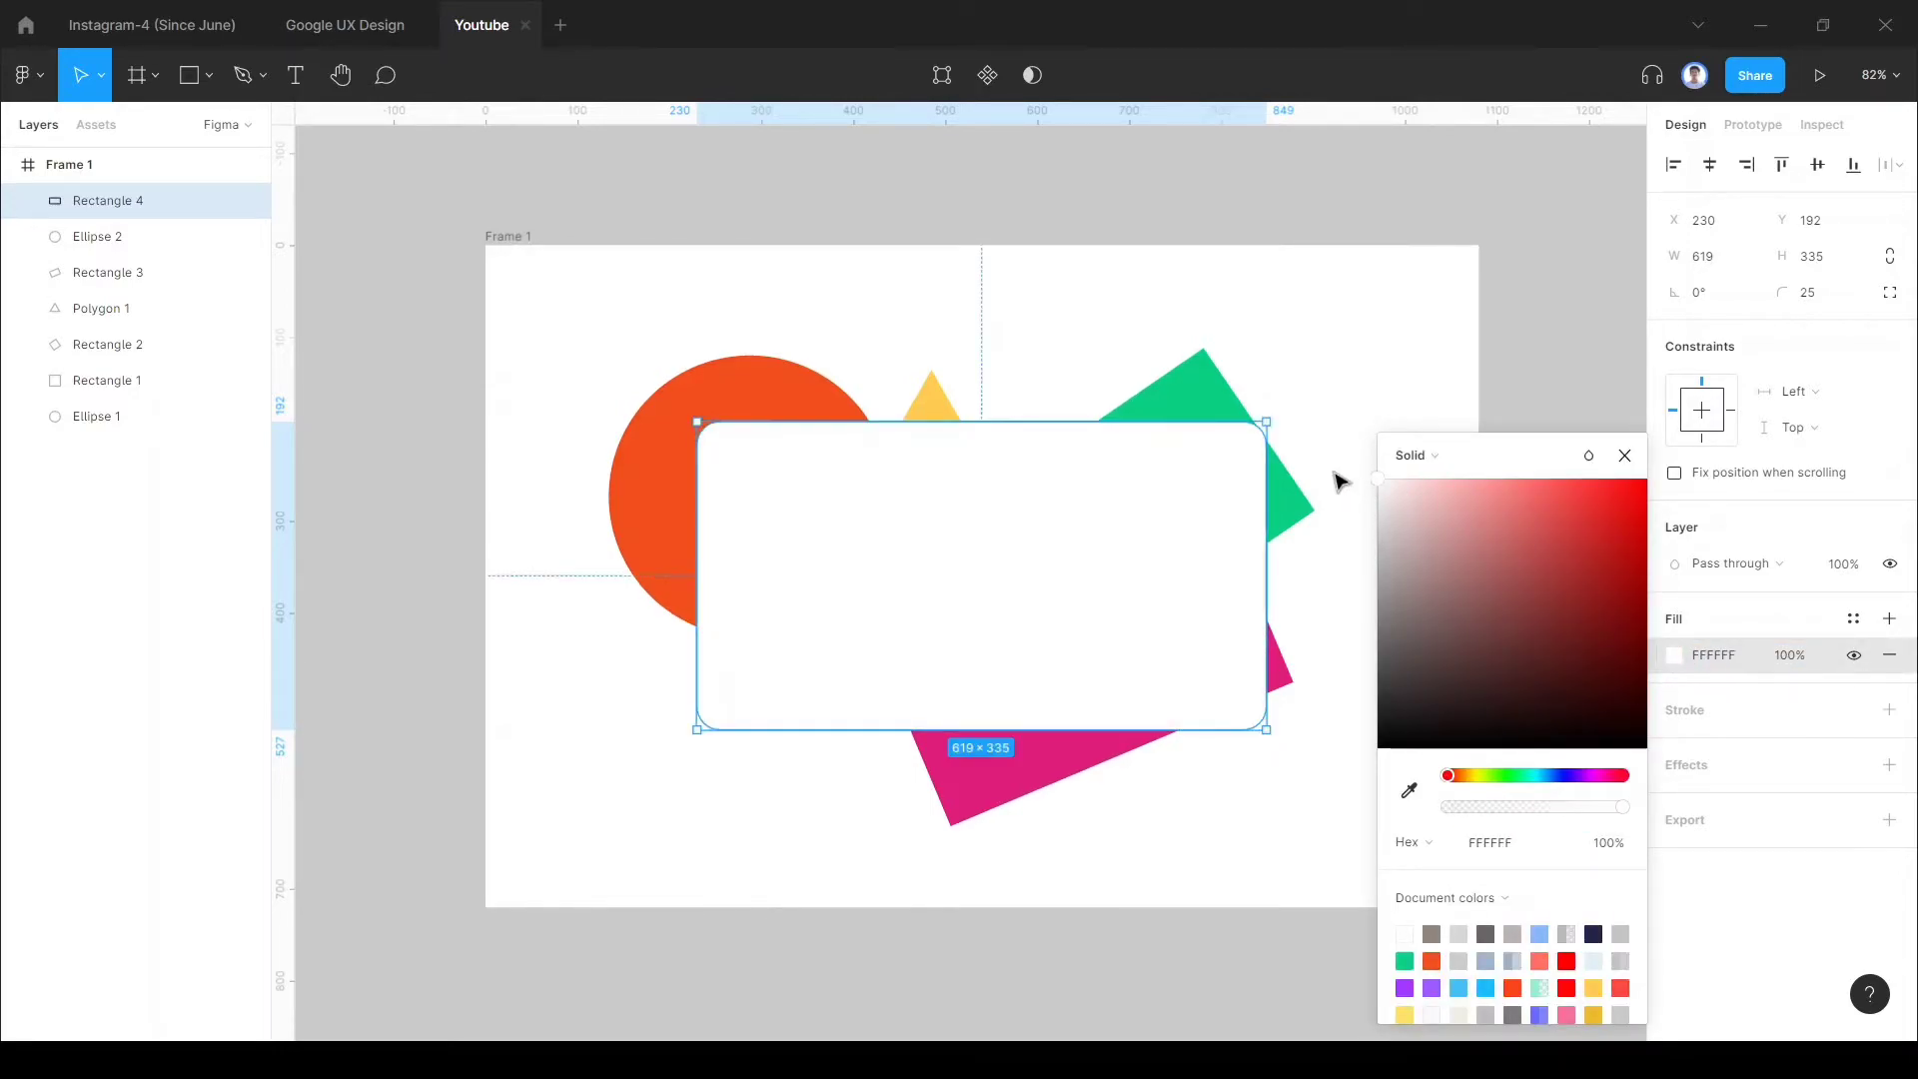
pyautogui.click(1625, 461)
# Step: Lower the rounded white rectangle's fill opacity to 20%, and adjust it up to 30%
pyautogui.click(1806, 662)
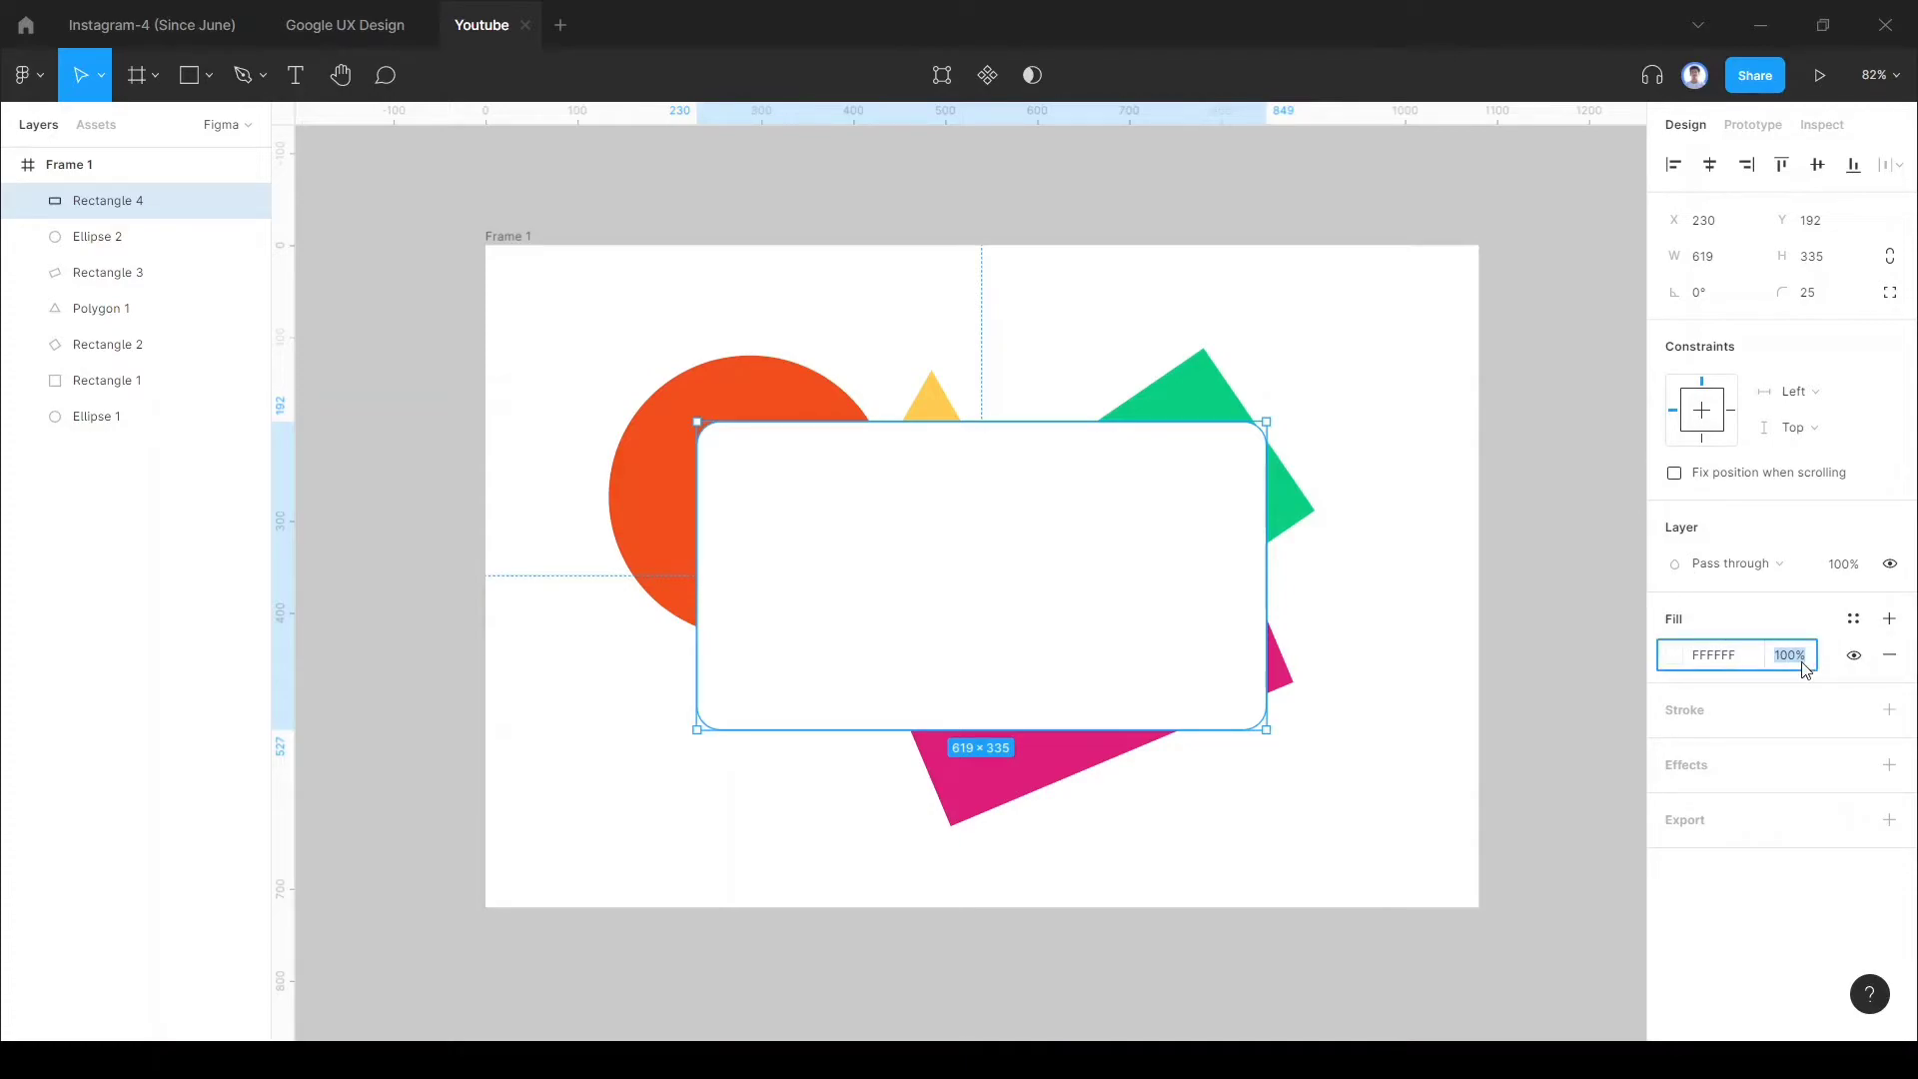
pyautogui.write('20')
pyautogui.press('Return')
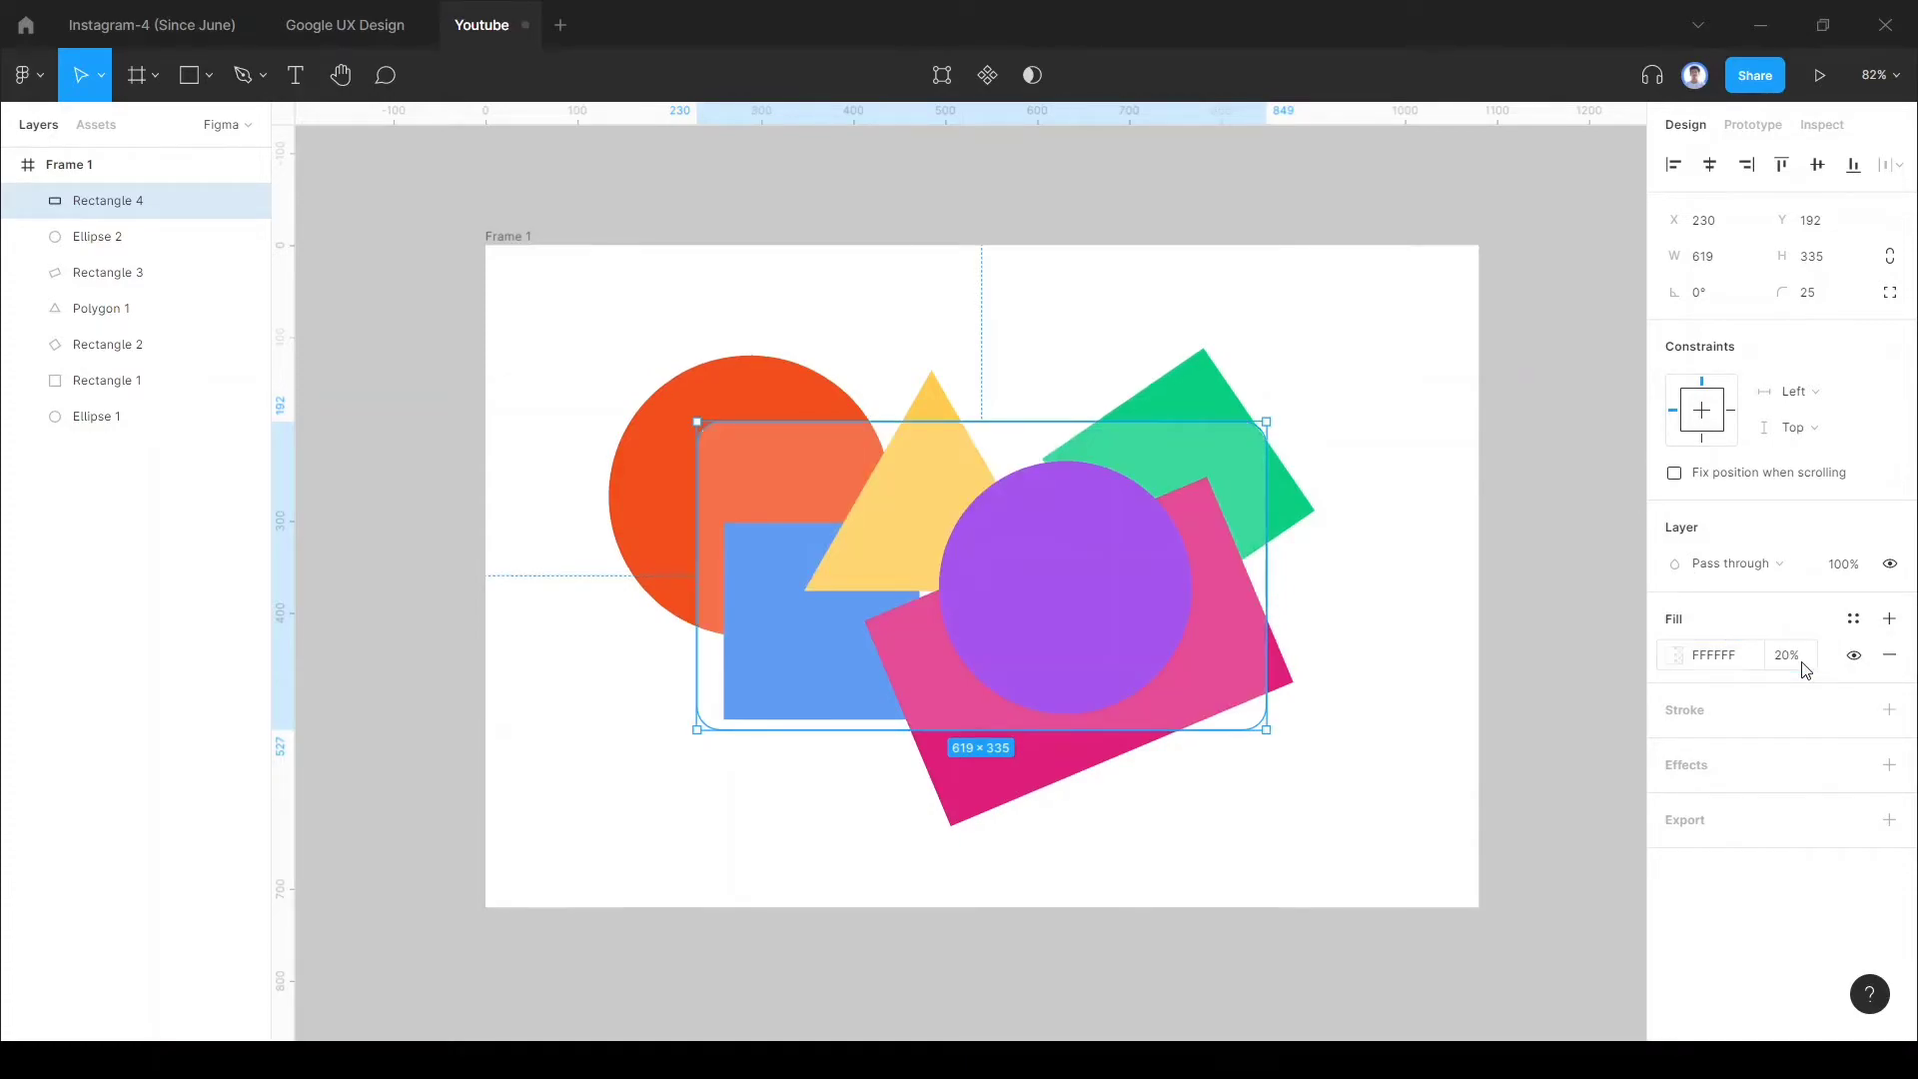
pyautogui.click(1806, 667)
pyautogui.press('Return')
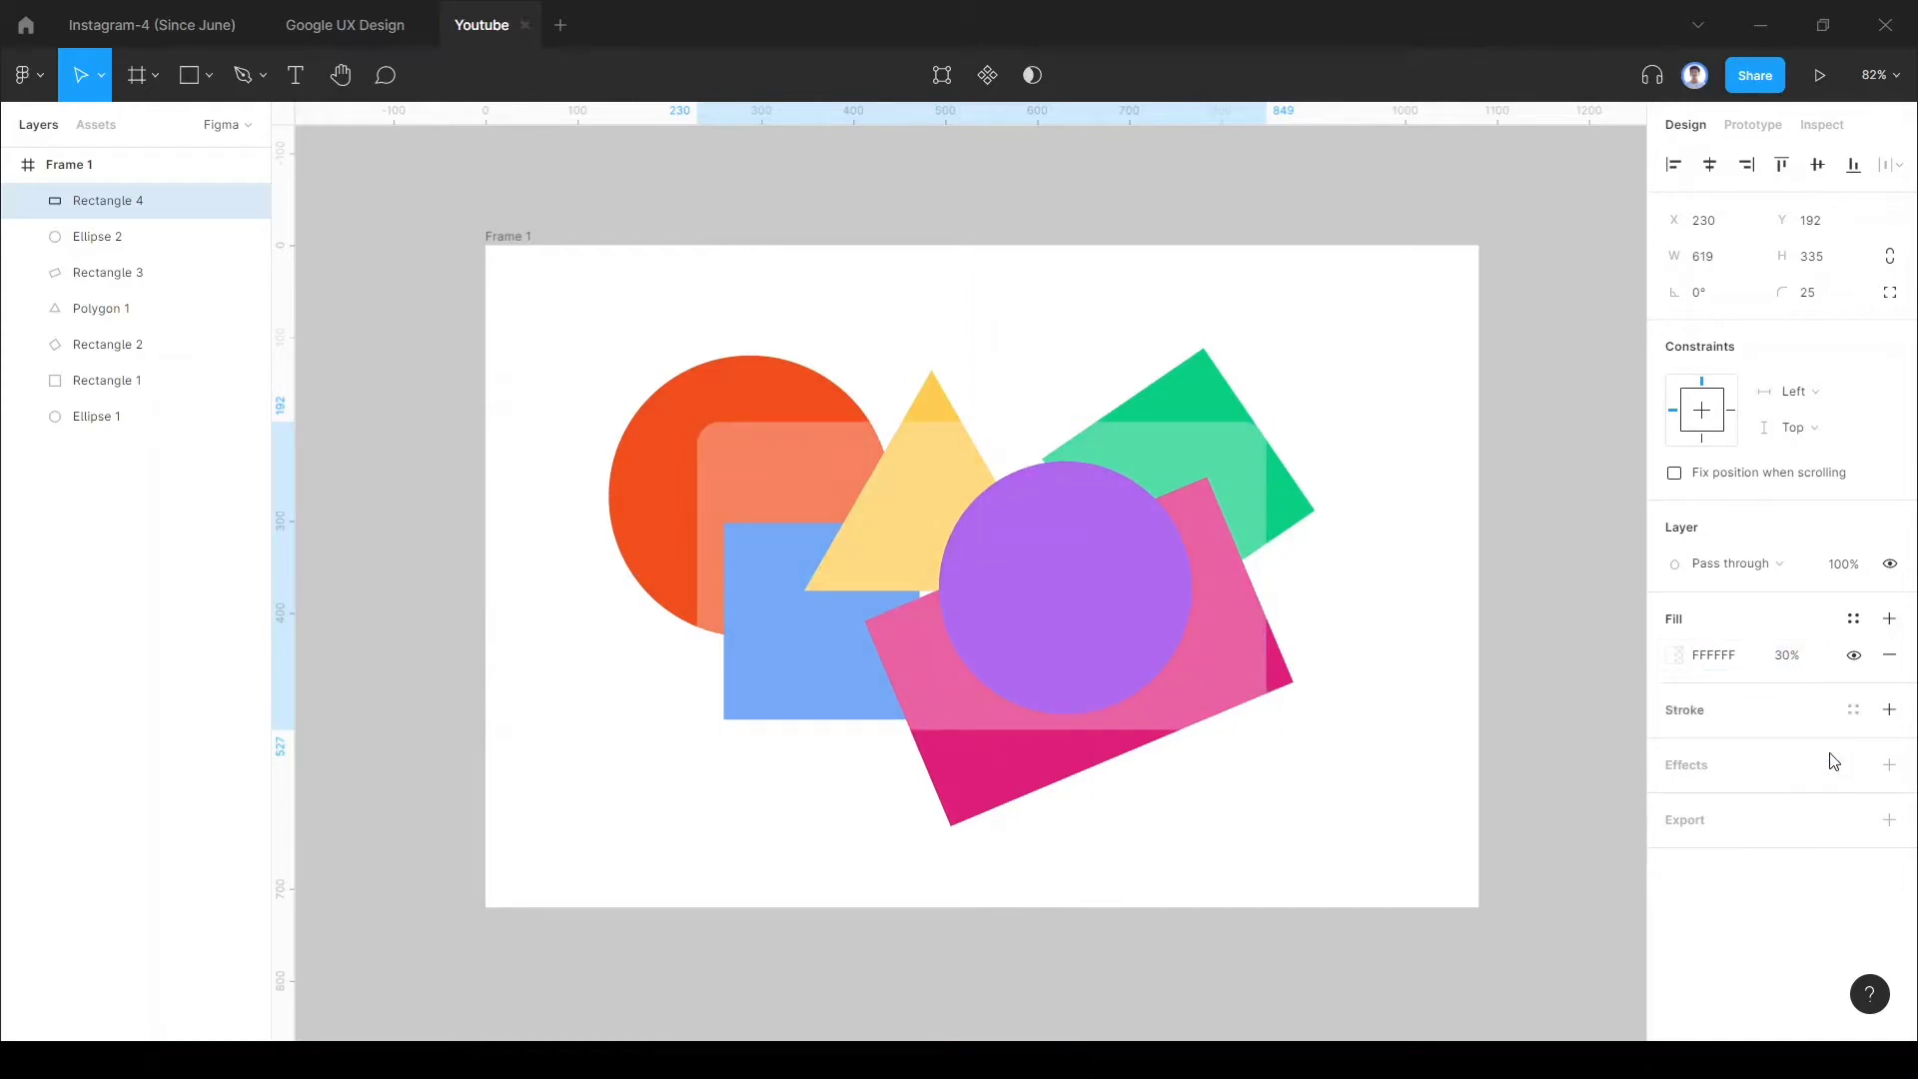
# Step: Add a Background blur effect to the rounded white rectangle and set its blur to 50
pyautogui.click(1888, 765)
pyautogui.click(1795, 801)
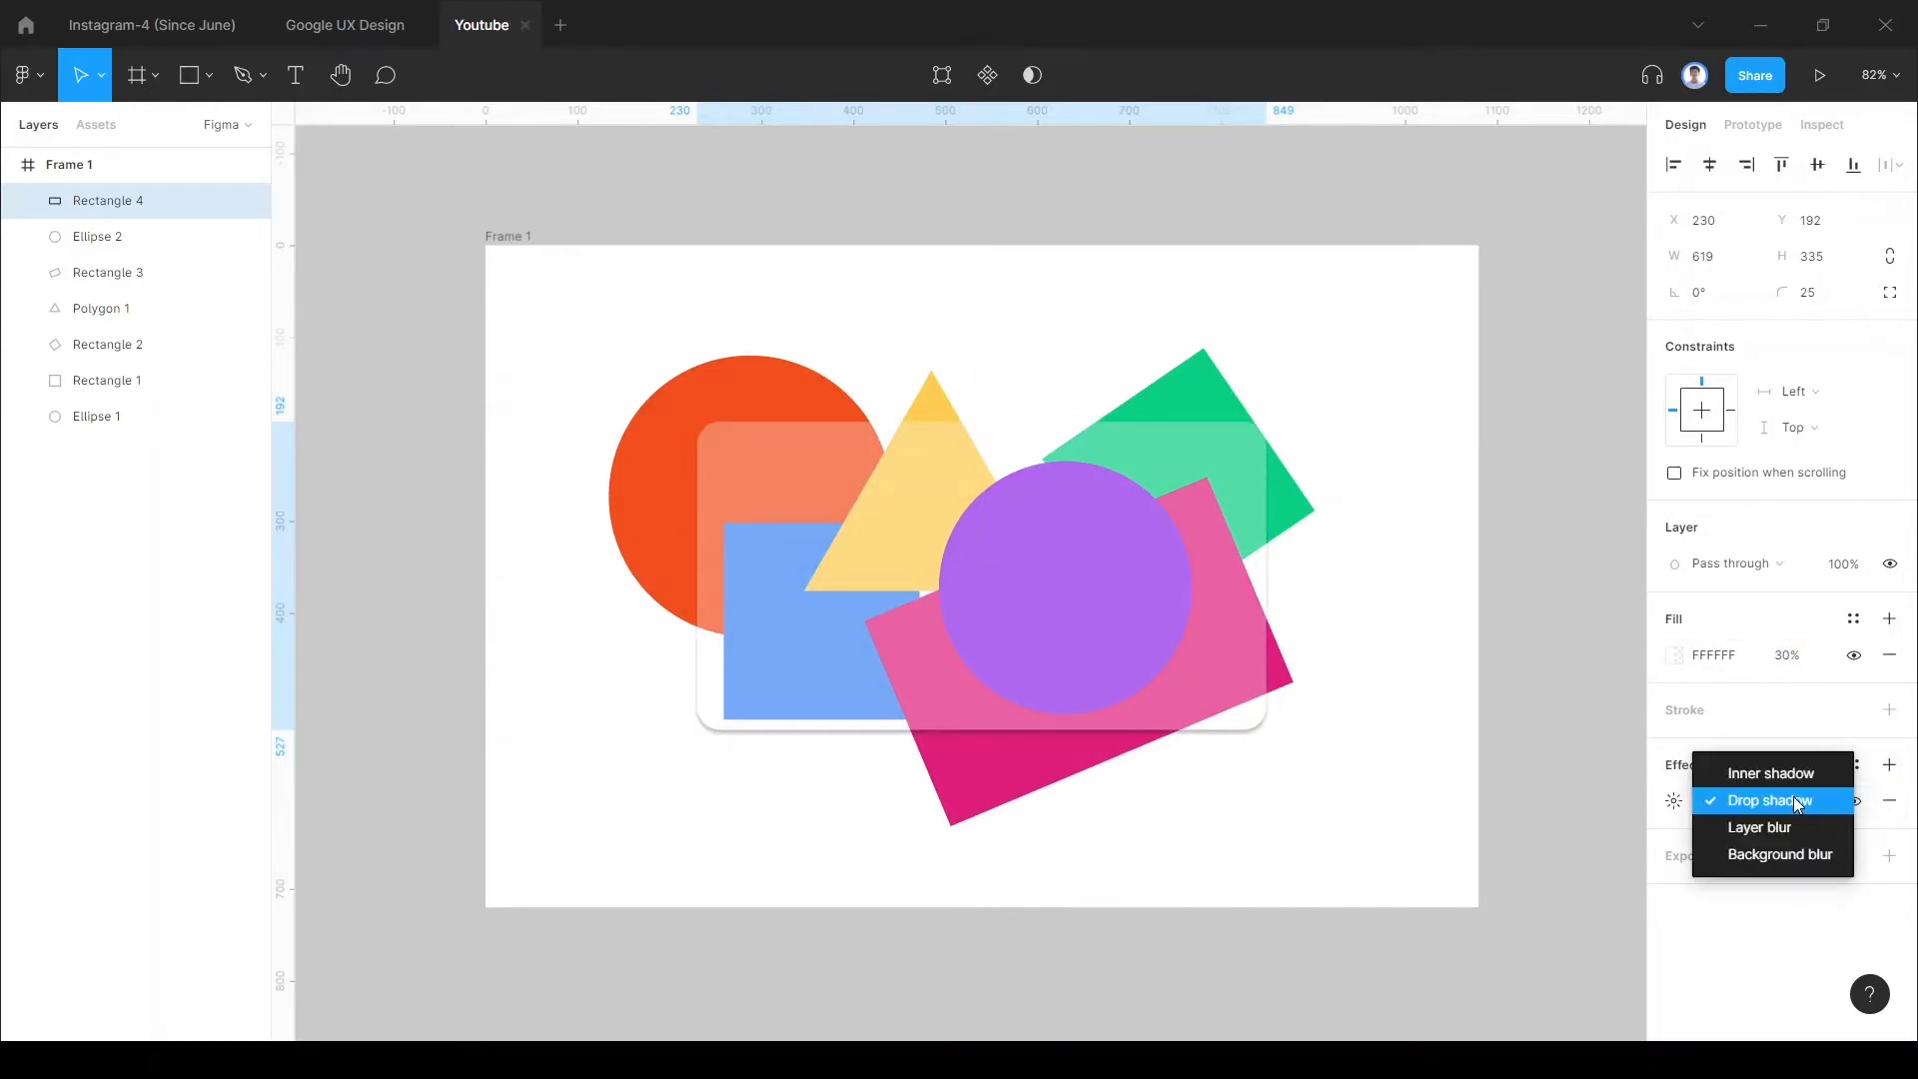
pyautogui.click(1780, 856)
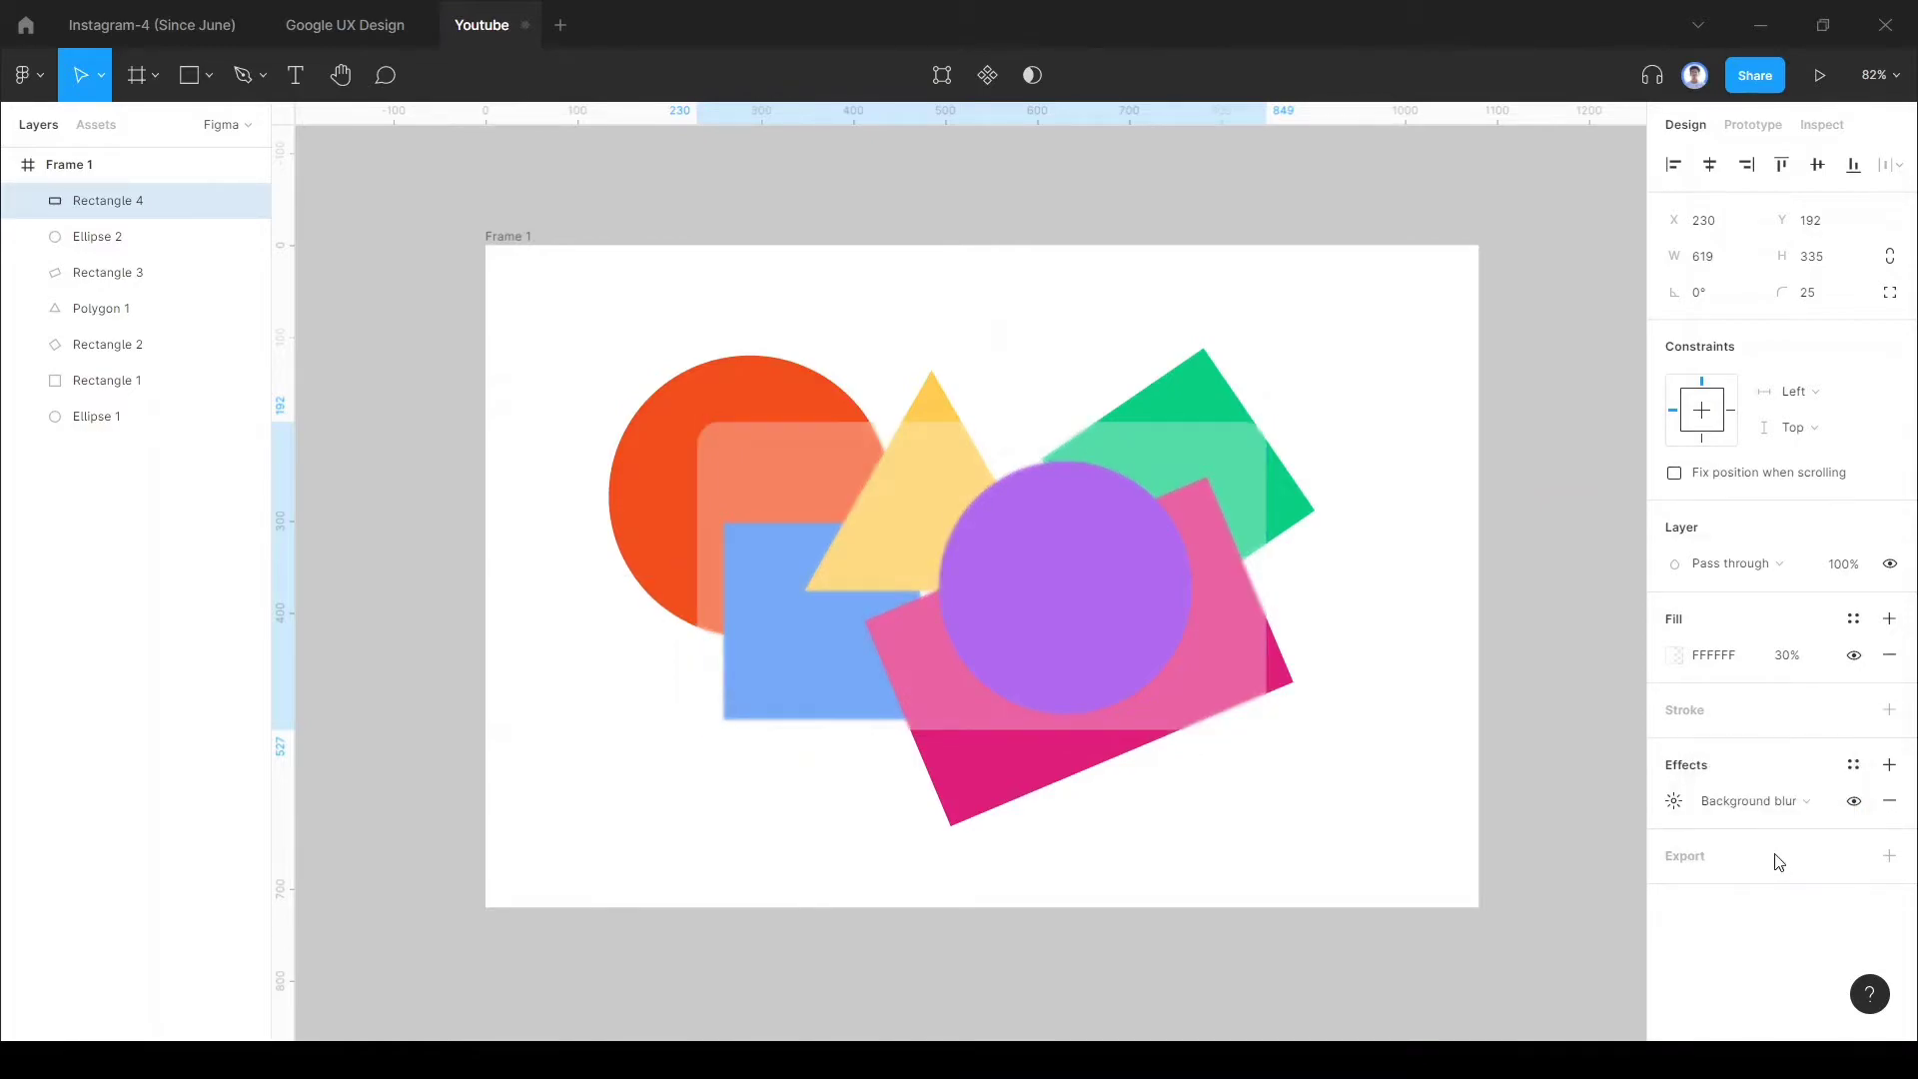
pyautogui.click(1674, 810)
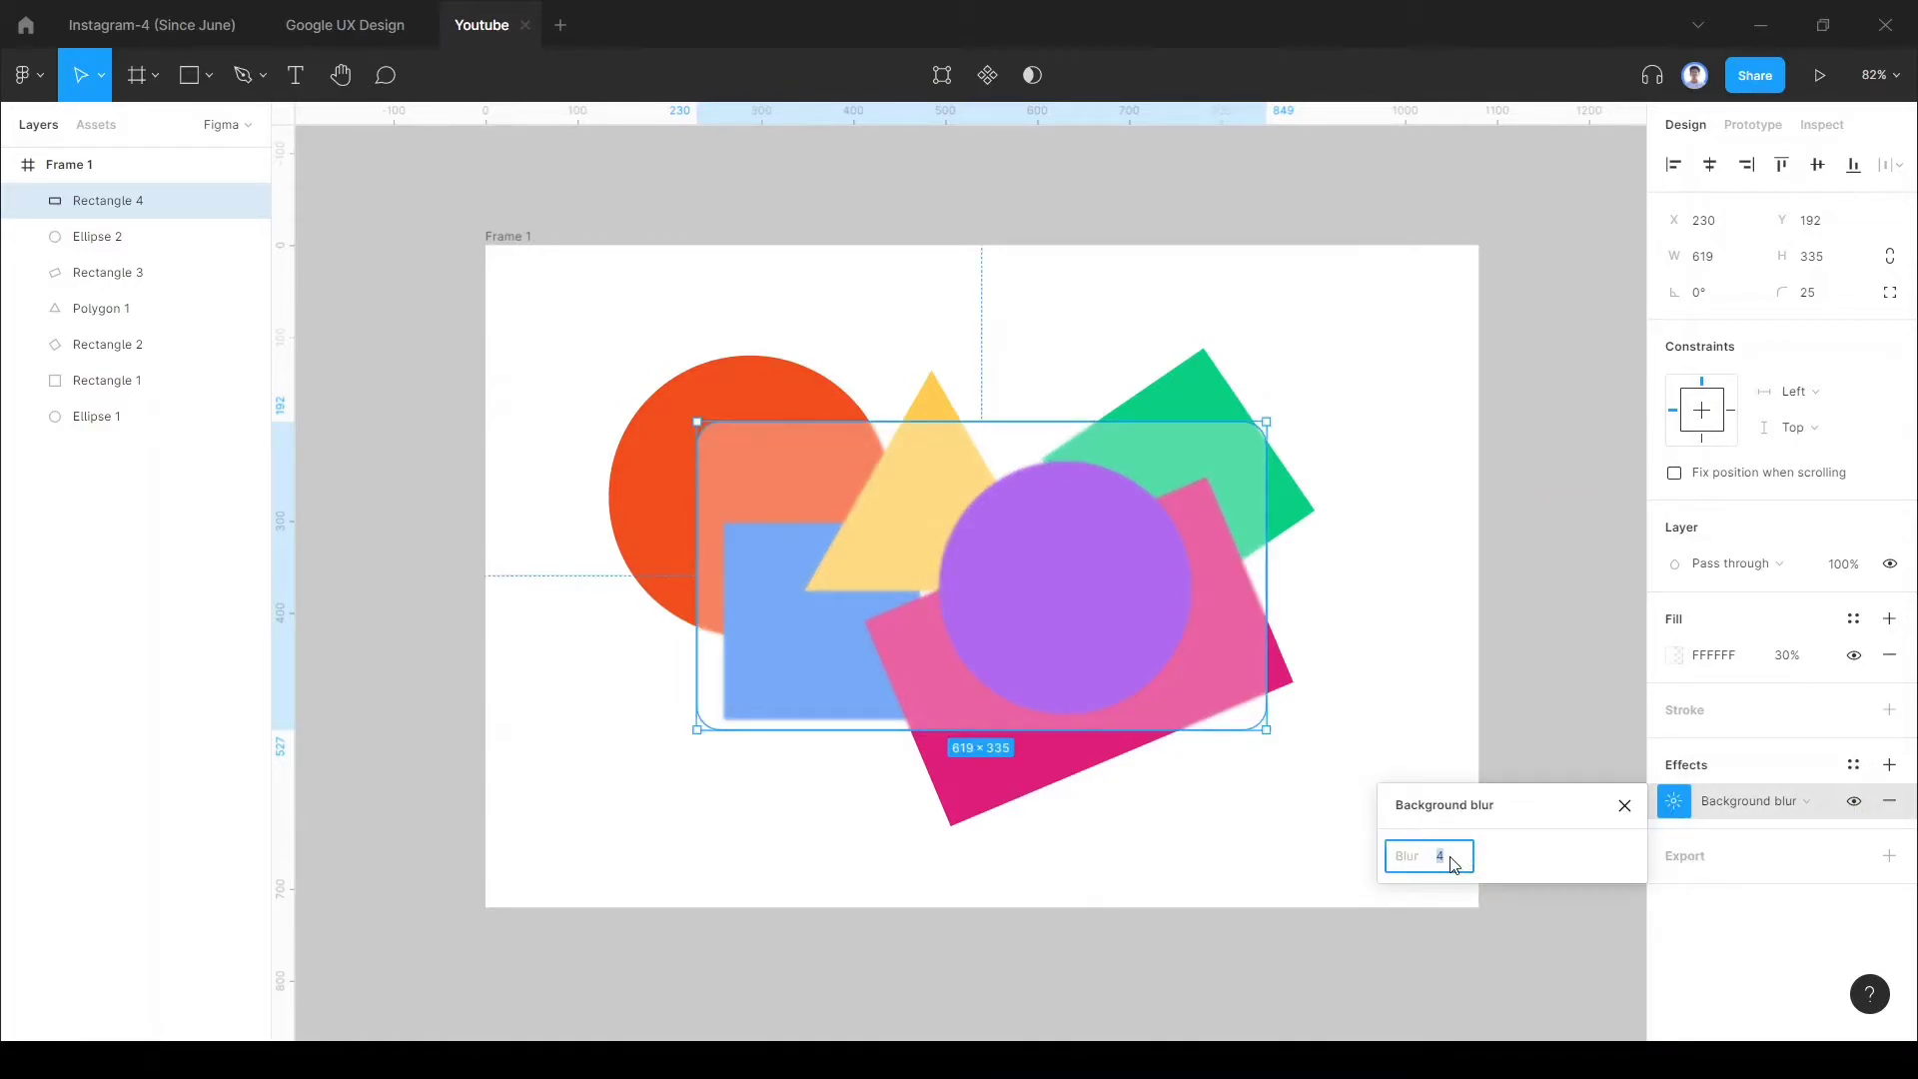
pyautogui.press('Return')
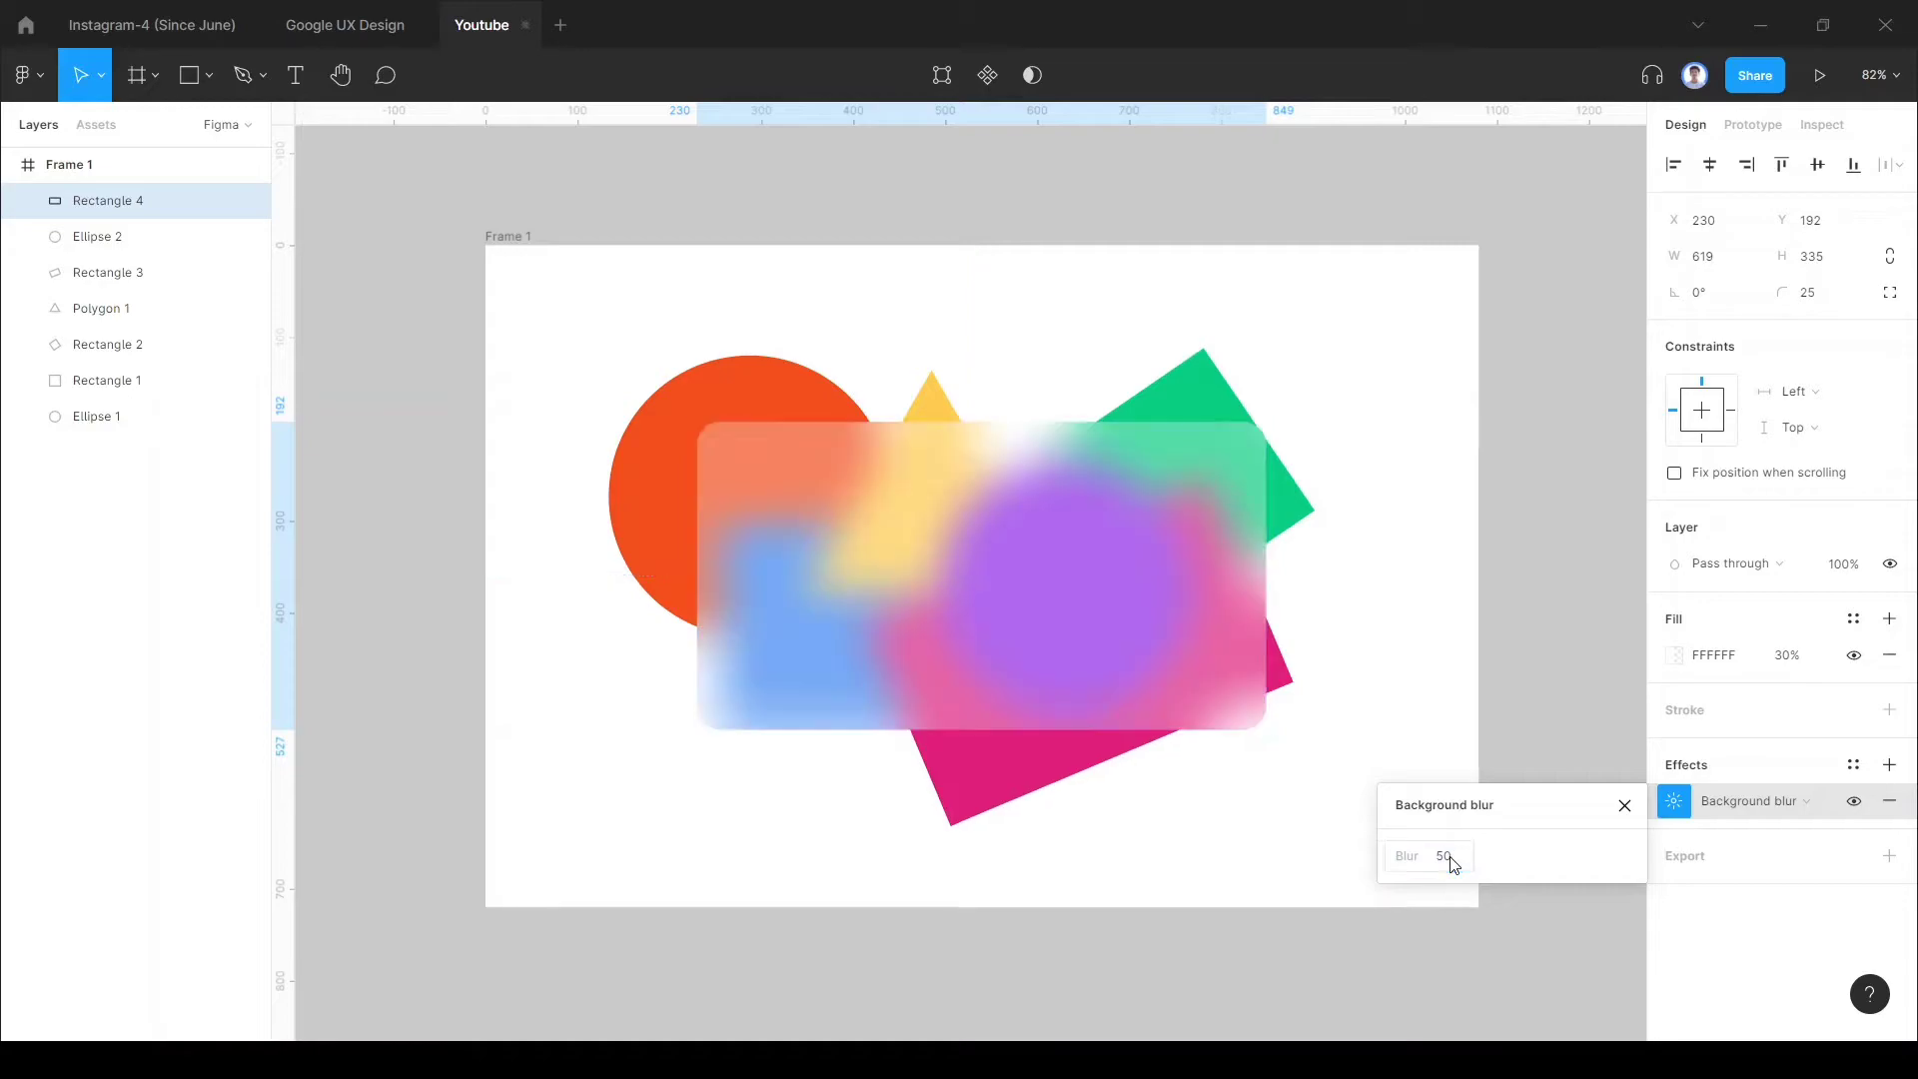
# Step: Reduce the rectangle's background blur to 30, and adjust it back up to 40
pyautogui.click(1446, 865)
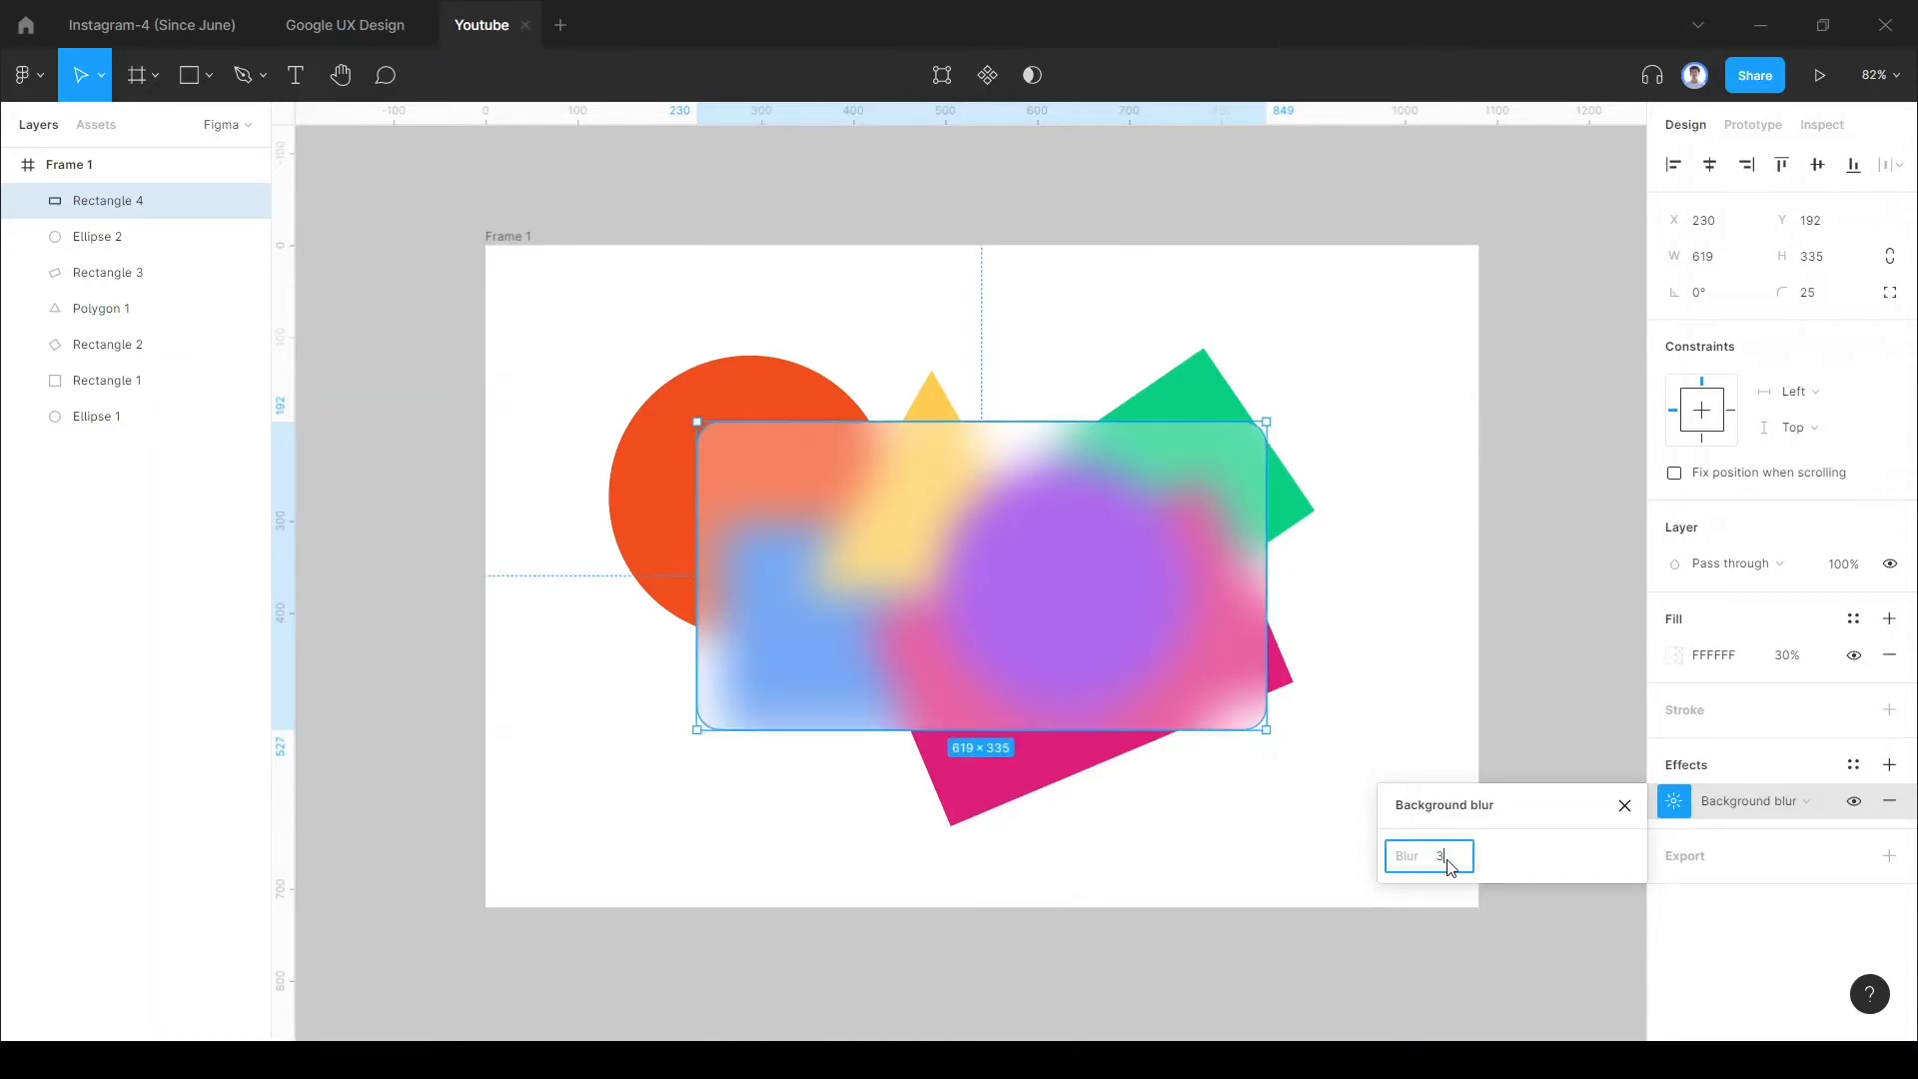
pyautogui.press('Return')
pyautogui.click(1451, 865)
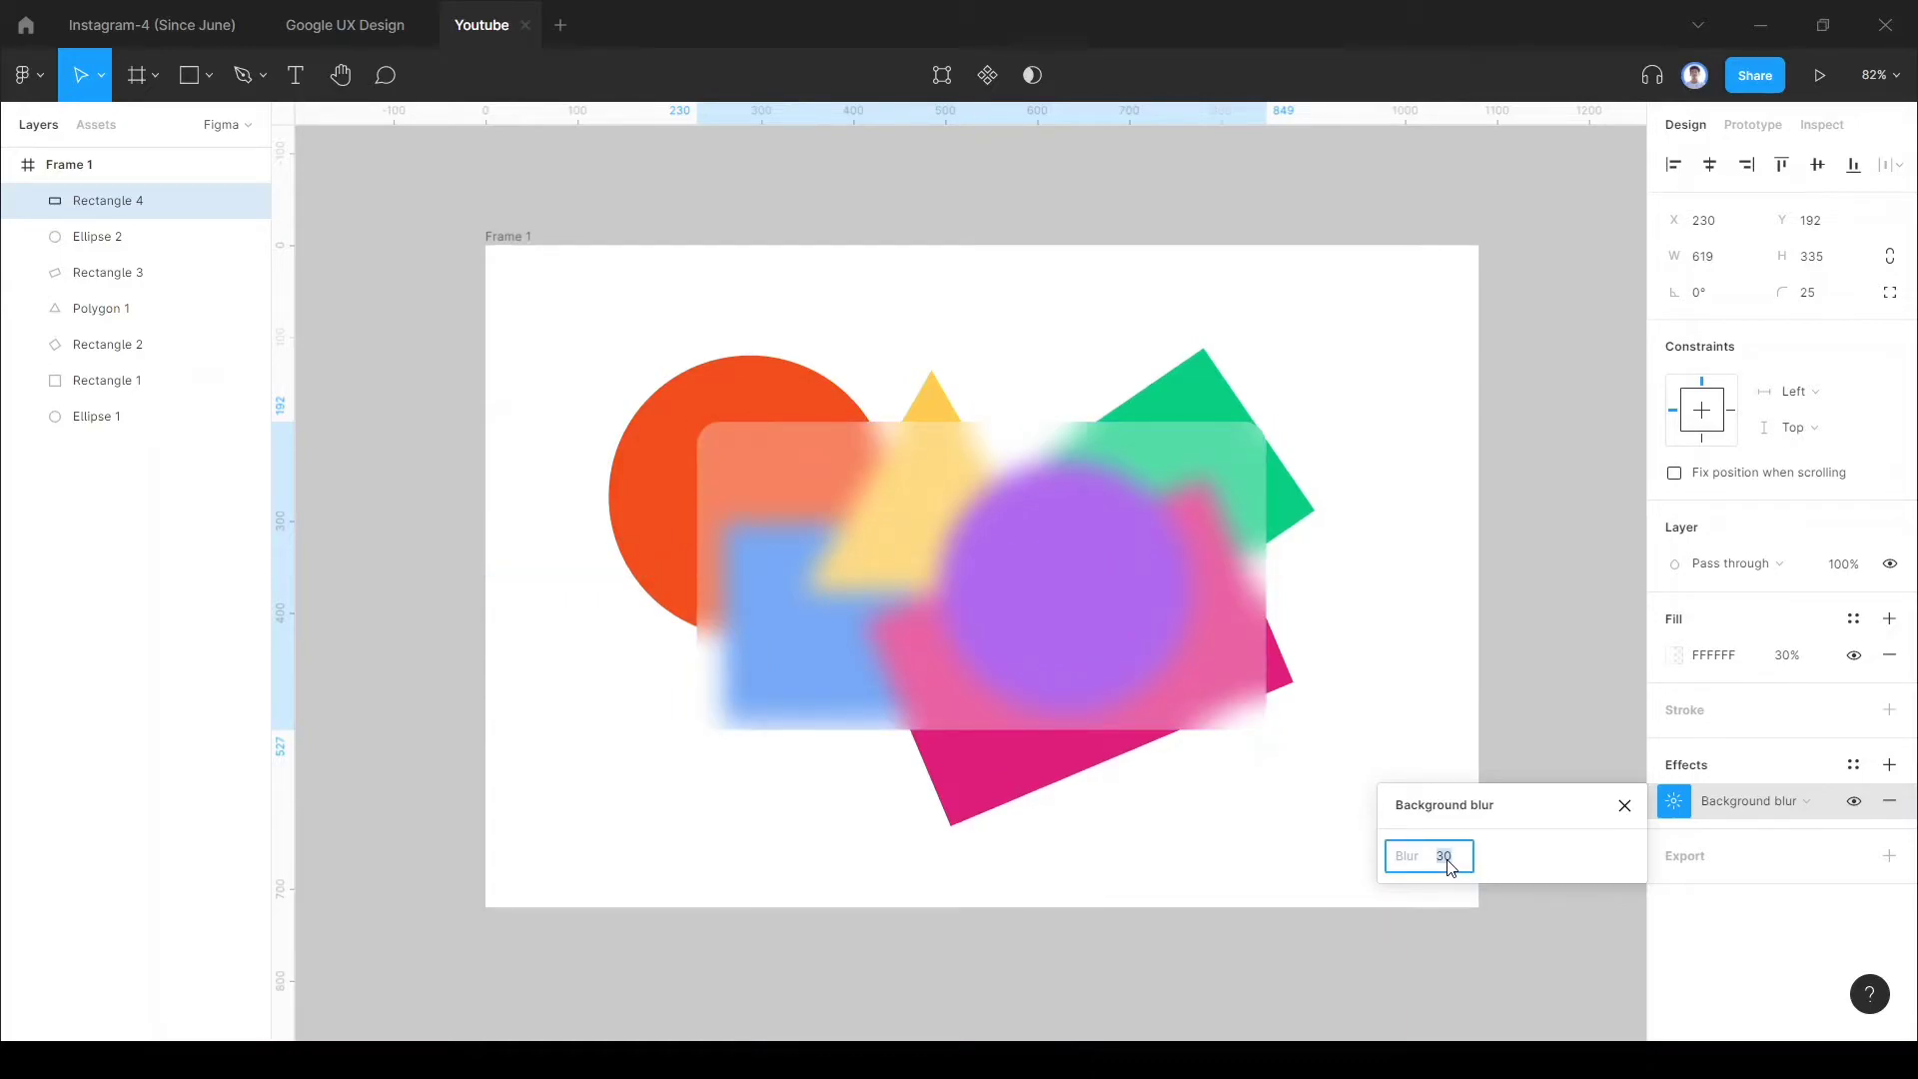
pyautogui.press('Return')
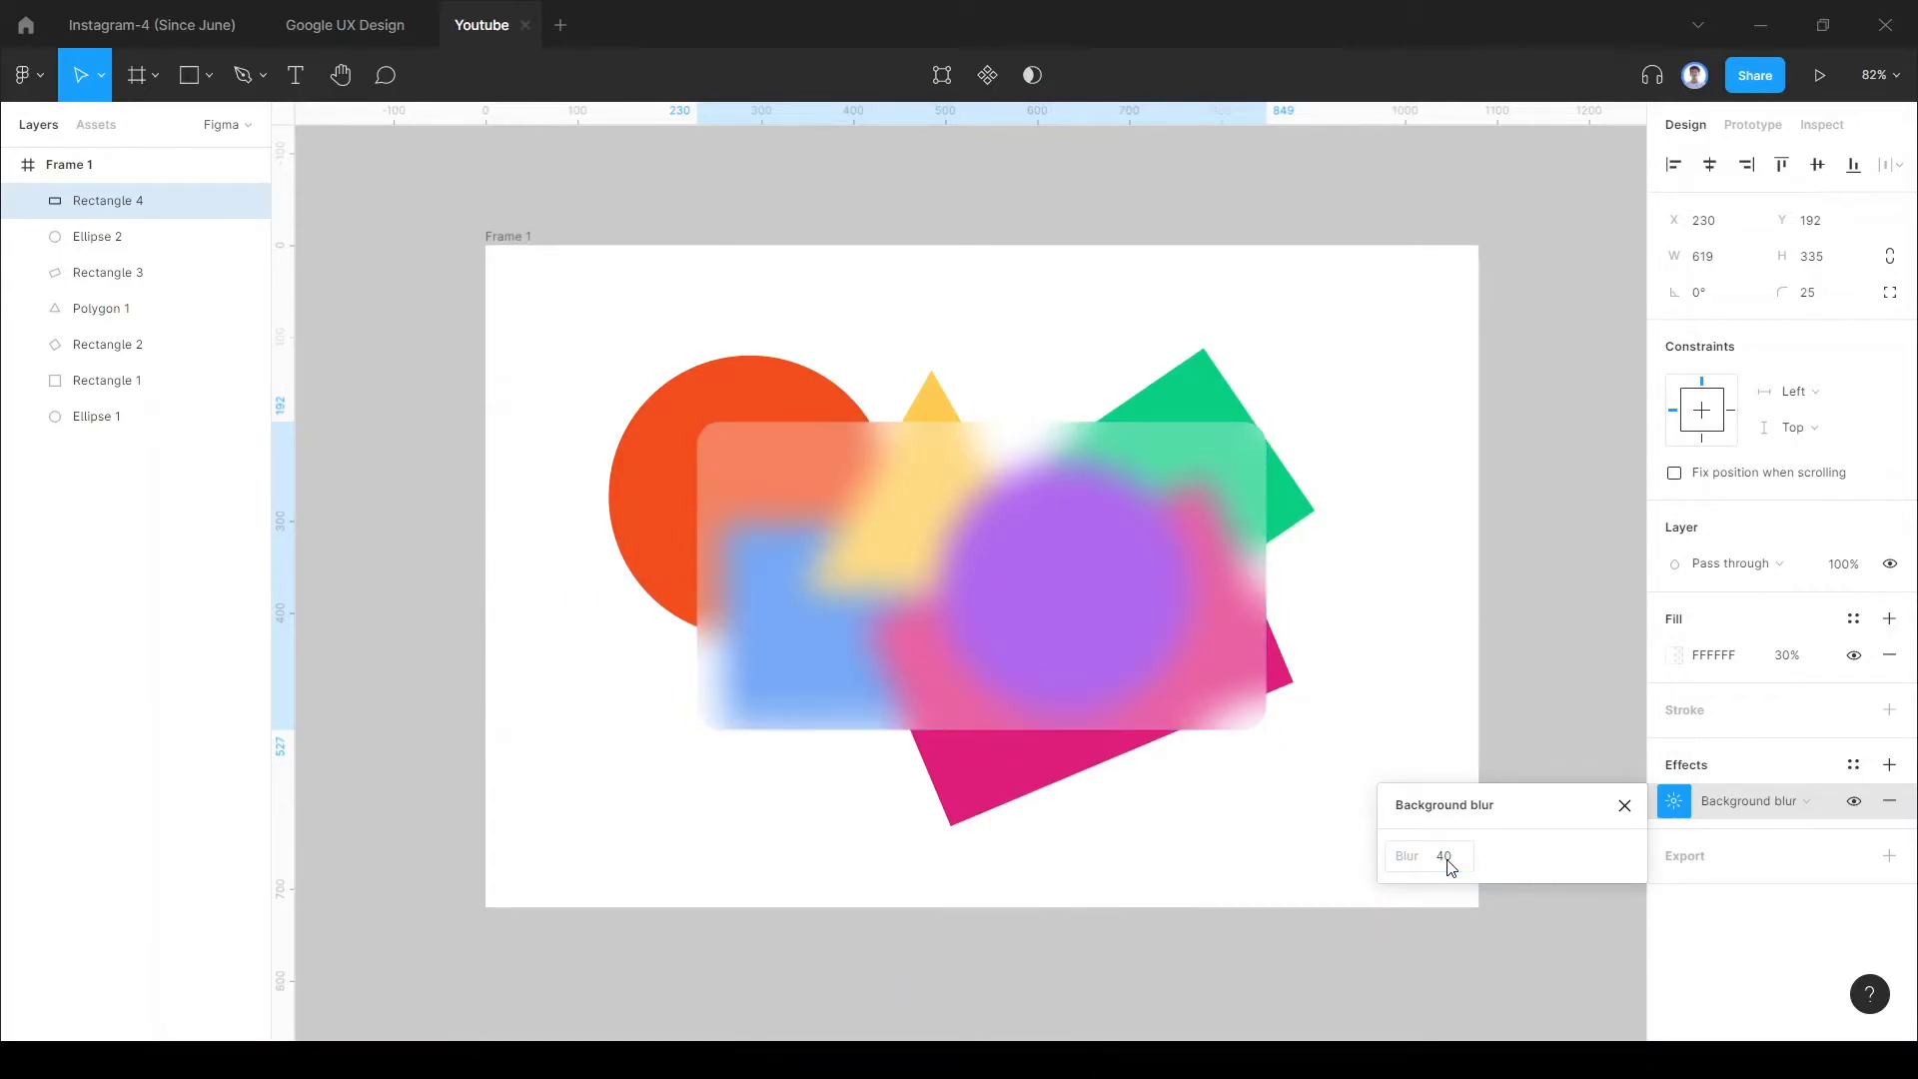
pyautogui.click(1451, 865)
pyautogui.write('4')
pyautogui.press('Return')
pyautogui.click(1624, 806)
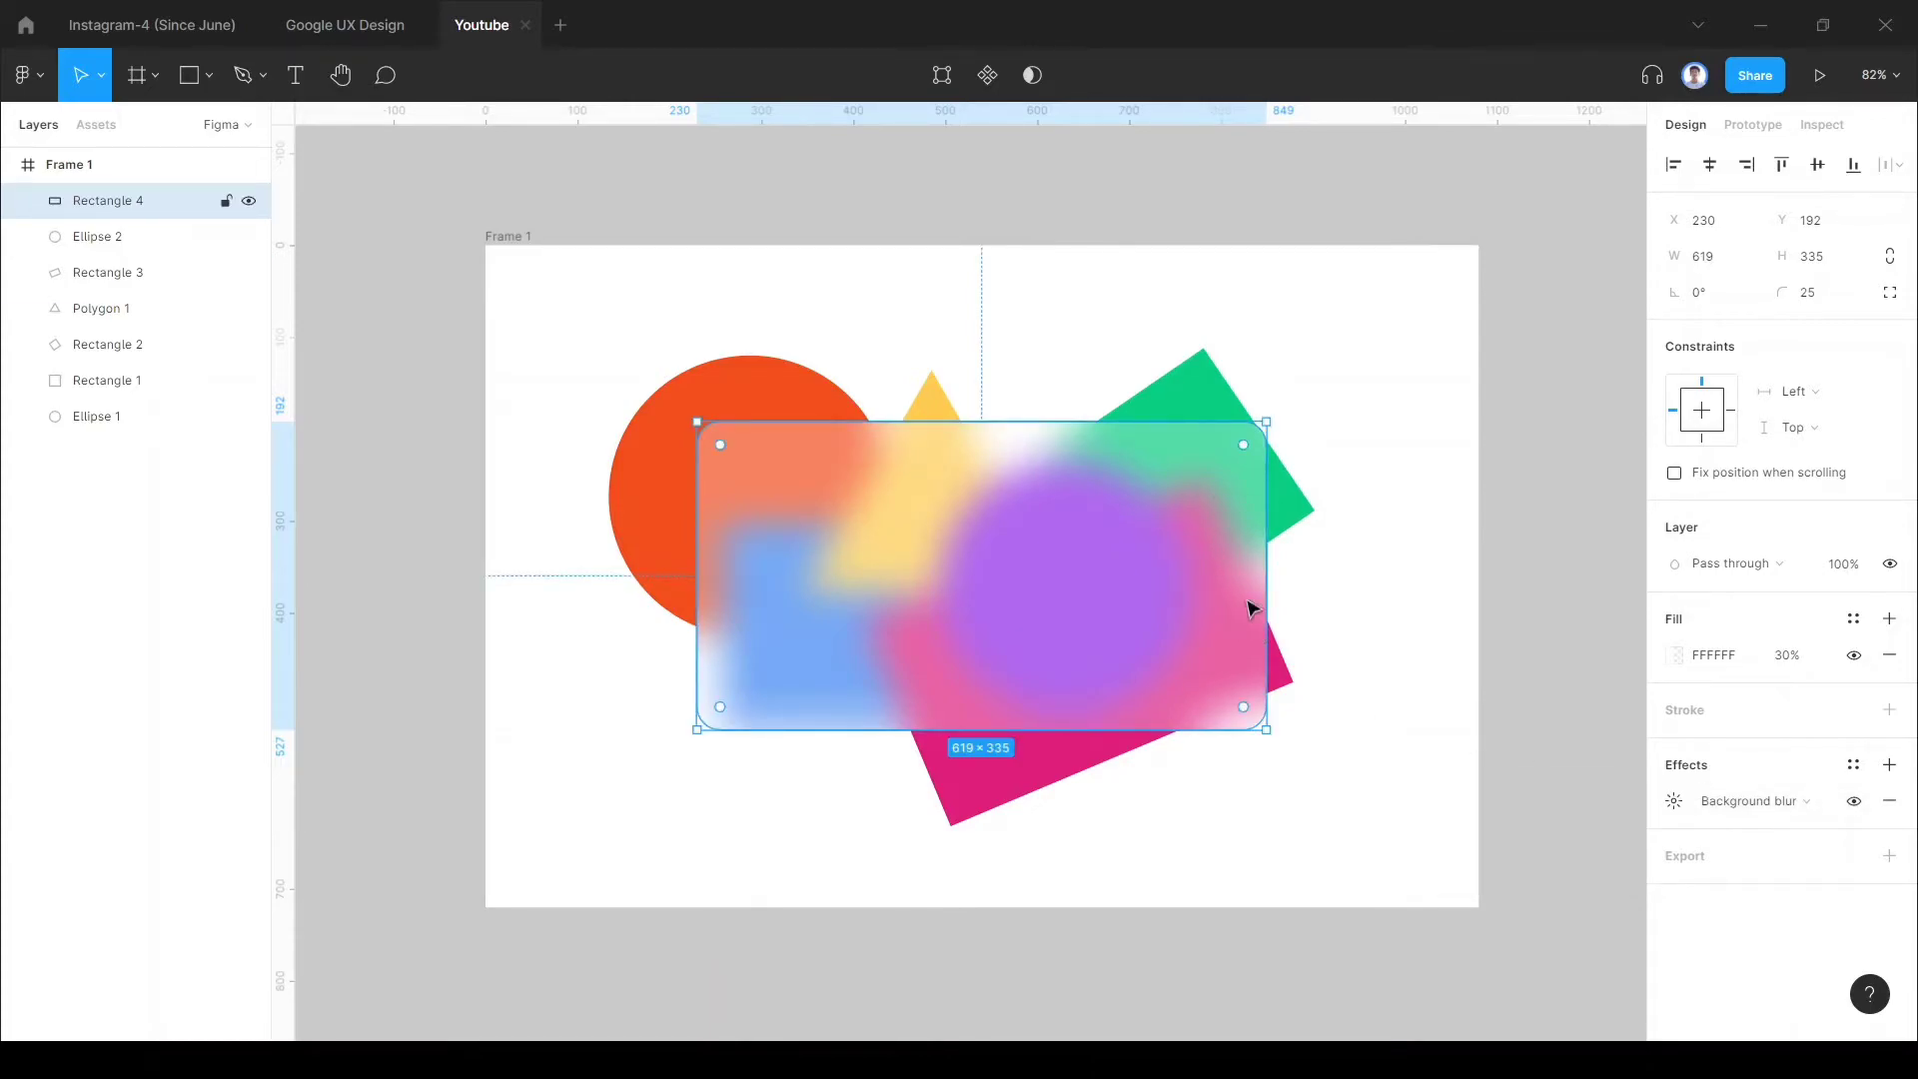
# Step: Resize the glass rectangle to about 605 × 357 and center it horizontally and vertically in the frame
pyautogui.moveTo(1266, 585); pyautogui.dragTo(1178, 576)
pyautogui.moveTo(1037, 583); pyautogui.dragTo(1063, 576)
pyautogui.moveTo(1195, 549); pyautogui.dragTo(1281, 557)
pyautogui.moveTo(1113, 570); pyautogui.dragTo(1096, 587)
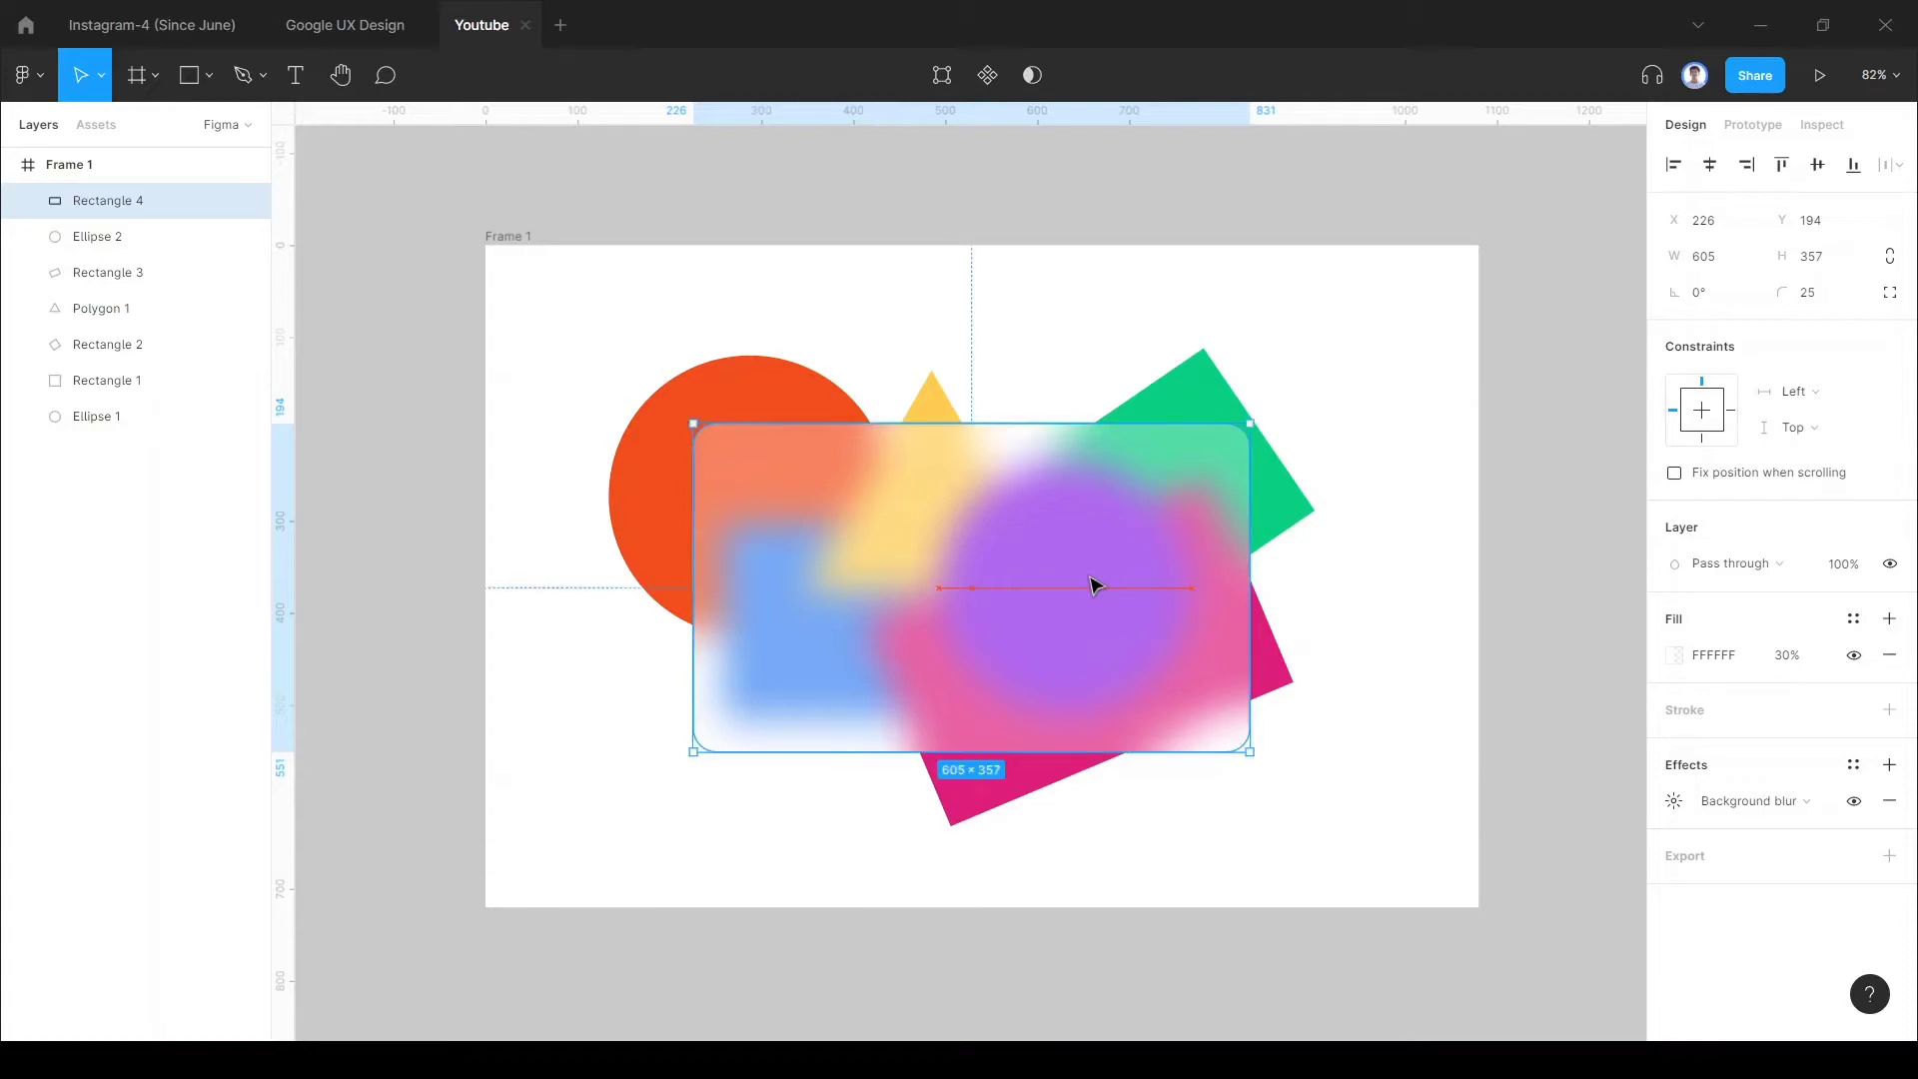
pyautogui.click(1711, 164)
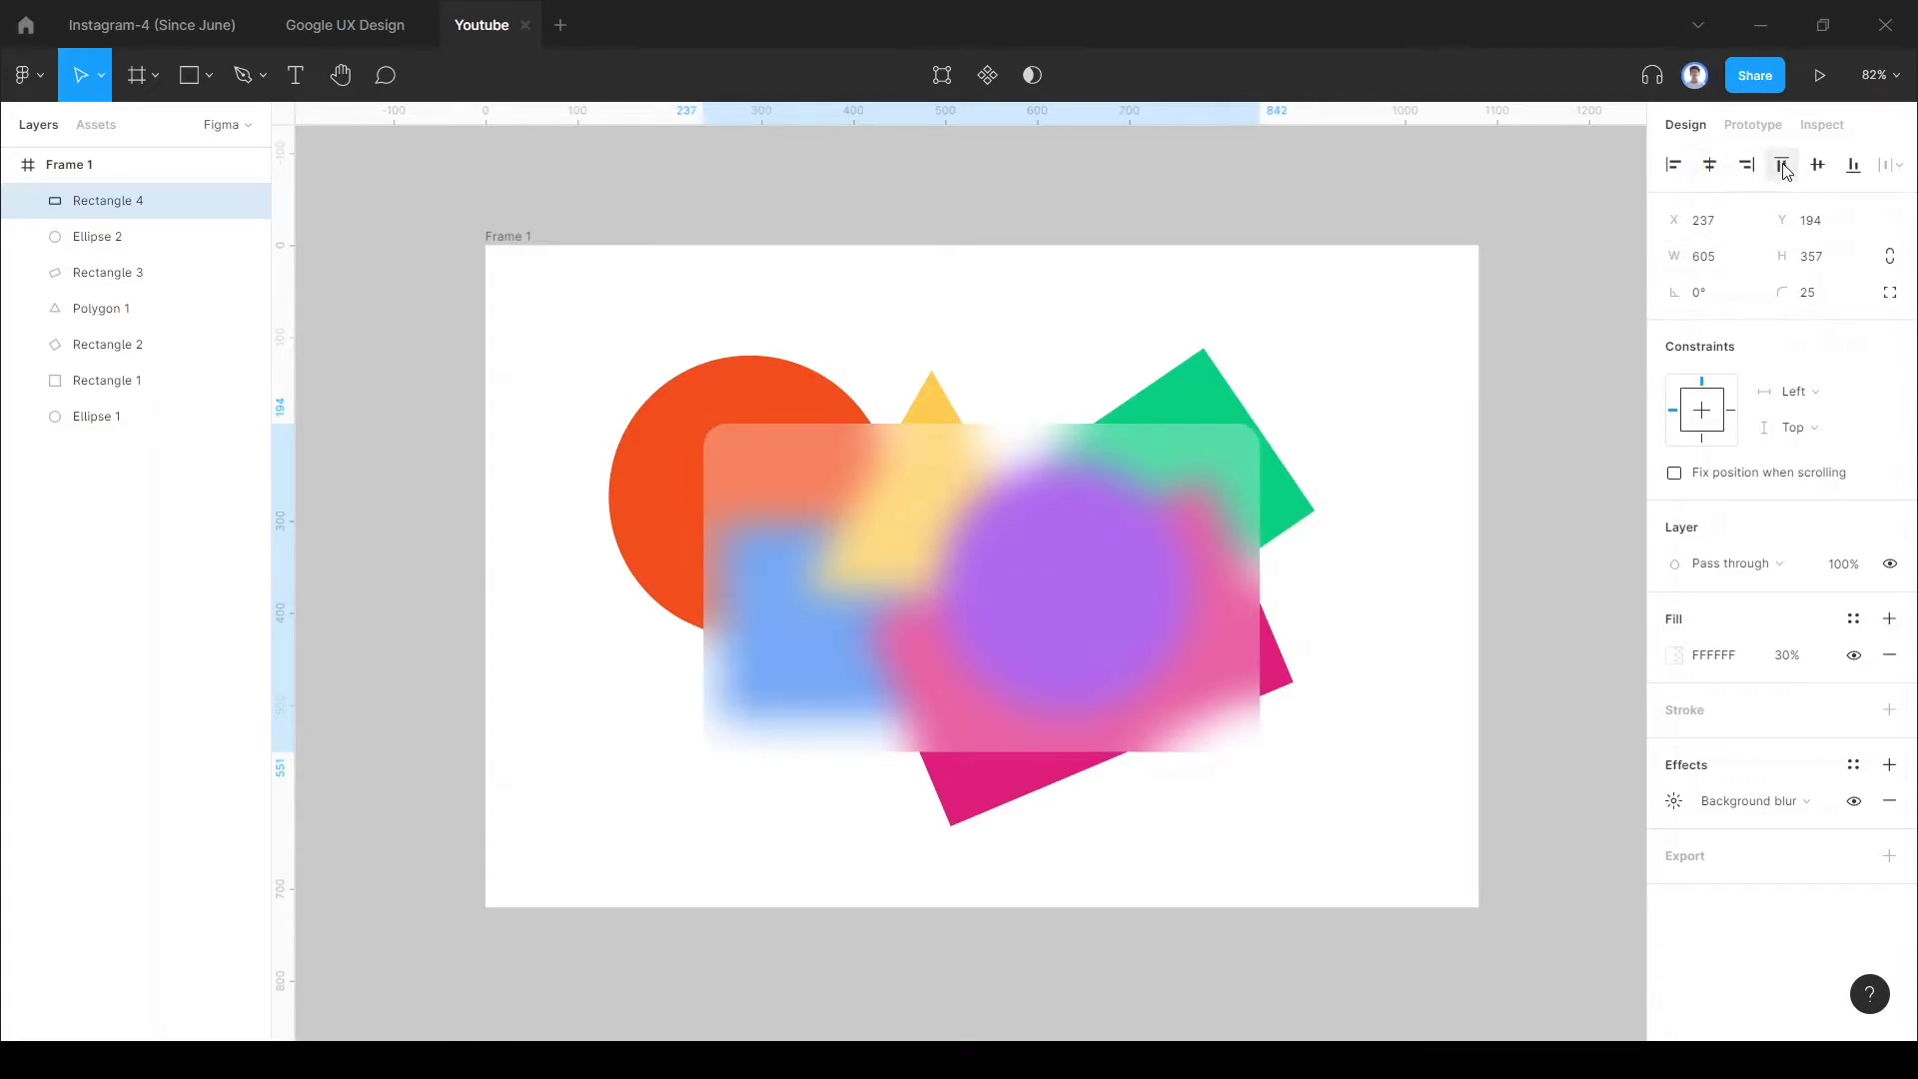
pyautogui.click(1817, 164)
pyautogui.click(1403, 651)
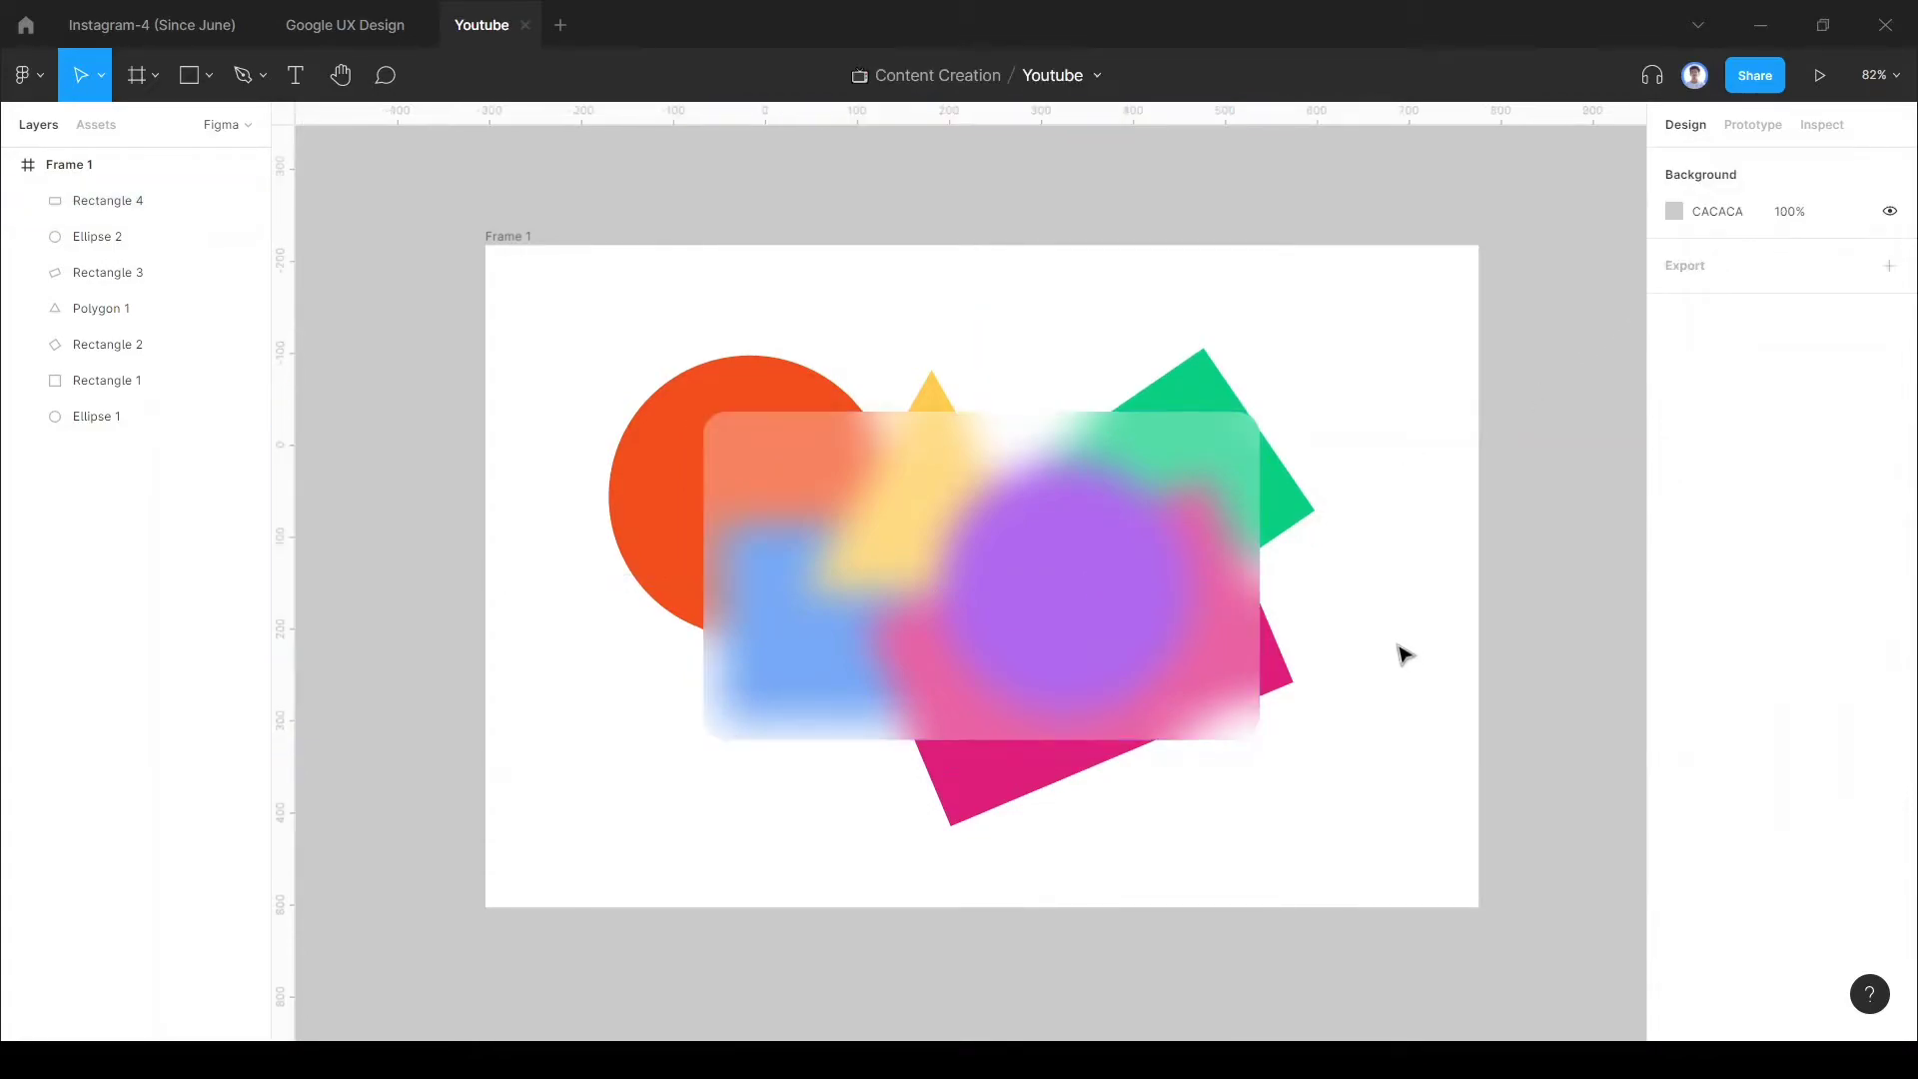
# Step: Reduce the glass rectangle's height to about 332 and keep it vertically centered in the frame
pyautogui.click(1071, 568)
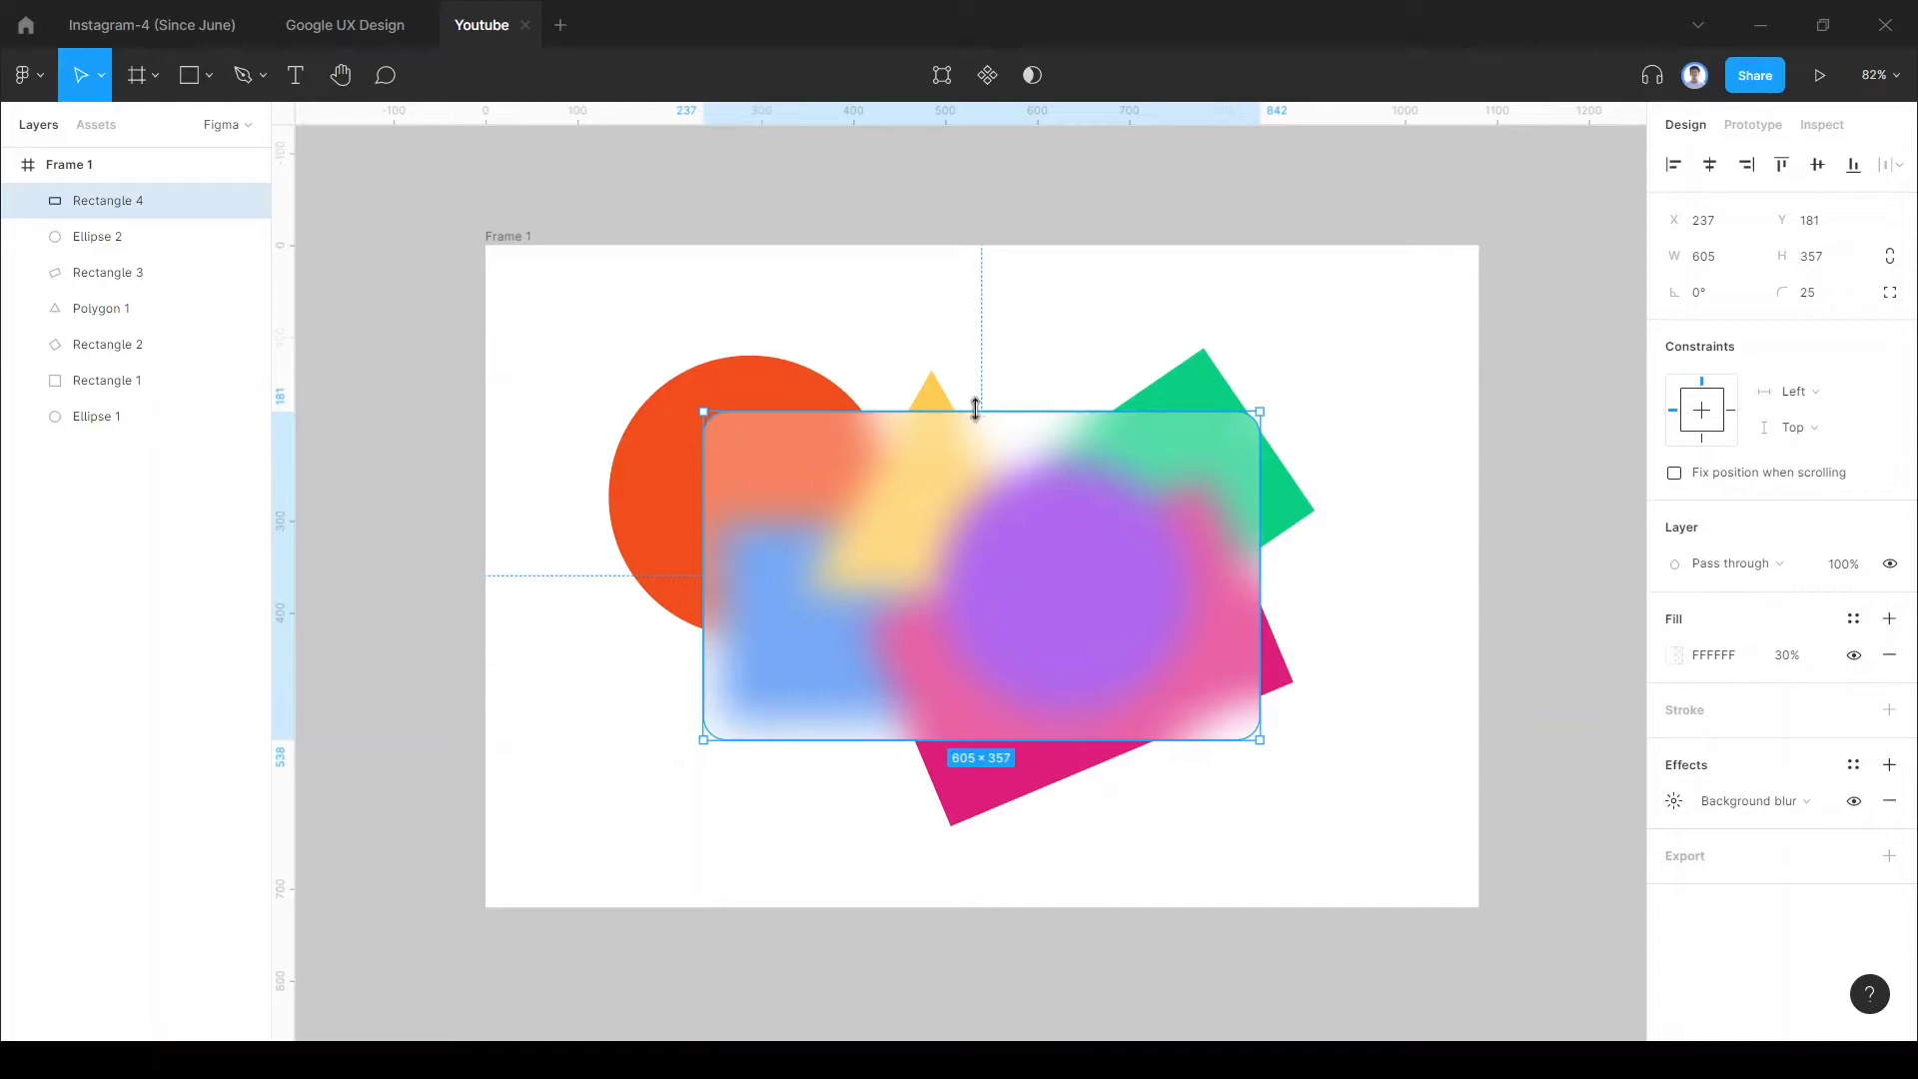
pyautogui.moveTo(976, 410); pyautogui.dragTo(976, 435)
pyautogui.click(1817, 164)
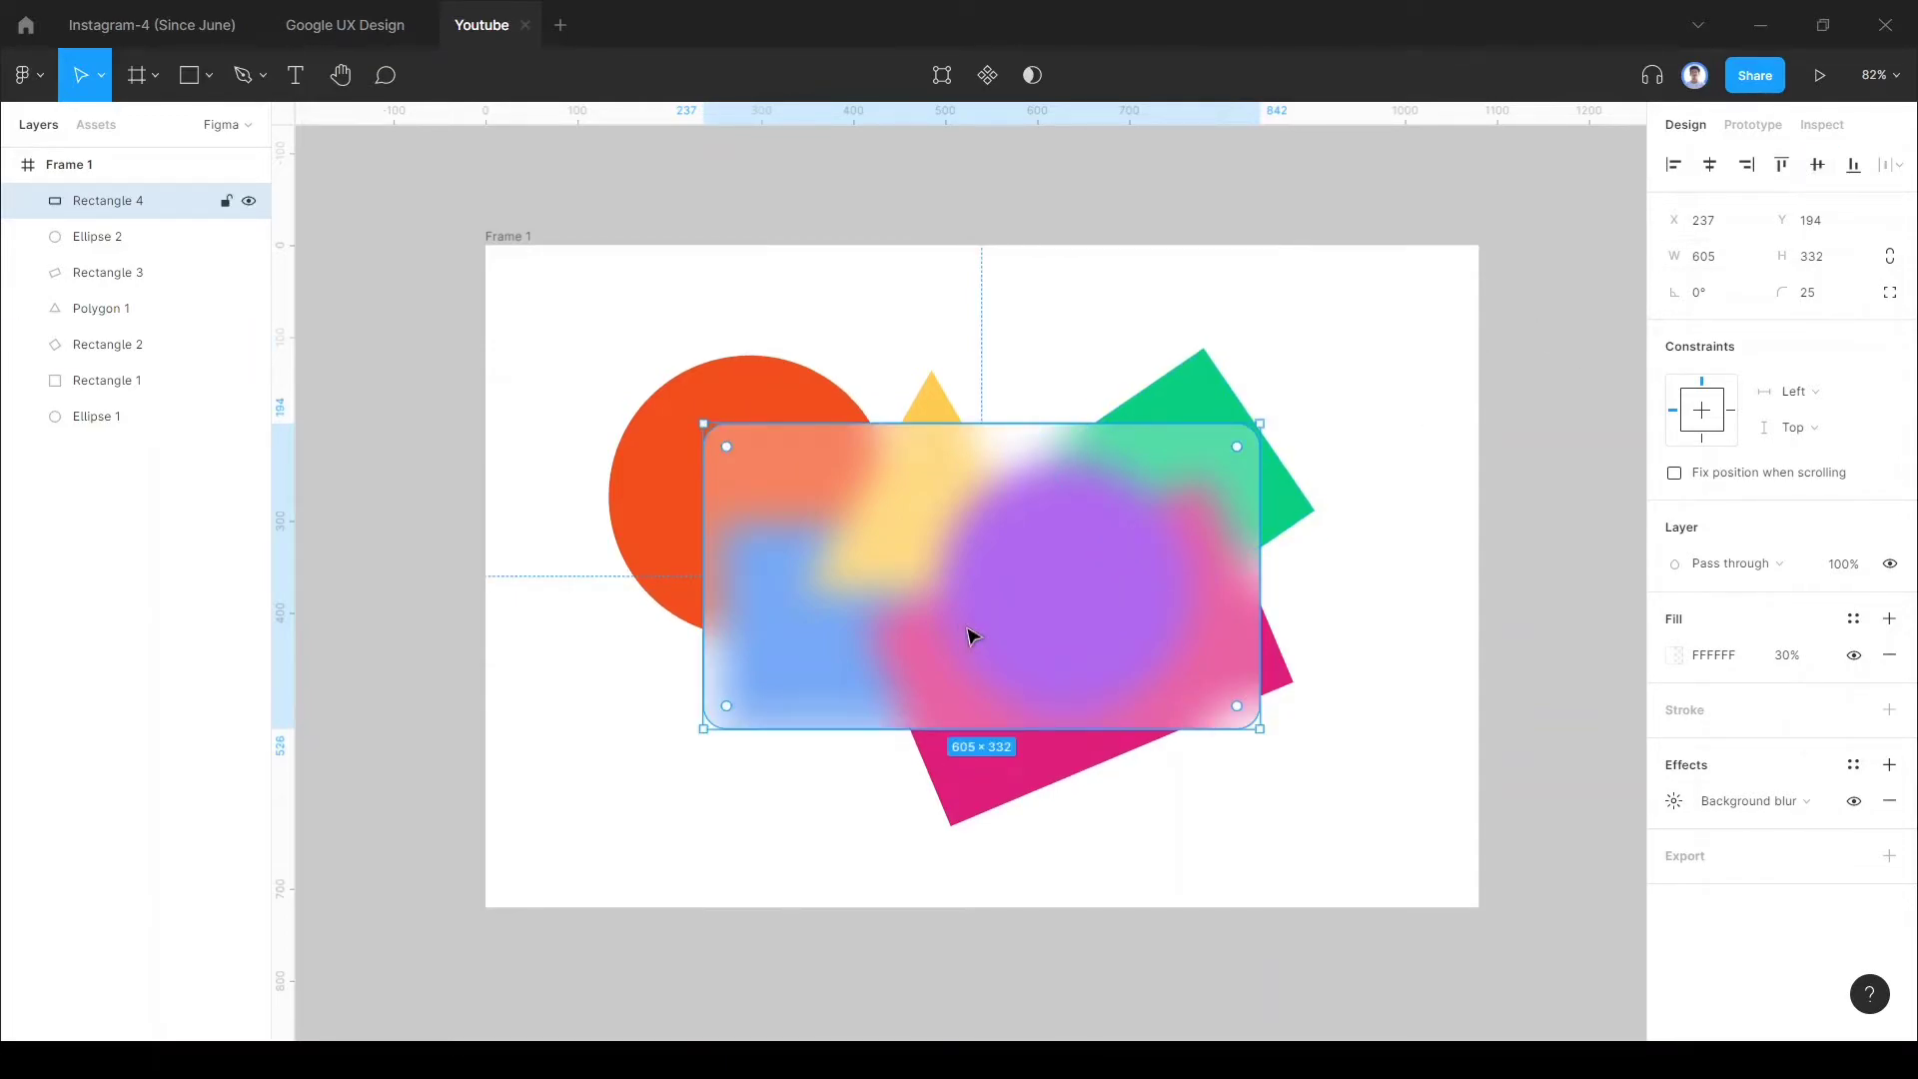
# Step: Add an inside stroke to the glass rectangle, trying a weight of 4 and settling on 3
pyautogui.click(1889, 710)
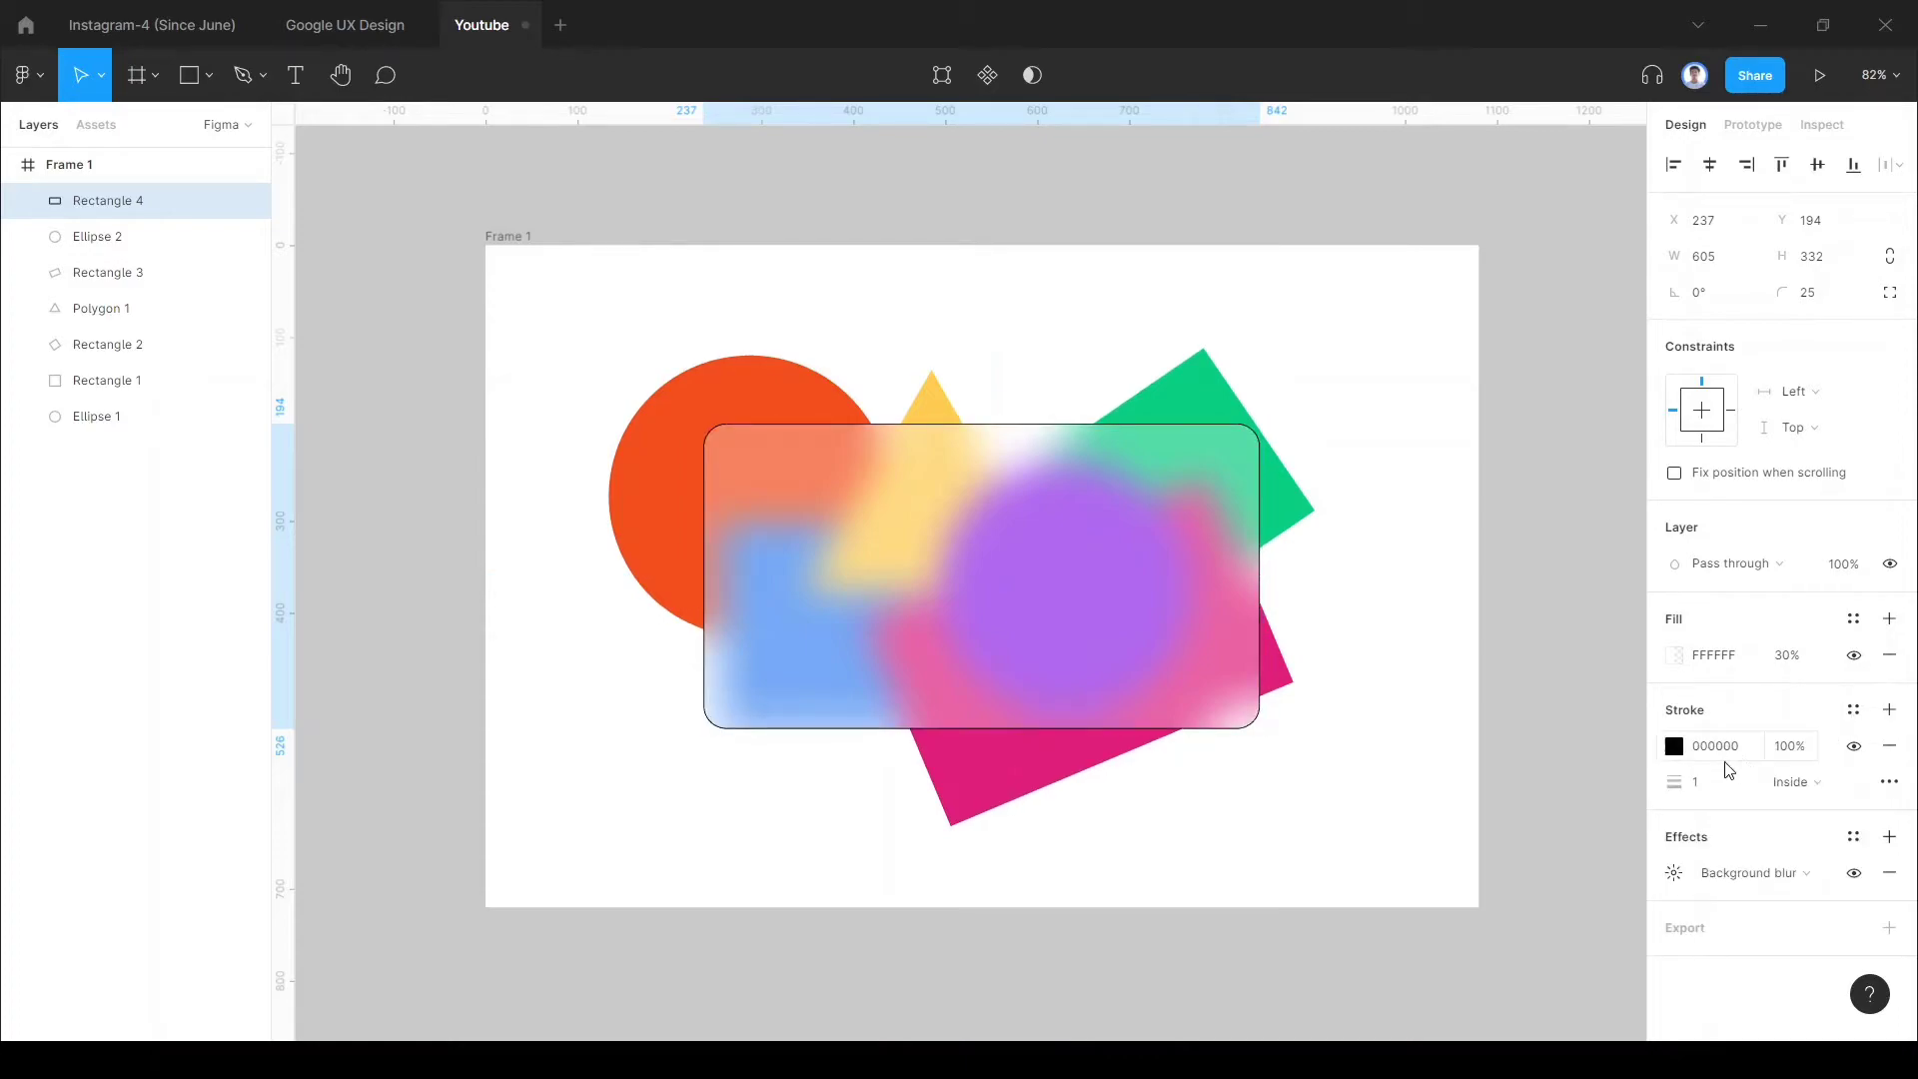
pyautogui.click(1713, 785)
pyautogui.write('4')
pyautogui.press('Return')
pyautogui.click(1719, 789)
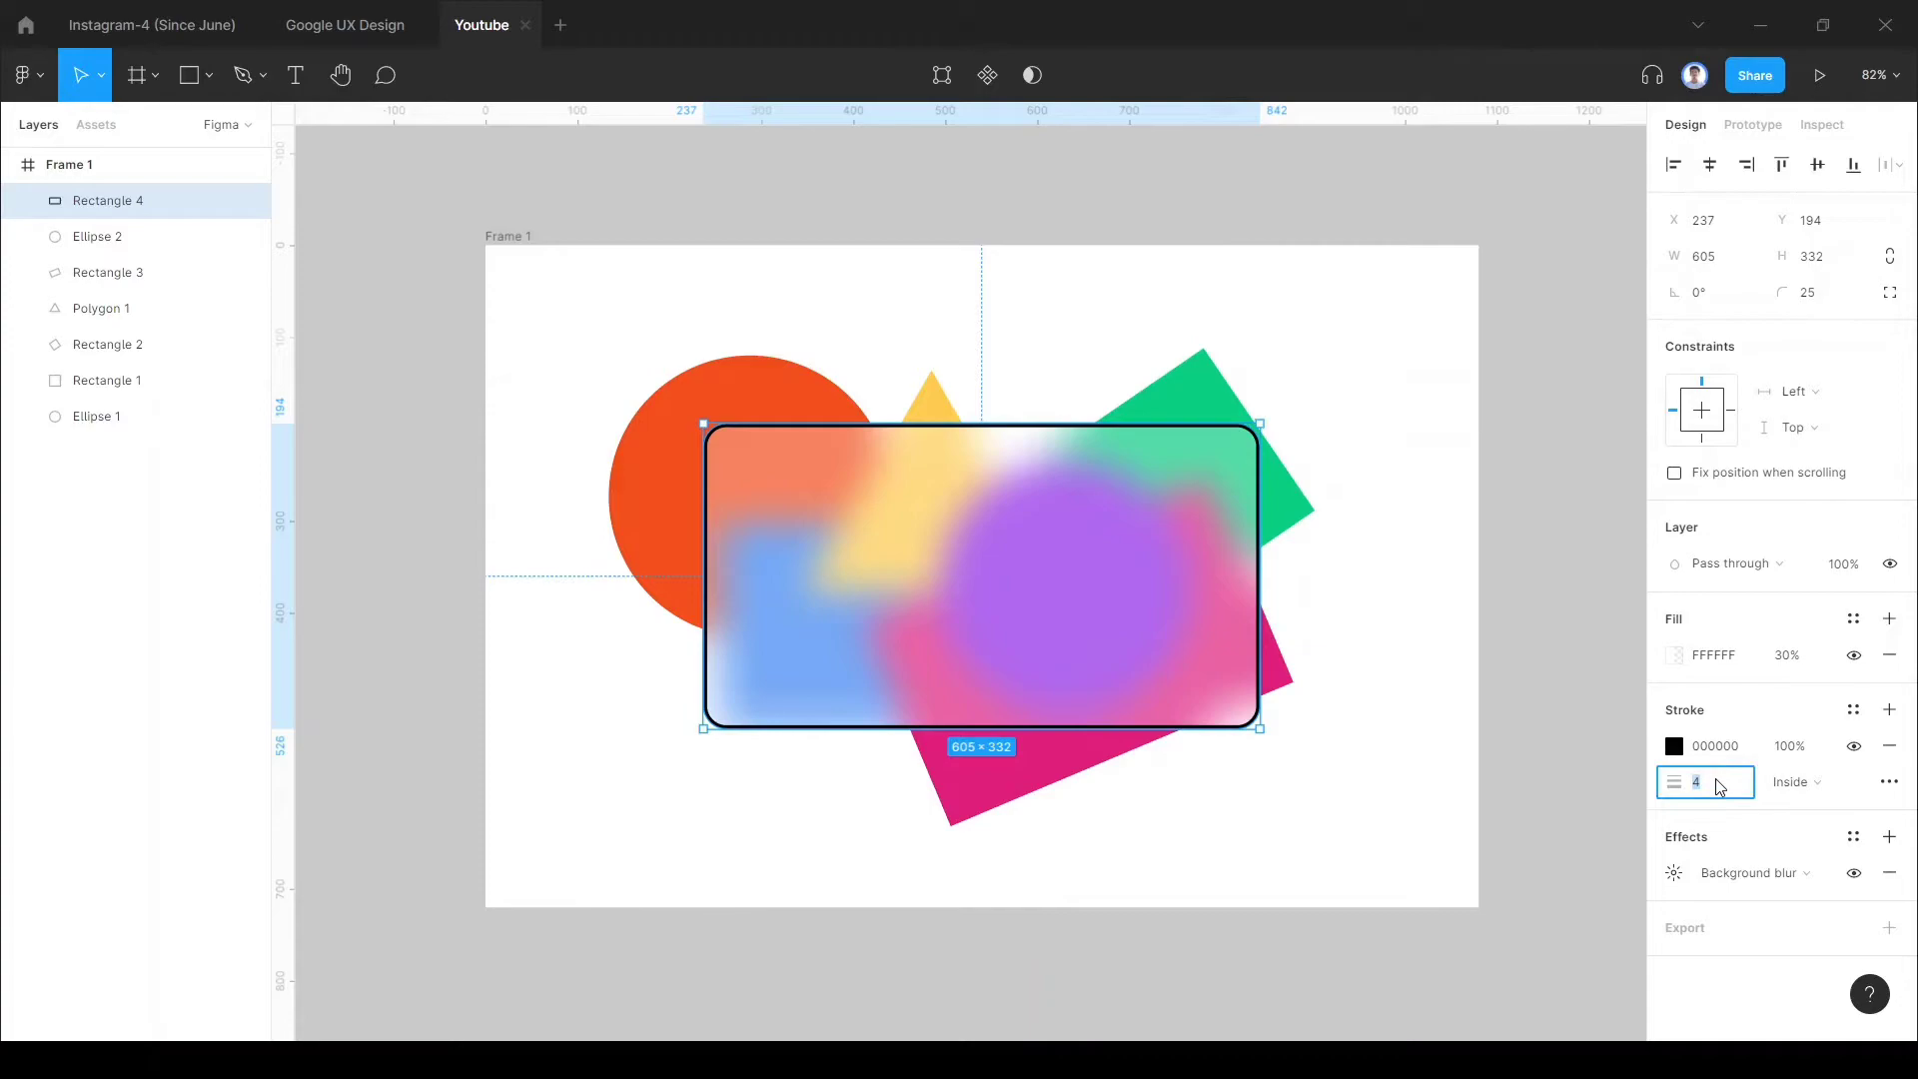
pyautogui.write('3')
pyautogui.press('Return')
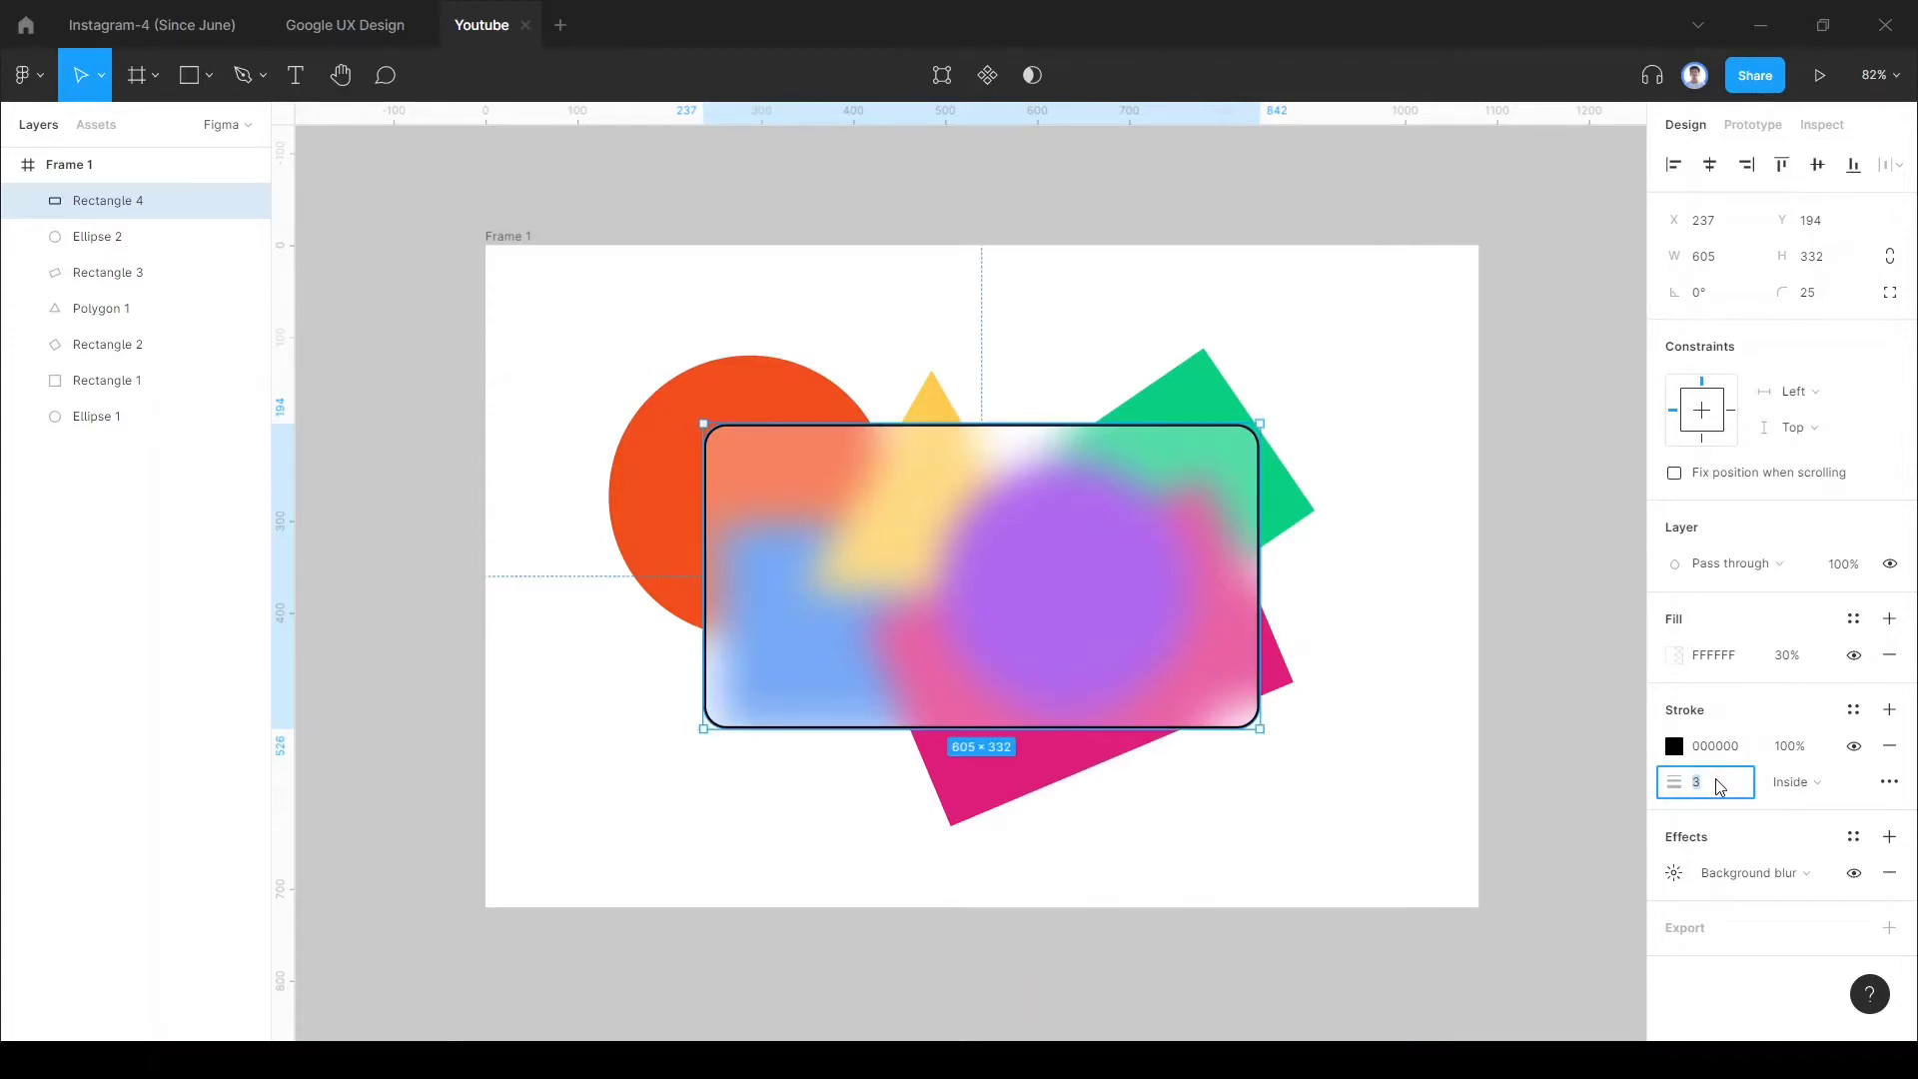
# Step: Change the stroke to a linear gradient running diagonally from the rectangle's upper-left corner to its lower-right corner
pyautogui.click(1674, 747)
pyautogui.click(1411, 455)
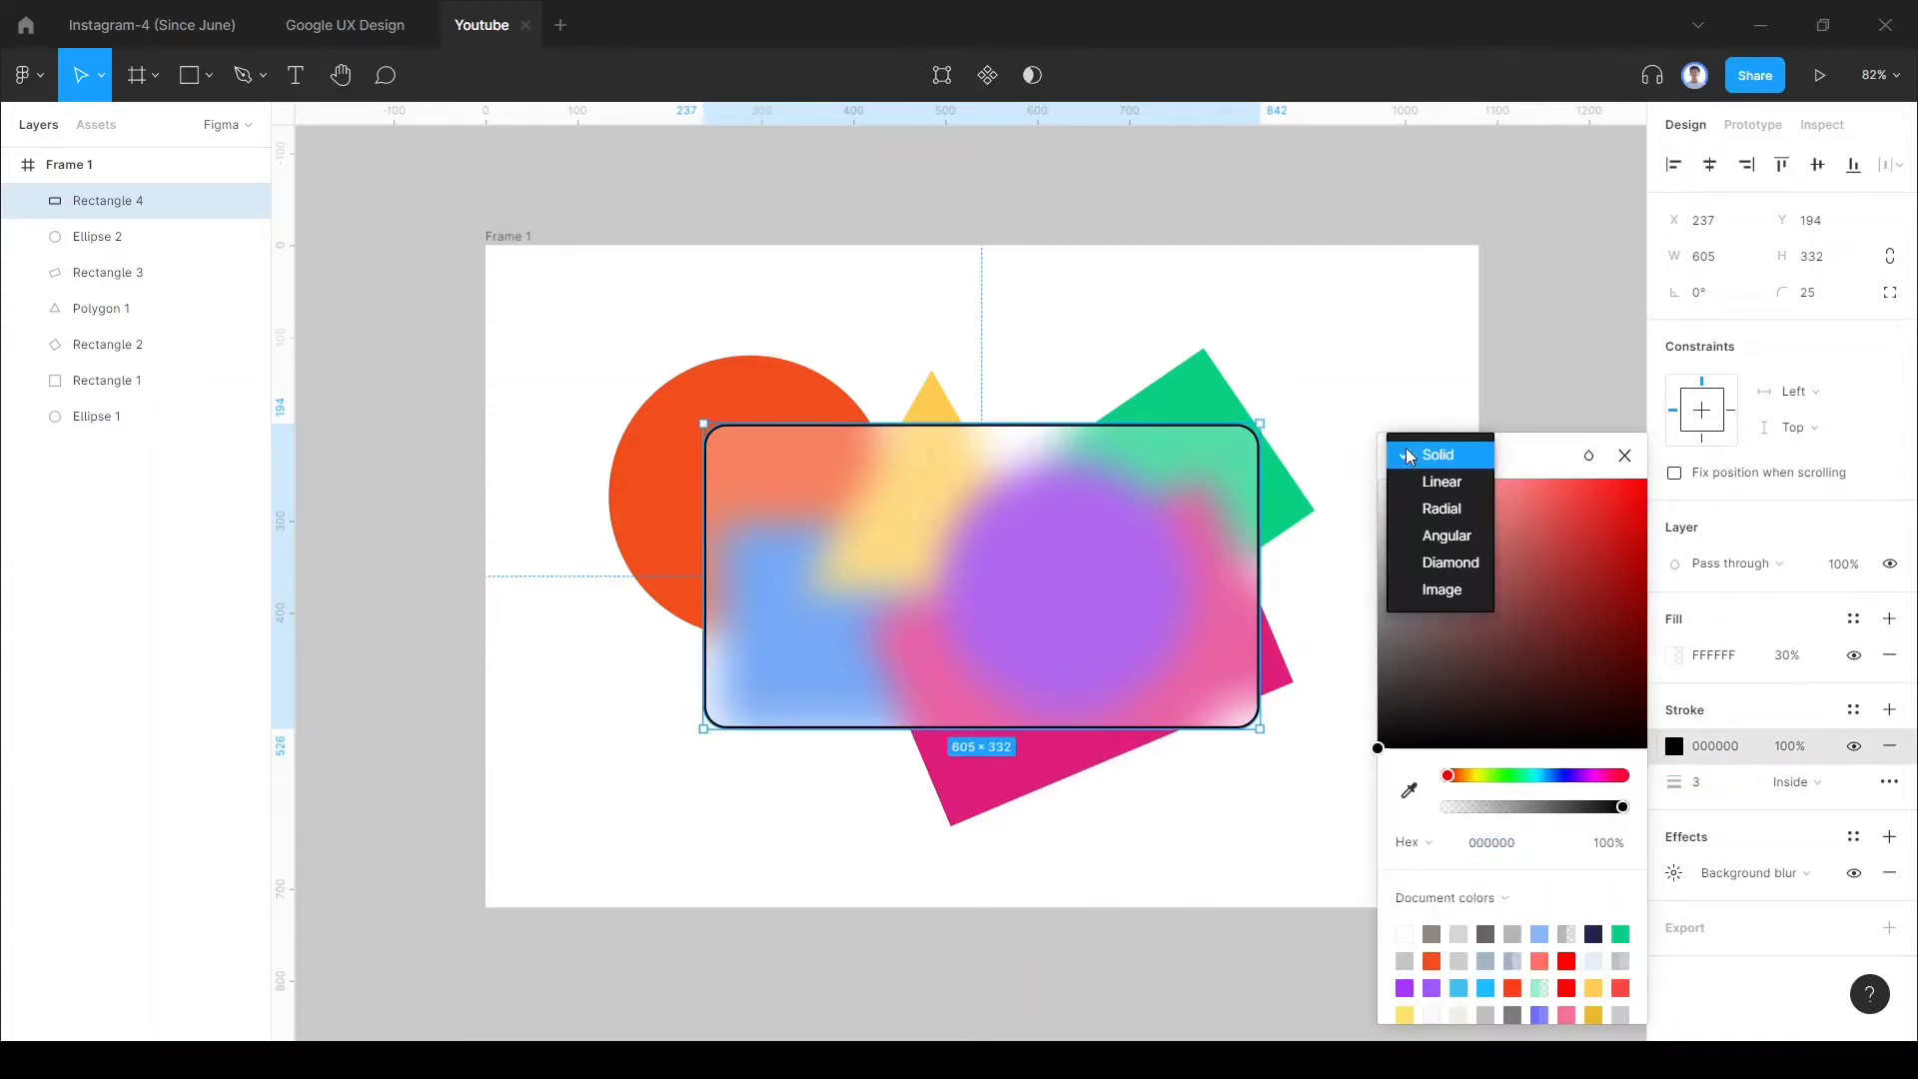
pyautogui.click(1444, 486)
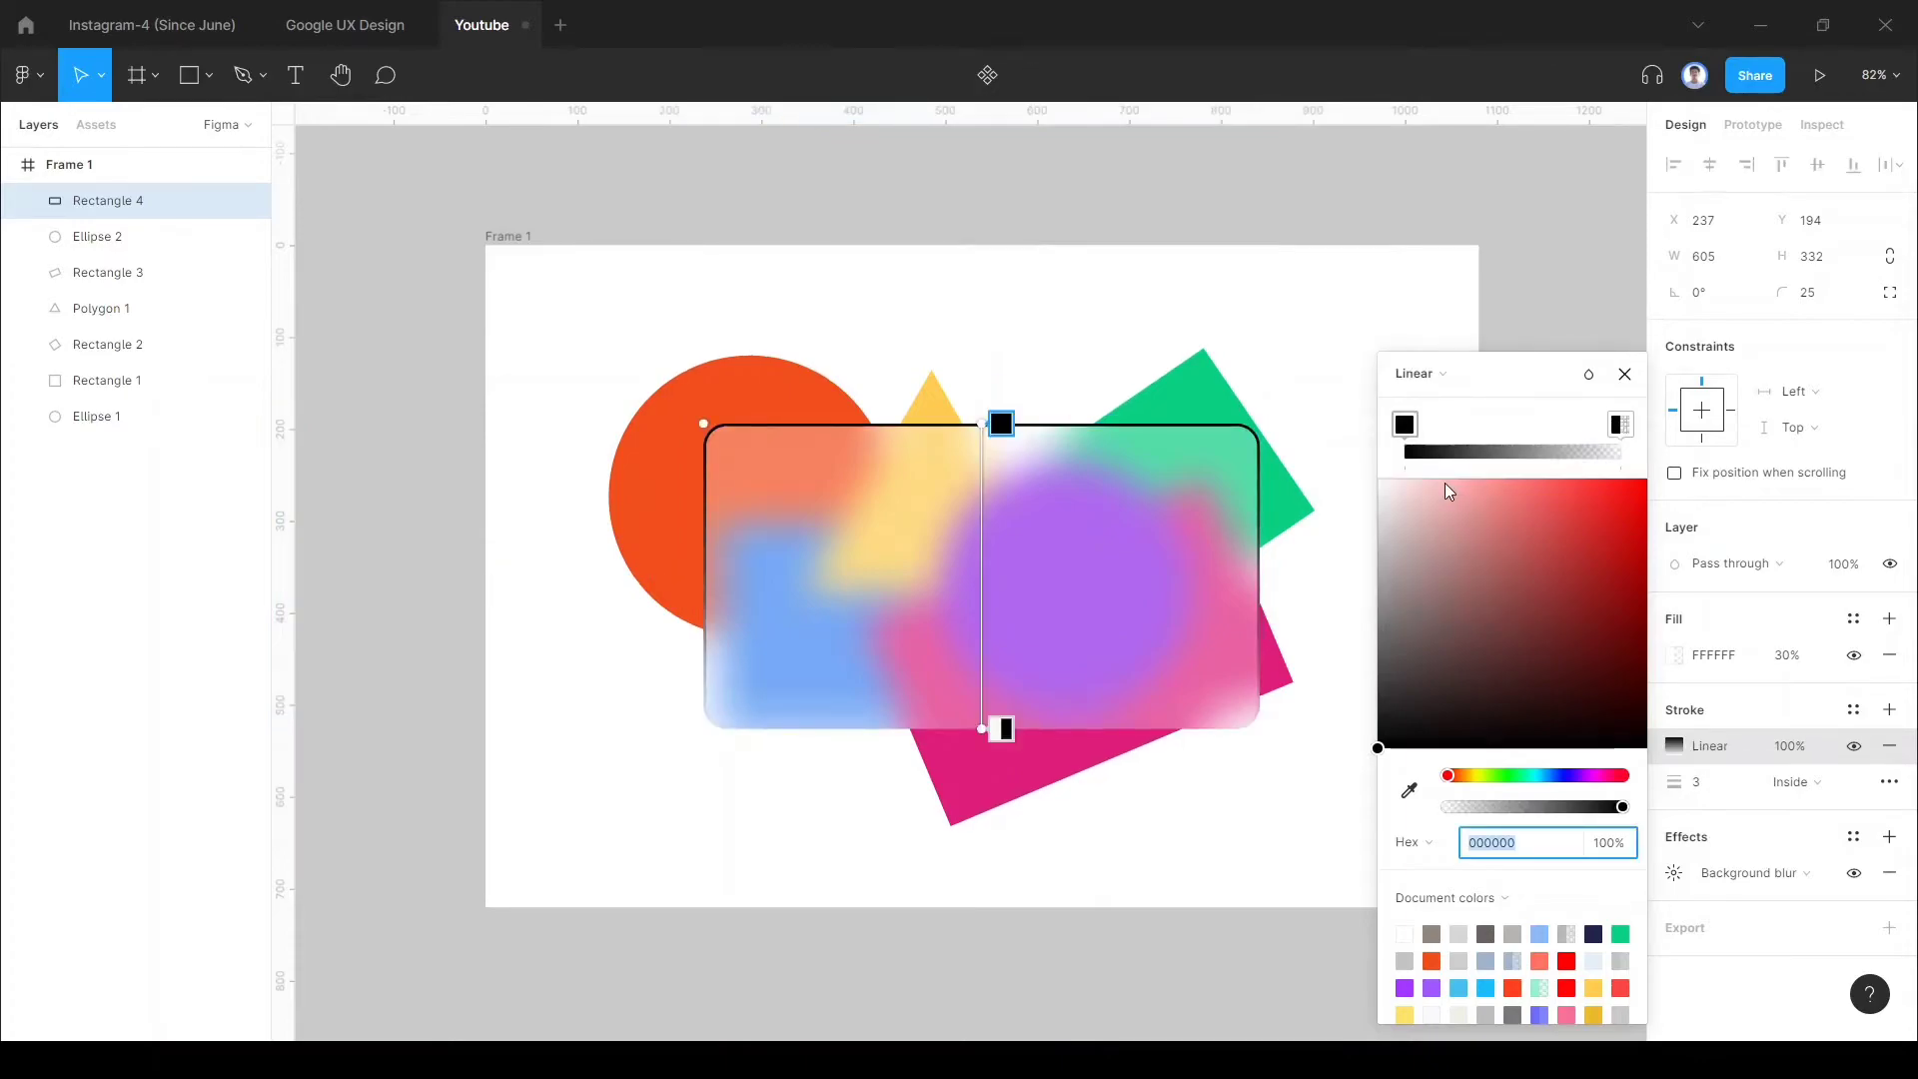
pyautogui.moveTo(982, 426)
pyautogui.mouseDown()
pyautogui.moveTo(833, 459)
pyautogui.moveTo(717, 422)
pyautogui.mouseUp()
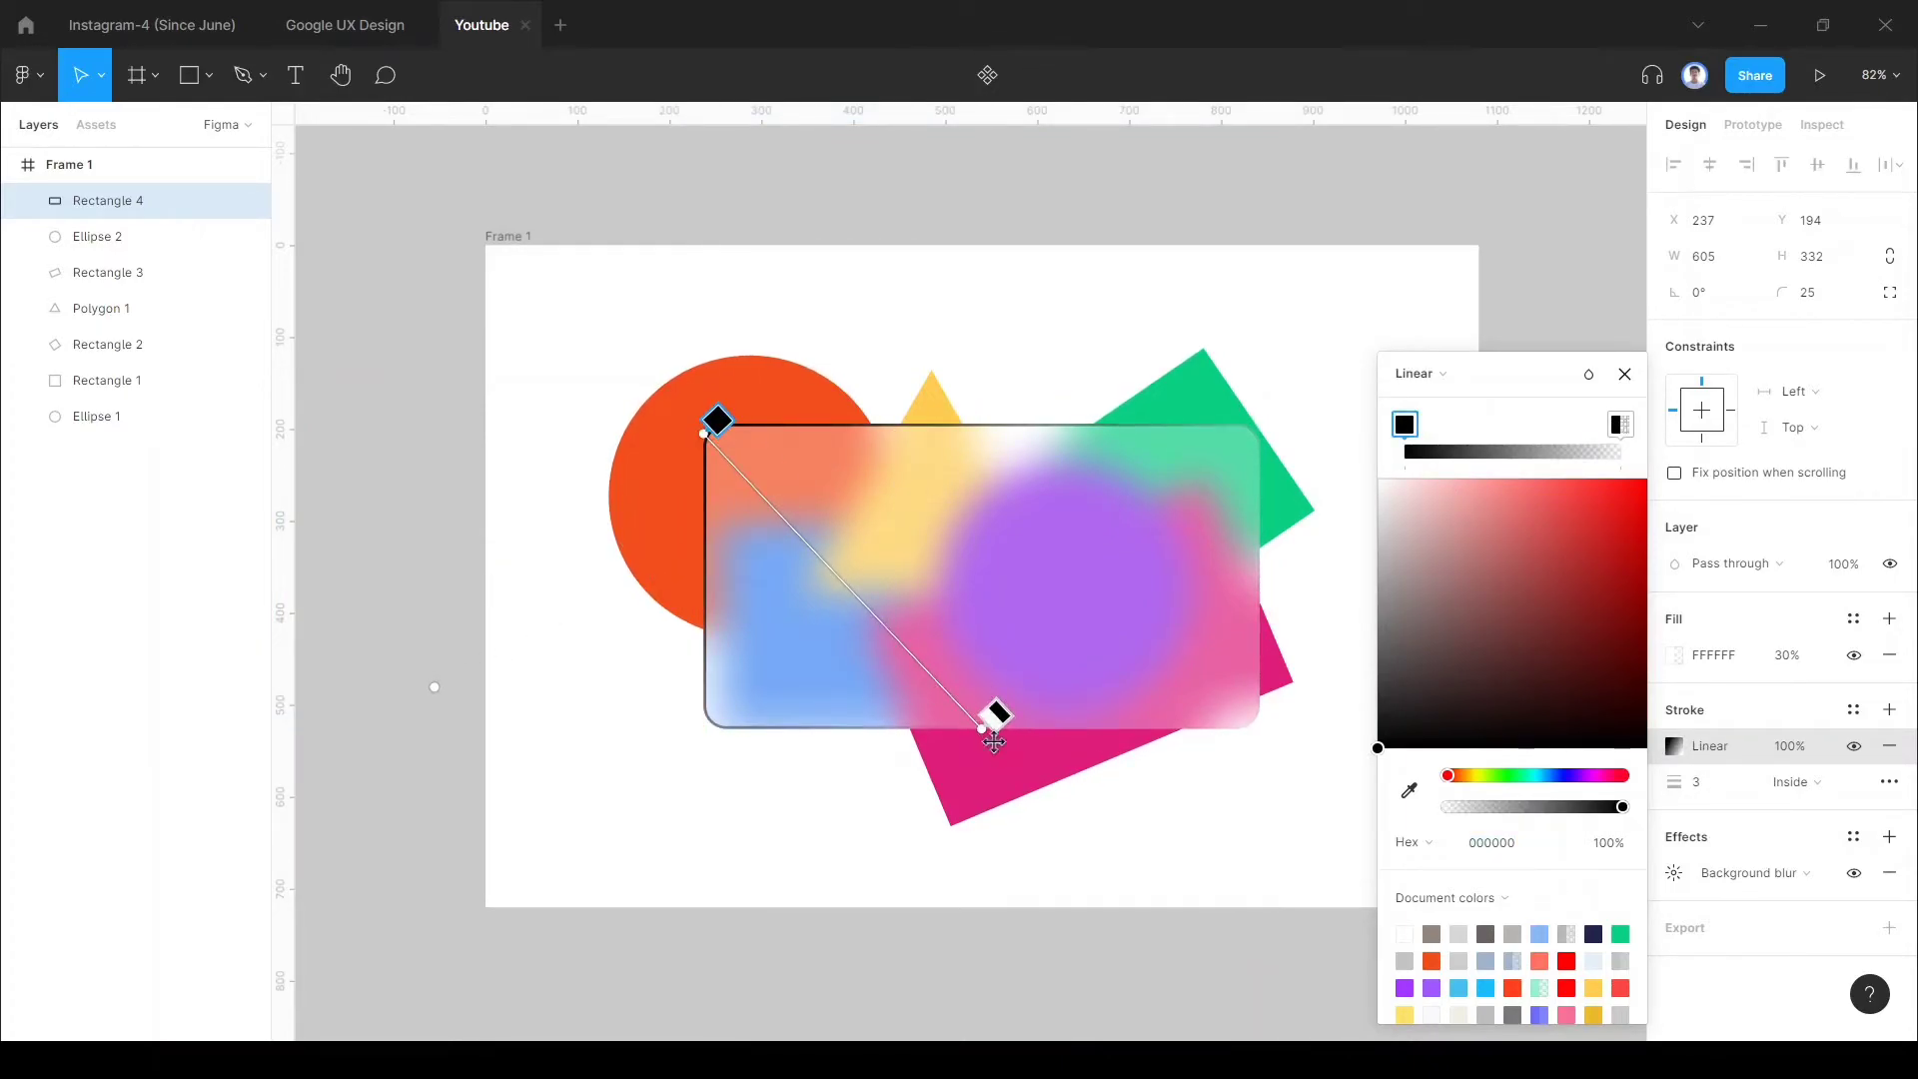
pyautogui.moveTo(991, 719); pyautogui.dragTo(1261, 722)
# Step: Set both end stops of the stroke gradient to white, FFFFFF, and raise the lower-right stop's opacity
pyautogui.click(1619, 428)
pyautogui.moveTo(1431, 522); pyautogui.dragTo(1327, 463)
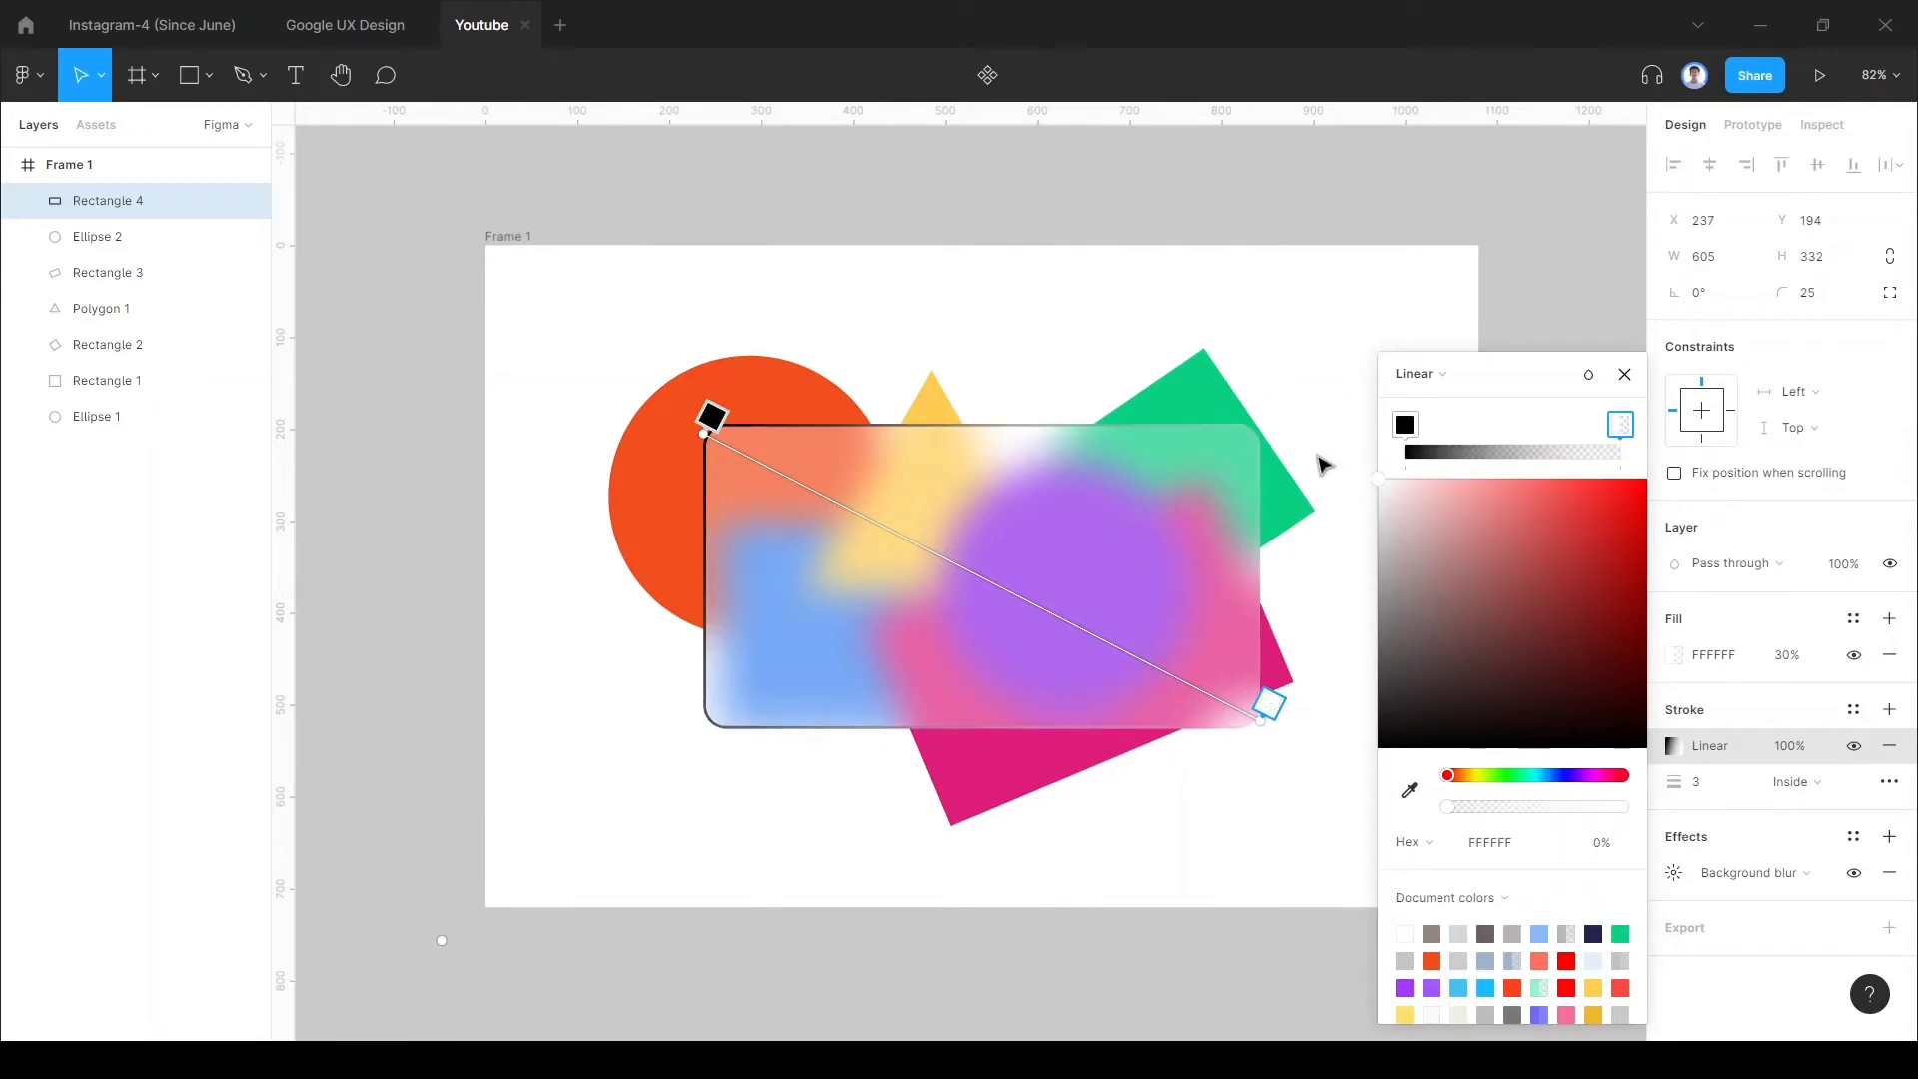
pyautogui.moveTo(1460, 809); pyautogui.dragTo(1548, 809)
pyautogui.click(1405, 424)
pyautogui.moveTo(1393, 504); pyautogui.dragTo(1377, 491)
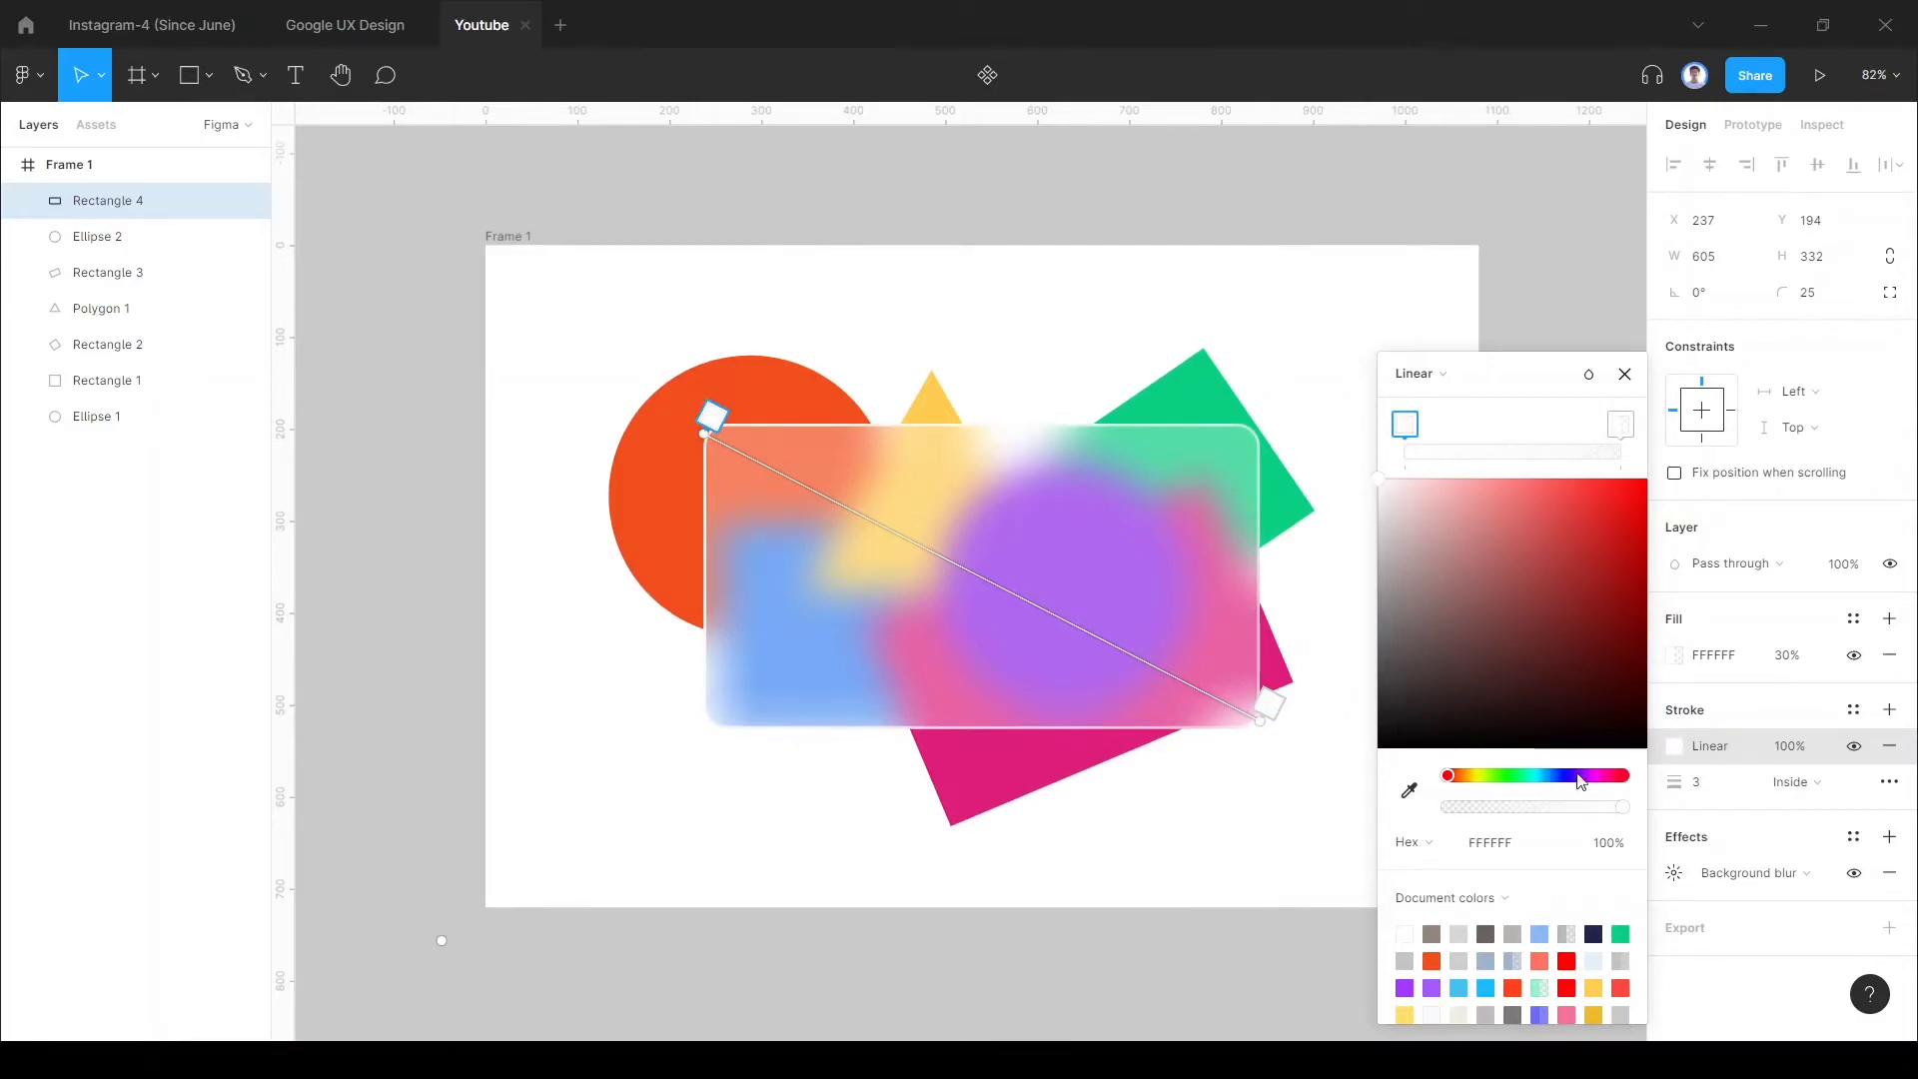
# Step: Lower the opacity of the gradient's starting stop, and add a white stop at 28% opacity near its end
pyautogui.moveTo(1625, 807)
pyautogui.mouseDown()
pyautogui.moveTo(1443, 814)
pyautogui.moveTo(1481, 814)
pyautogui.mouseUp()
pyautogui.click(1616, 446)
pyautogui.moveTo(1553, 813); pyautogui.dragTo(1502, 814)
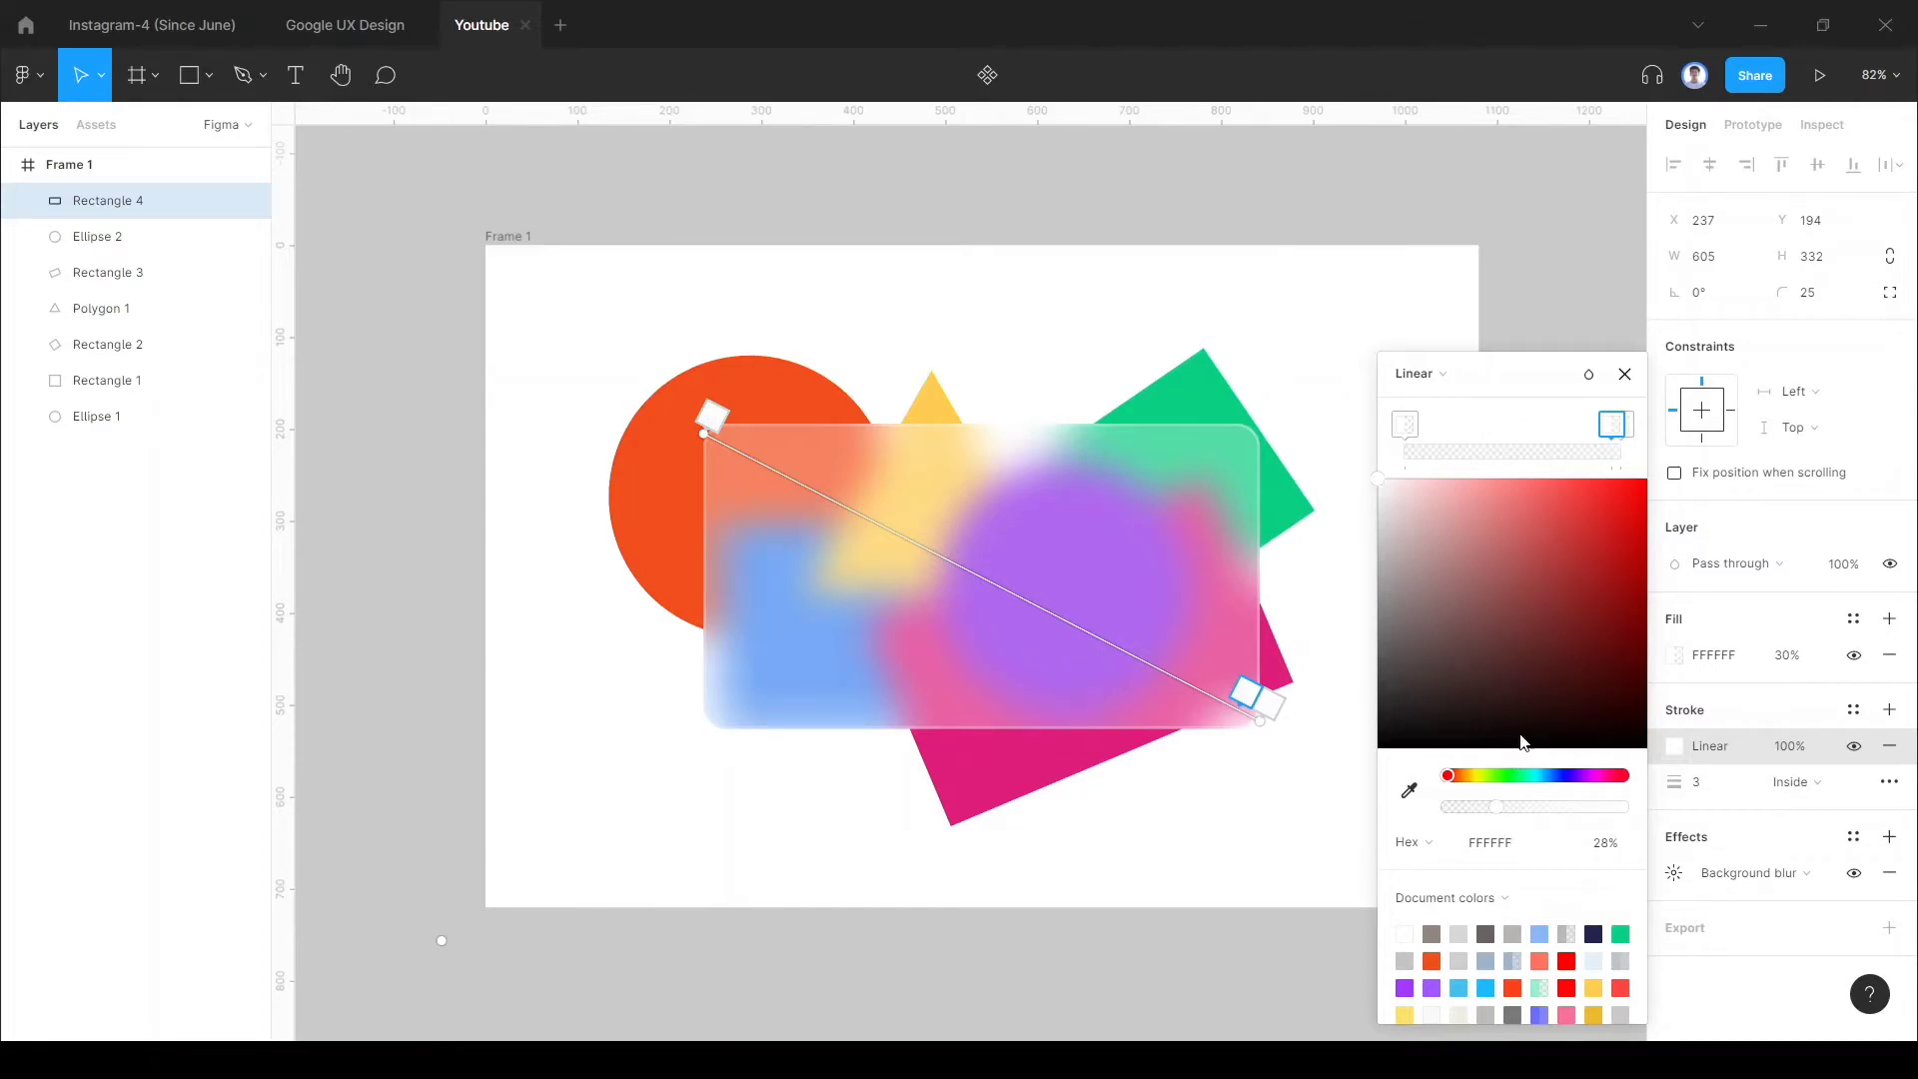
pyautogui.click(1624, 375)
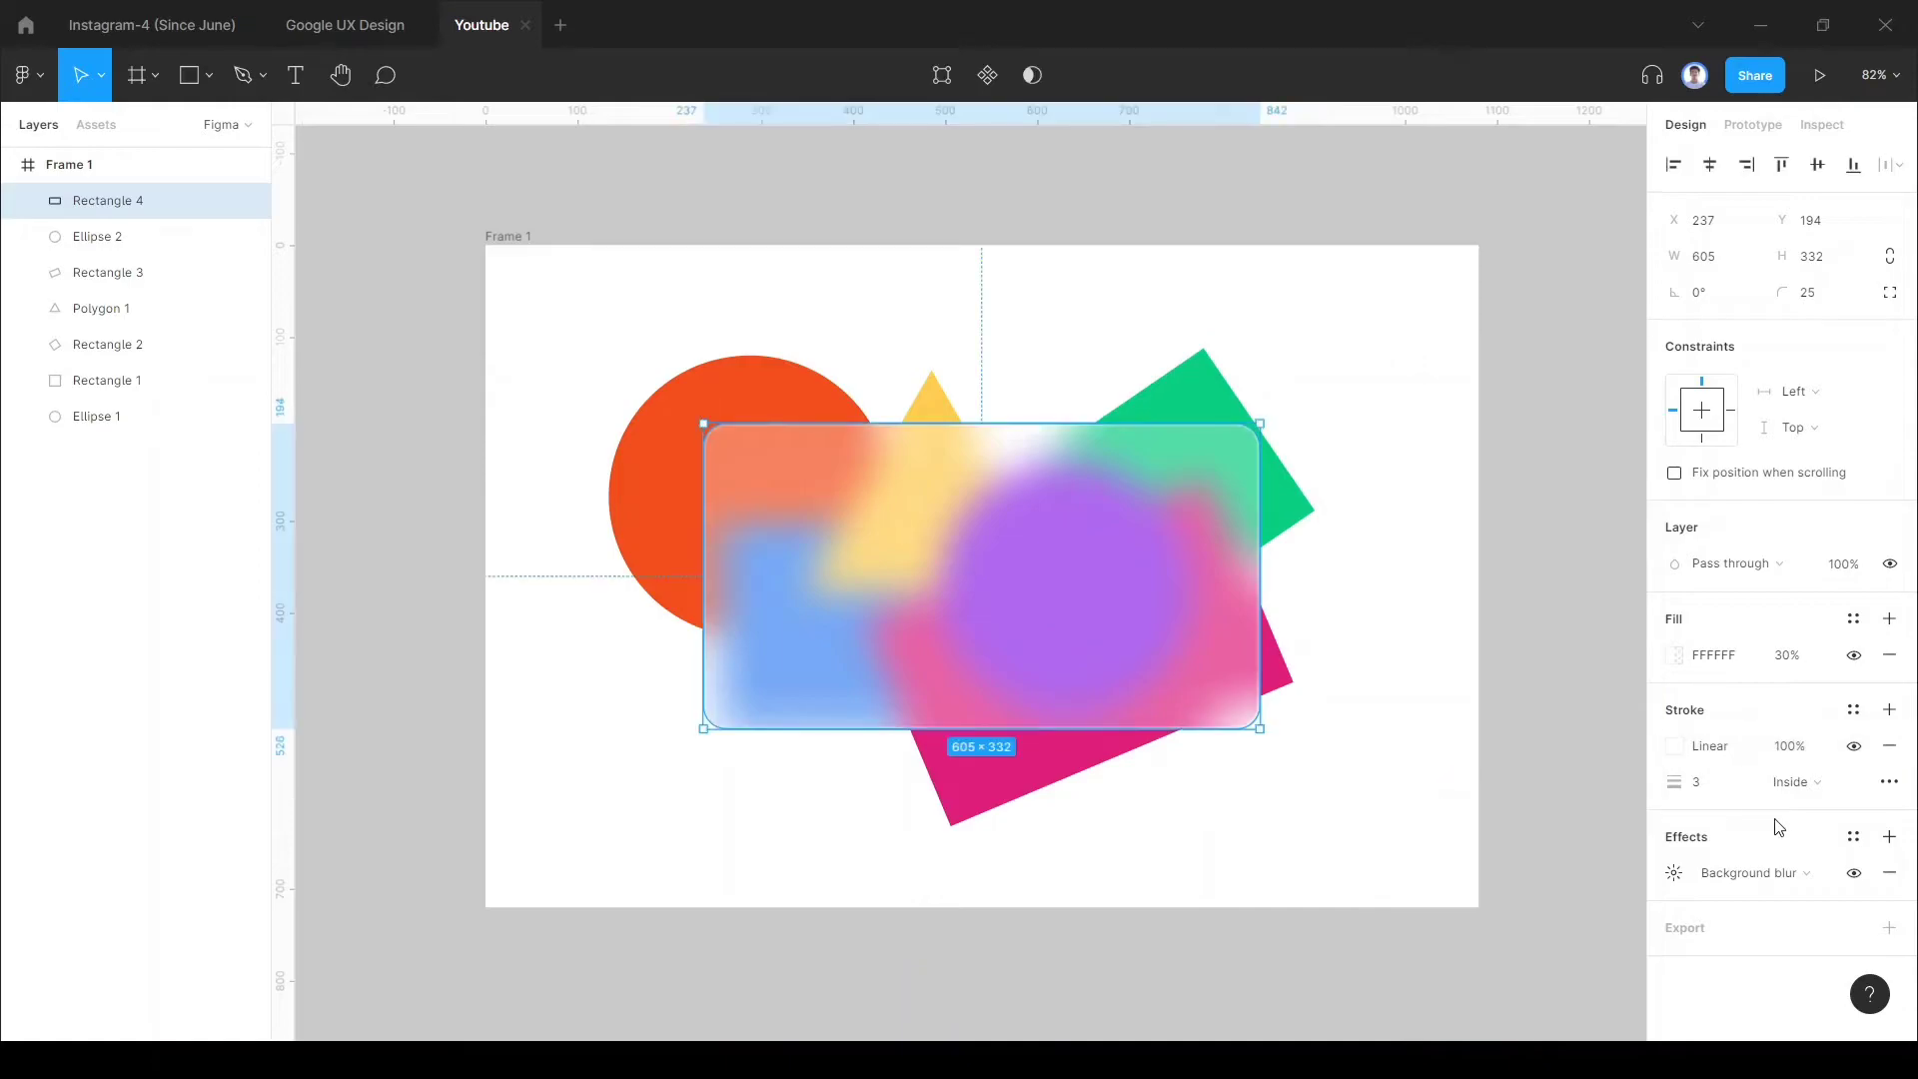
# Step: Reduce the glass rectangle's stroke weight to 2
pyautogui.click(1544, 758)
pyautogui.click(1221, 599)
pyautogui.click(1716, 781)
pyautogui.write('2')
pyautogui.click(1457, 771)
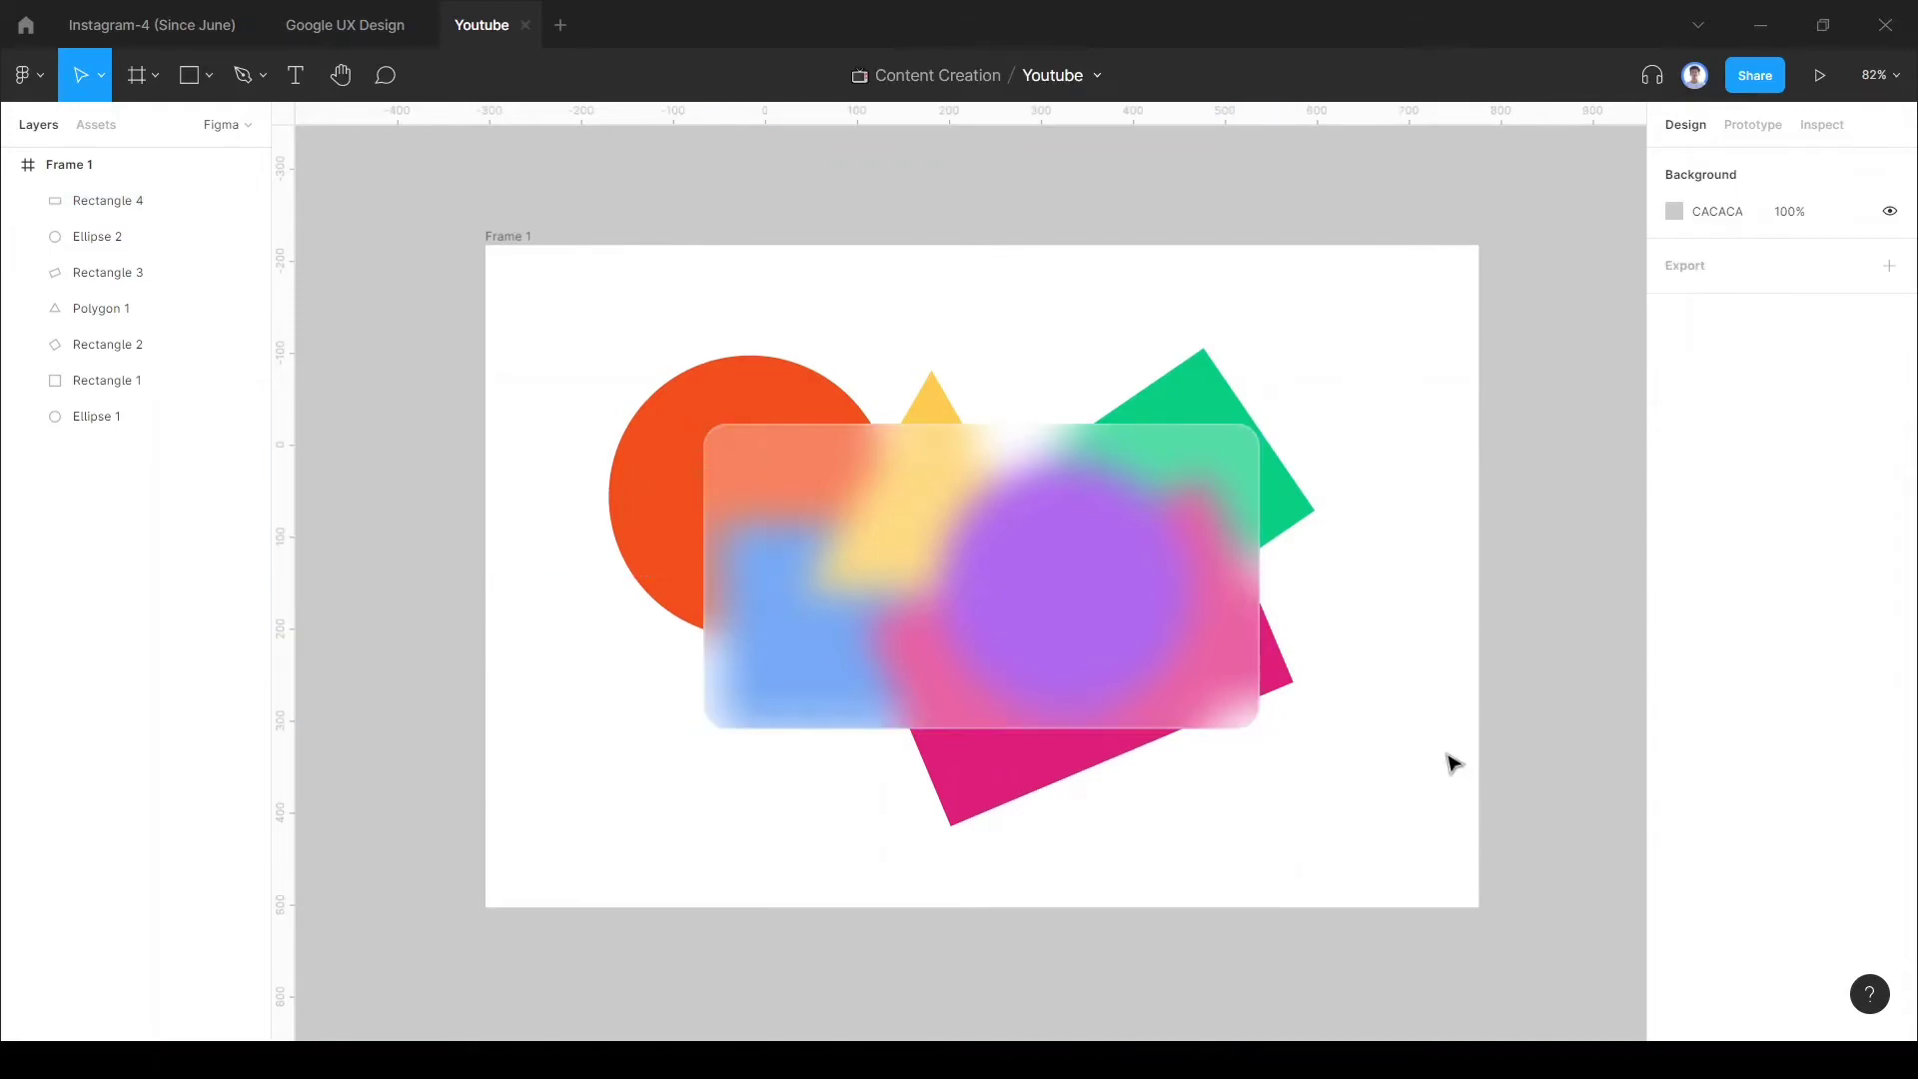
pyautogui.click(1059, 643)
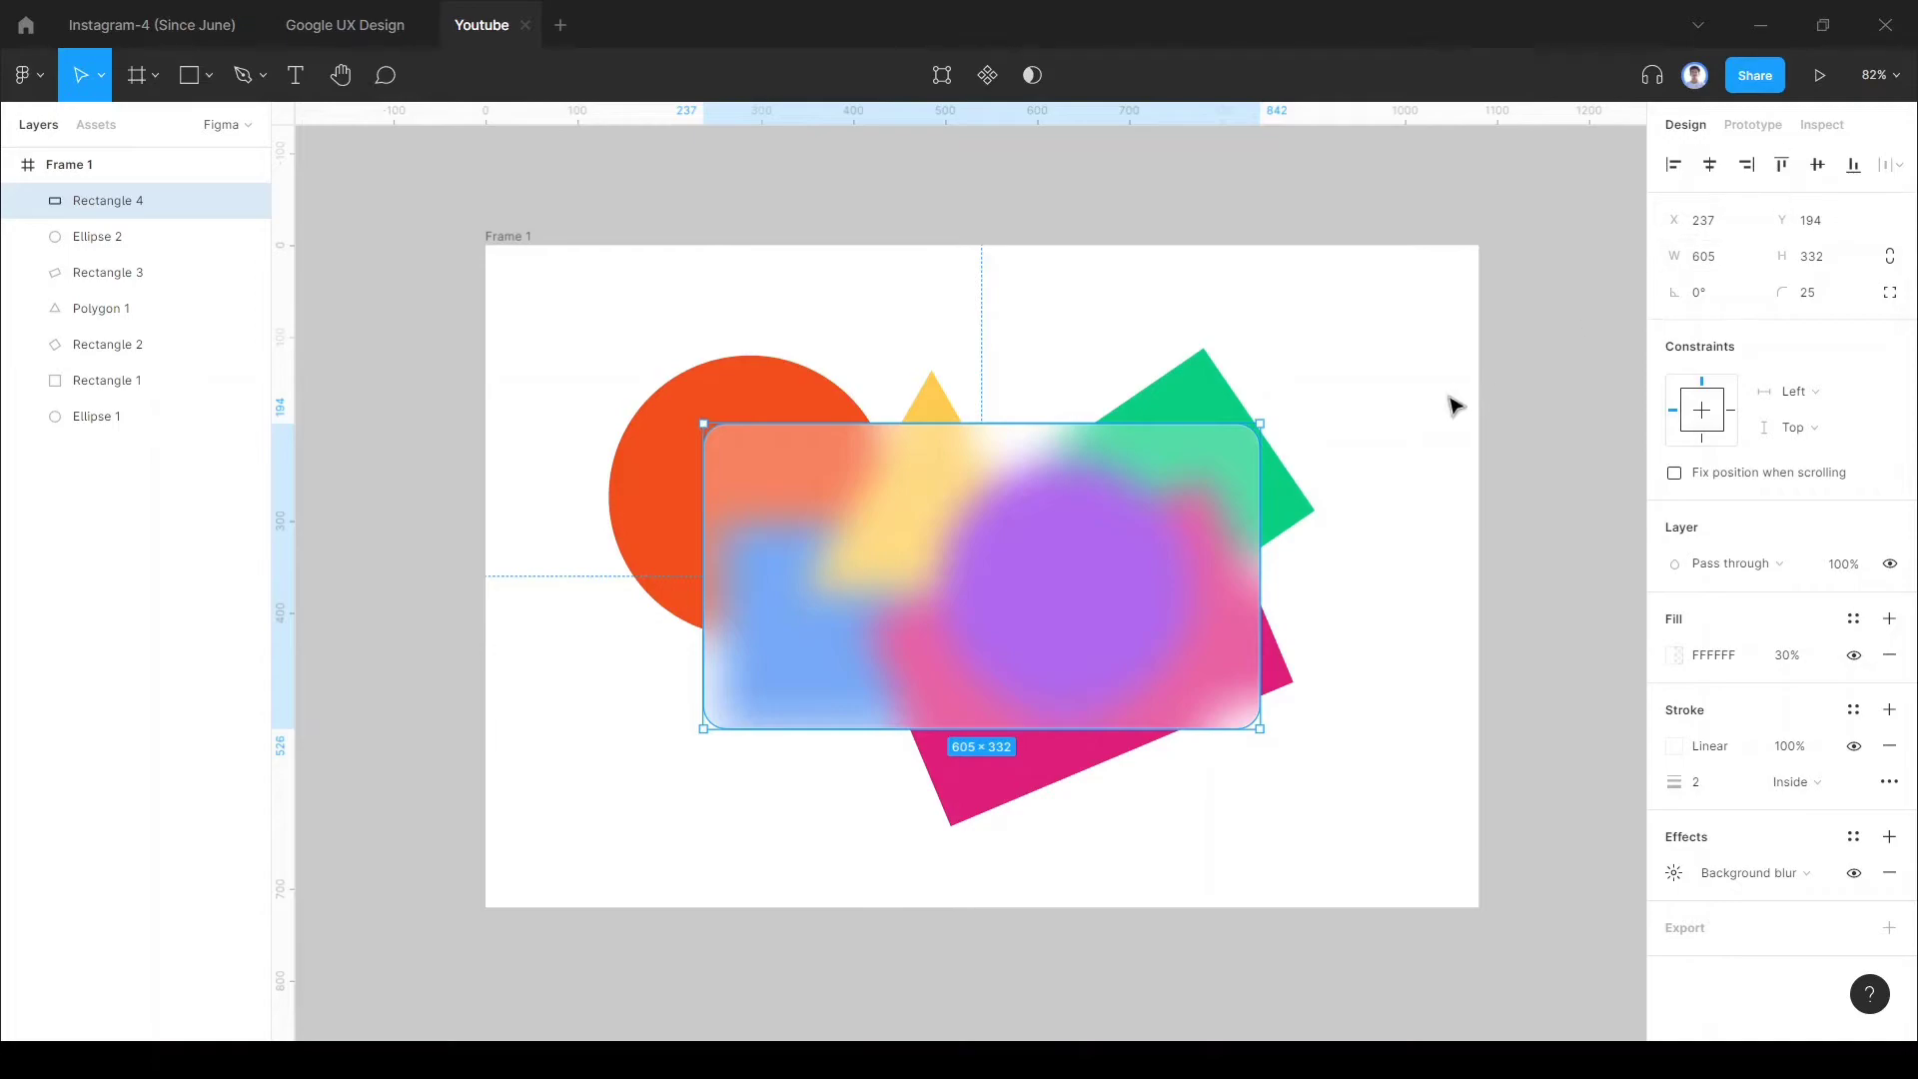
pyautogui.click(1410, 417)
pyautogui.click(971, 560)
pyautogui.click(1041, 357)
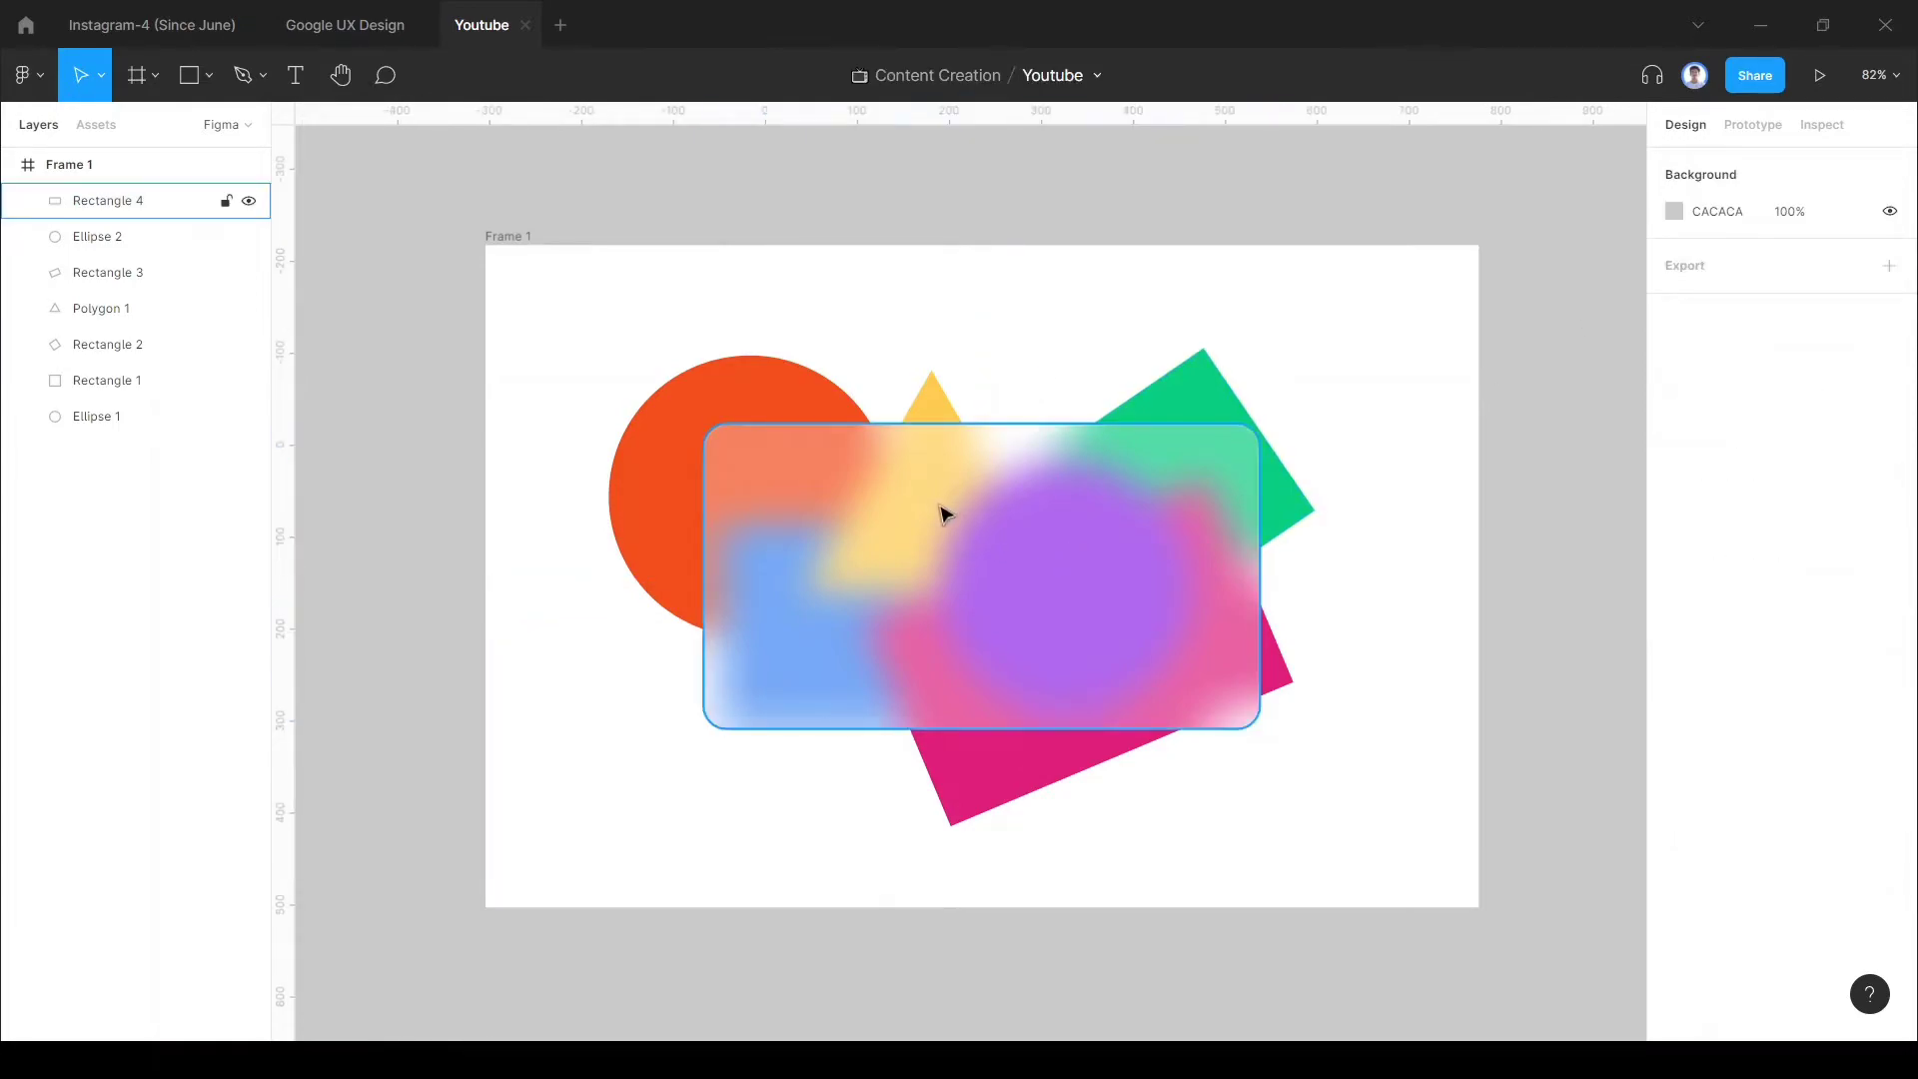
pyautogui.click(793, 636)
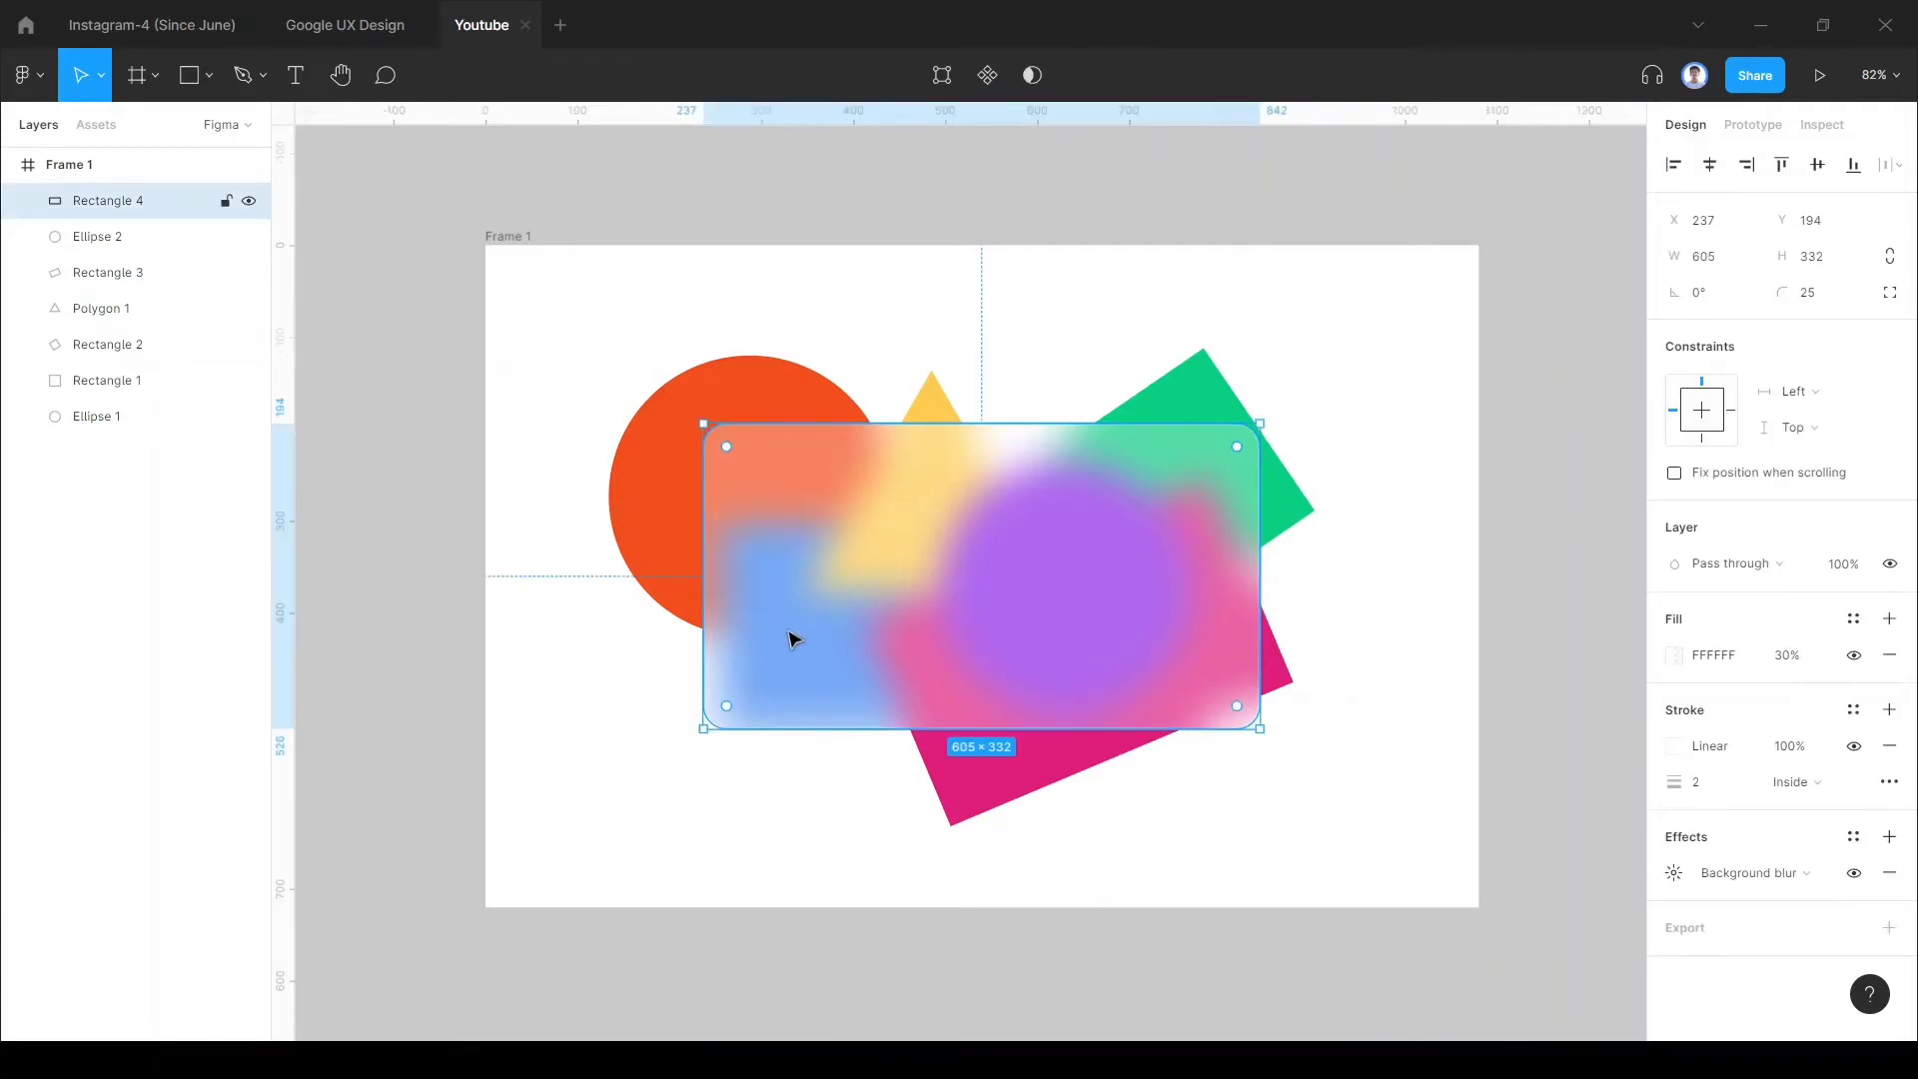
# Step: Resize the blue rectangle to about 225 × 227 and move it to about X 187, Y 342, past the glass panel's lower-left corner
pyautogui.click(96, 379)
pyautogui.moveTo(866, 615); pyautogui.dragTo(811, 665)
pyautogui.moveTo(811, 754)
pyautogui.mouseDown()
pyautogui.moveTo(811, 797)
pyautogui.moveTo(819, 774)
pyautogui.mouseUp()
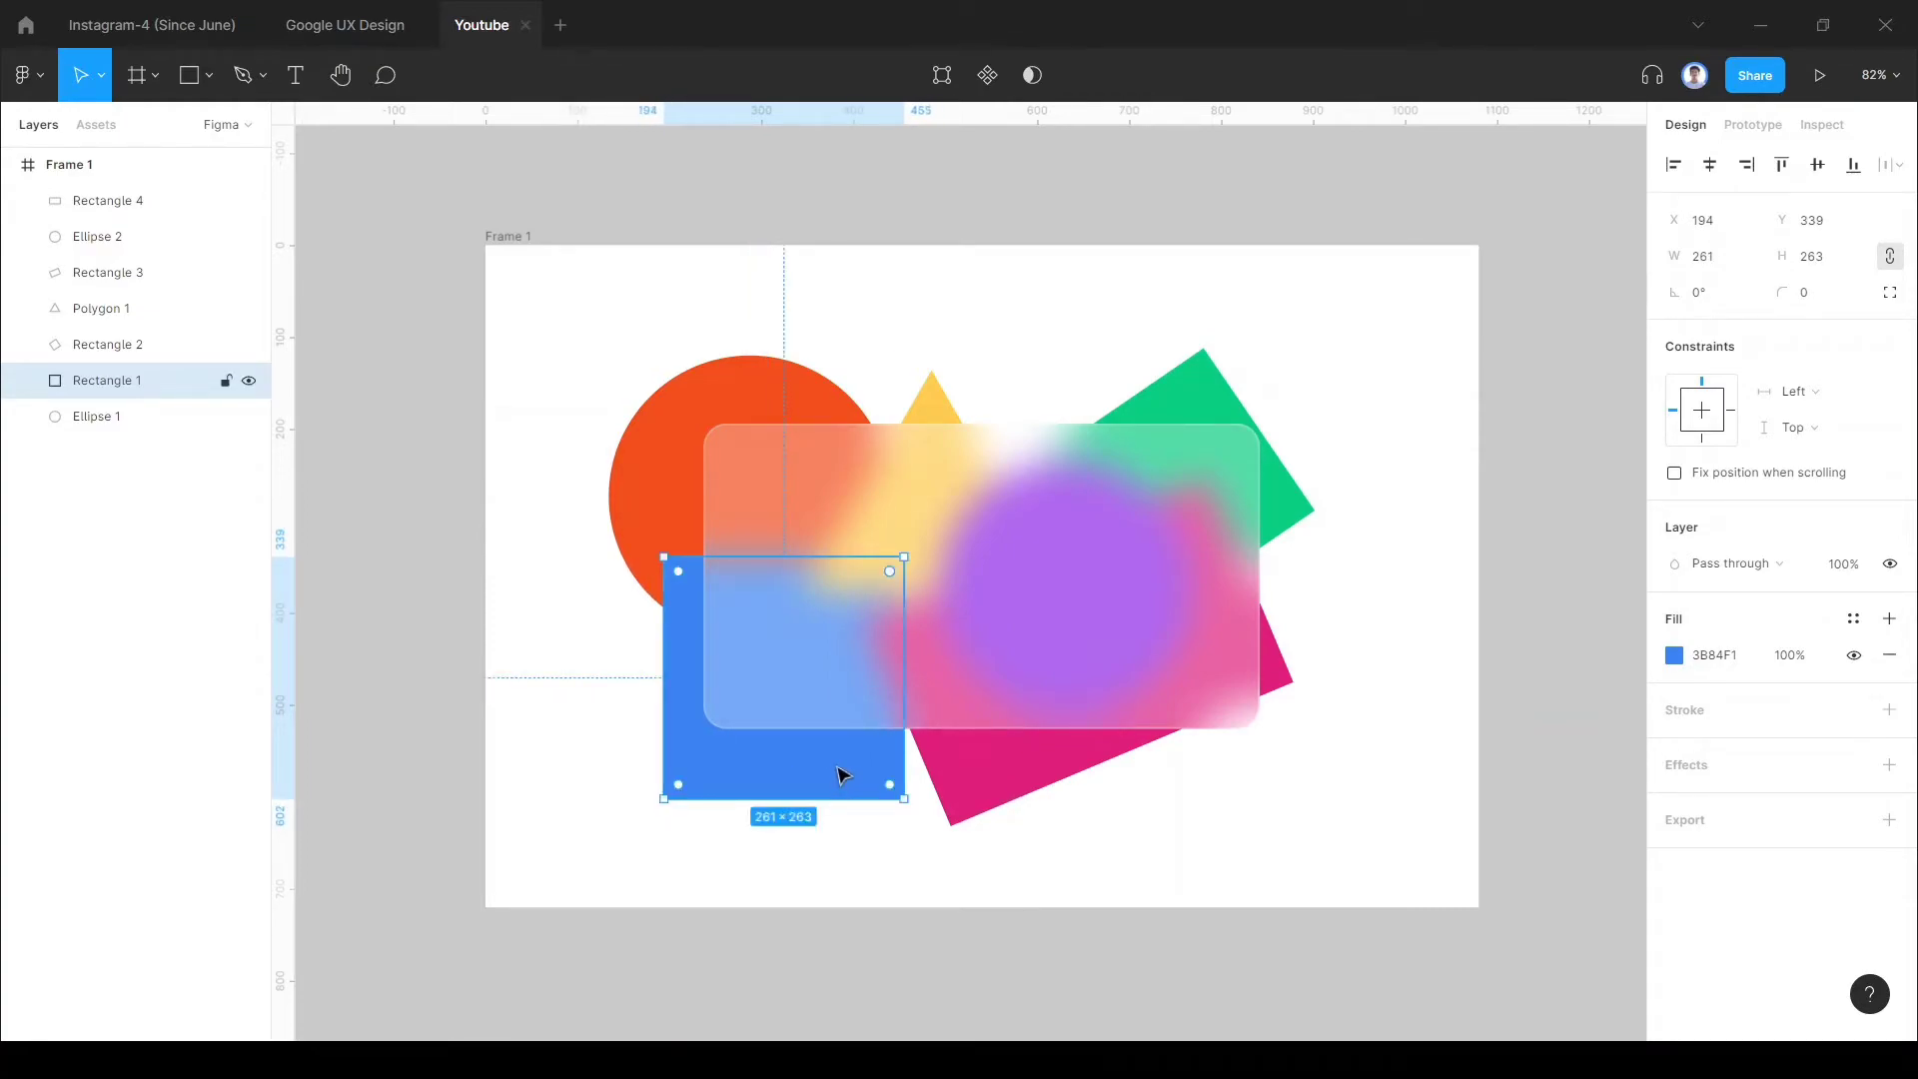
pyautogui.moveTo(830, 779); pyautogui.dragTo(805, 753)
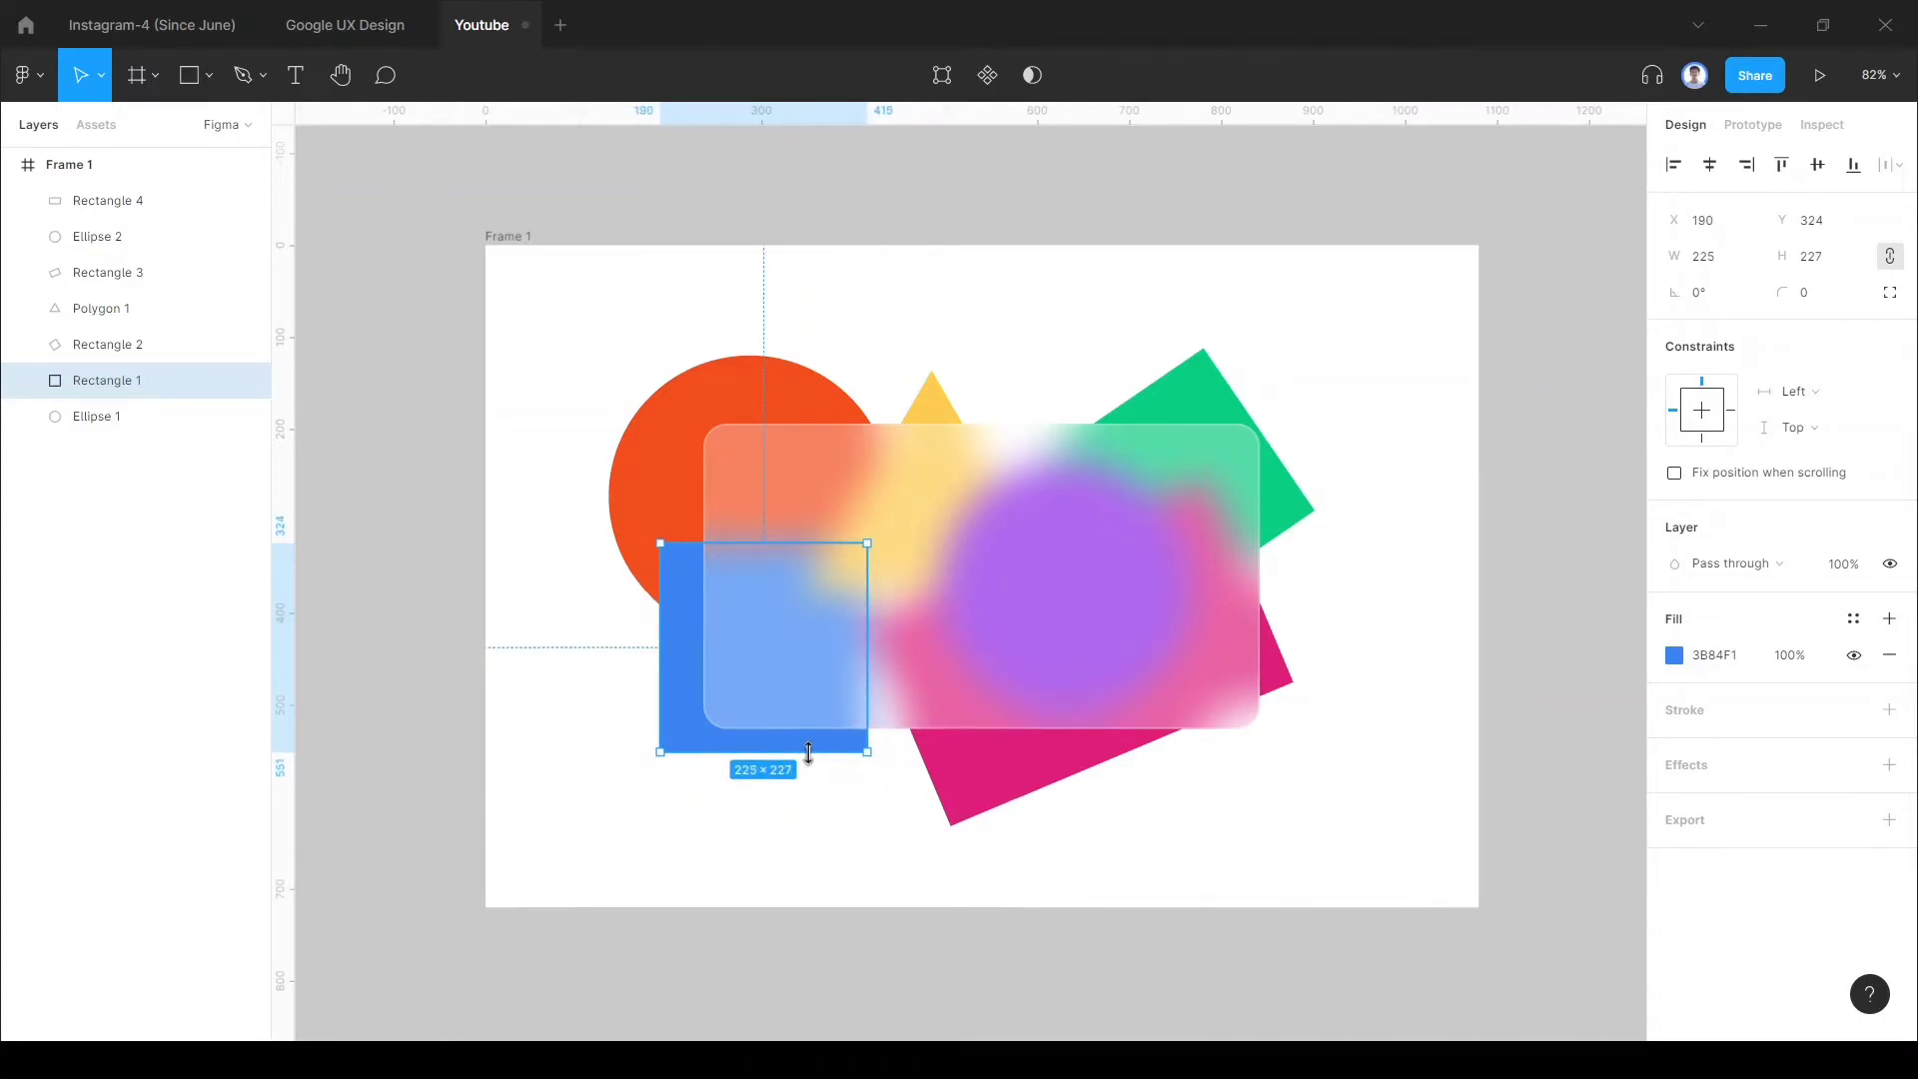
pyautogui.moveTo(796, 658); pyautogui.dragTo(871, 729)
# Step: Enlarge the yellow triangle to about 390 × 390 and move it slightly up and to the right
pyautogui.click(932, 391)
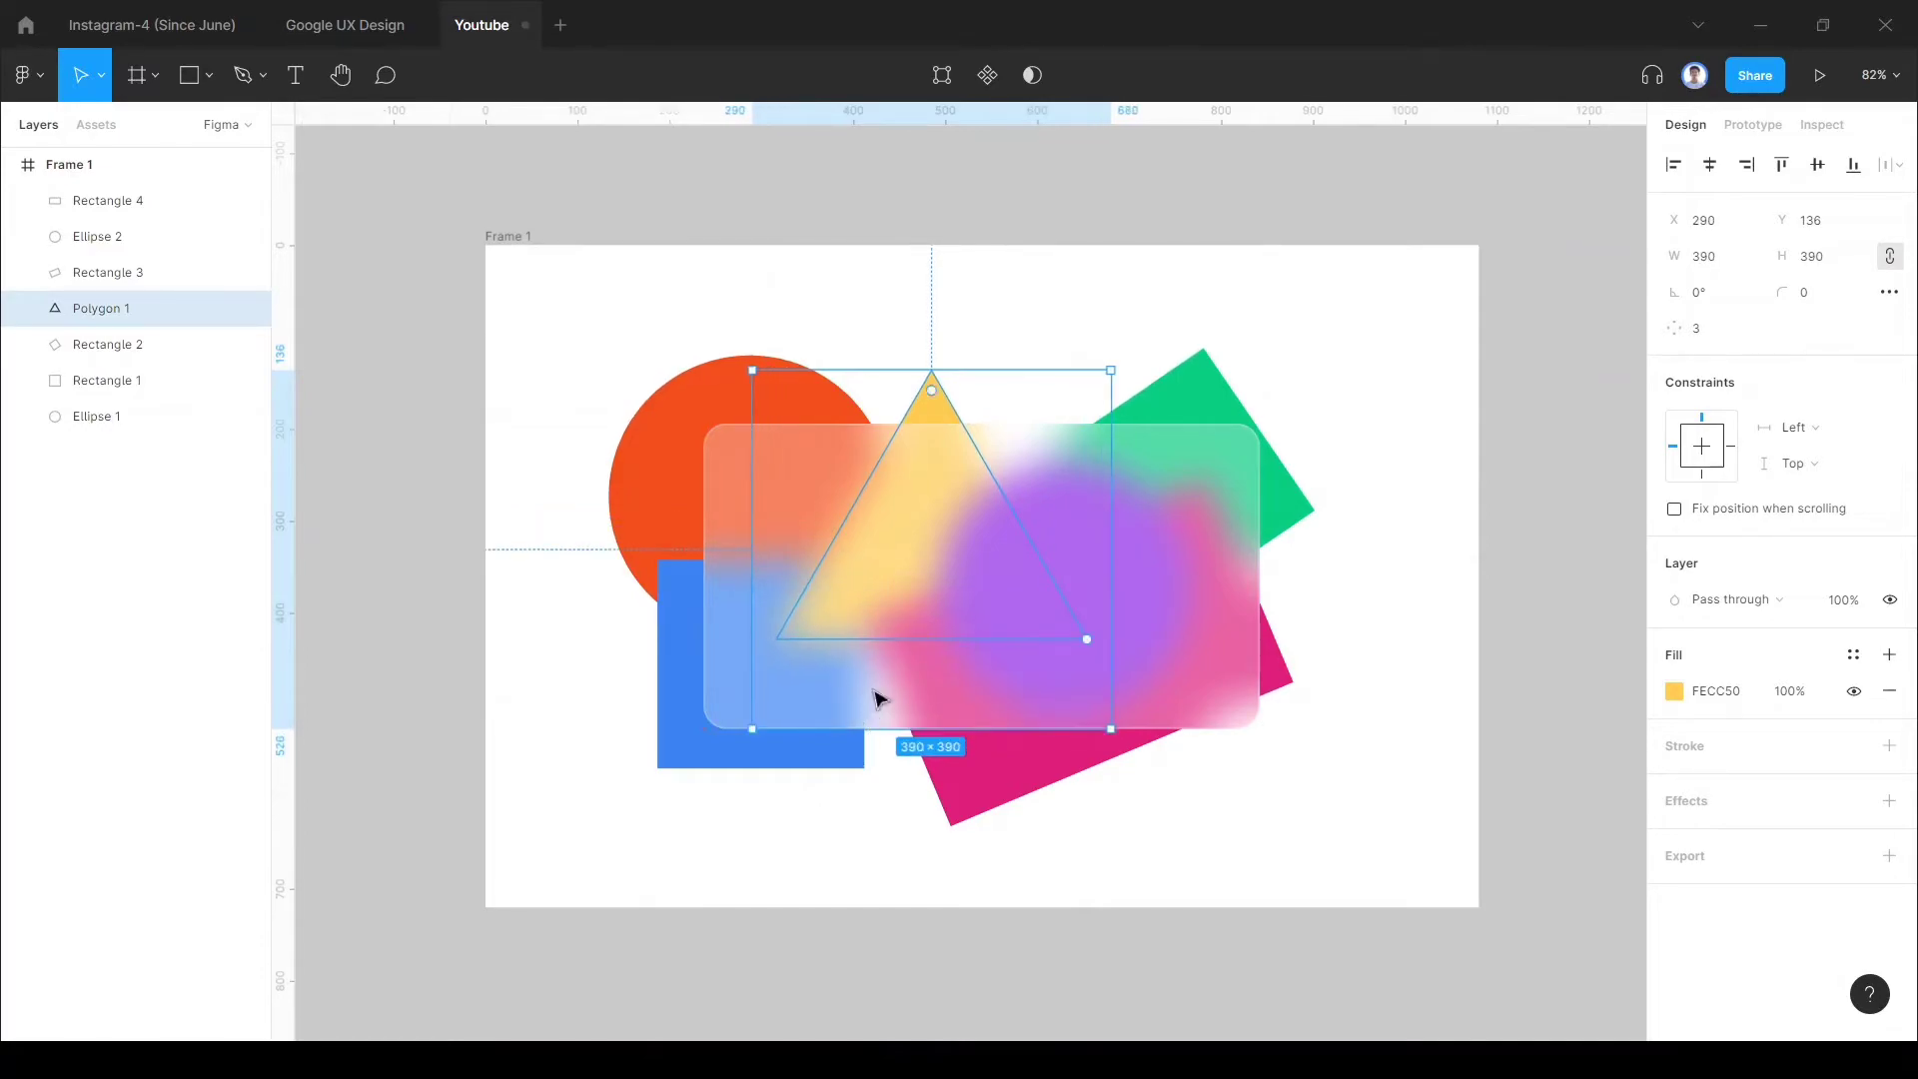
pyautogui.moveTo(942, 411); pyautogui.dragTo(961, 393)
# Step: Stretch the tilted pink rectangle's left side outward until it overlaps the blue rectangle
pyautogui.click(927, 768)
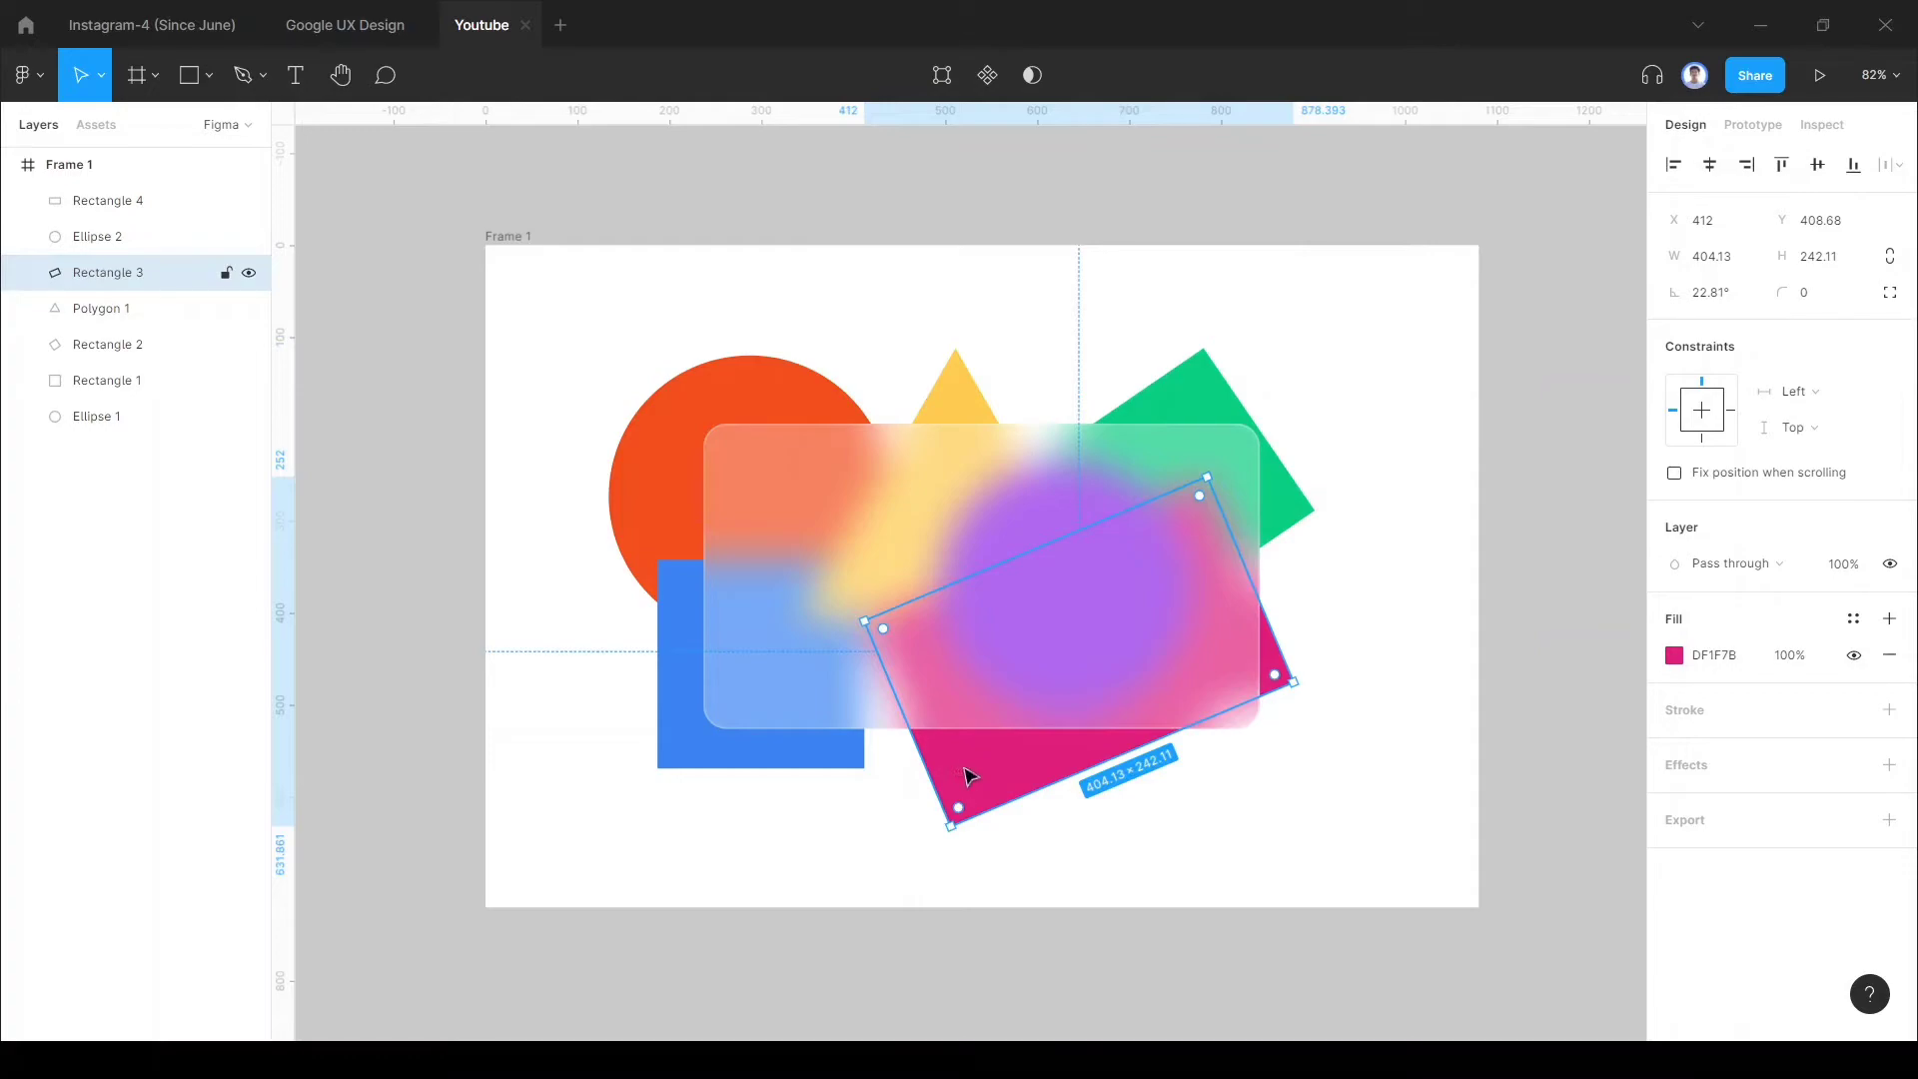
pyautogui.moveTo(896, 699); pyautogui.dragTo(835, 712)
pyautogui.click(781, 757)
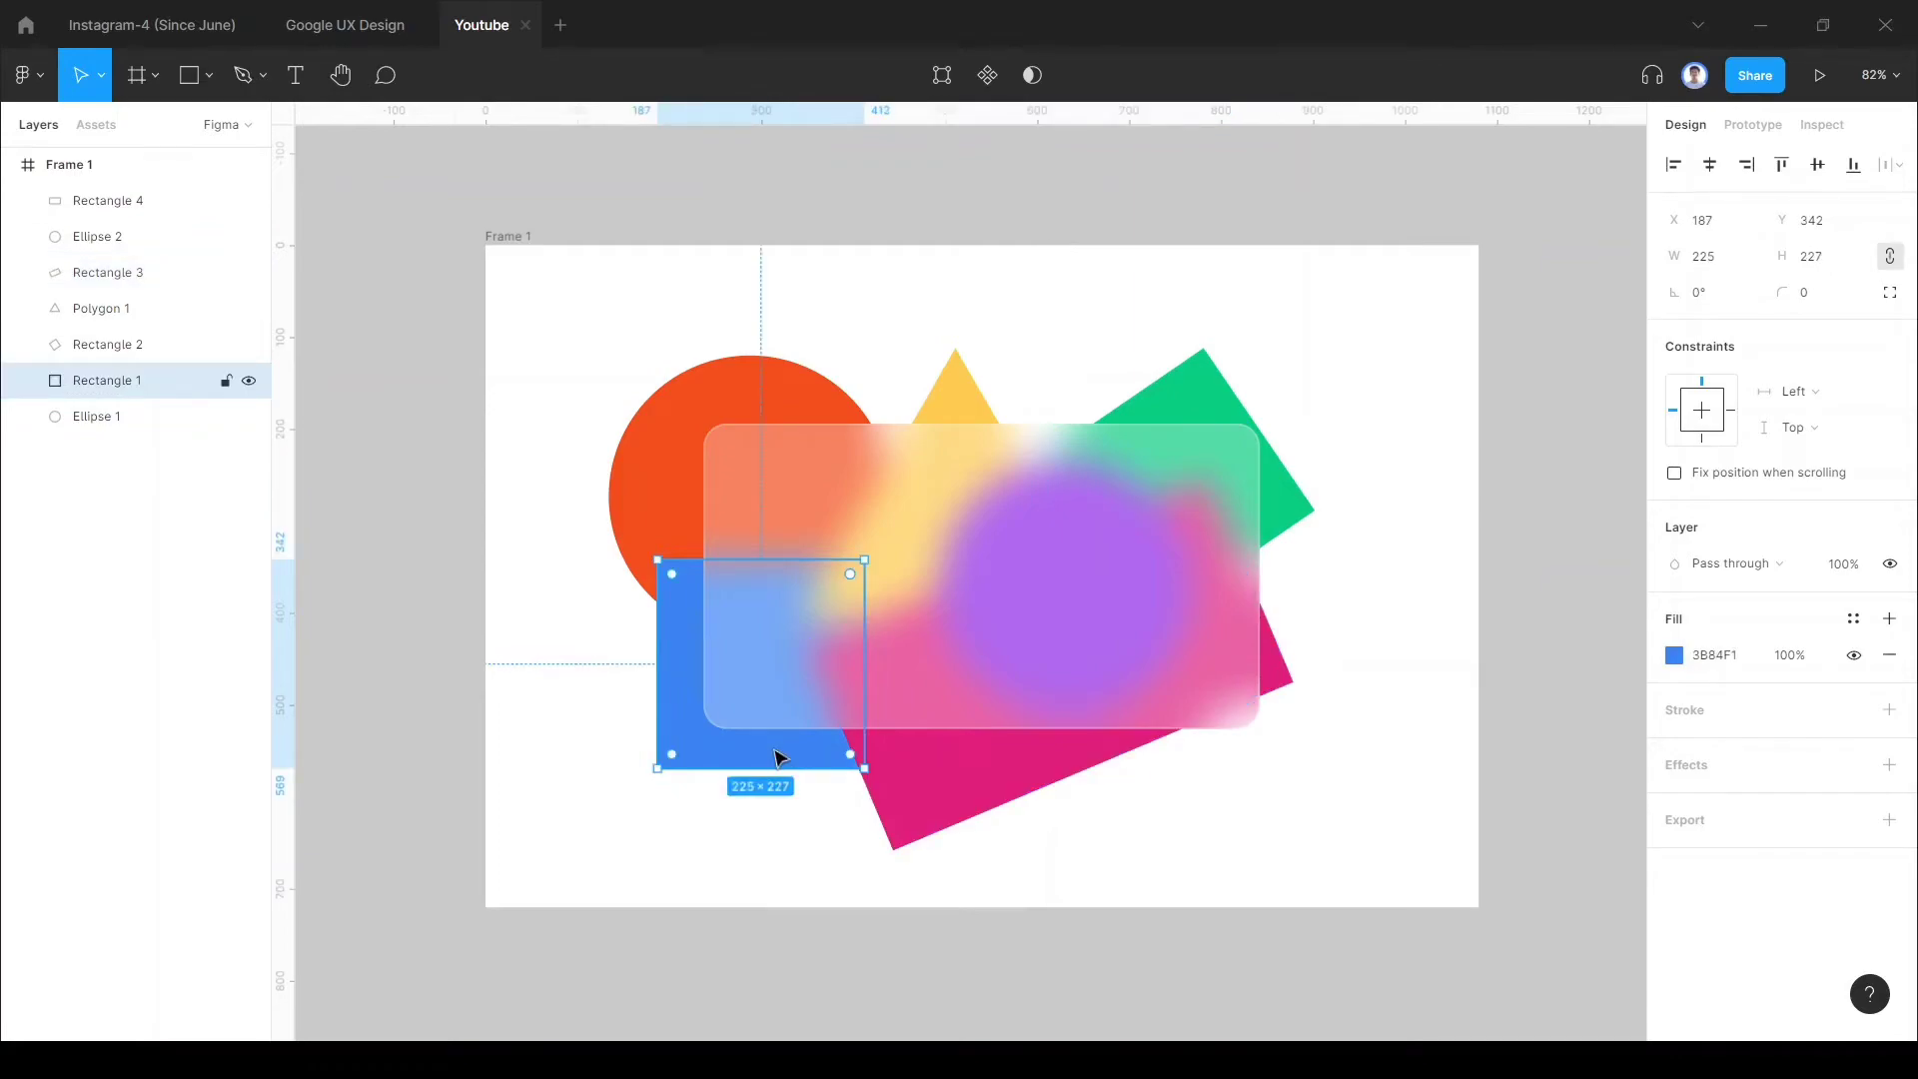
pyautogui.click(830, 826)
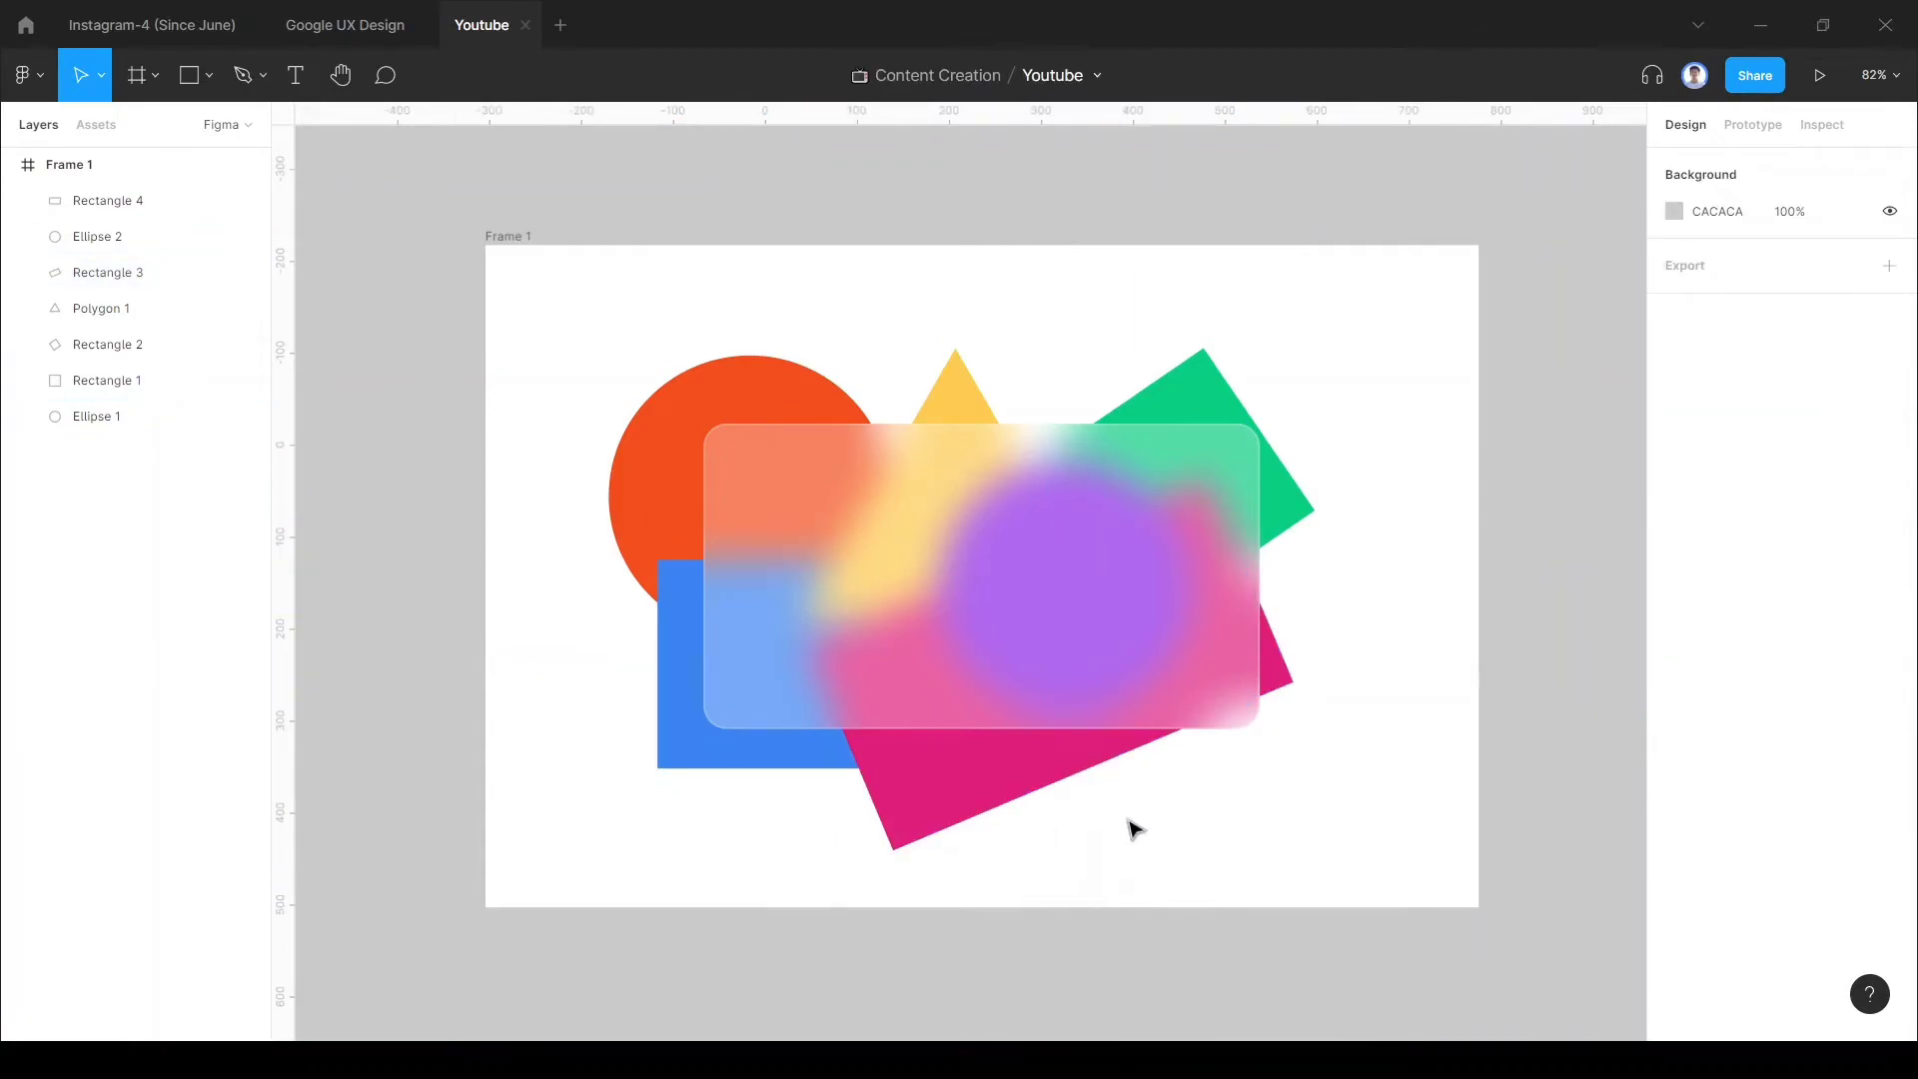
# Step: Add the title text "Glassmorphism" on top of the glass panel
pyautogui.click(296, 75)
pyautogui.click(849, 562)
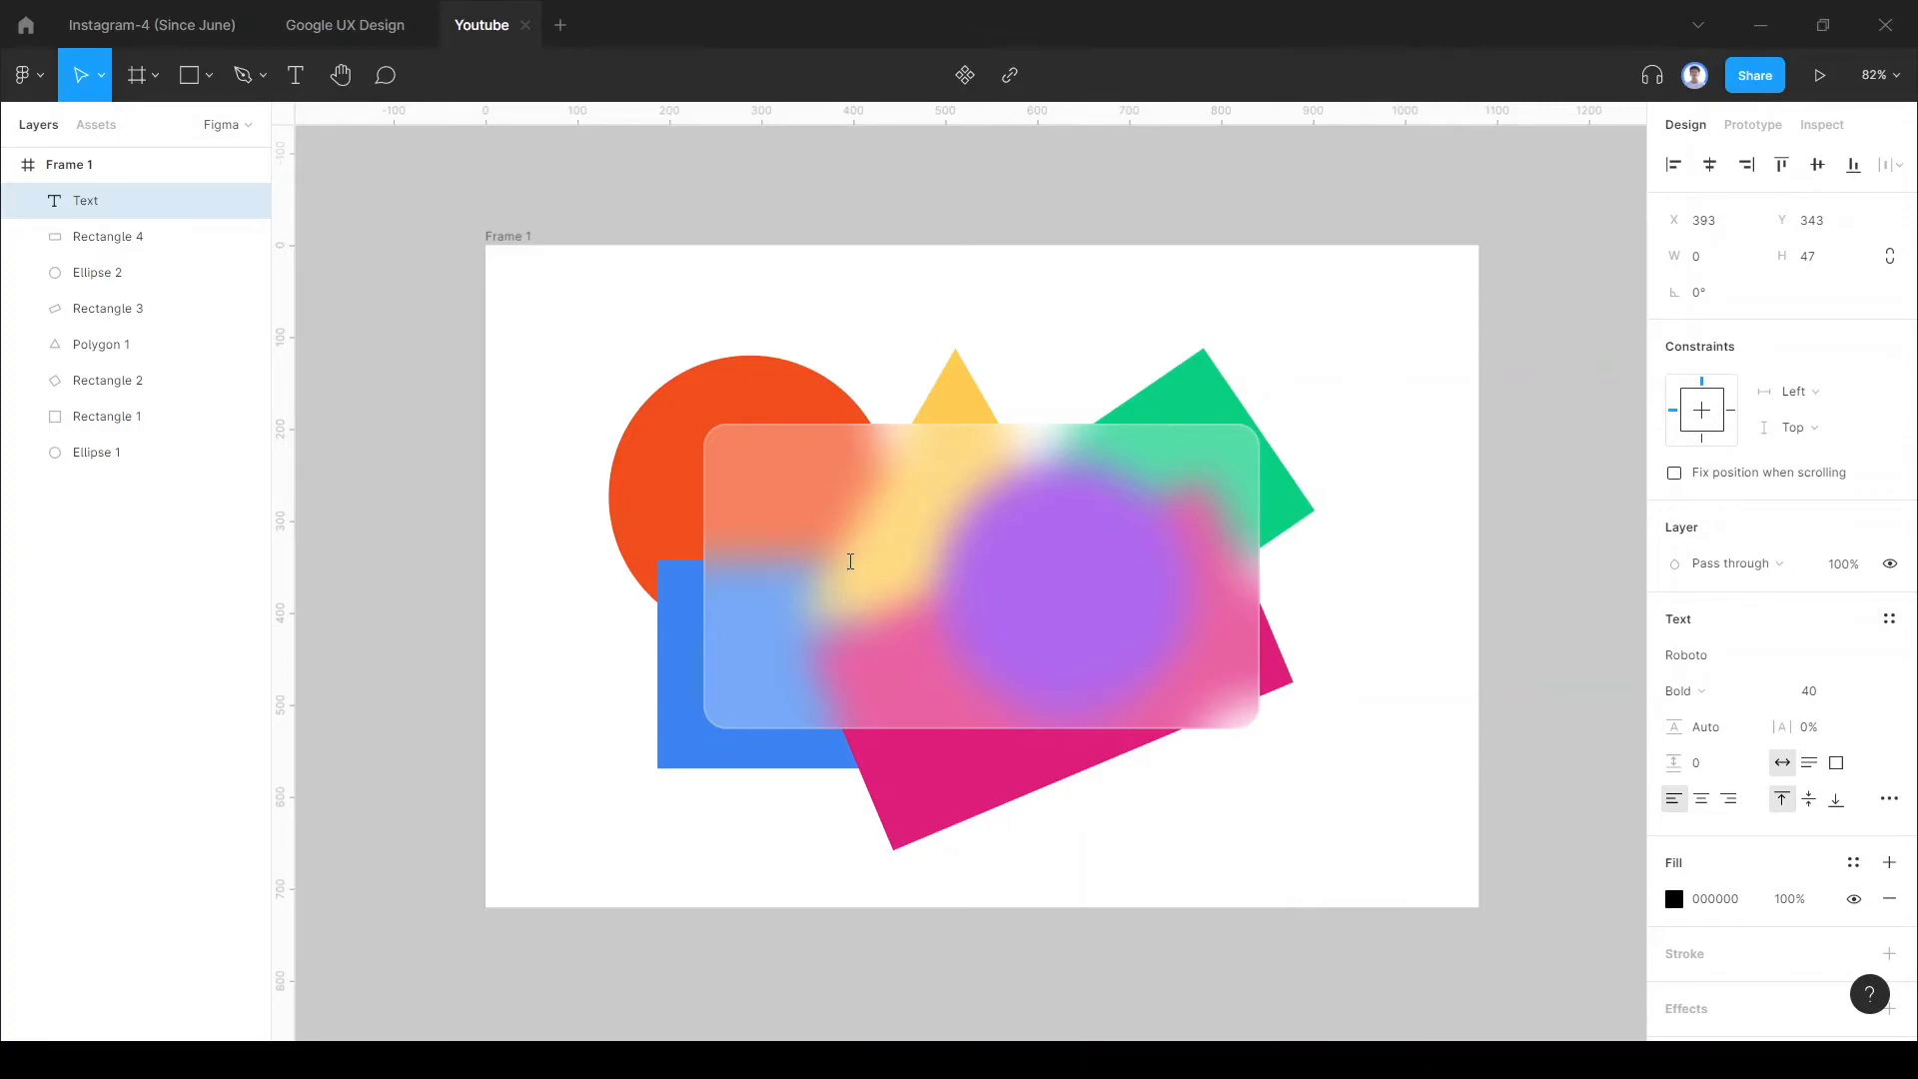
pyautogui.write('Glassmor')
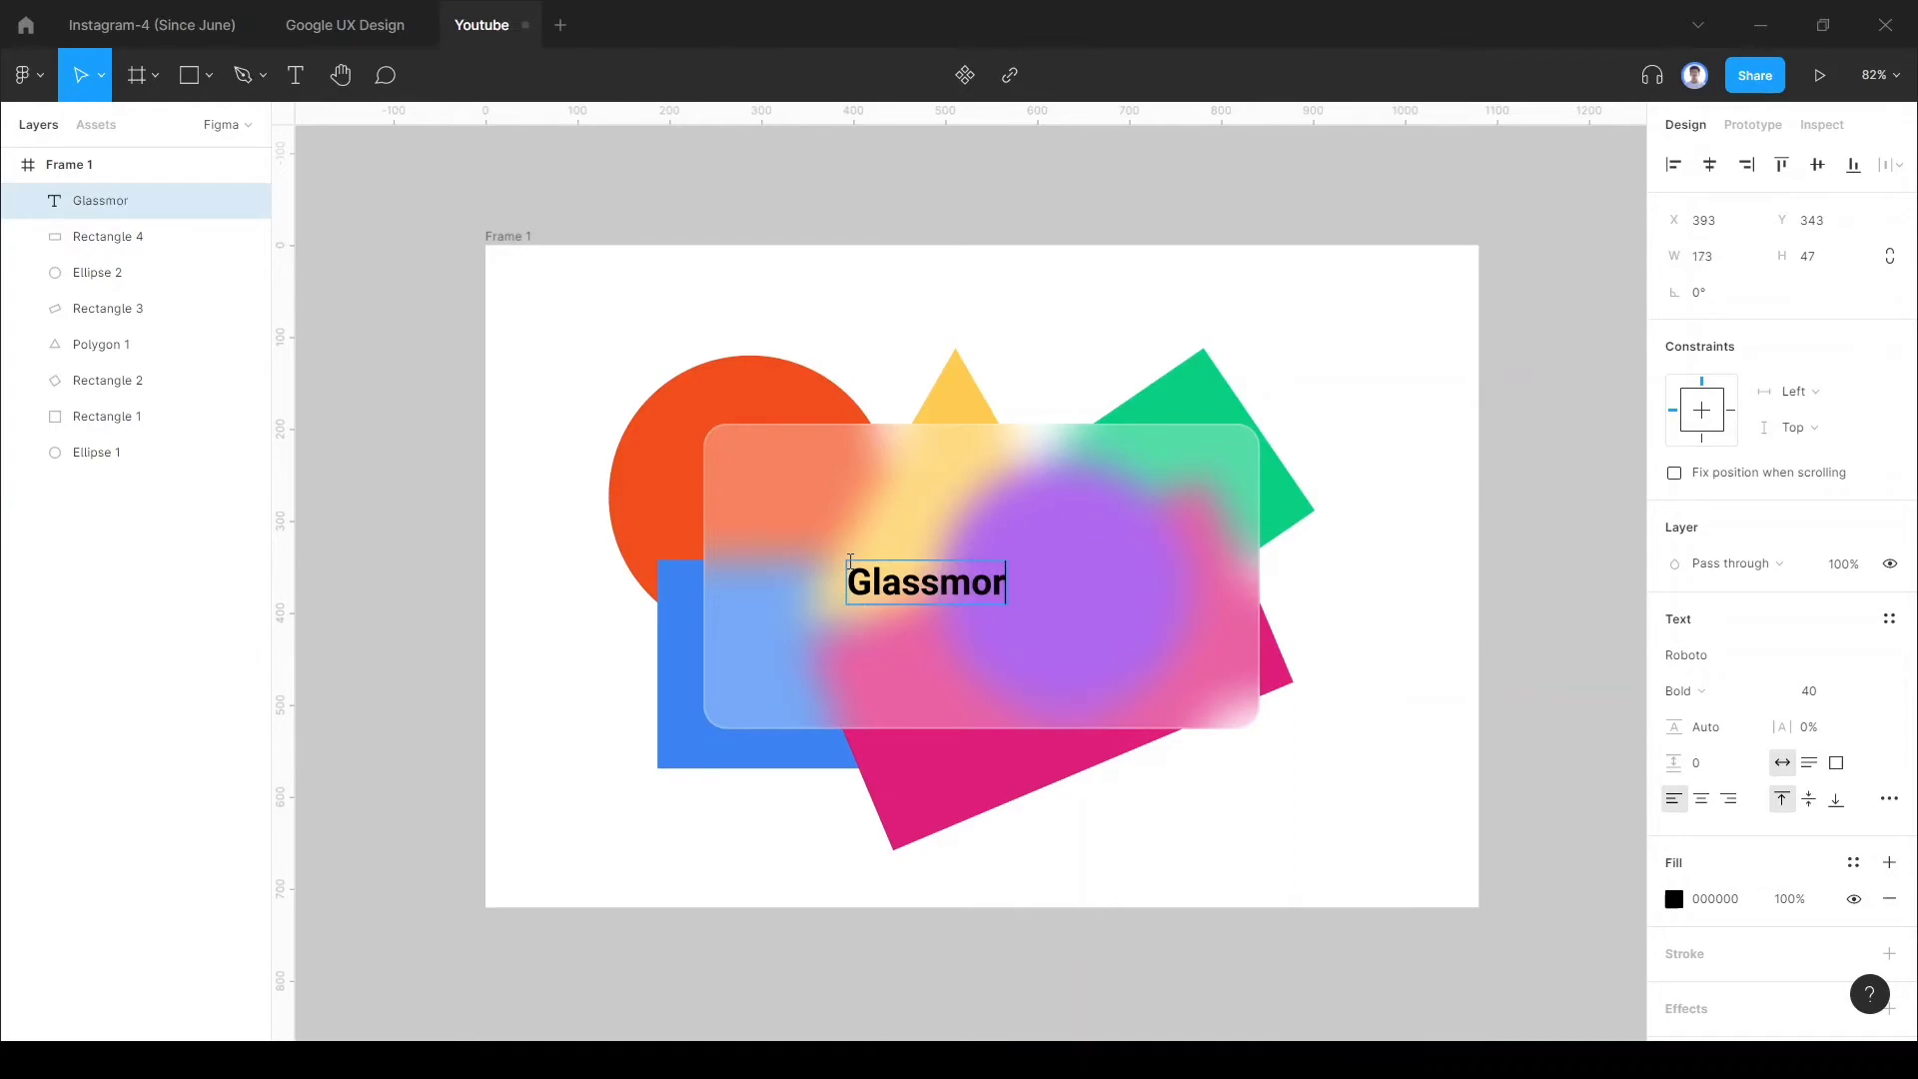
pyautogui.write('phism')
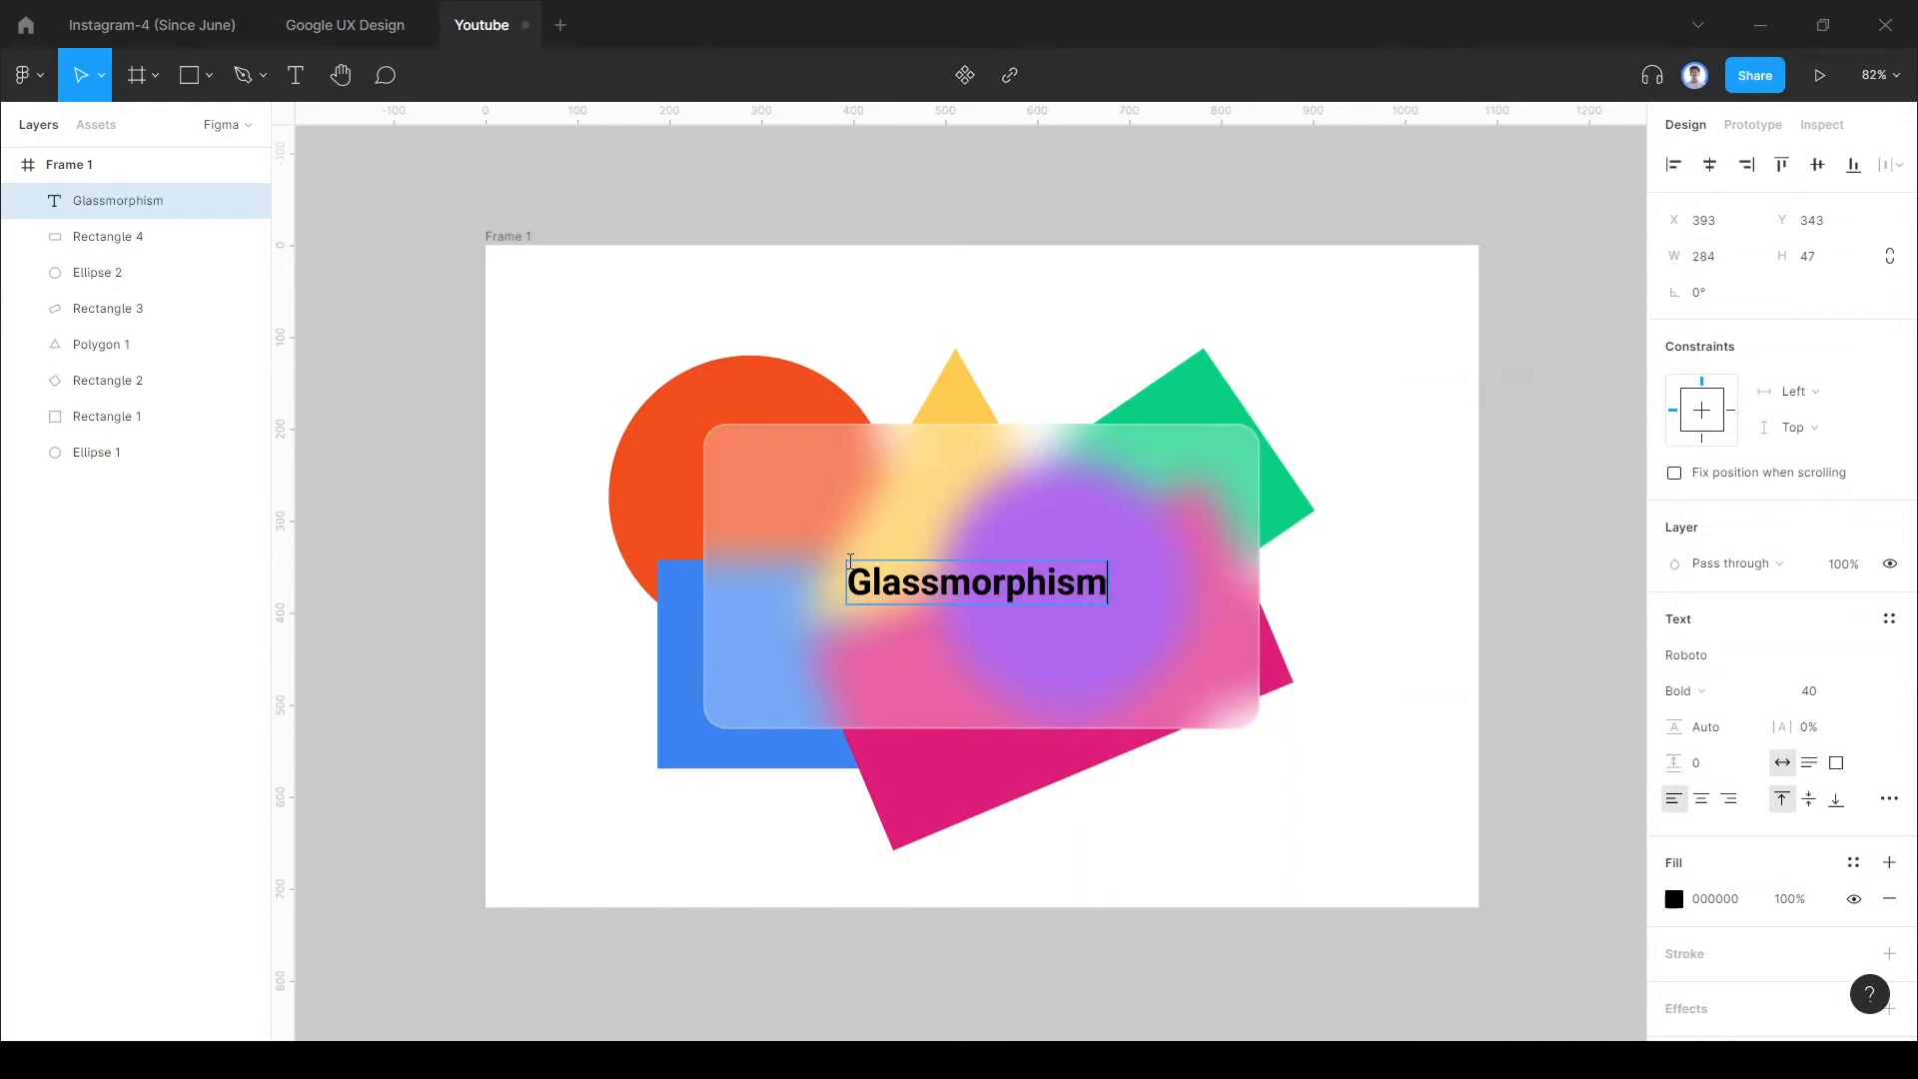
# Step: Set the font size of the "Glassmorphism" title to 60
pyautogui.hotkey('ctrl', 'a')
pyautogui.click(1820, 691)
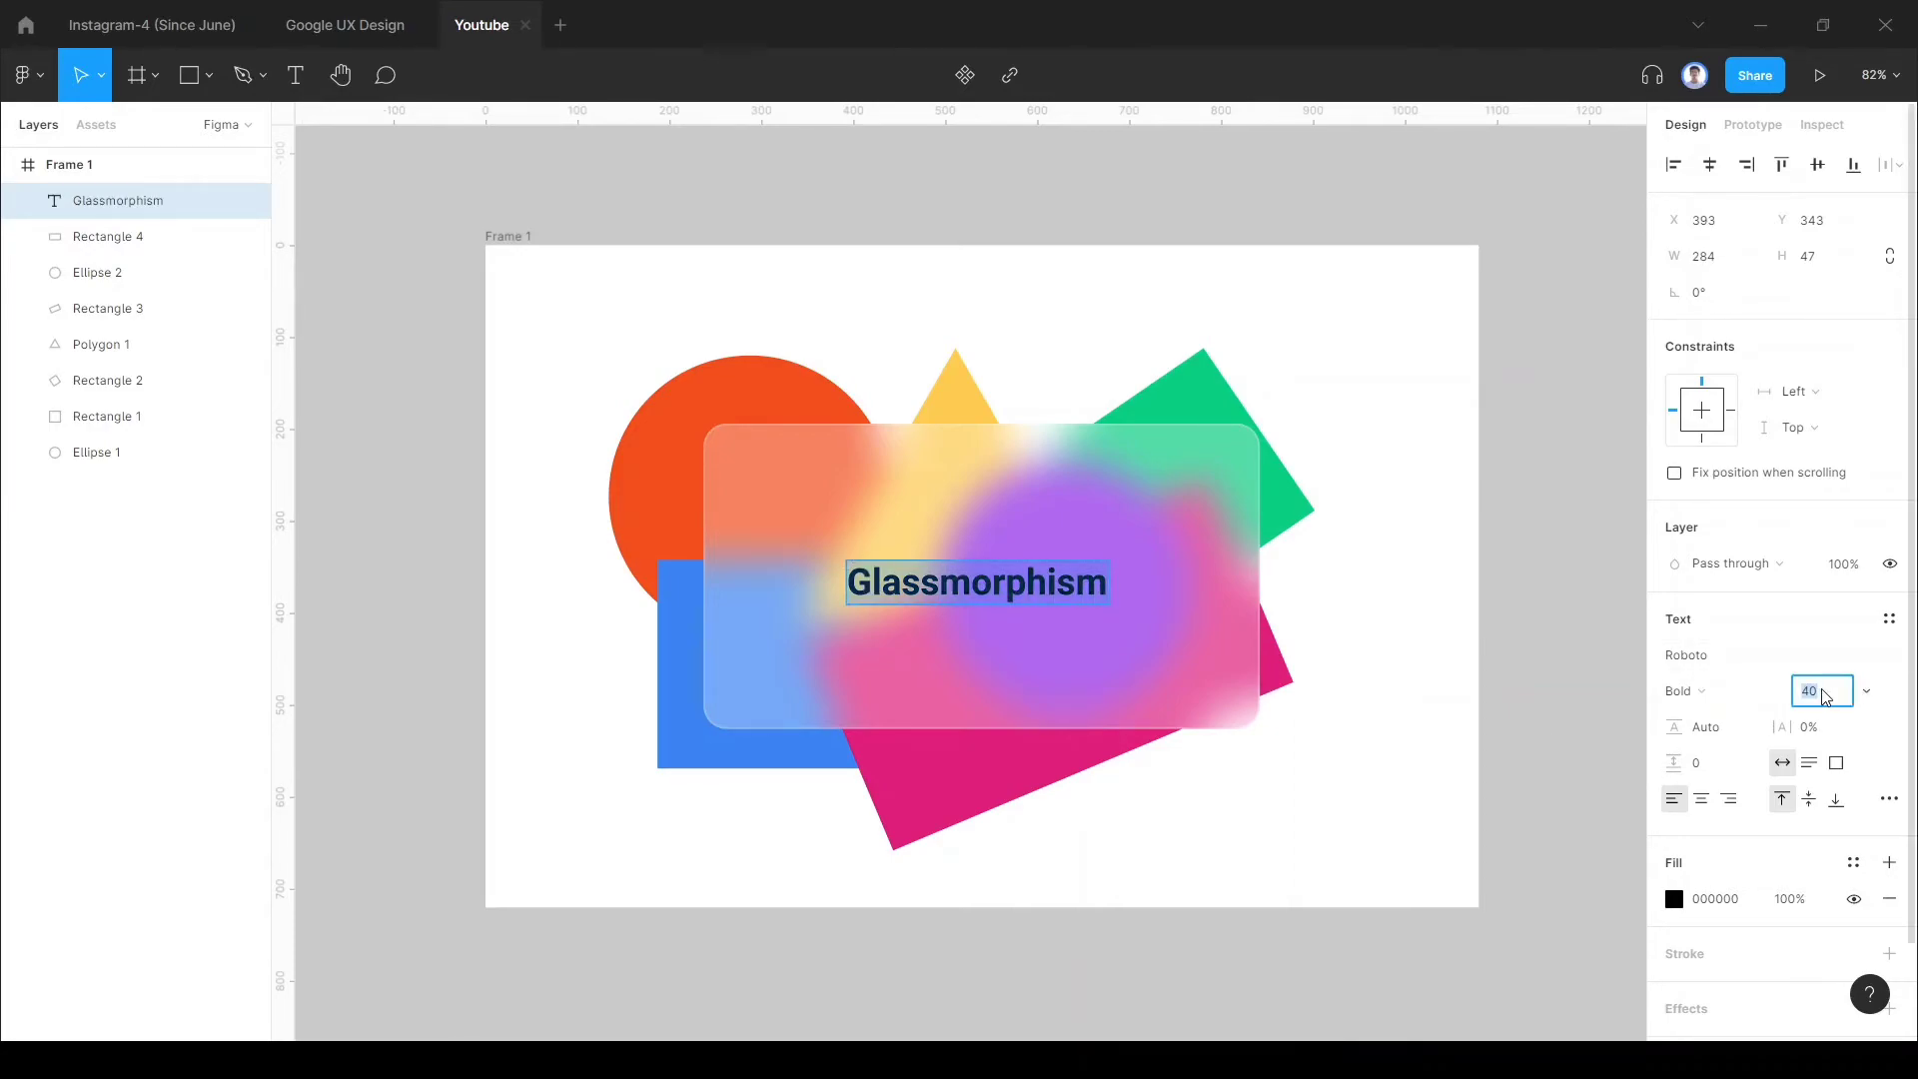
pyautogui.press('Return')
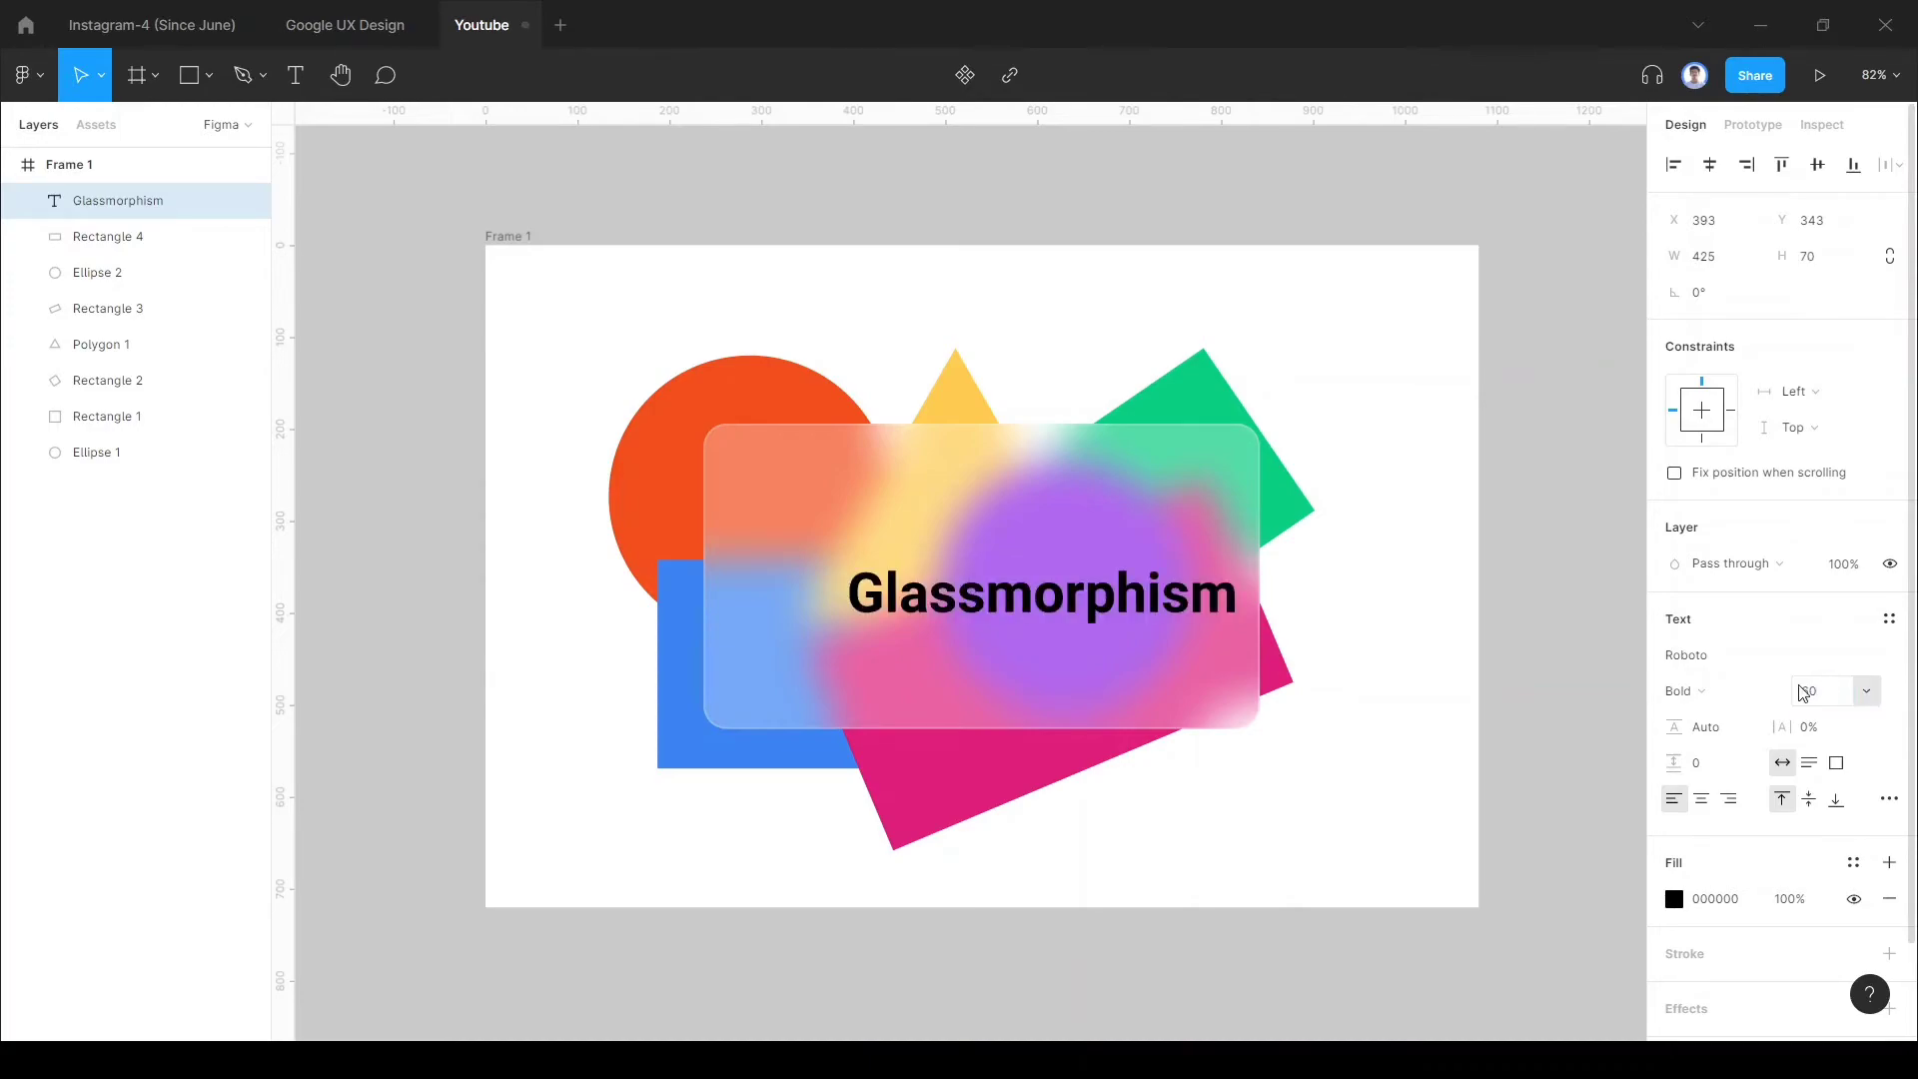
pyautogui.click(1551, 690)
# Step: Move the title to the middle of the glass panel, at about X 327, Y 325, aligned with the panel's center
pyautogui.click(1074, 605)
pyautogui.moveTo(1074, 604); pyautogui.dragTo(1013, 591)
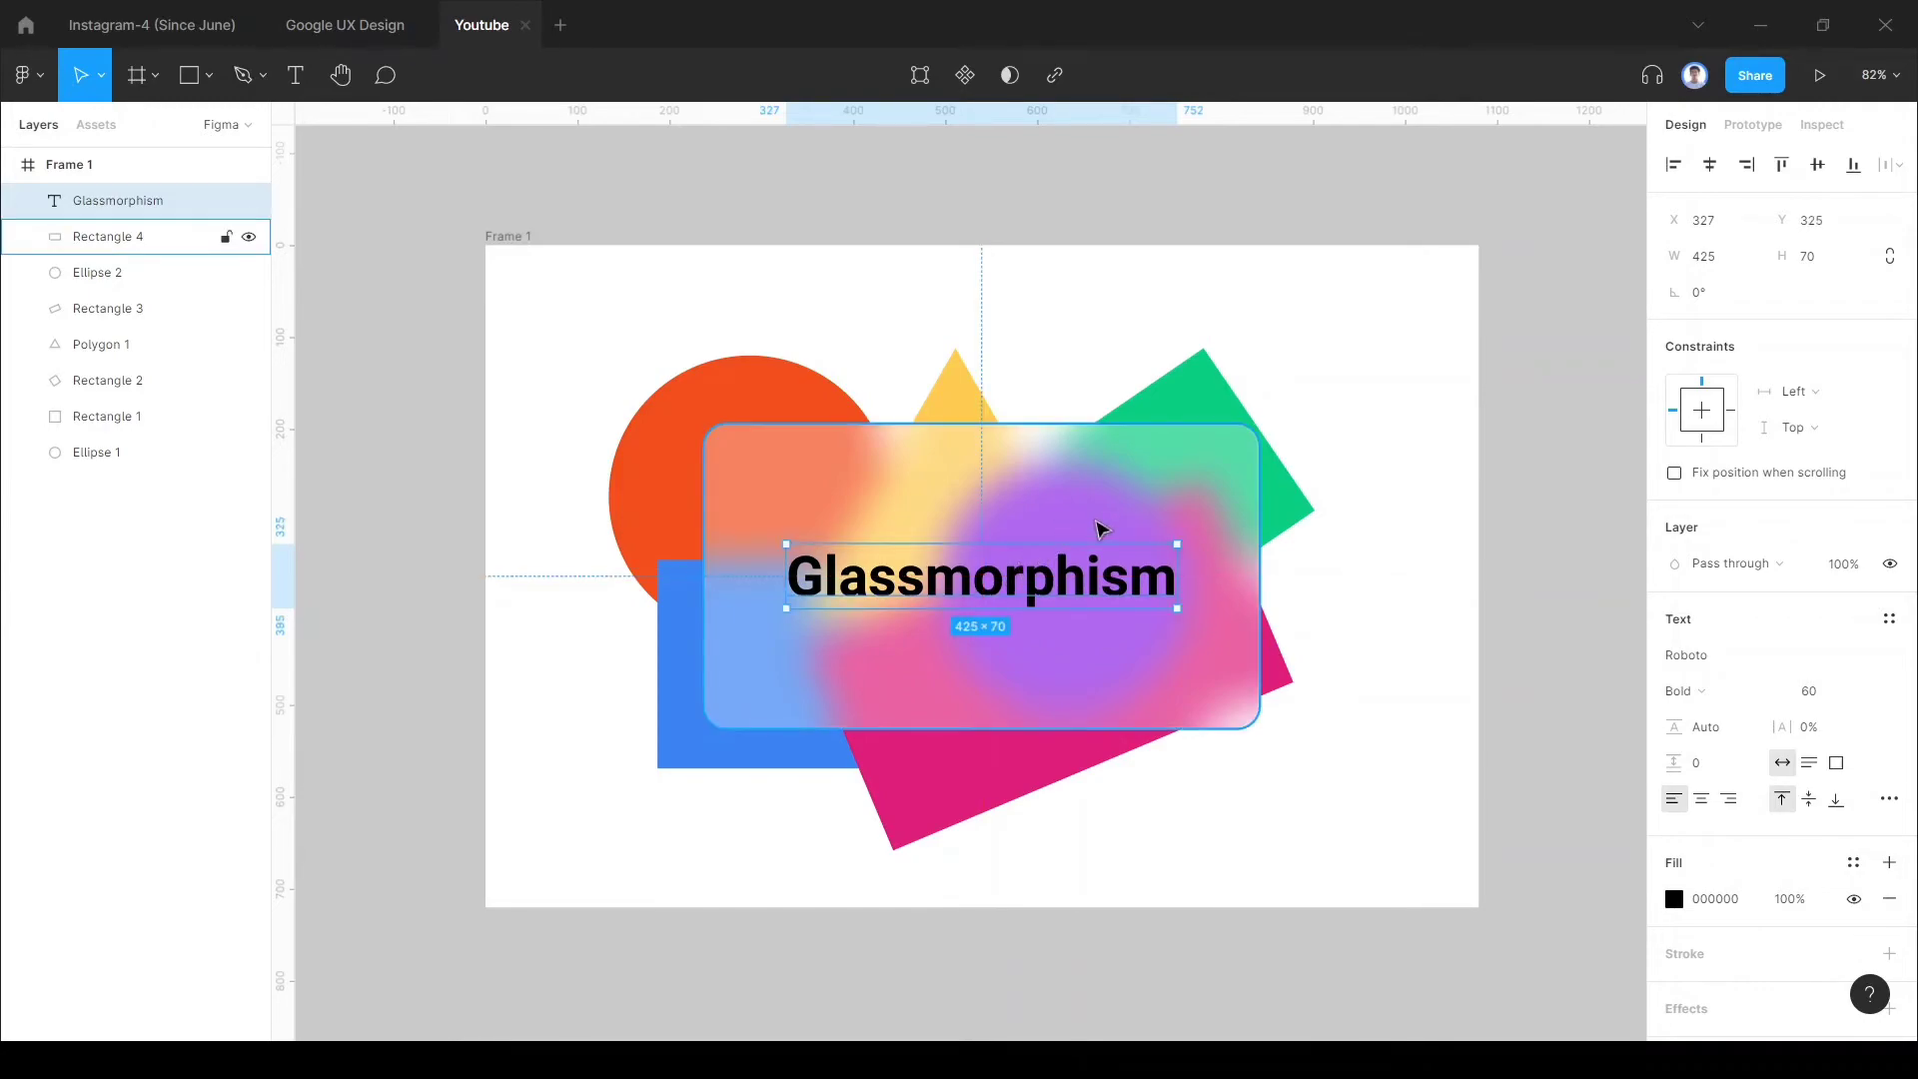
pyautogui.keyDown('shift'); pyautogui.click(1109, 522); pyautogui.keyUp('shift')
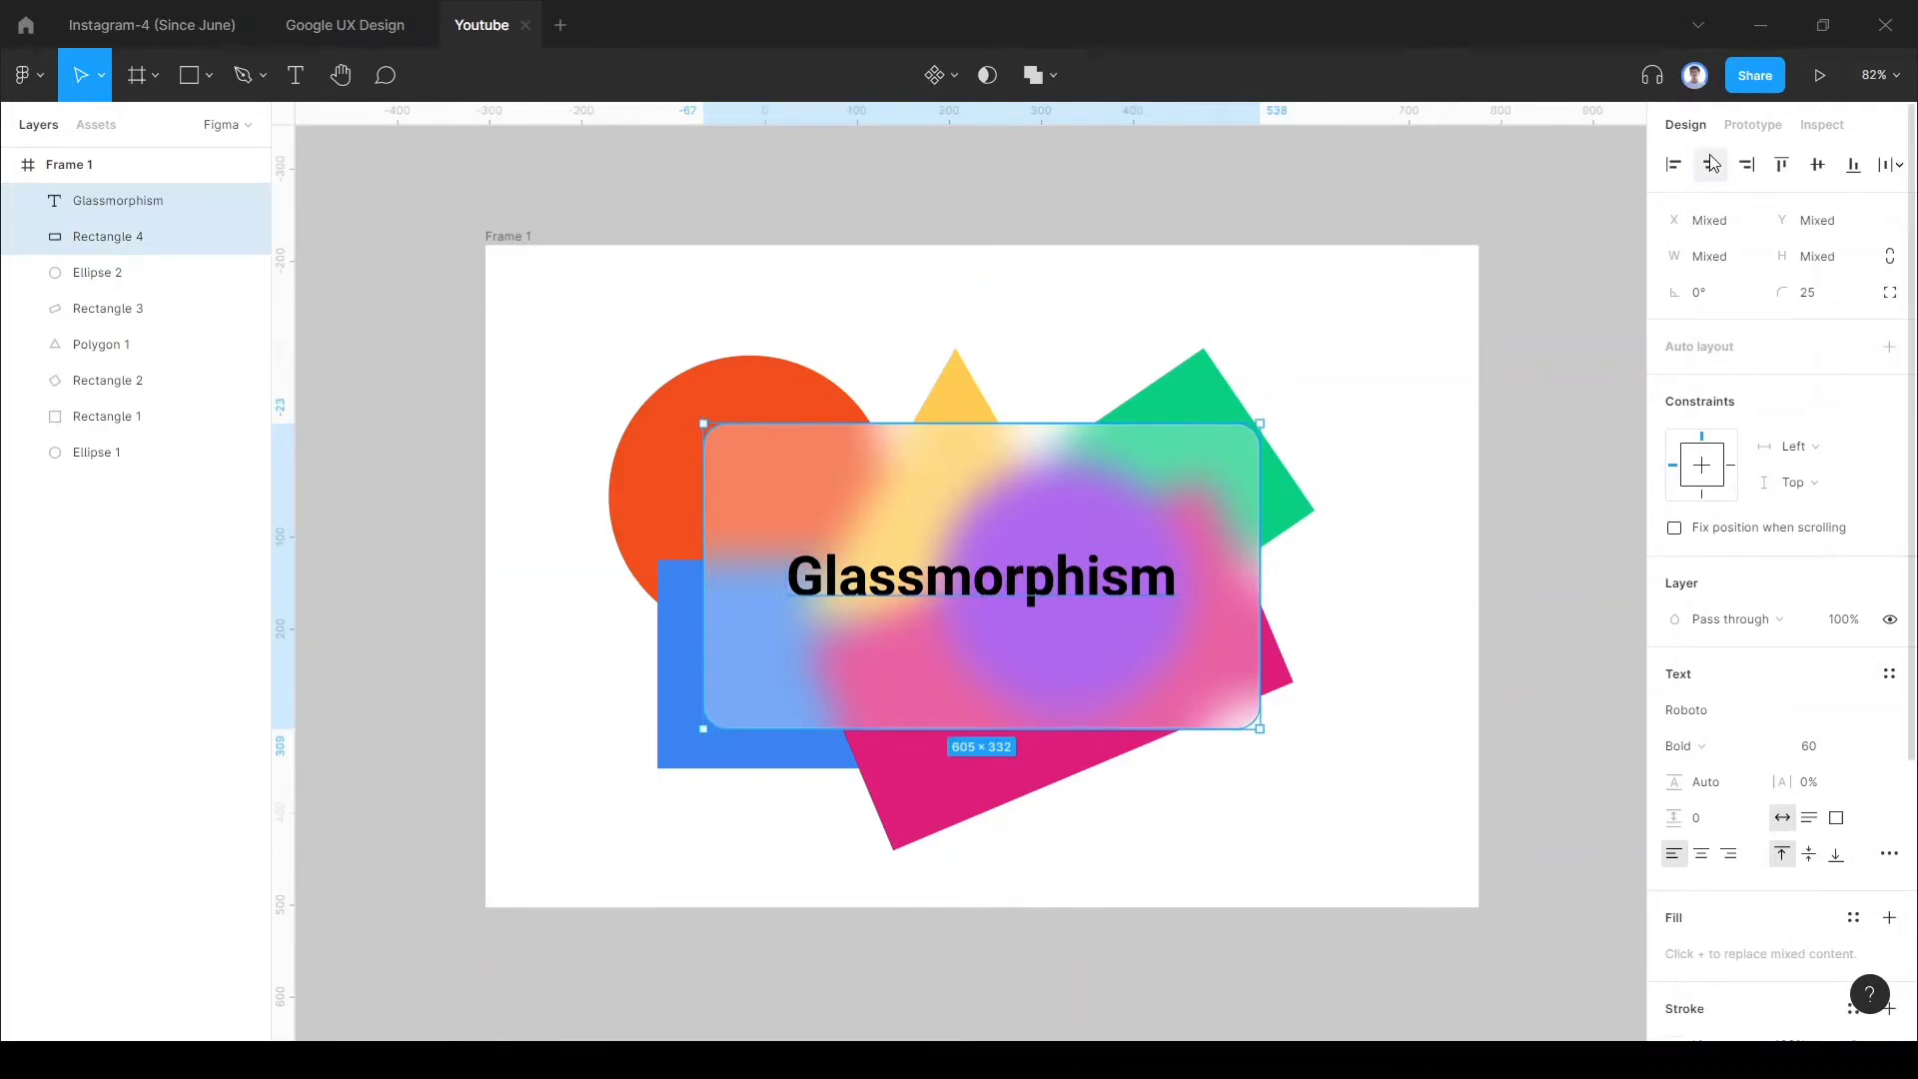
pyautogui.click(1548, 536)
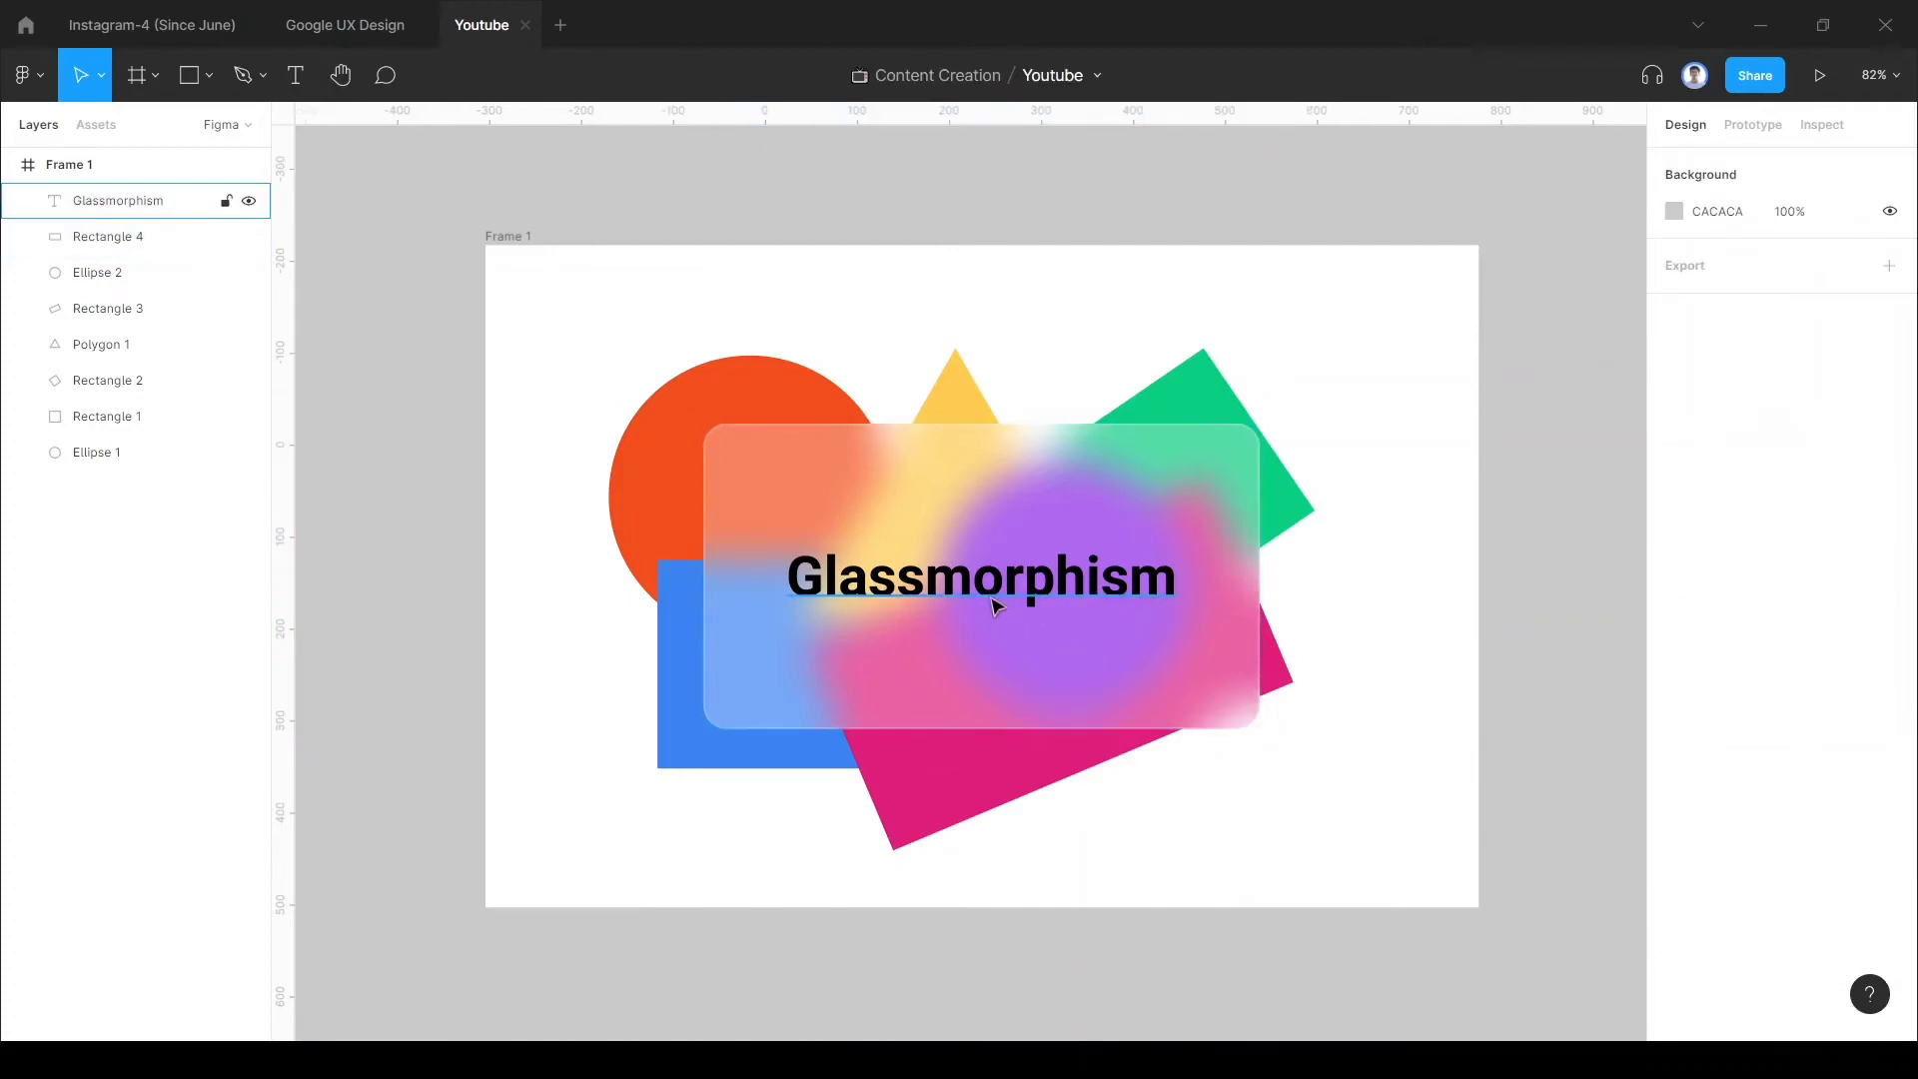
# Step: Recolor the title from black to a very dark purple, starting from the purple document color
pyautogui.click(996, 606)
pyautogui.click(1673, 899)
pyautogui.click(1566, 842)
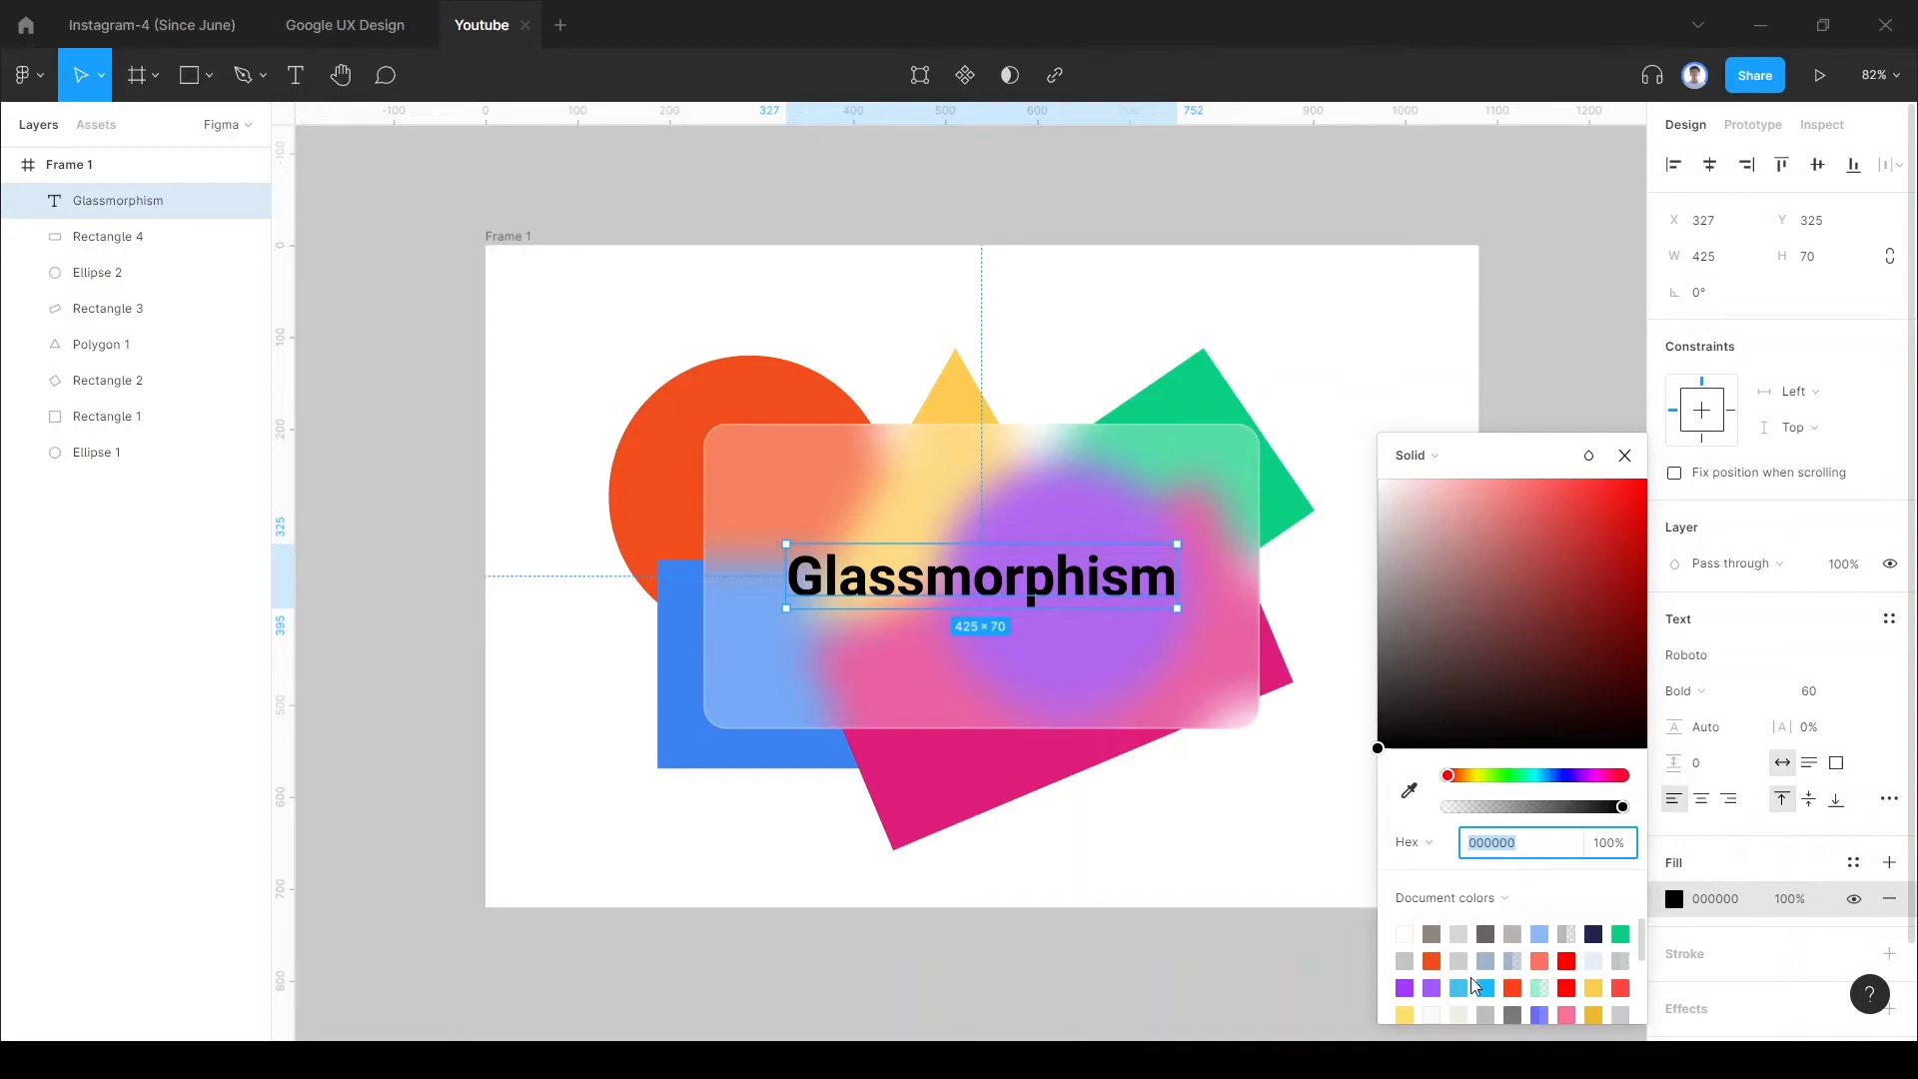
pyautogui.click(1407, 986)
pyautogui.moveTo(1594, 667)
pyautogui.mouseDown()
pyautogui.moveTo(1600, 644)
pyautogui.moveTo(1543, 649)
pyautogui.moveTo(1579, 694)
pyautogui.moveTo(1611, 651)
pyautogui.moveTo(1602, 684)
pyautogui.mouseUp()
pyautogui.click(1624, 456)
pyautogui.click(1551, 625)
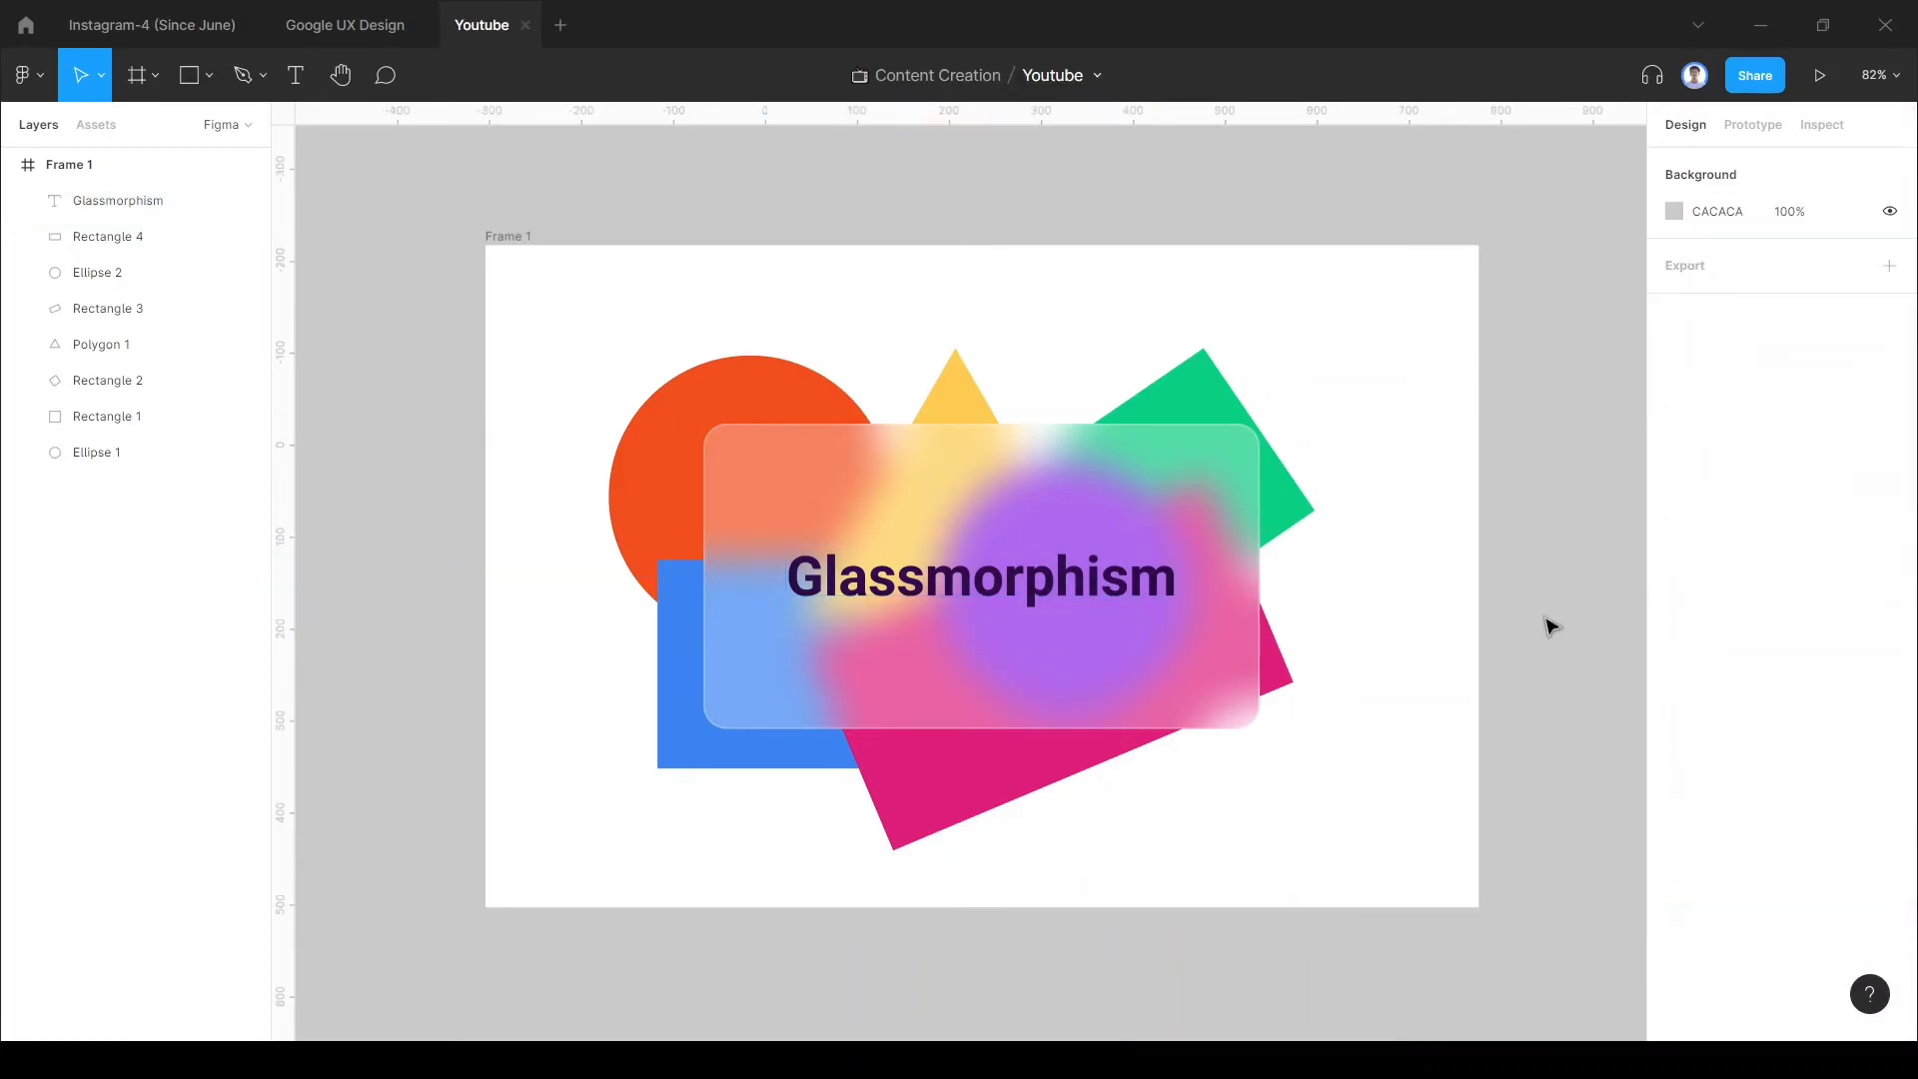
# Step: Draw a small circle in the upper-right part of the glass panel and set its size to 26 × 26
pyautogui.click(200, 79)
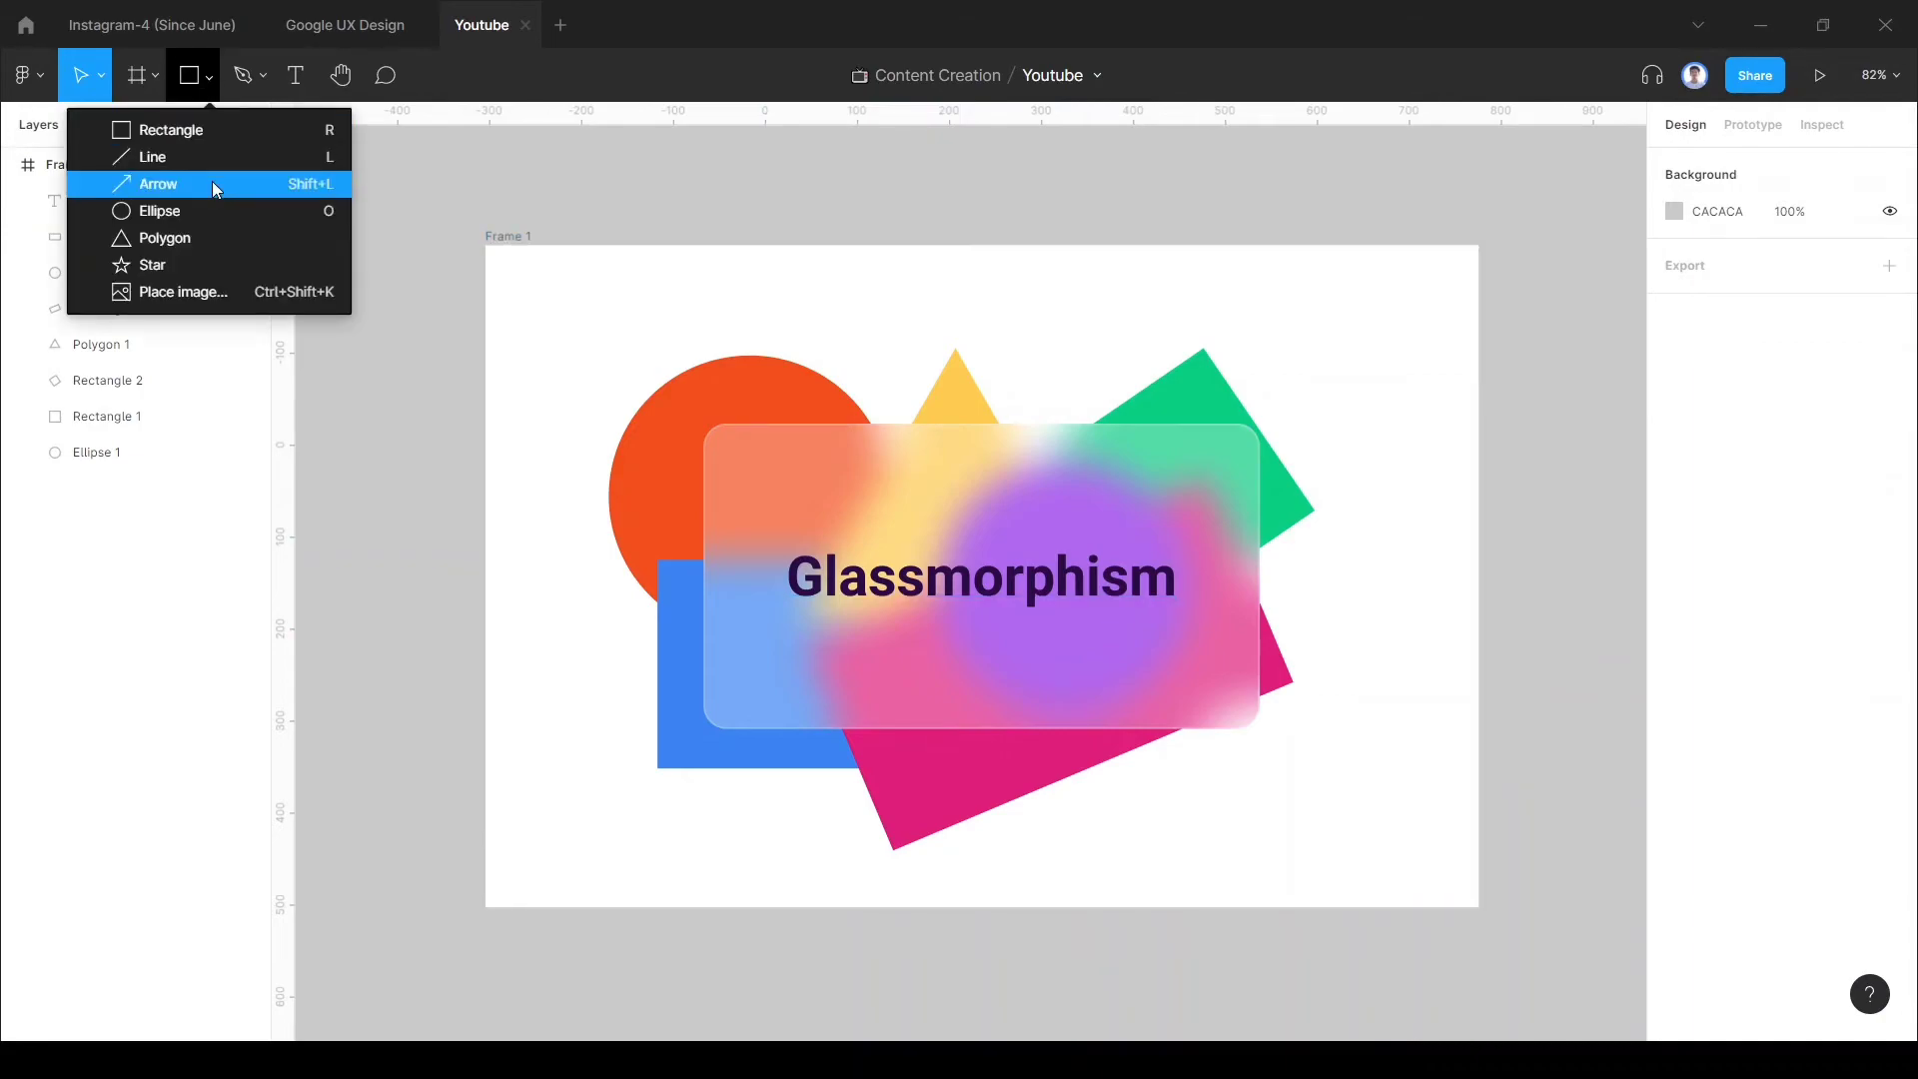
pyautogui.click(184, 206)
pyautogui.moveTo(1126, 443); pyautogui.dragTo(1147, 452)
pyautogui.click(1836, 261)
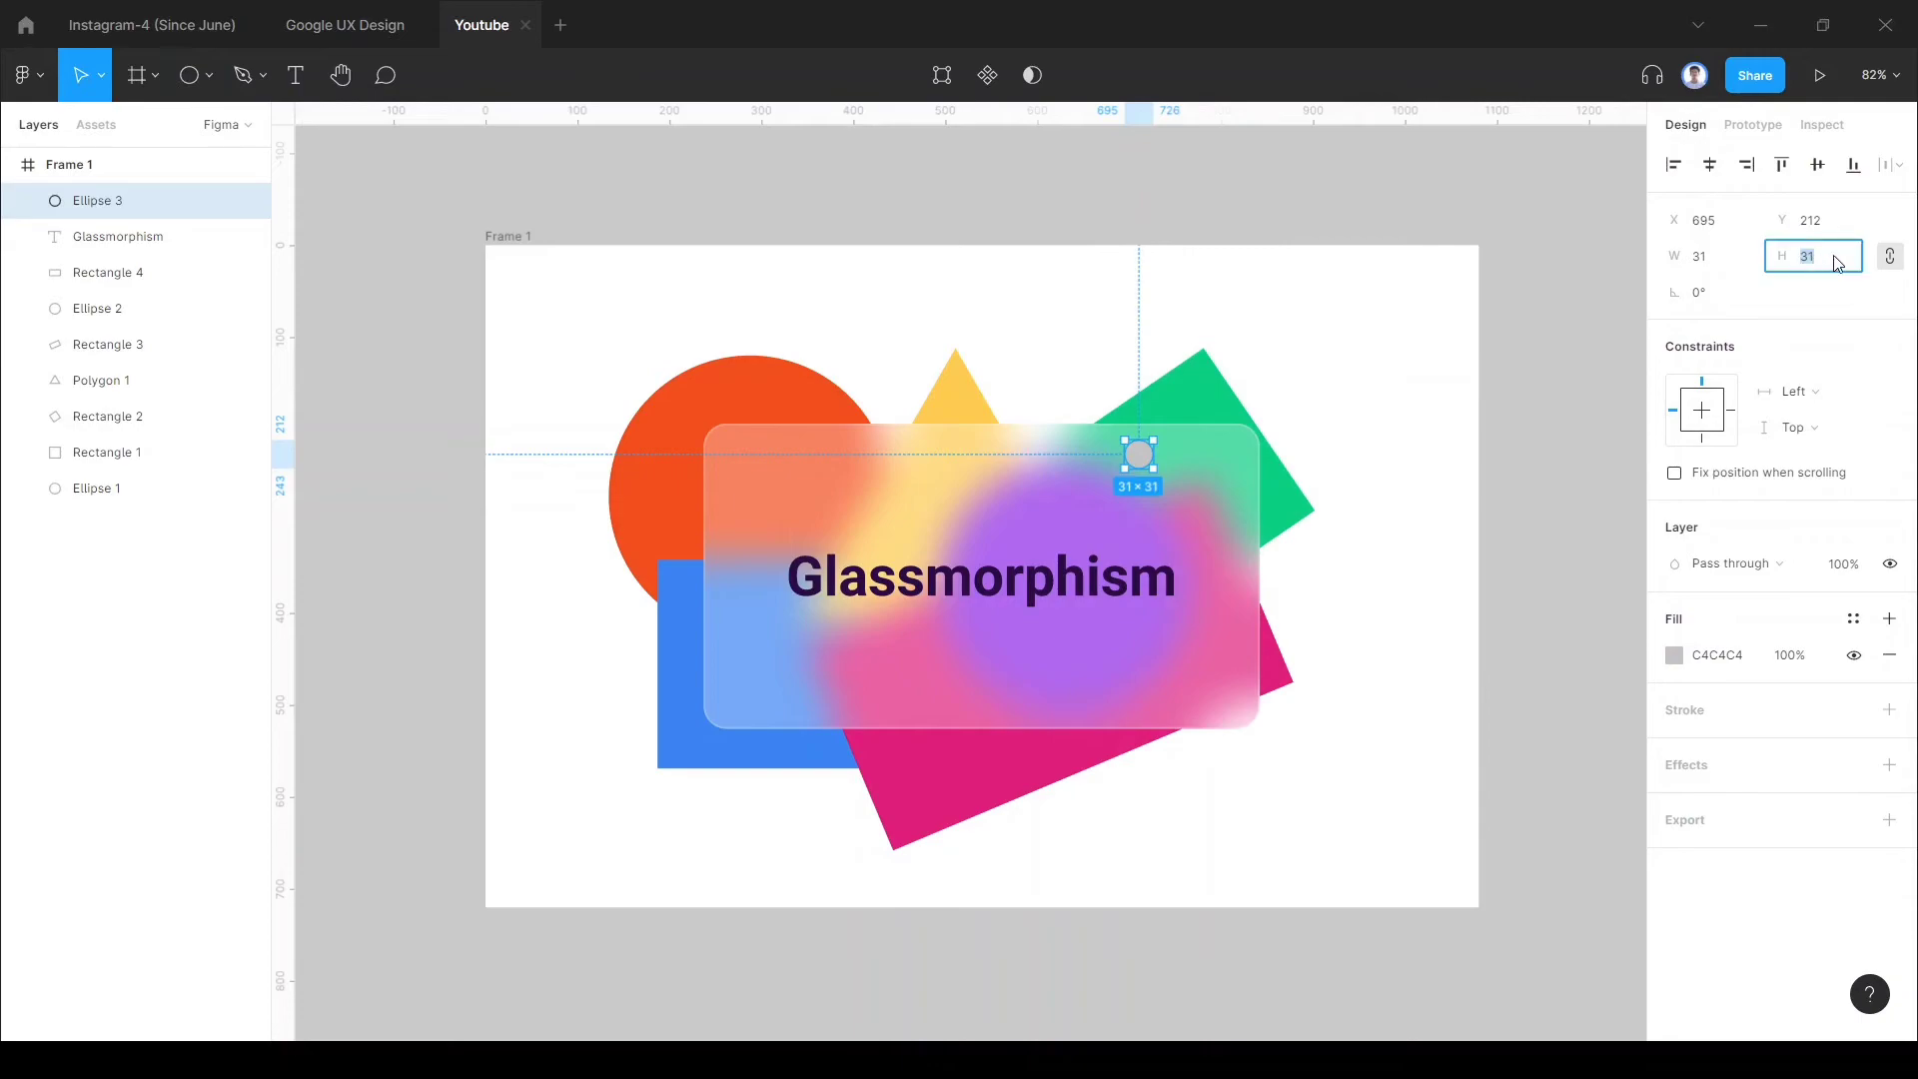
pyautogui.write('25')
pyautogui.press('Return')
pyautogui.click(1542, 578)
# Step: Move the small circle close to the glass panel's upper-right corner, at about X 792, Y 215
pyautogui.scroll(1, 1309, 465)
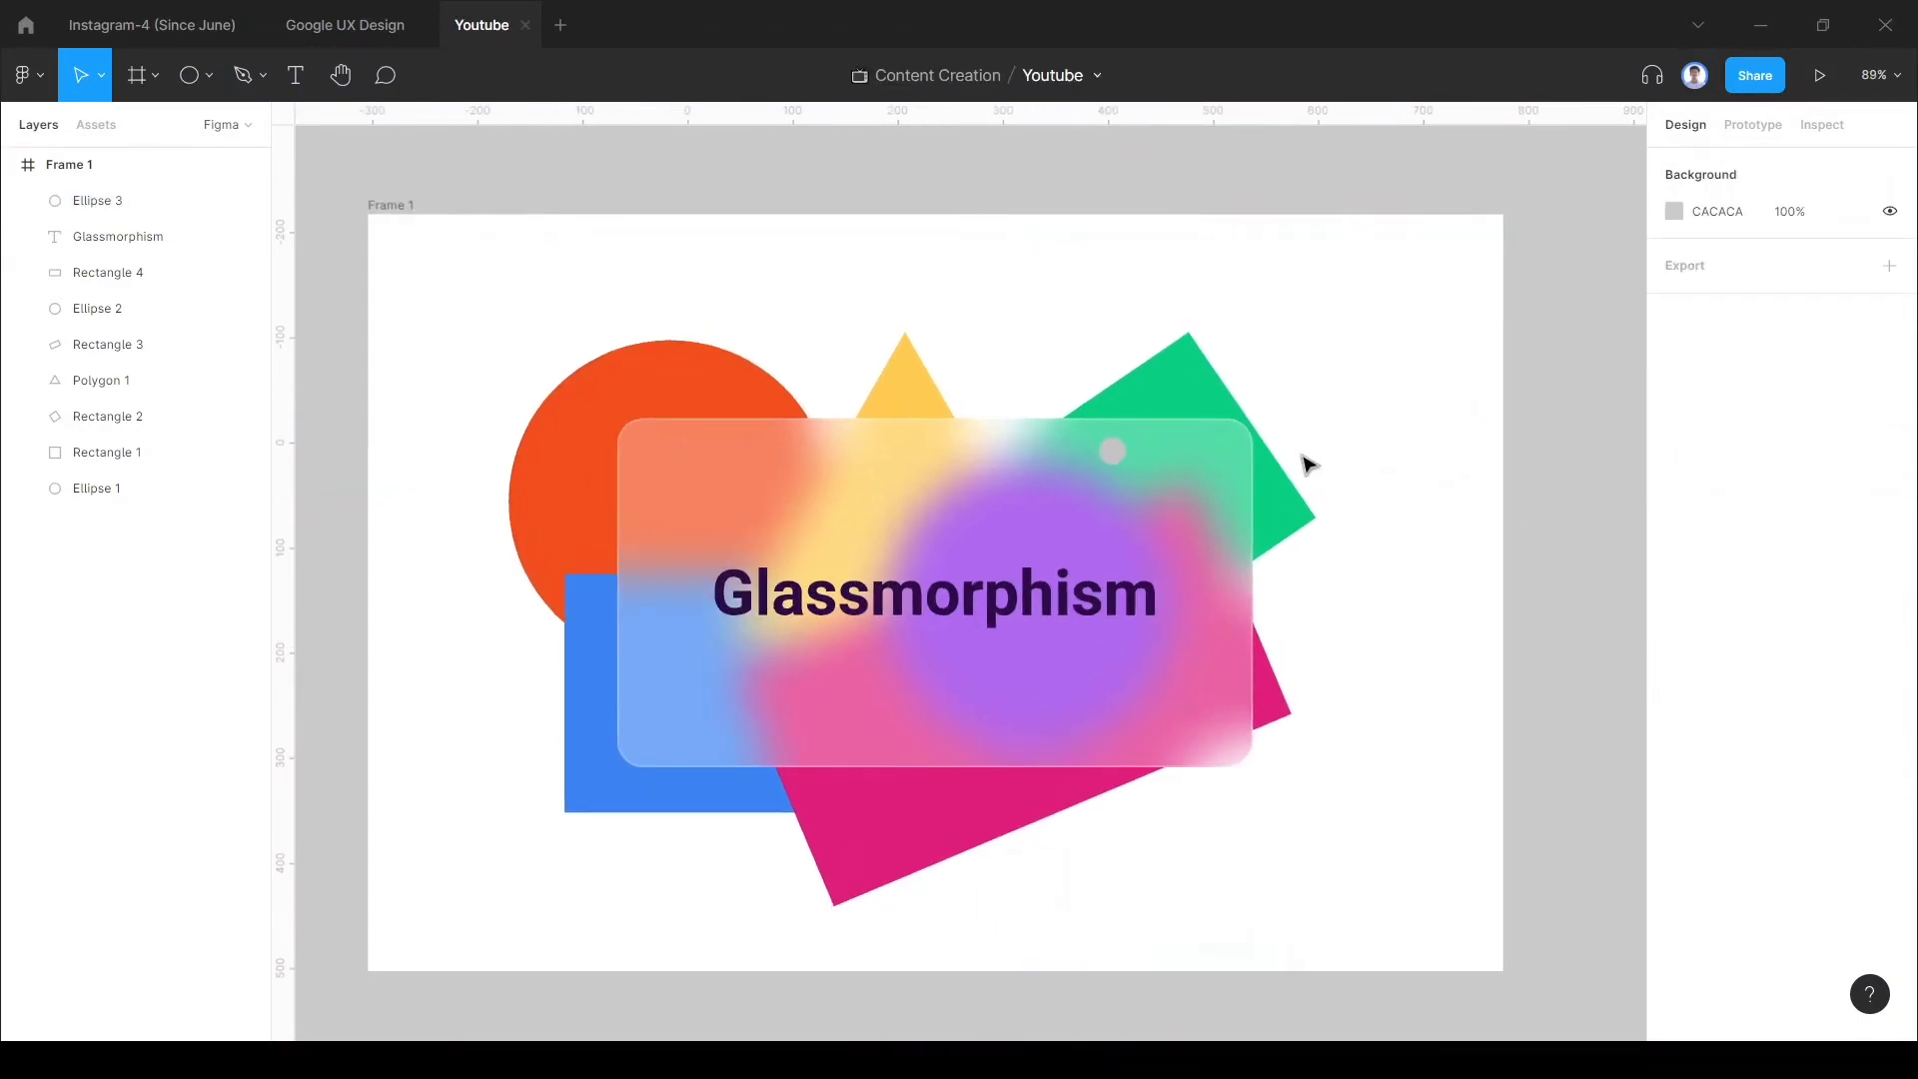
pyautogui.click(1111, 454)
pyautogui.moveTo(1113, 448); pyautogui.dragTo(1220, 459)
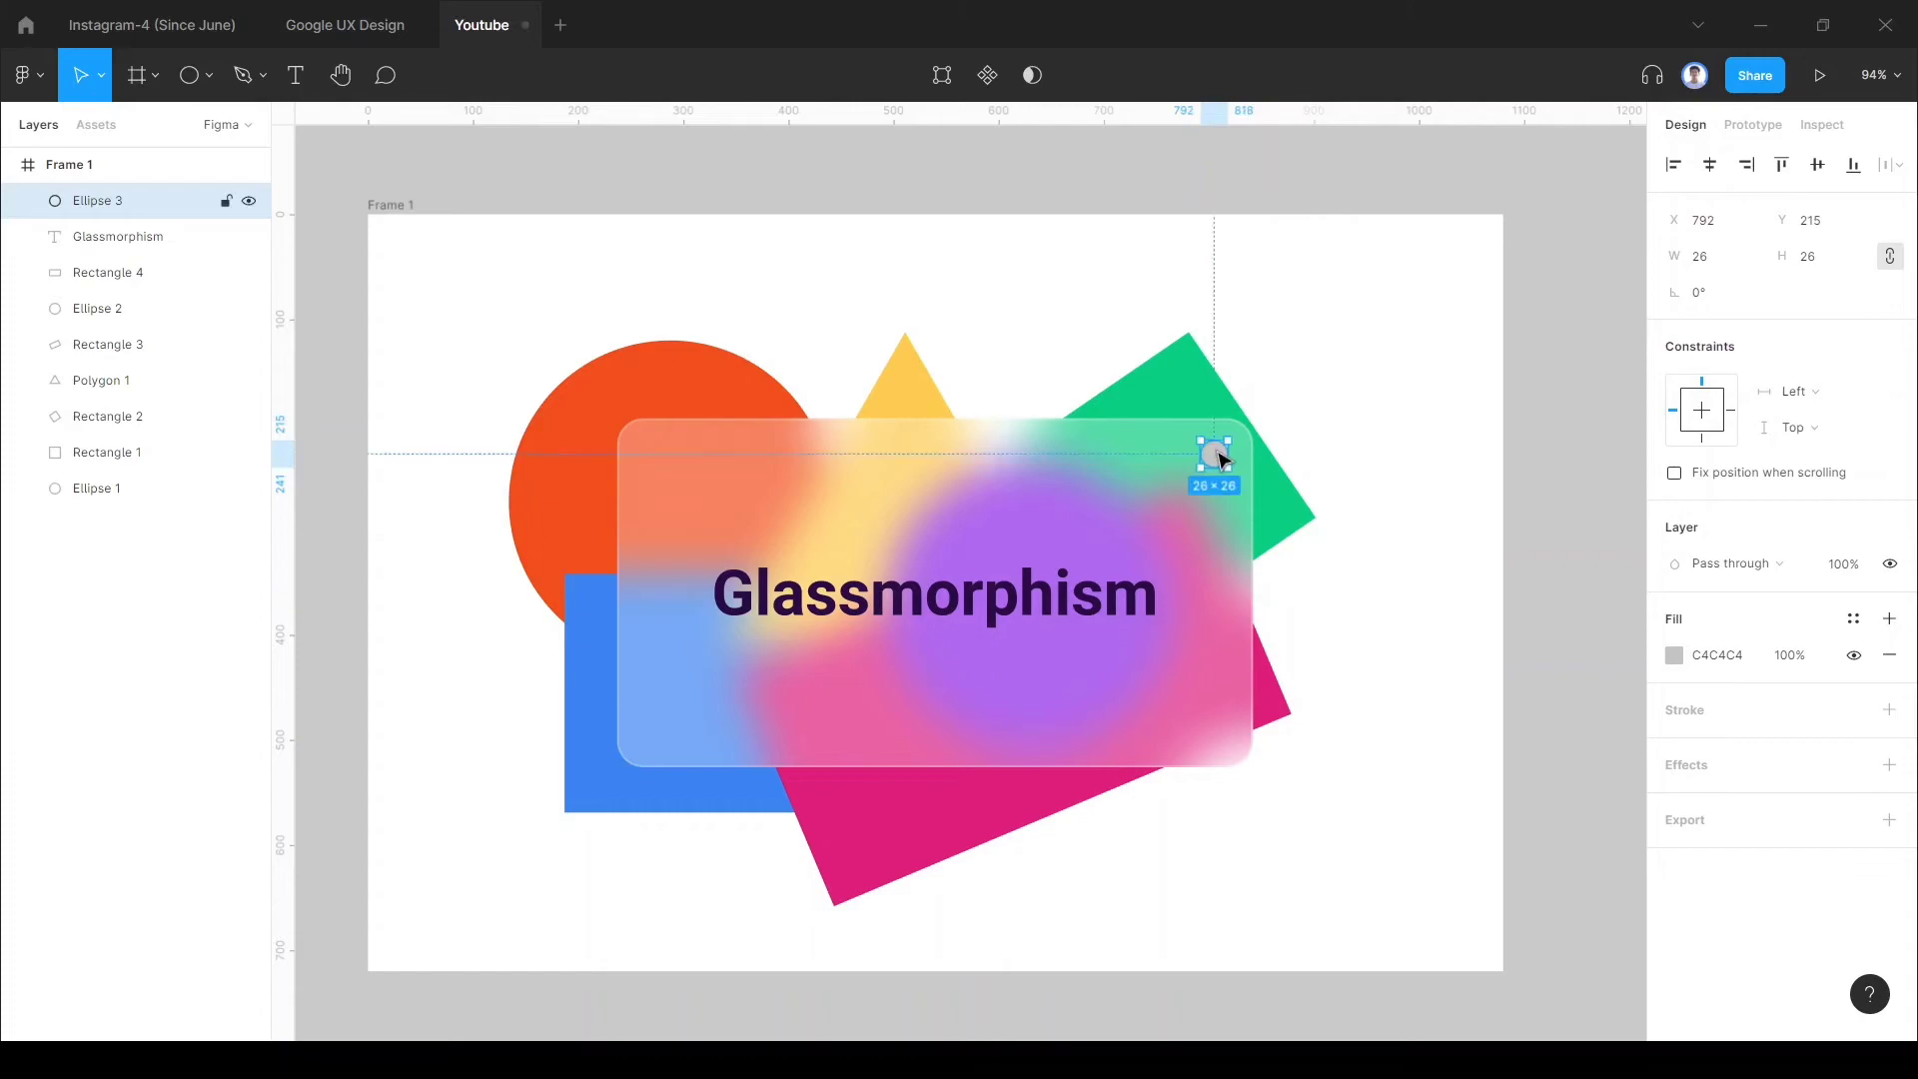
# Step: Copy the small circle, paste two duplicates, and line them up in an evenly spaced row to its left
pyautogui.scroll(5, 1220, 459)
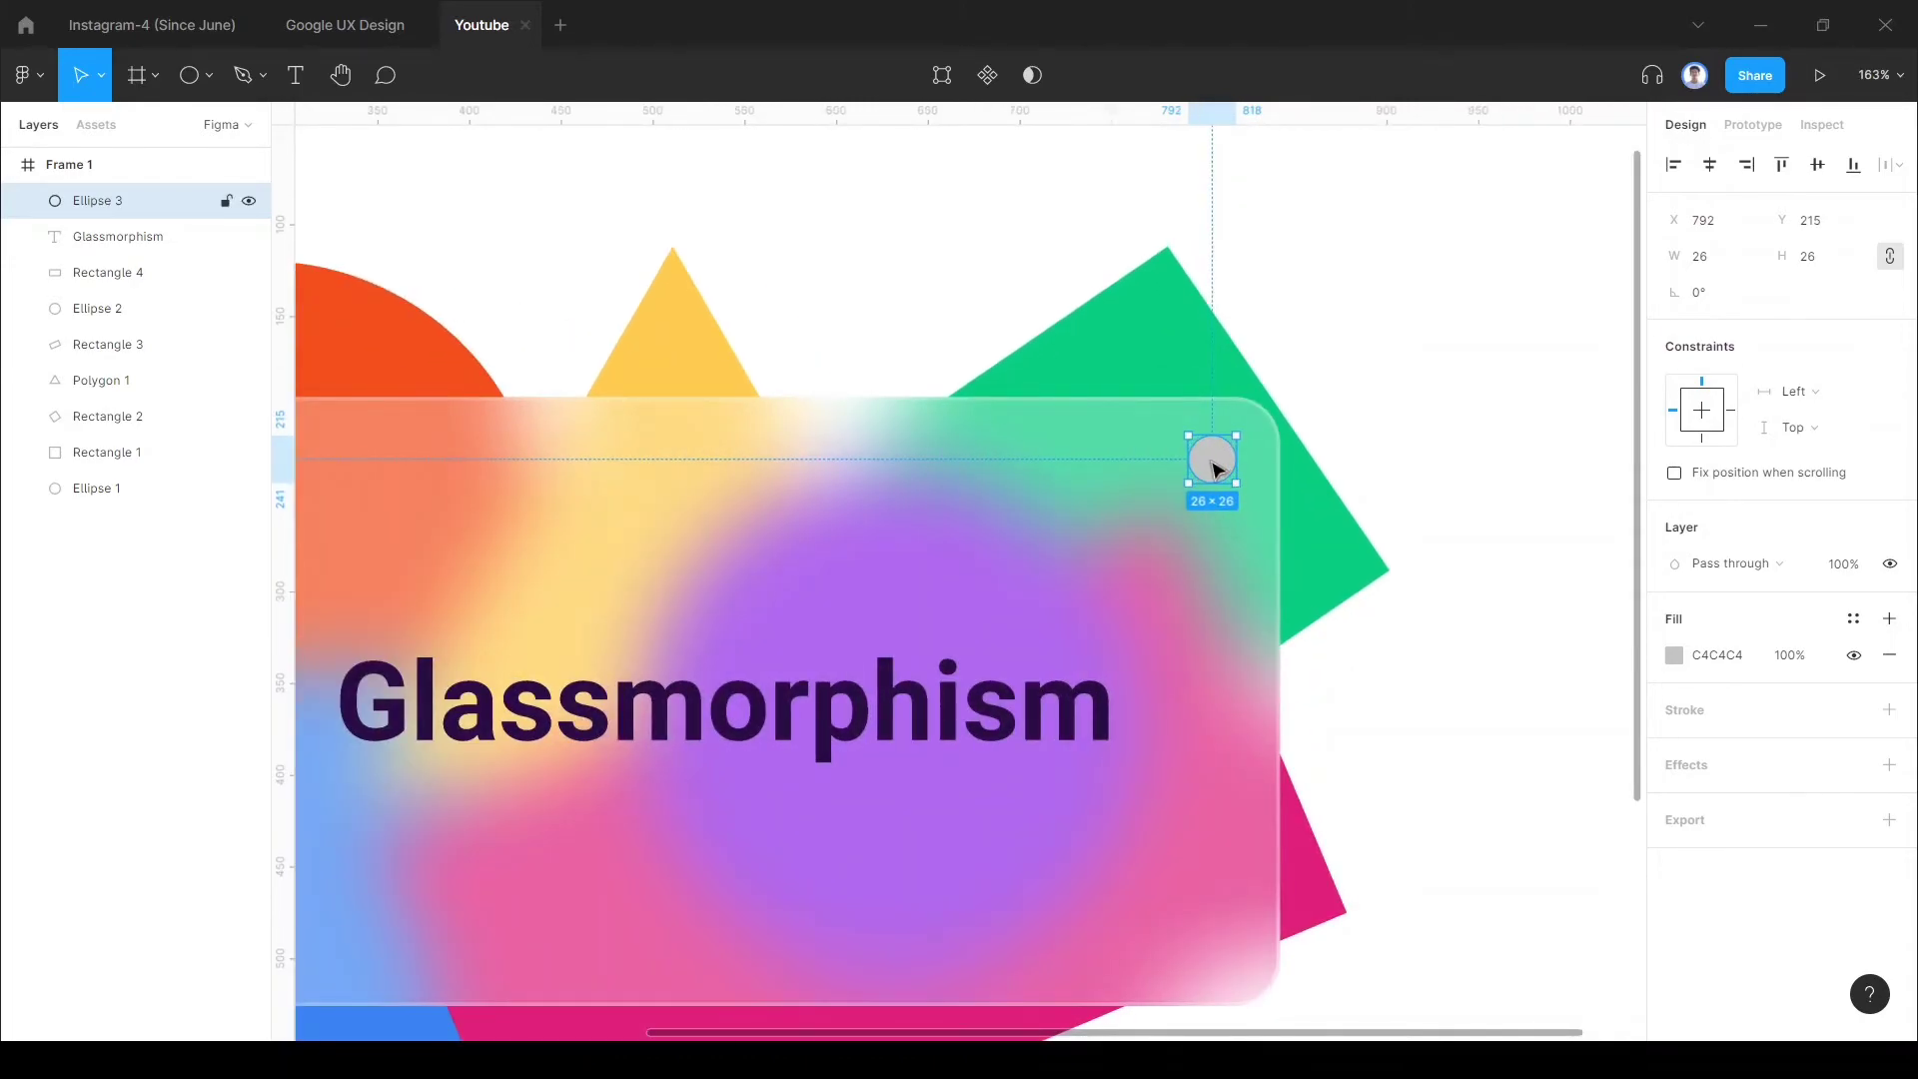
pyautogui.rightClick(1214, 470)
pyautogui.click(1159, 442)
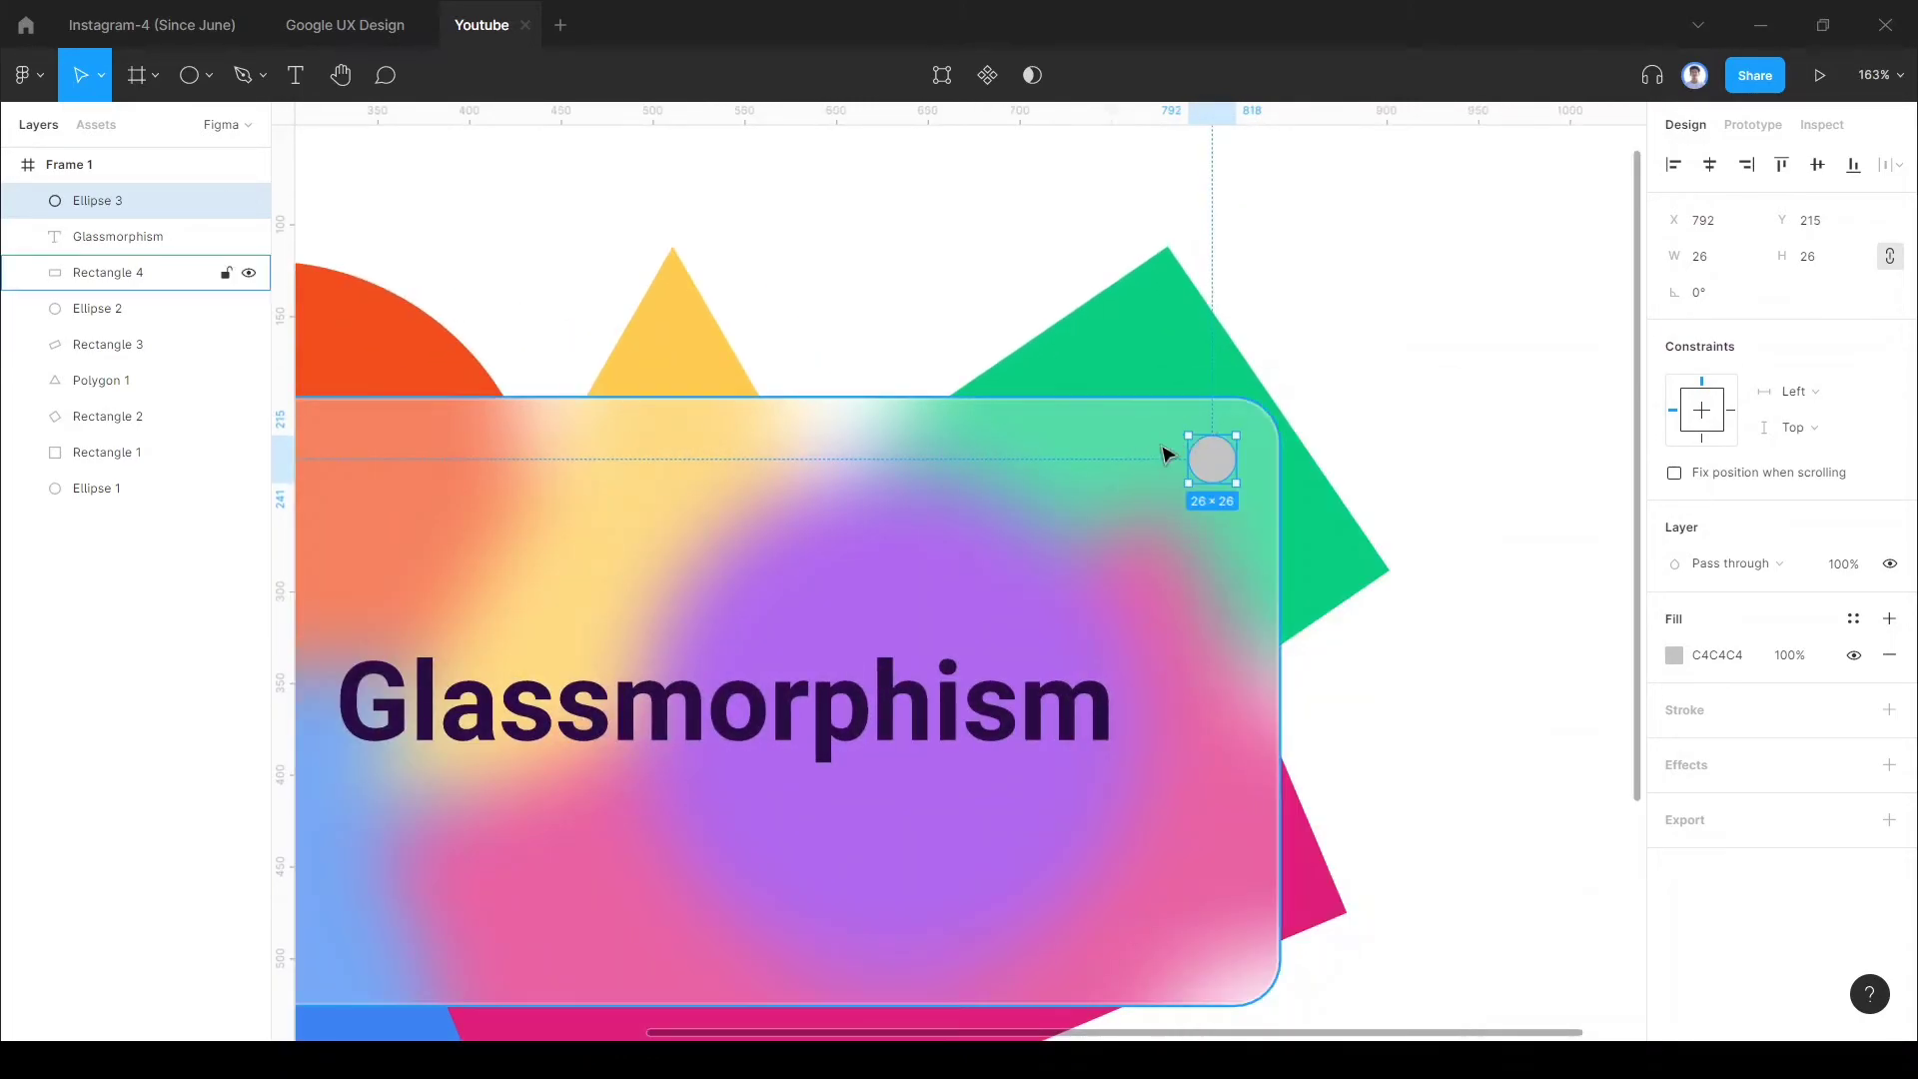
pyautogui.rightClick(1081, 470)
pyautogui.click(1109, 430)
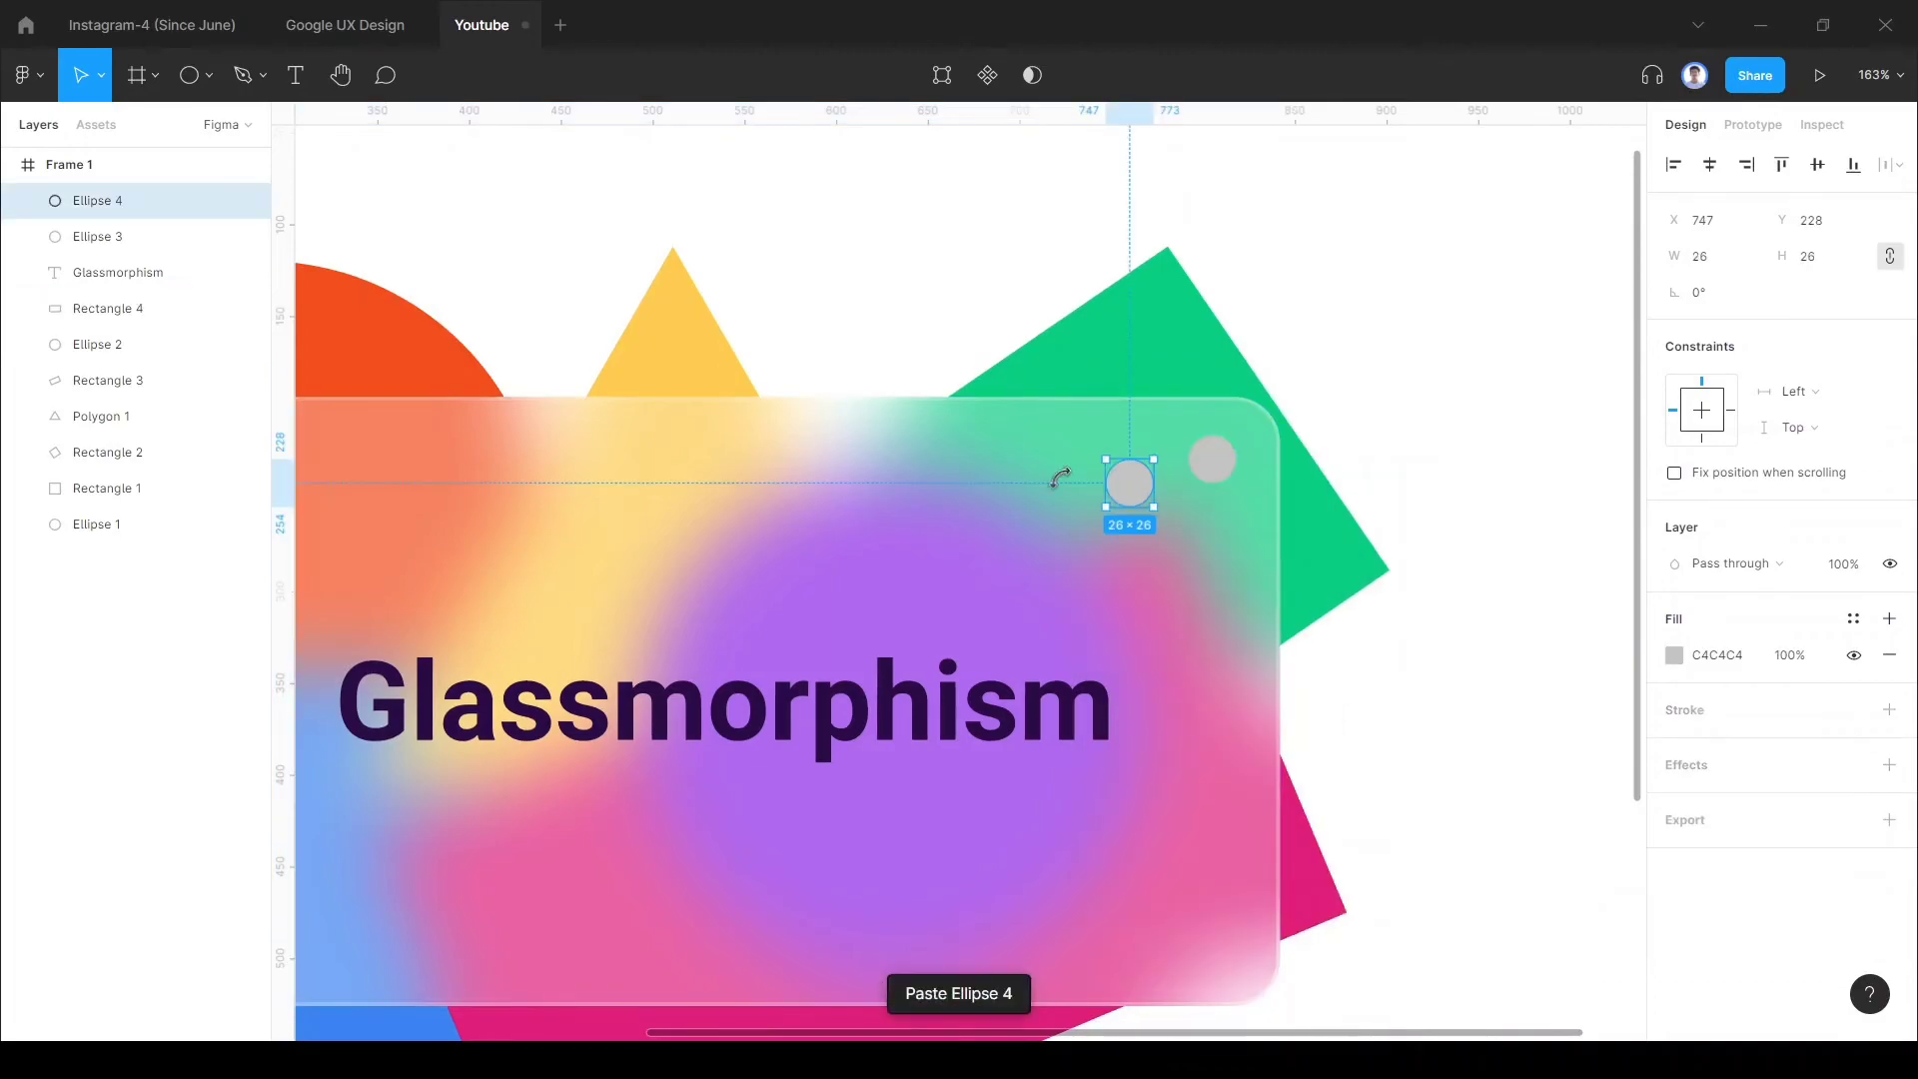
pyautogui.rightClick(1017, 484)
pyautogui.moveTo(1031, 485)
pyautogui.click(1069, 429)
pyautogui.moveTo(1122, 497); pyautogui.dragTo(1148, 459)
pyautogui.moveTo(1058, 506); pyautogui.dragTo(1086, 466)
# Step: Set the horizontal spacing between the three small circles to 16 and move the row slightly down and left, to Y 222
pyautogui.keyDown('shift'); pyautogui.click(1144, 460); pyautogui.keyUp('shift')
pyautogui.keyDown('shift'); pyautogui.click(1207, 470); pyautogui.keyUp('shift')
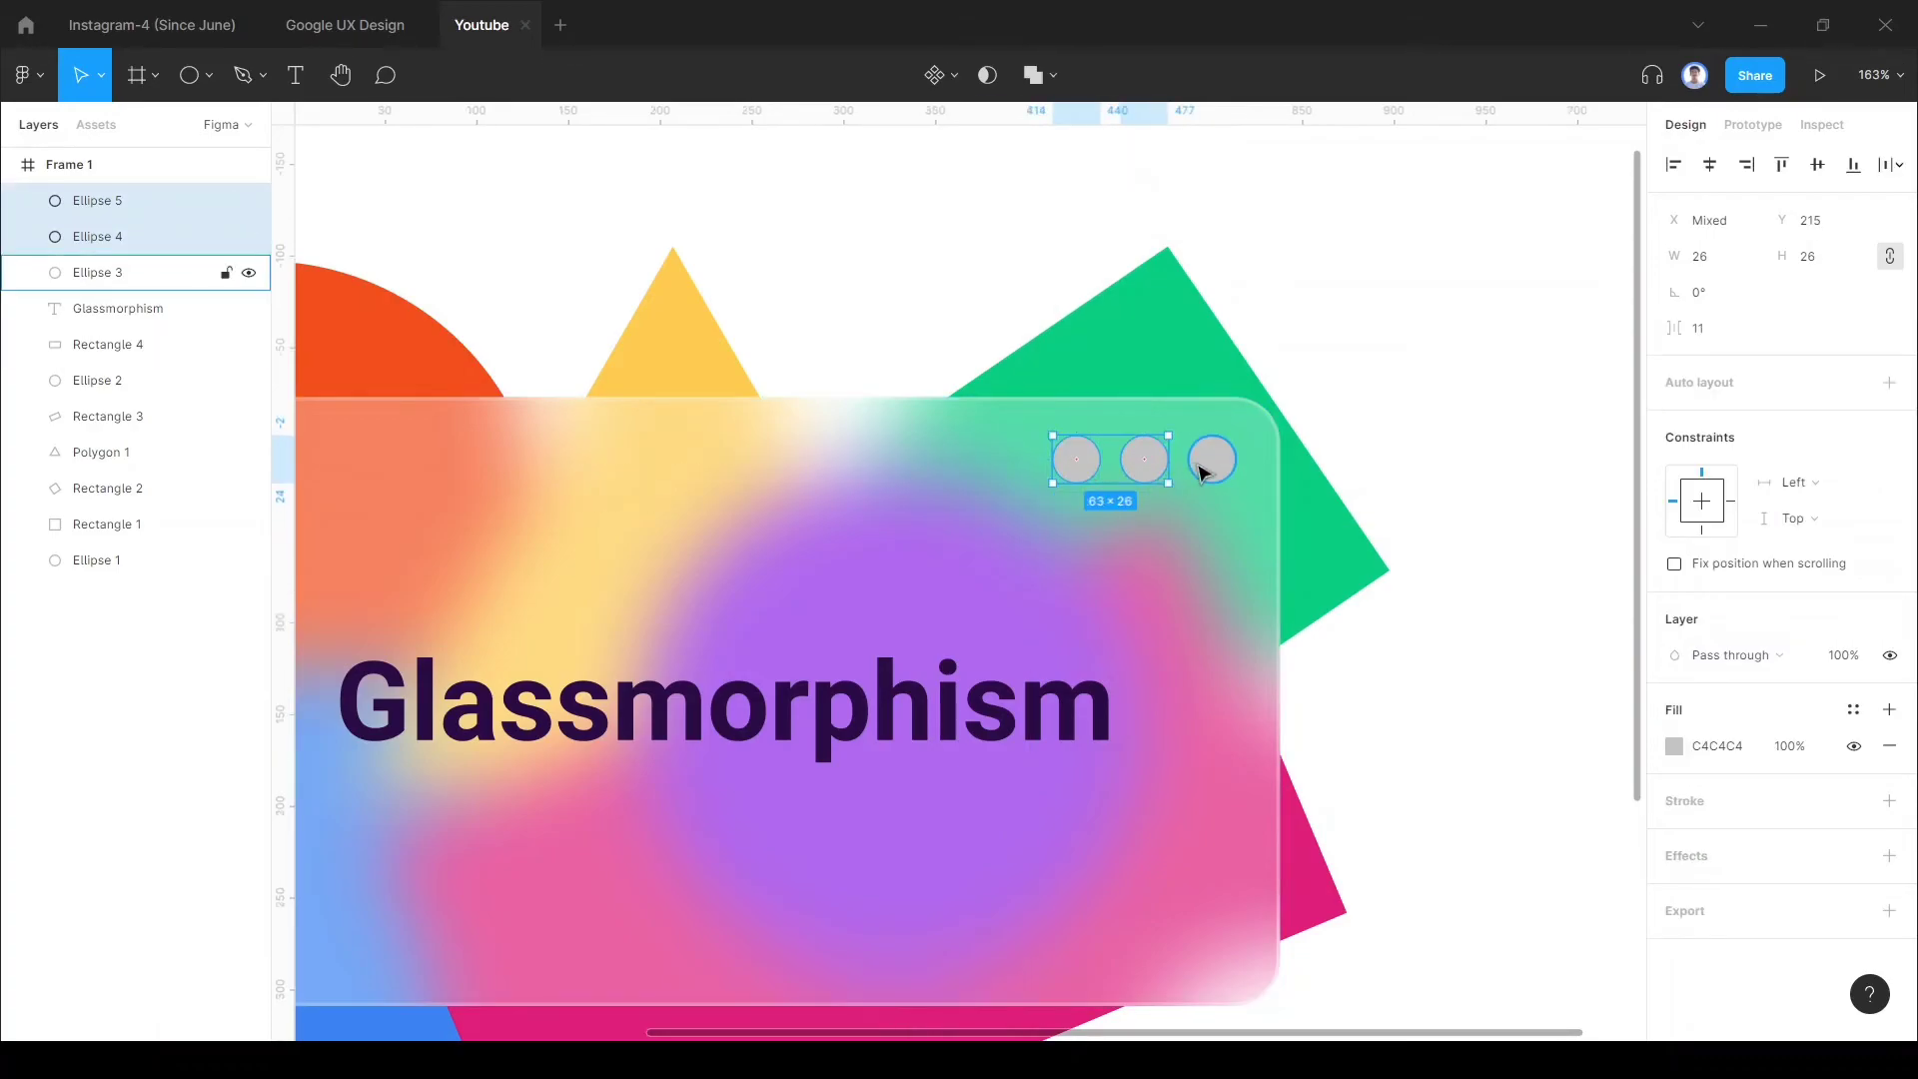
pyautogui.click(1731, 325)
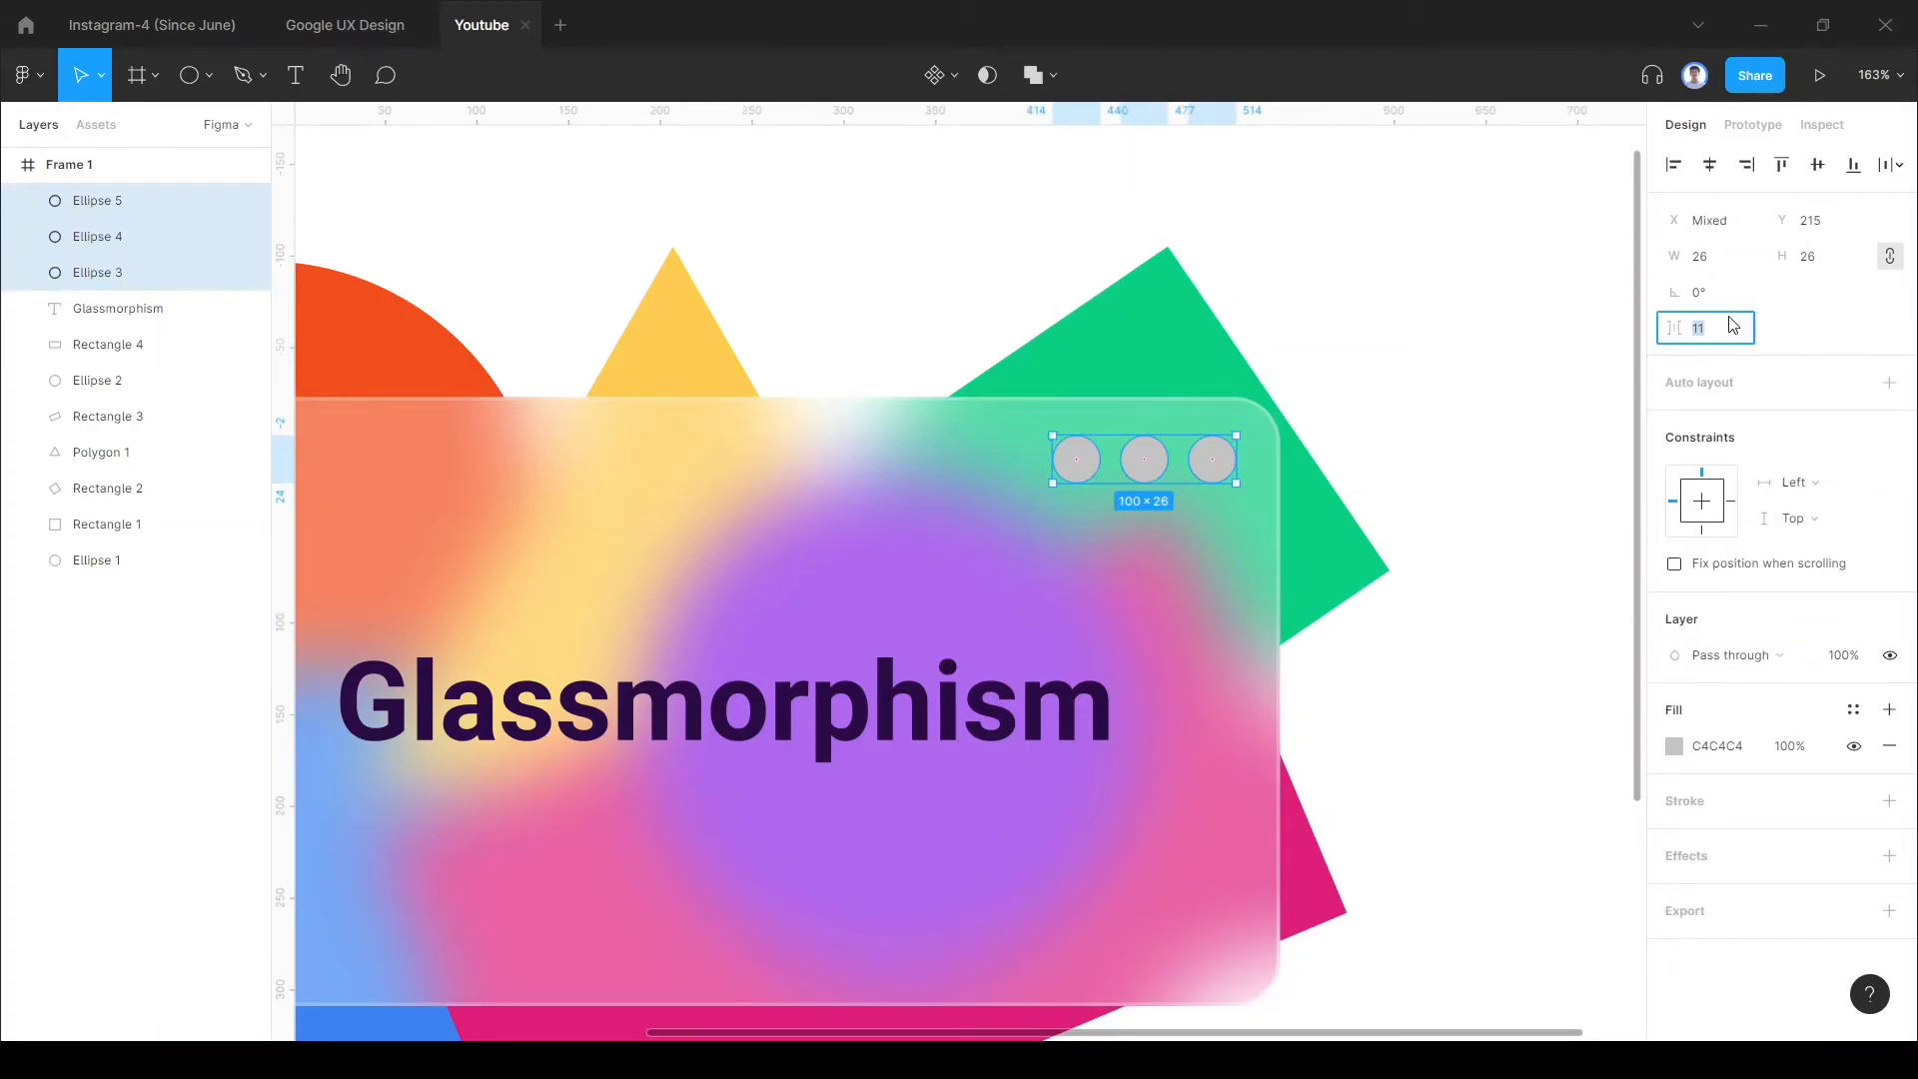
pyautogui.write('16')
pyautogui.press('Return')
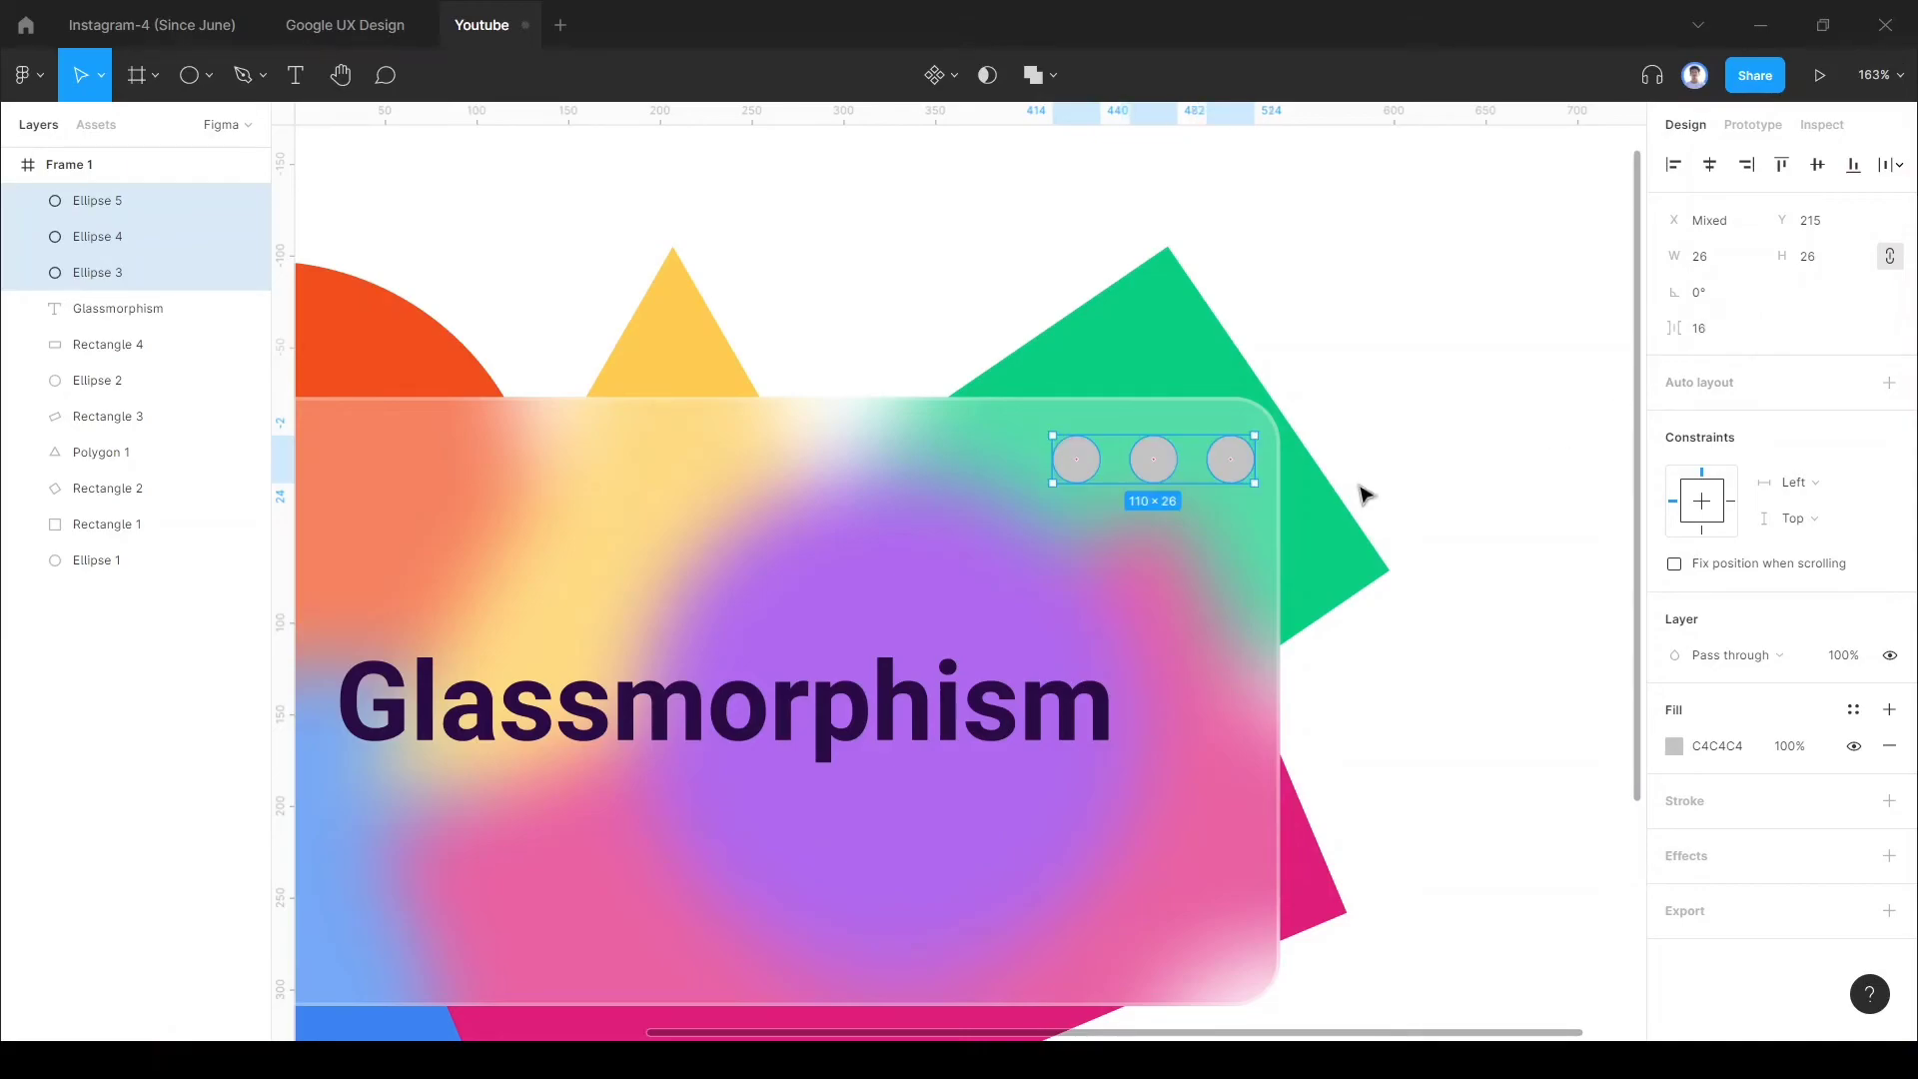
pyautogui.moveTo(1179, 471); pyautogui.dragTo(1148, 481)
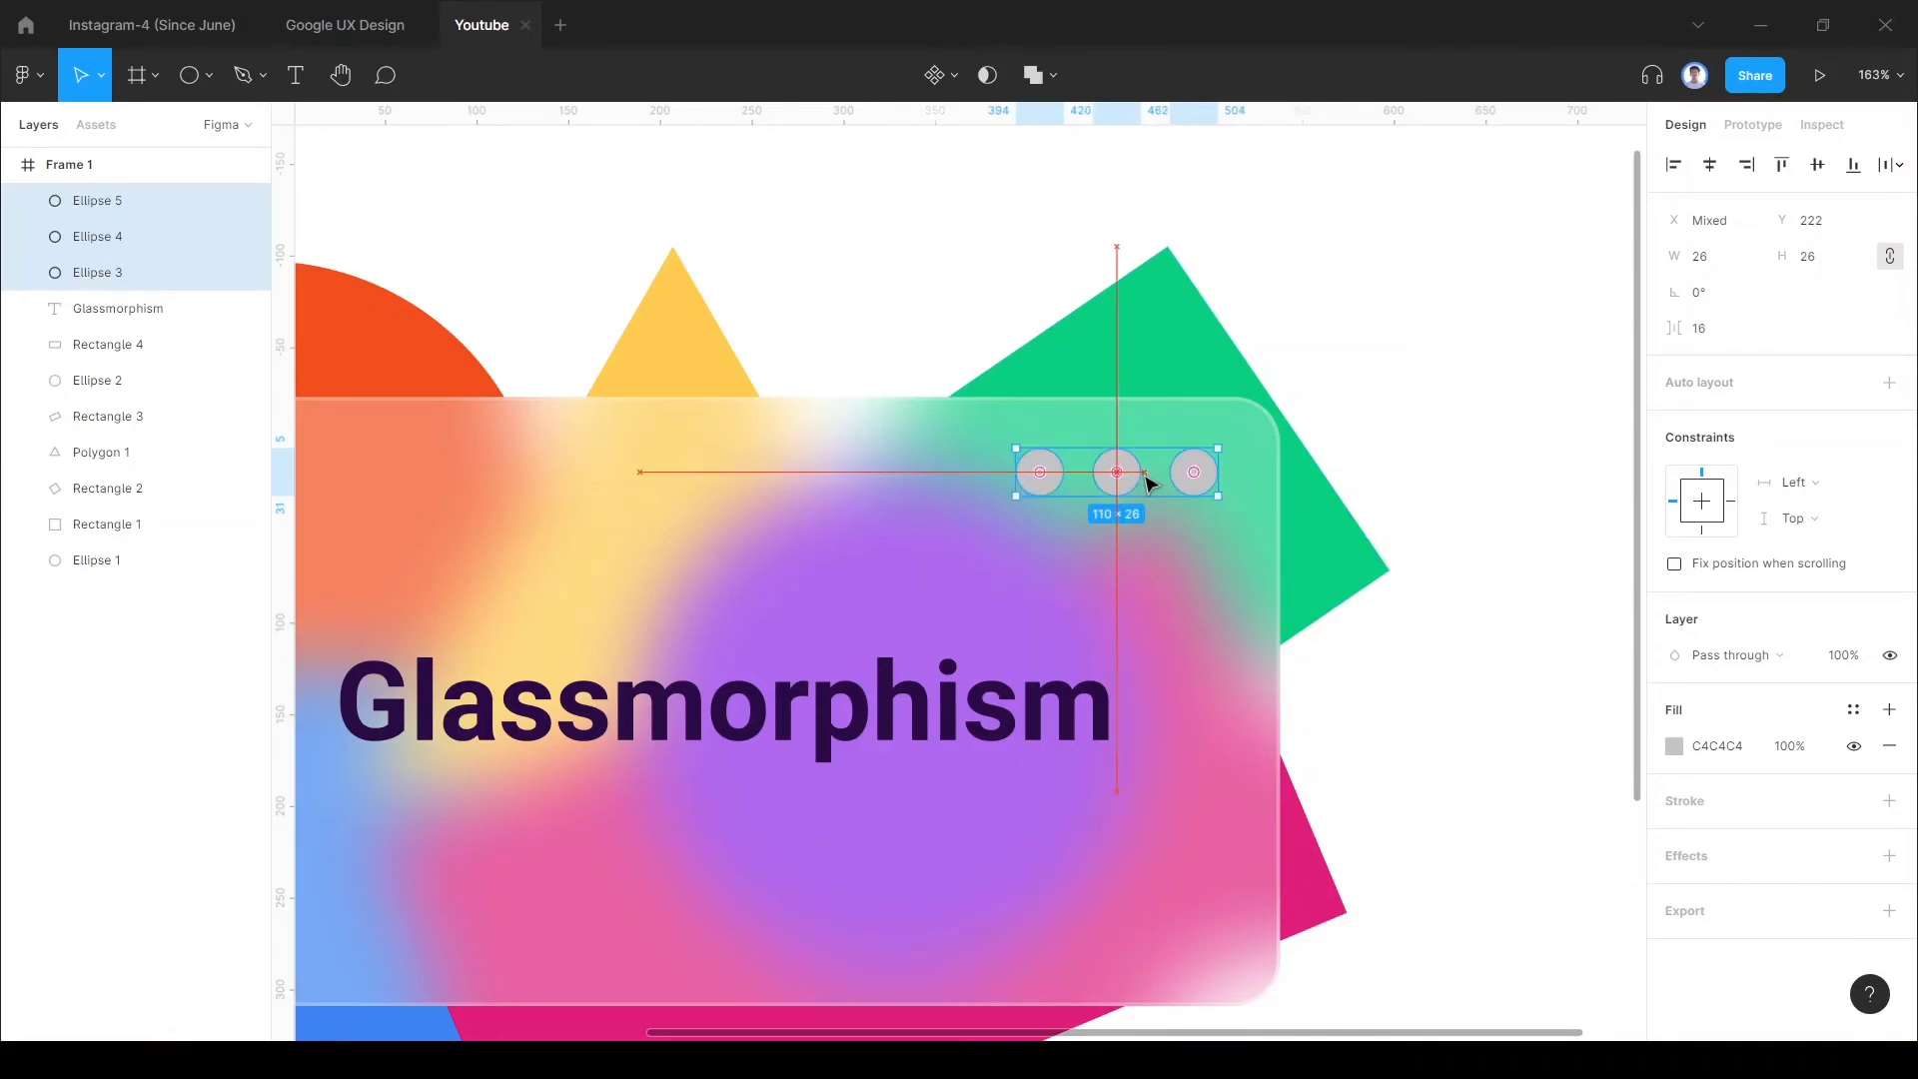
# Step: Fill the rightmost small circle with the red-orange document color FD411A
pyautogui.click(1191, 486)
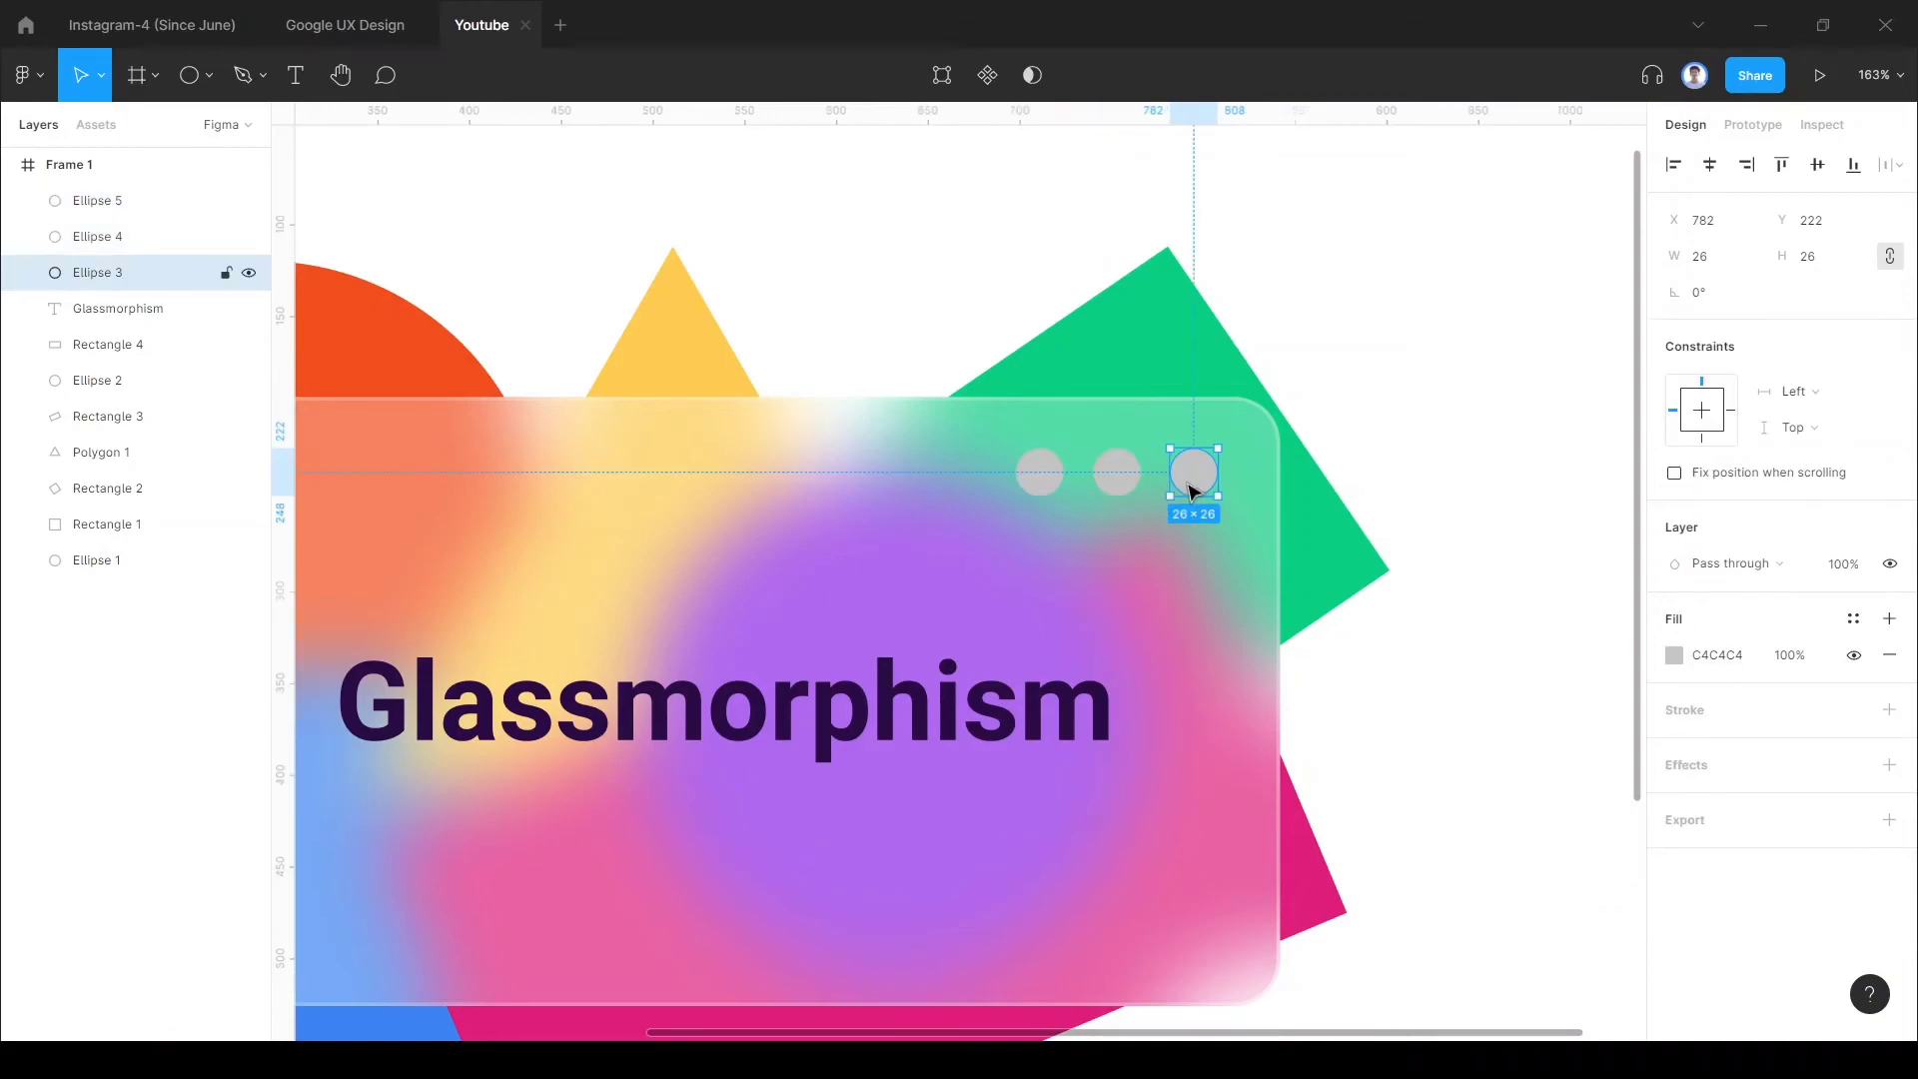
pyautogui.click(1674, 656)
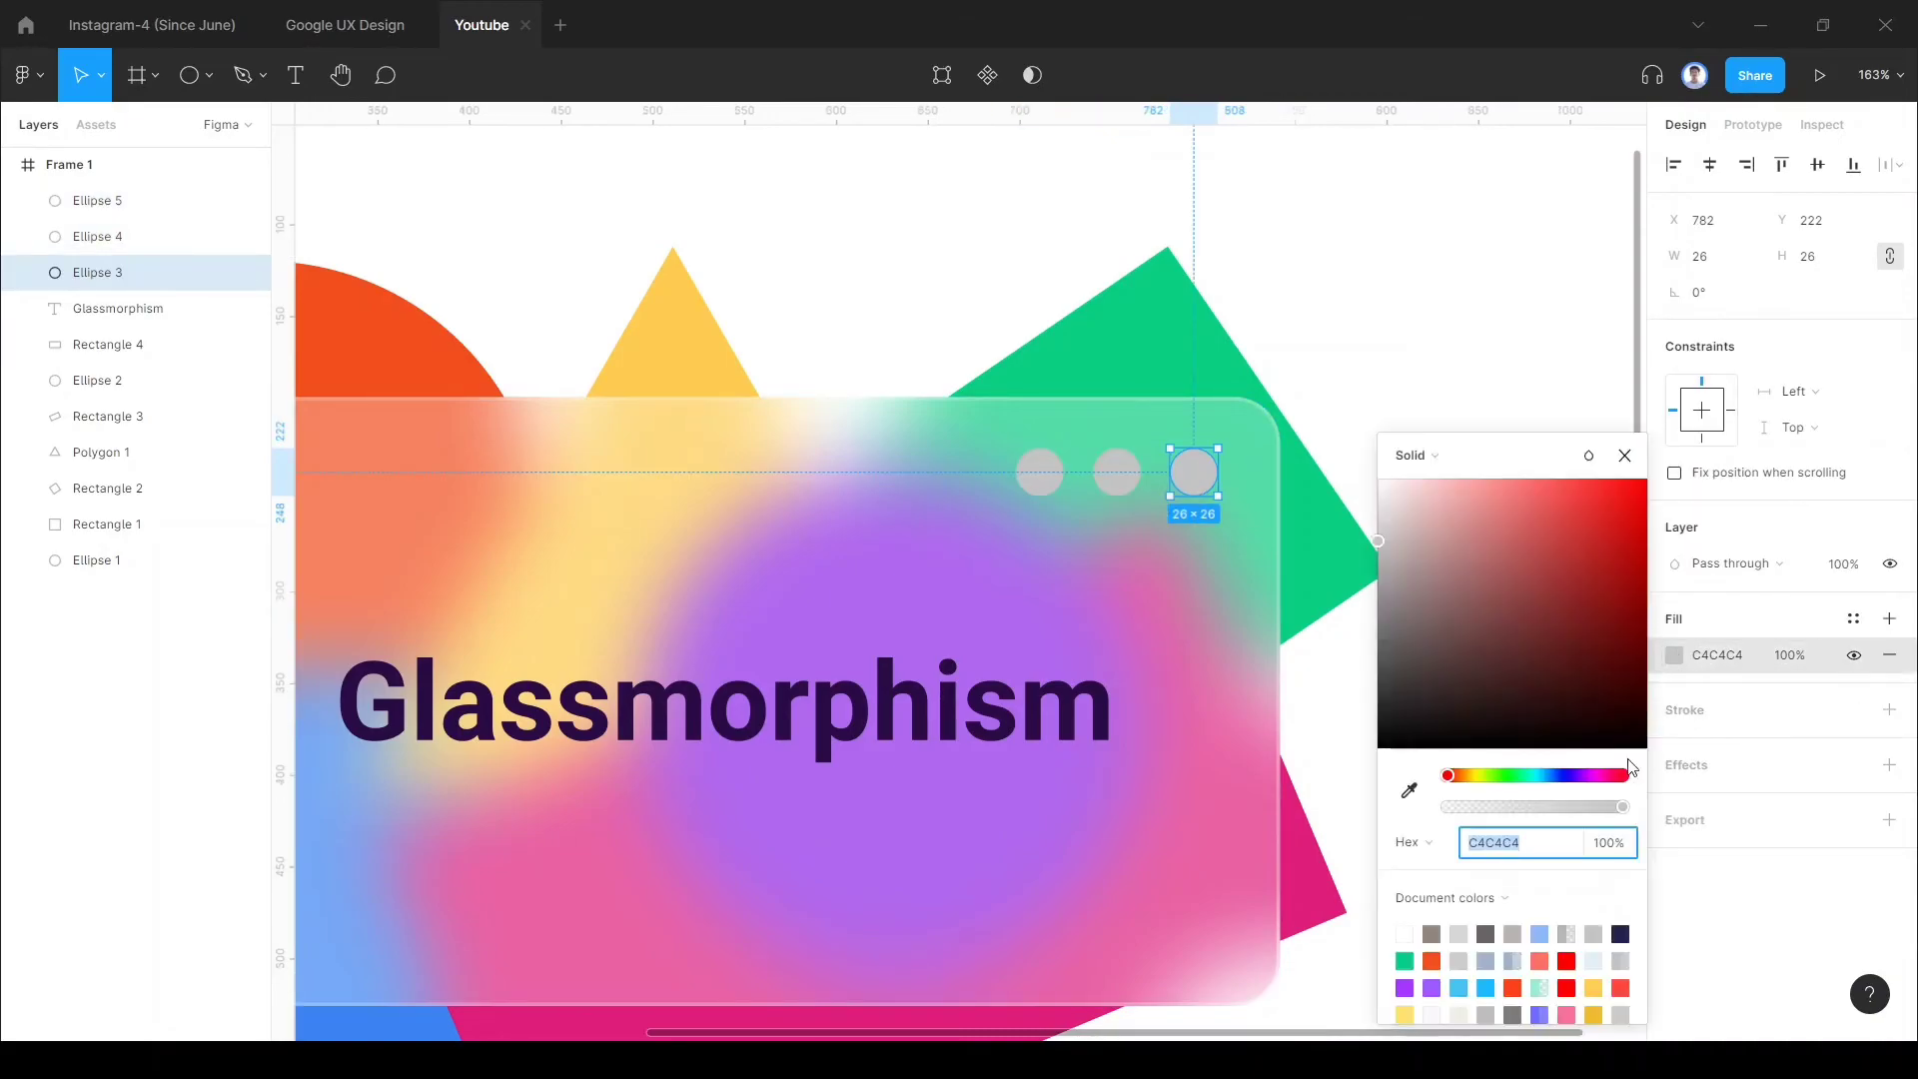
pyautogui.click(1515, 985)
# Step: Try green and light blue on the middle small circle, and settle on the yellow document color FECC50
pyautogui.click(1120, 483)
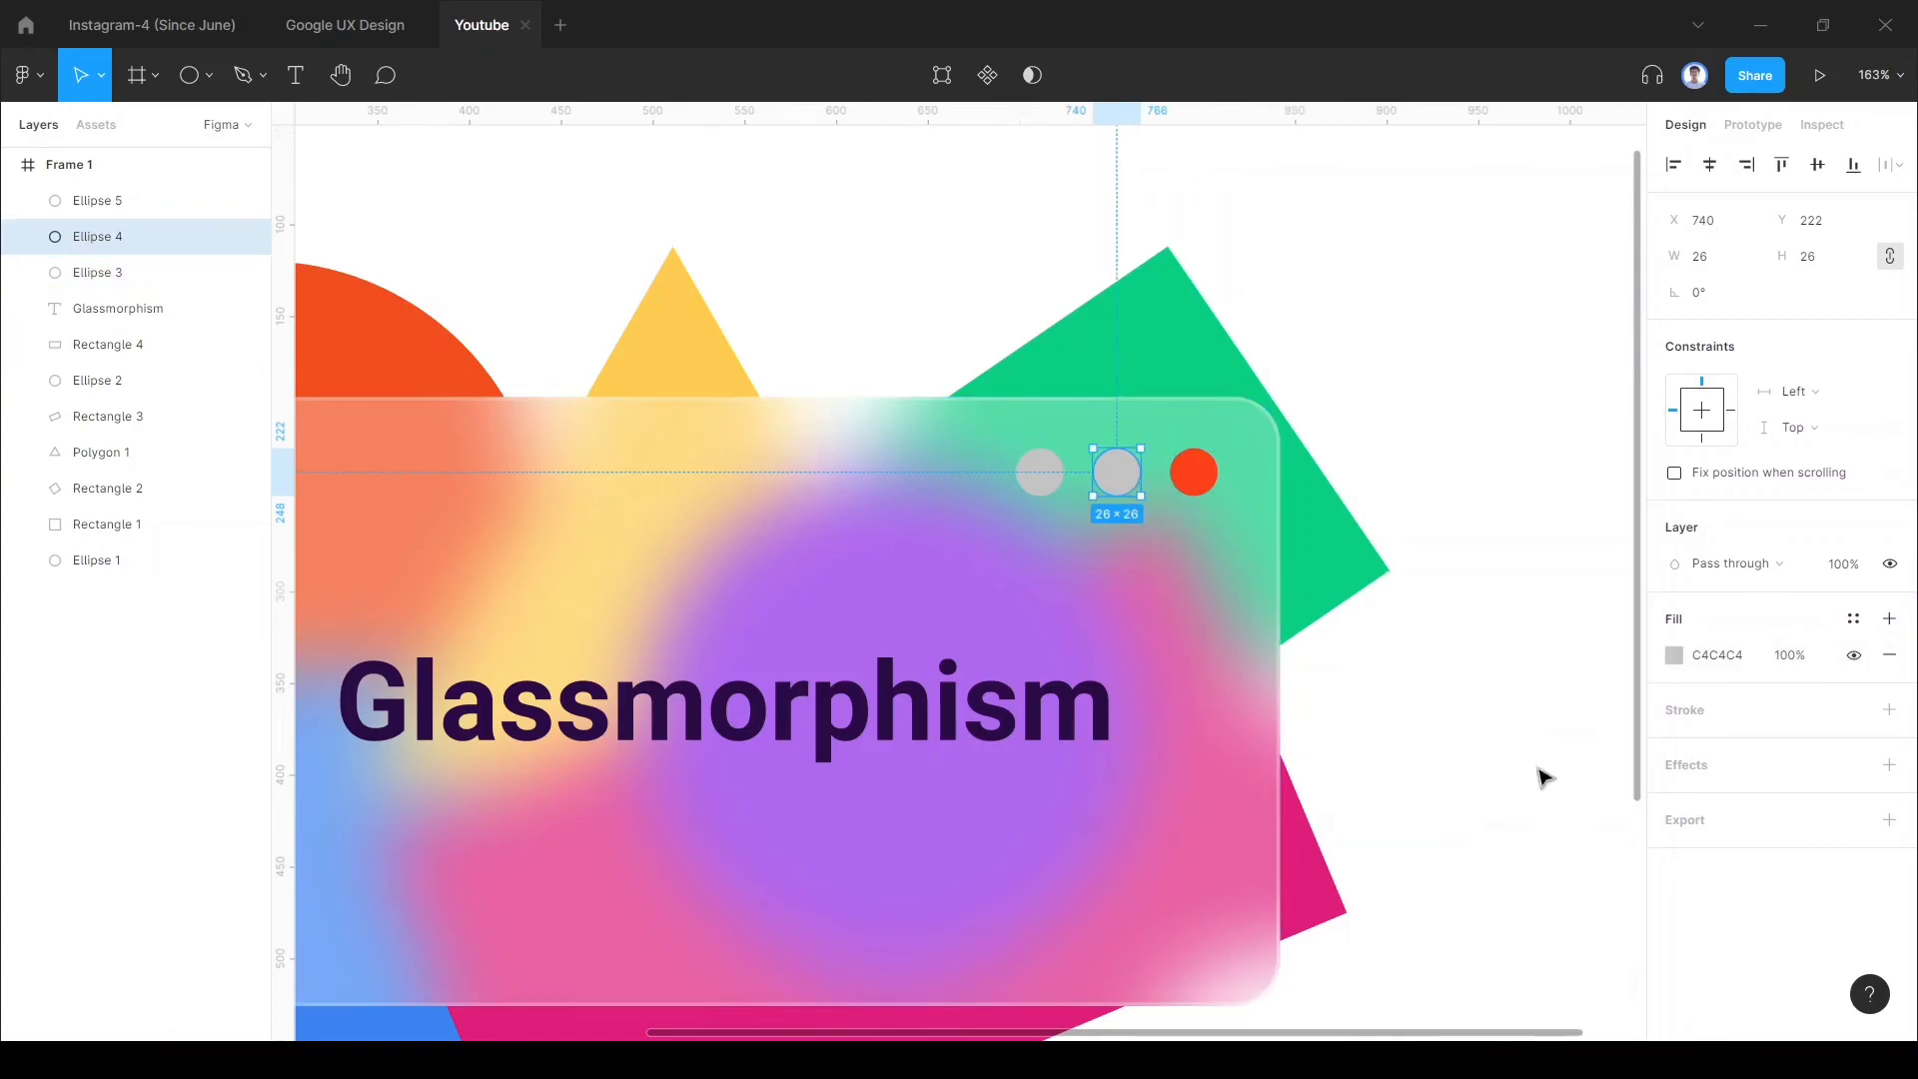
pyautogui.click(1674, 656)
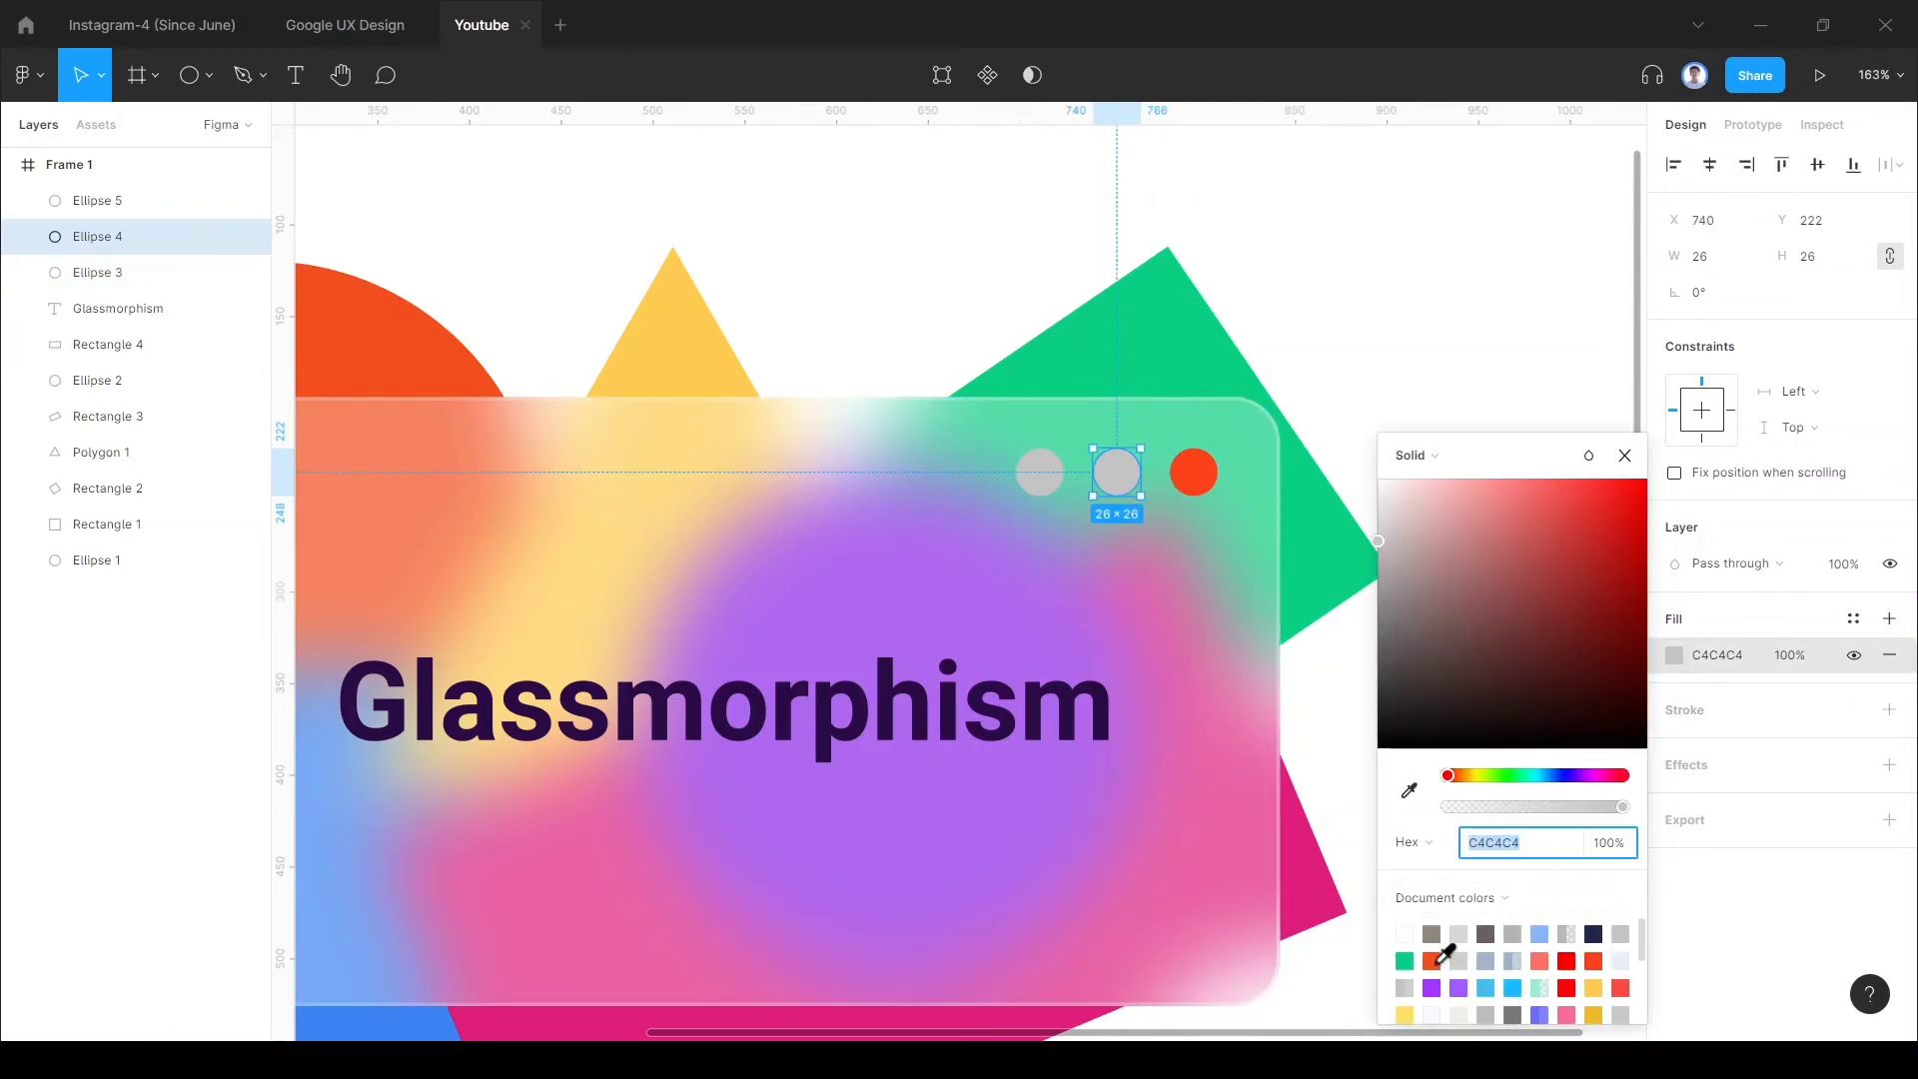
pyautogui.click(1404, 961)
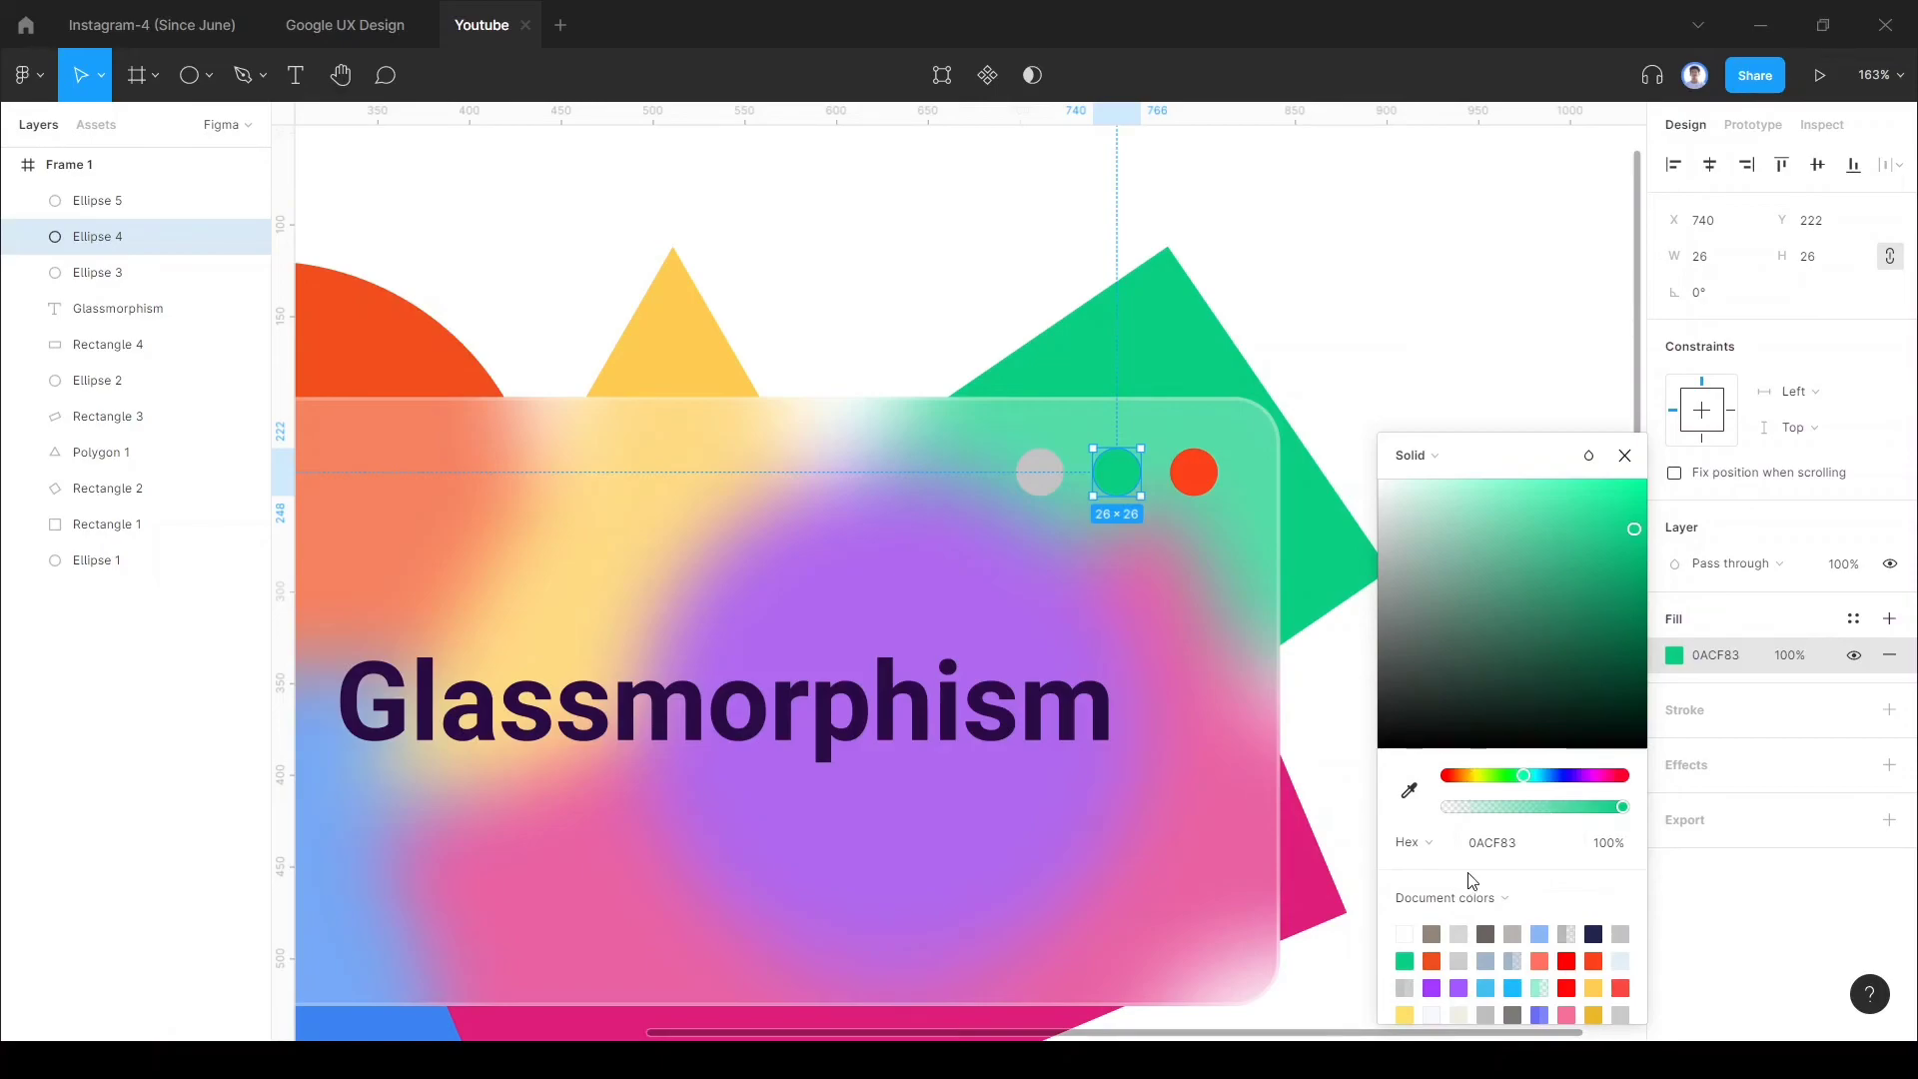
pyautogui.click(1509, 984)
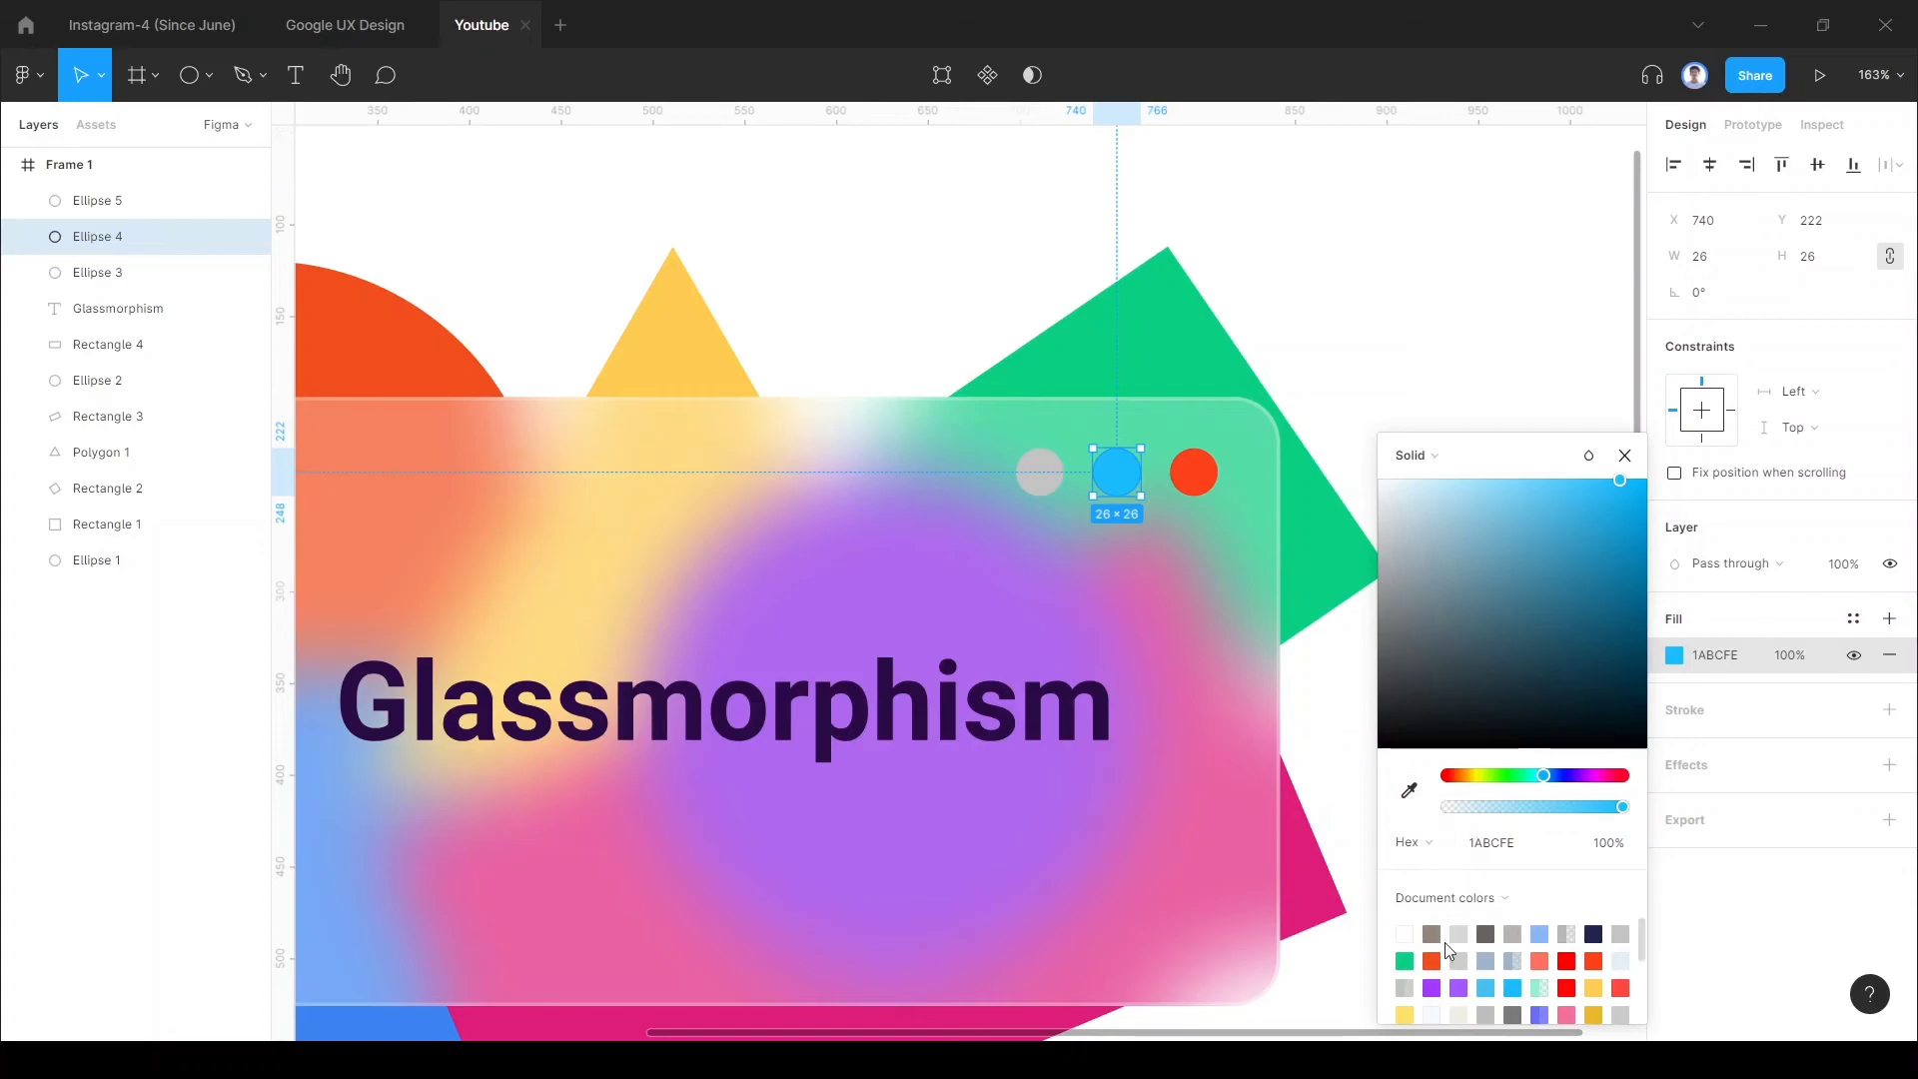
pyautogui.click(1592, 987)
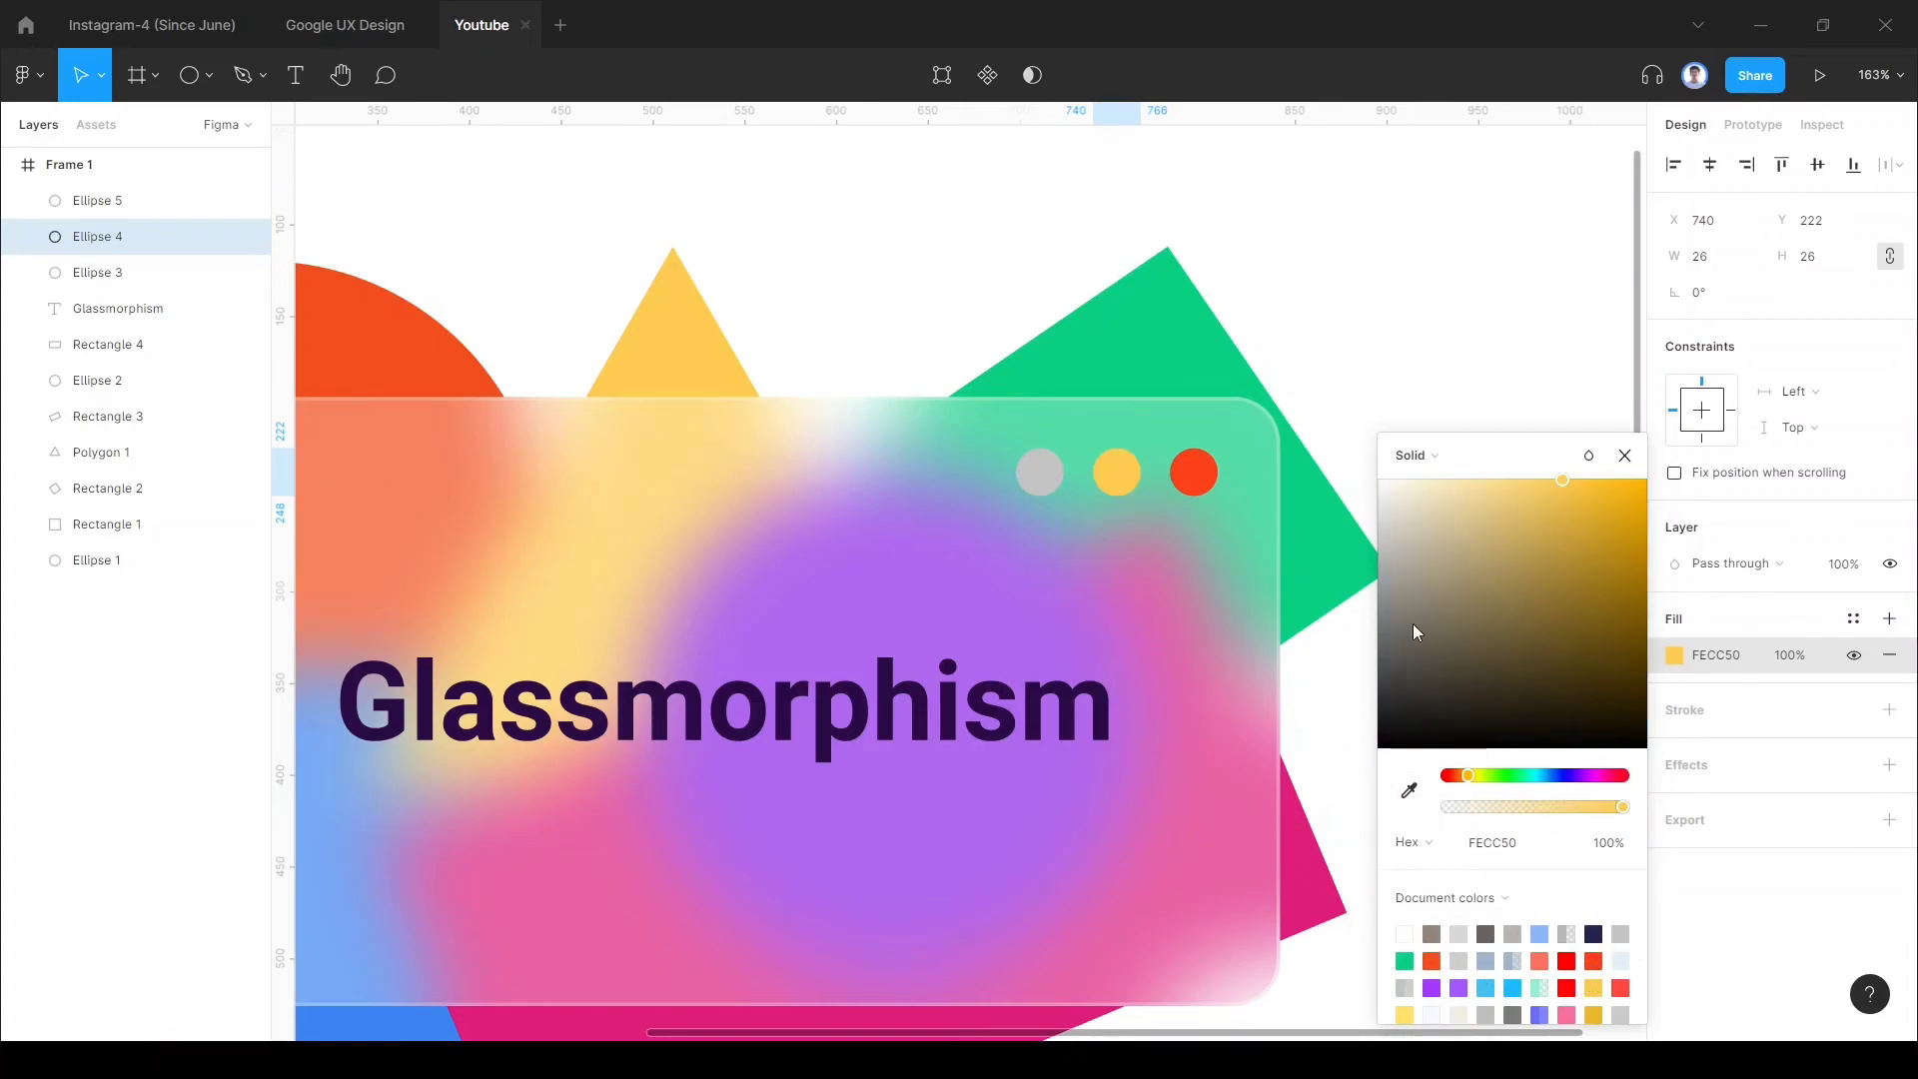
# Step: Fill the leftmost small circle with blue 3965FF by shifting the hue of a purple document color
pyautogui.click(1034, 472)
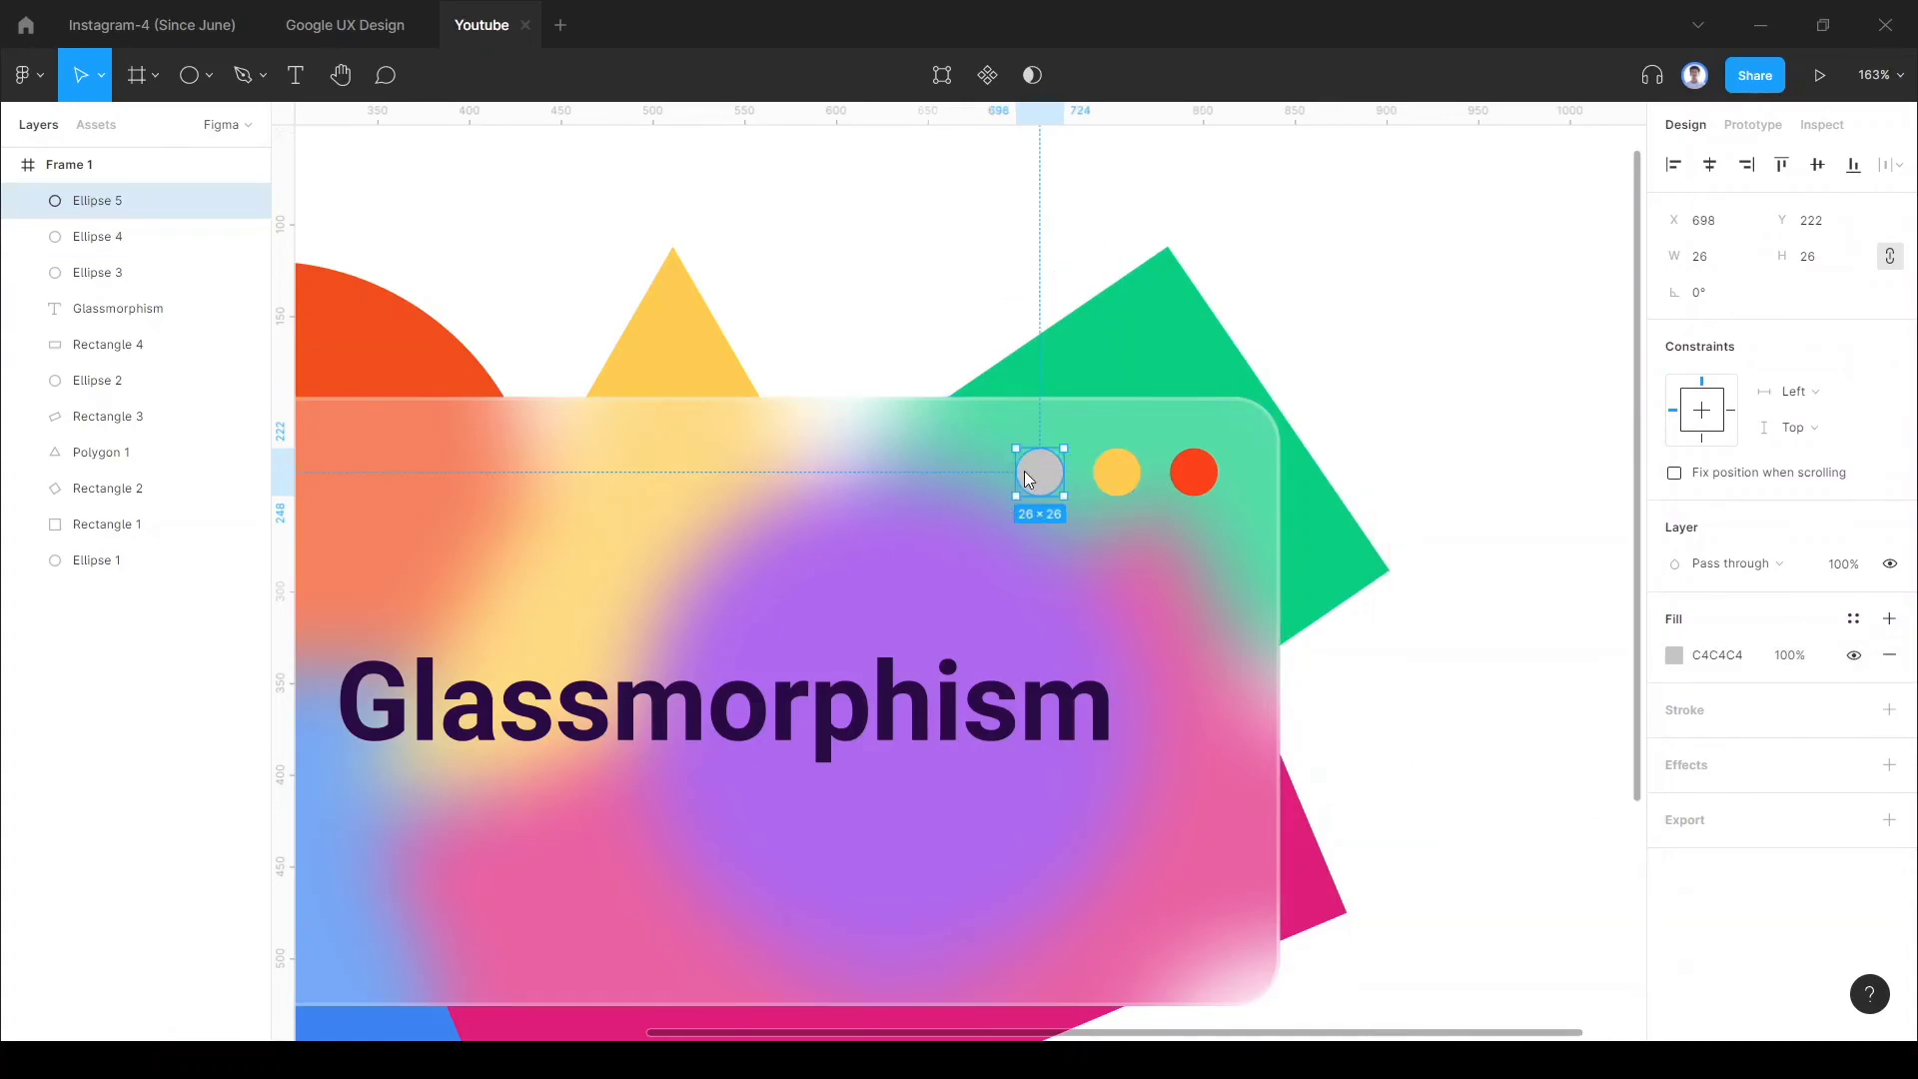
pyautogui.click(1673, 657)
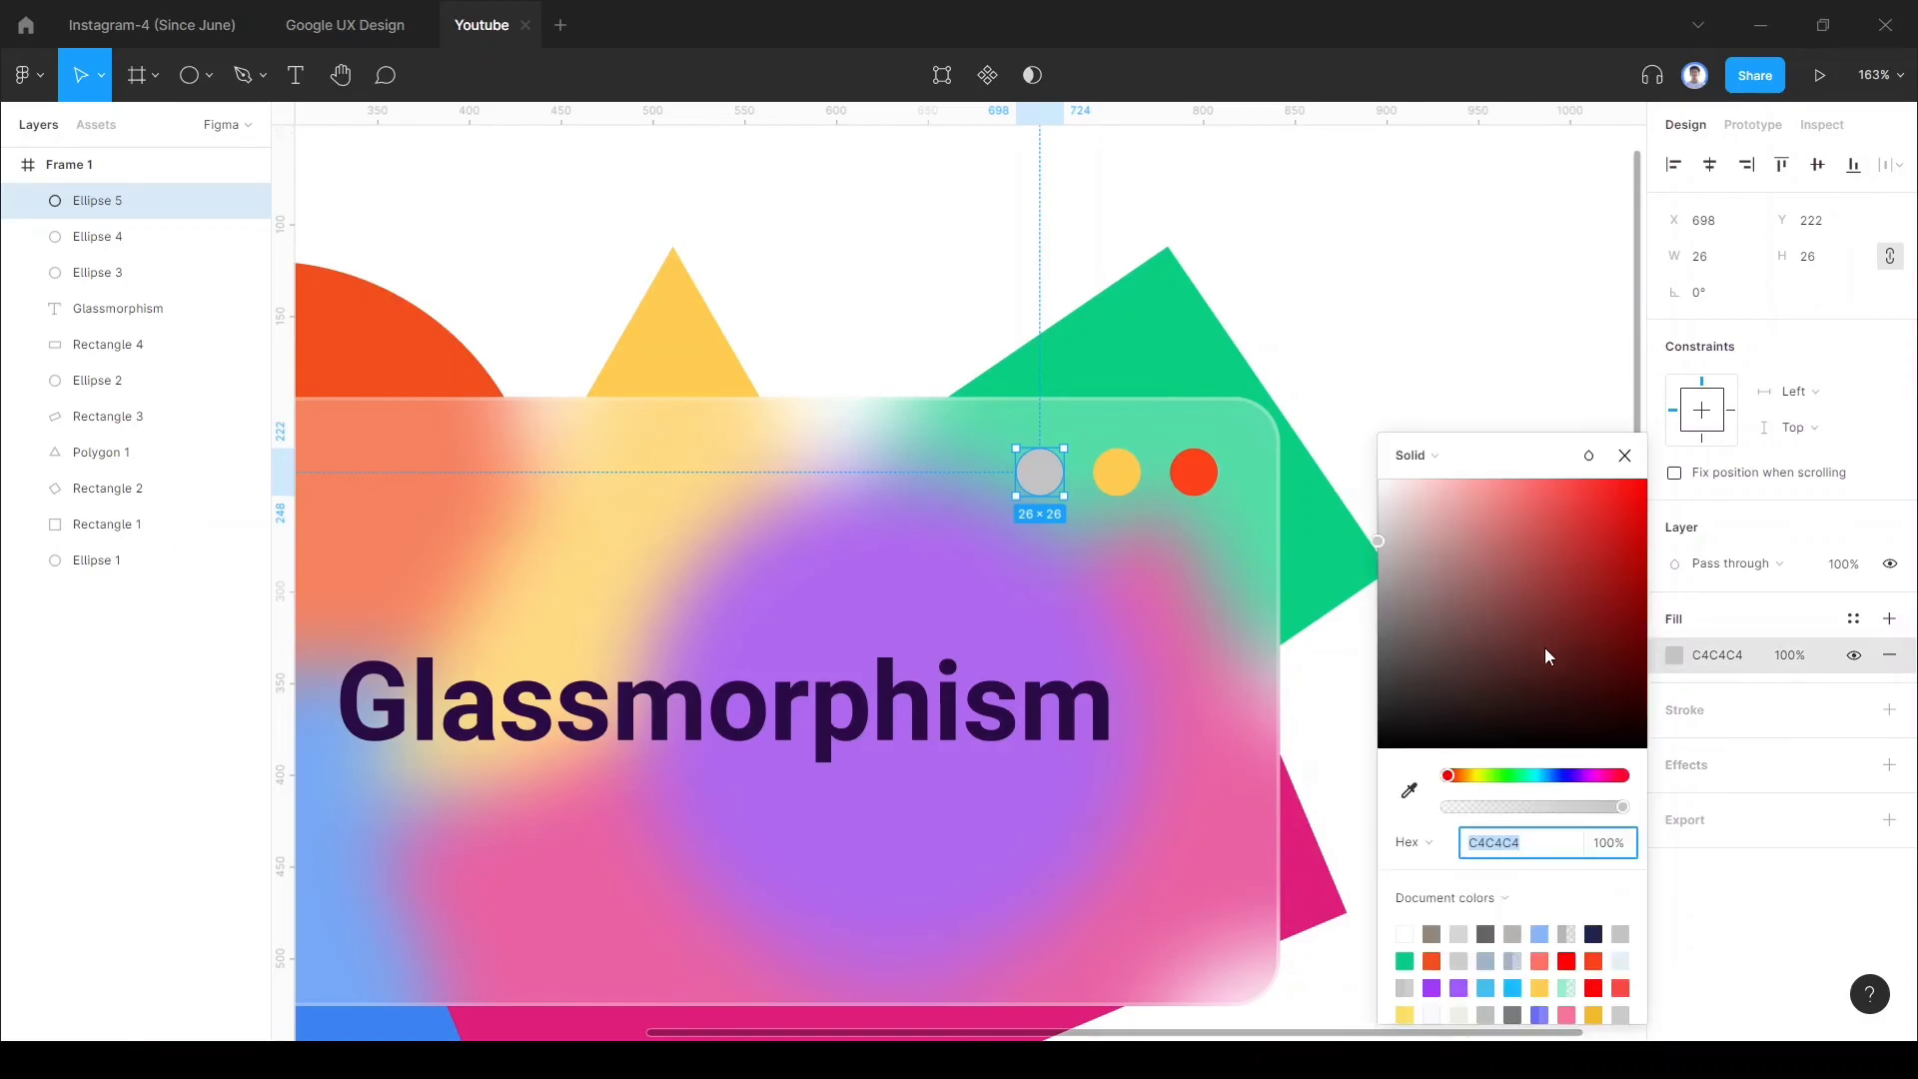
pyautogui.click(1433, 985)
pyautogui.moveTo(1503, 776); pyautogui.dragTo(1563, 778)
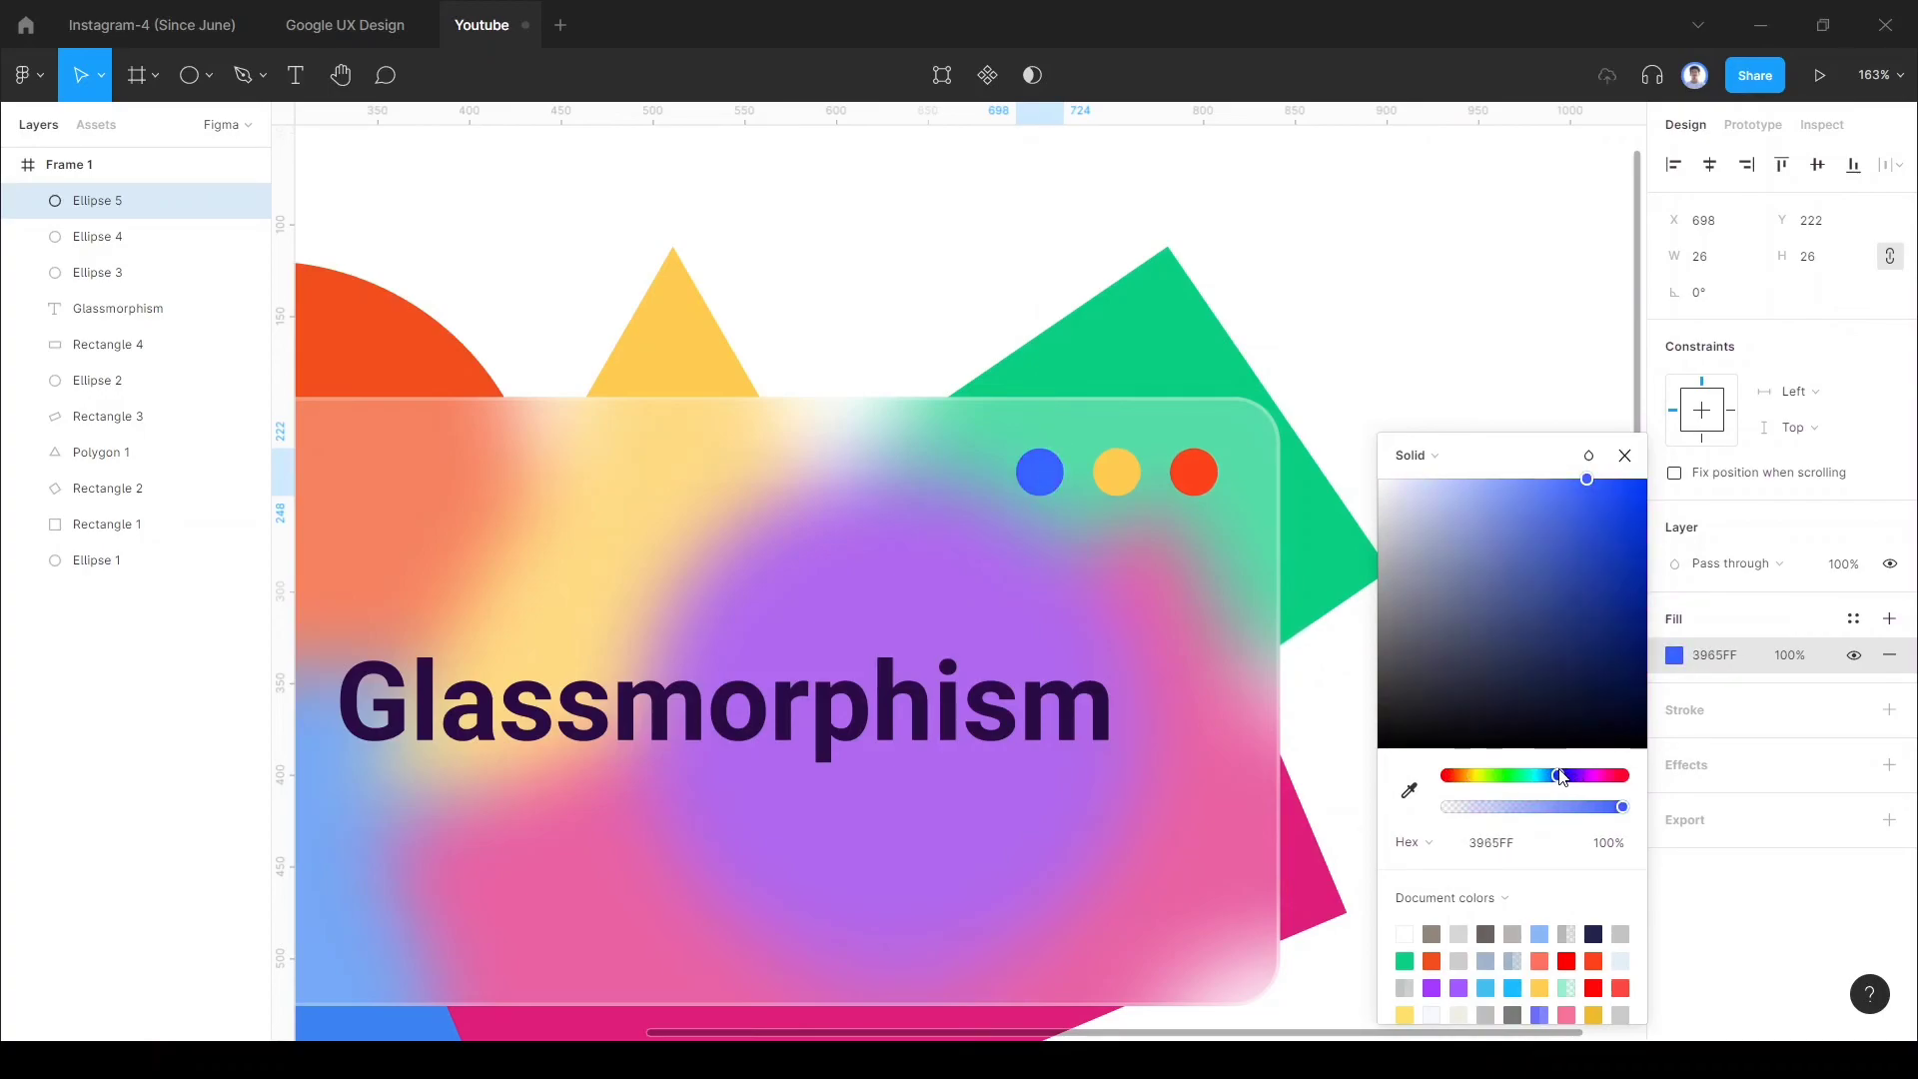
pyautogui.click(1625, 456)
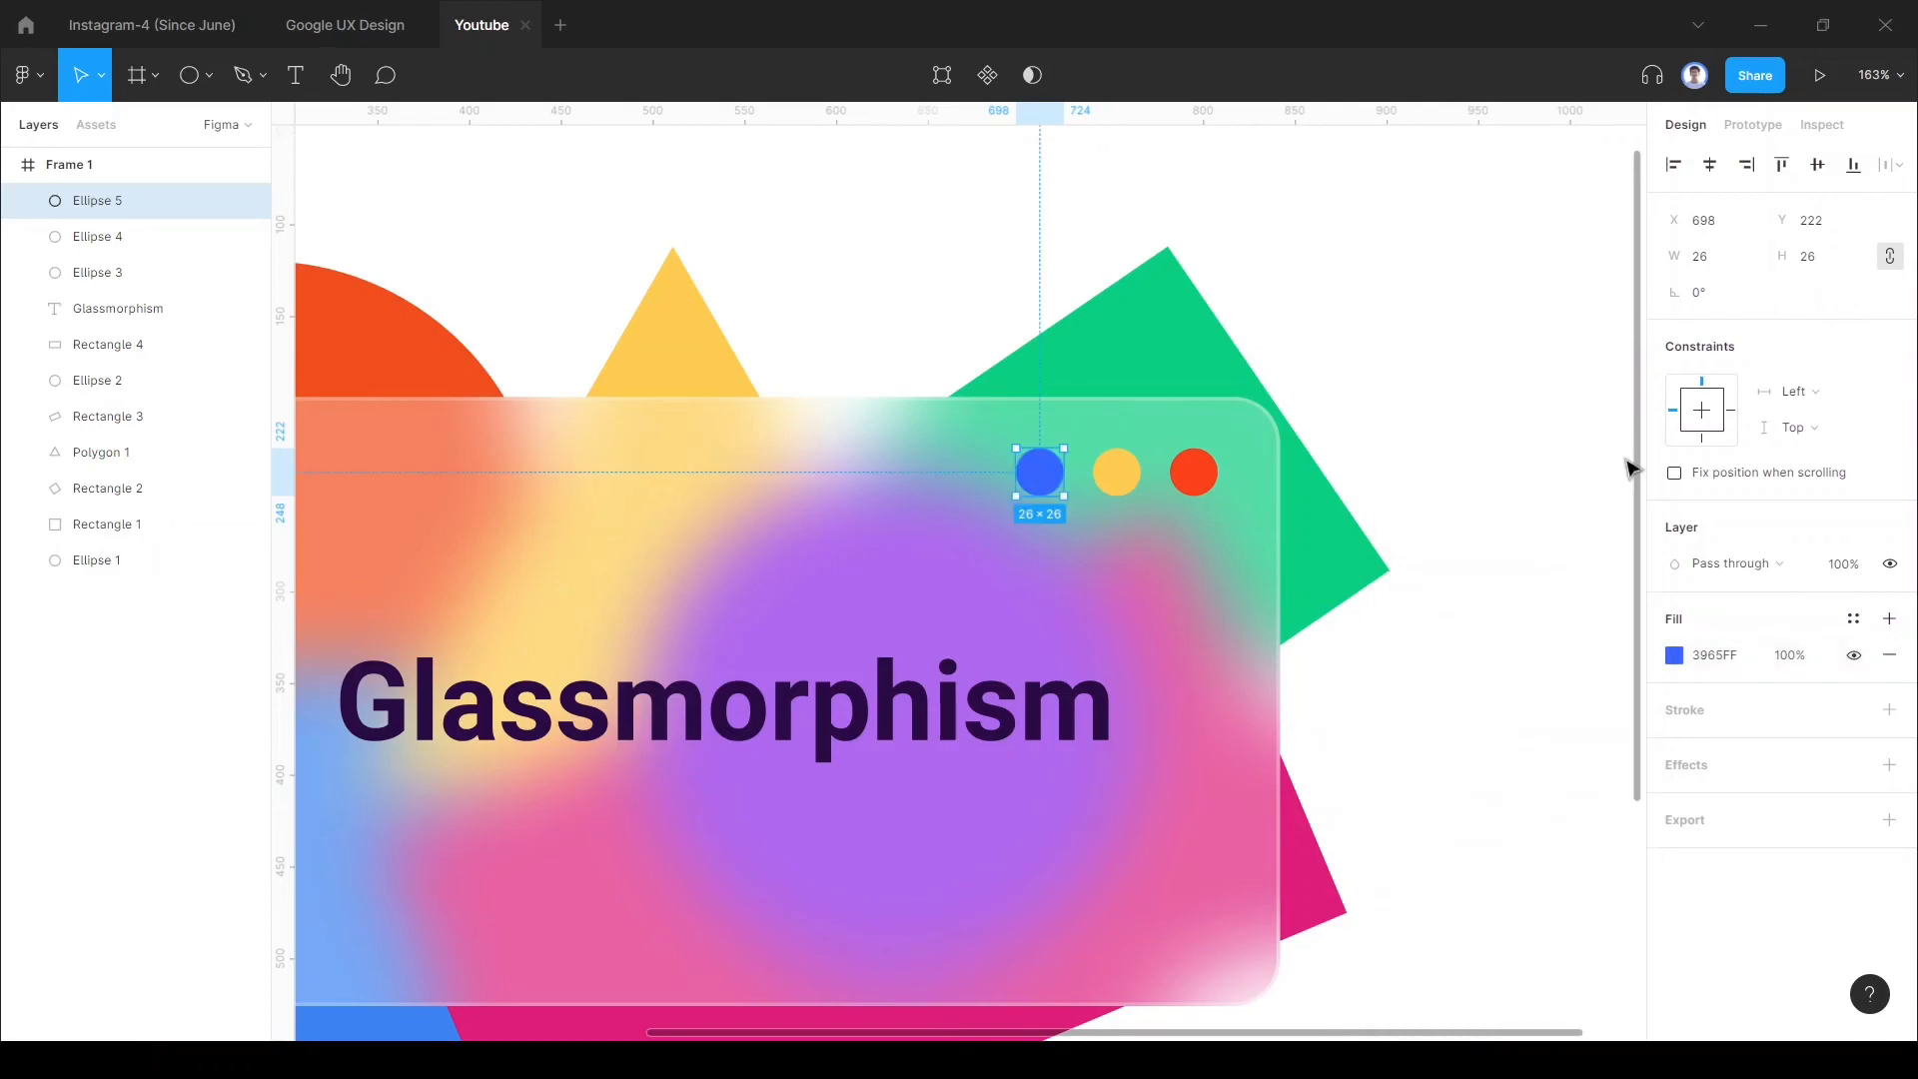
pyautogui.click(1428, 619)
# Step: Add an inside stroke of width 1 to the blue, yellow and red-orange small circles together
pyautogui.doubleClick(1035, 491)
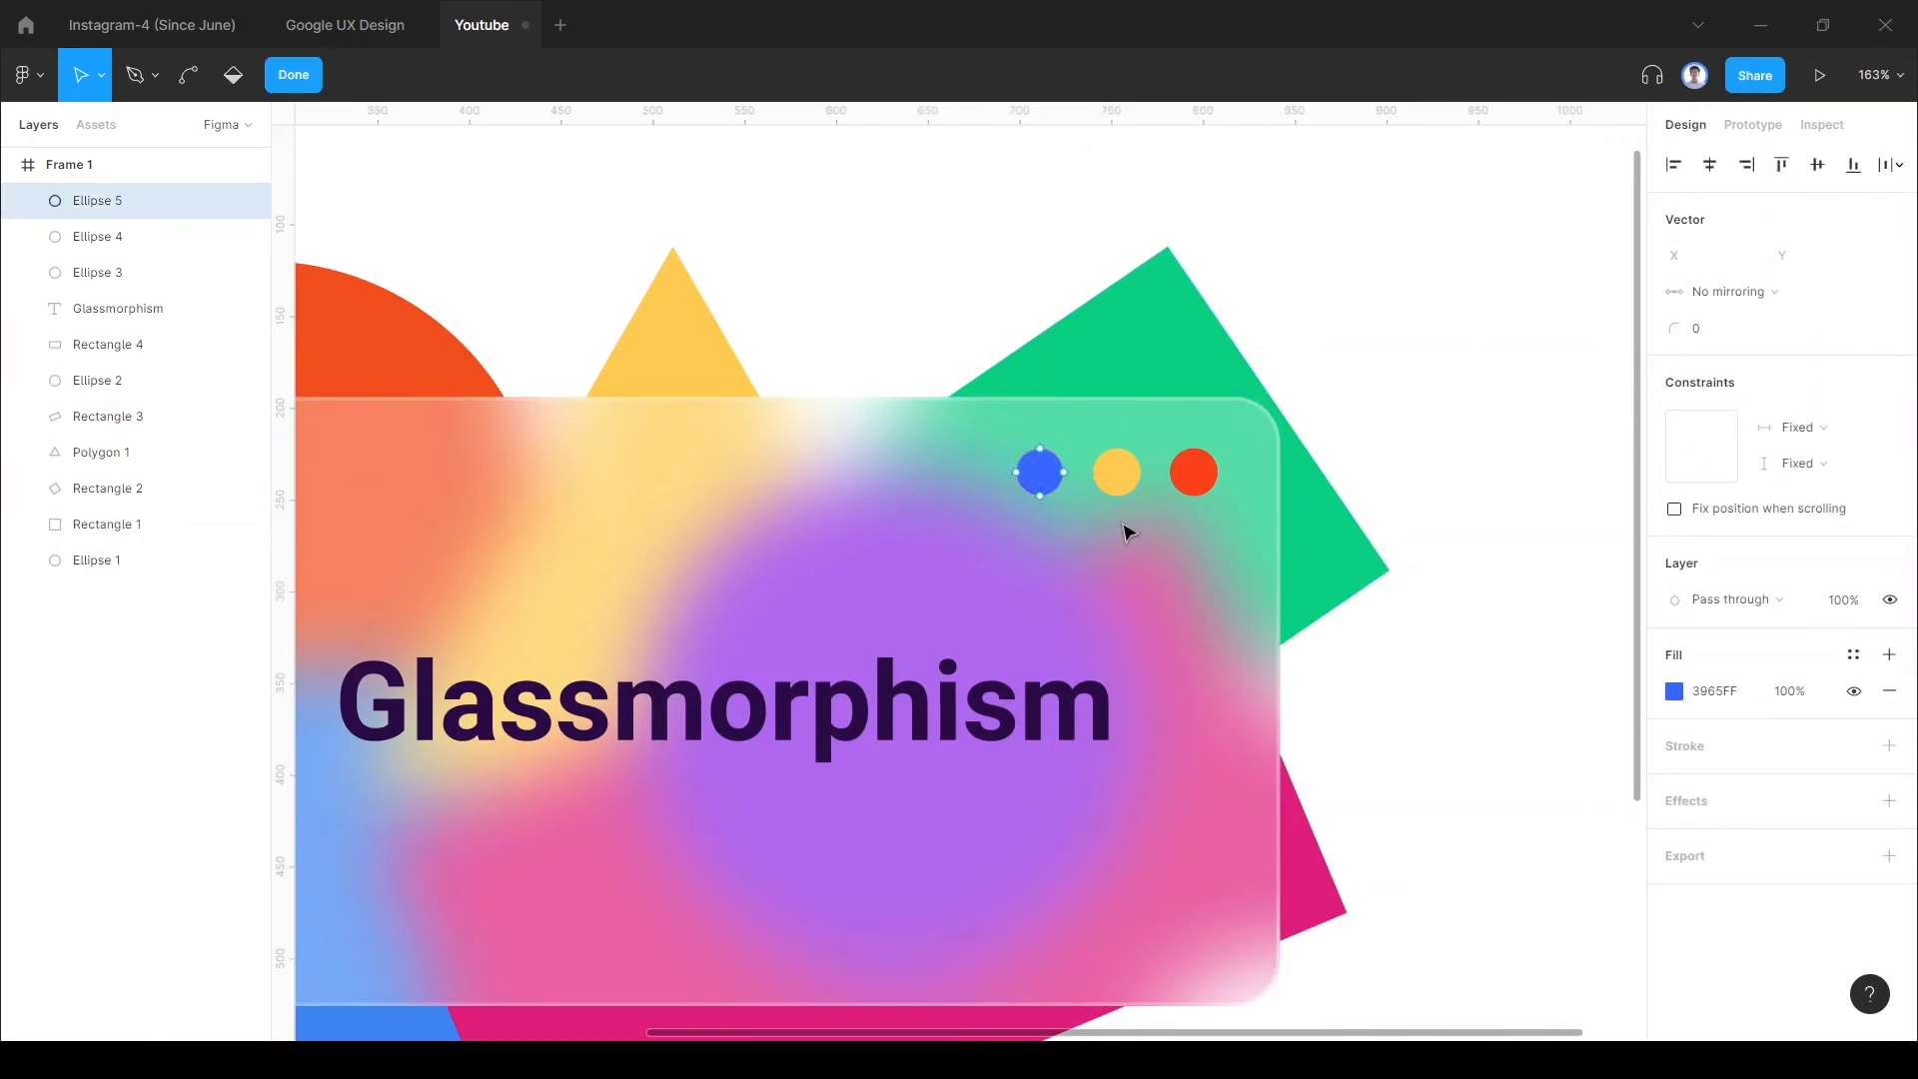
pyautogui.click(293, 77)
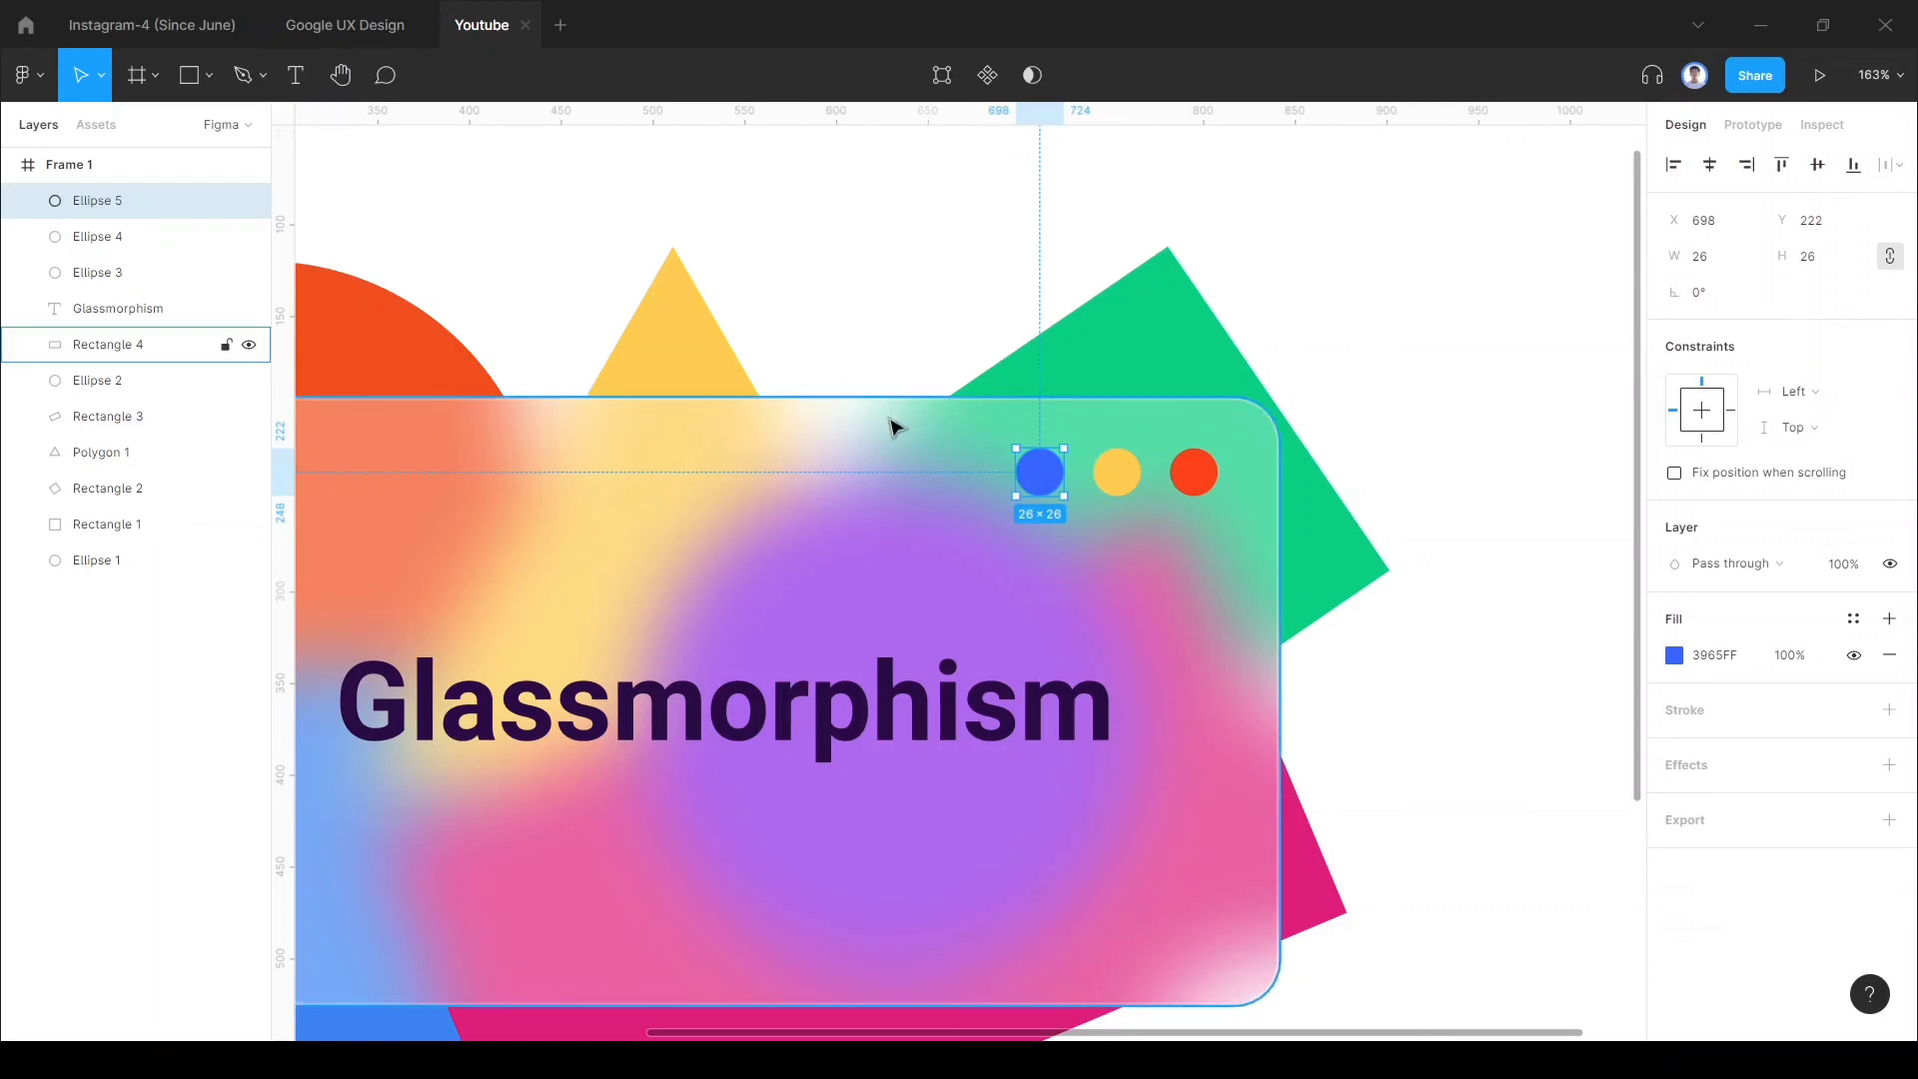
pyautogui.keyDown('shift'); pyautogui.click(1115, 482); pyautogui.keyUp('shift')
pyautogui.keyDown('shift'); pyautogui.click(1202, 490); pyautogui.keyUp('shift')
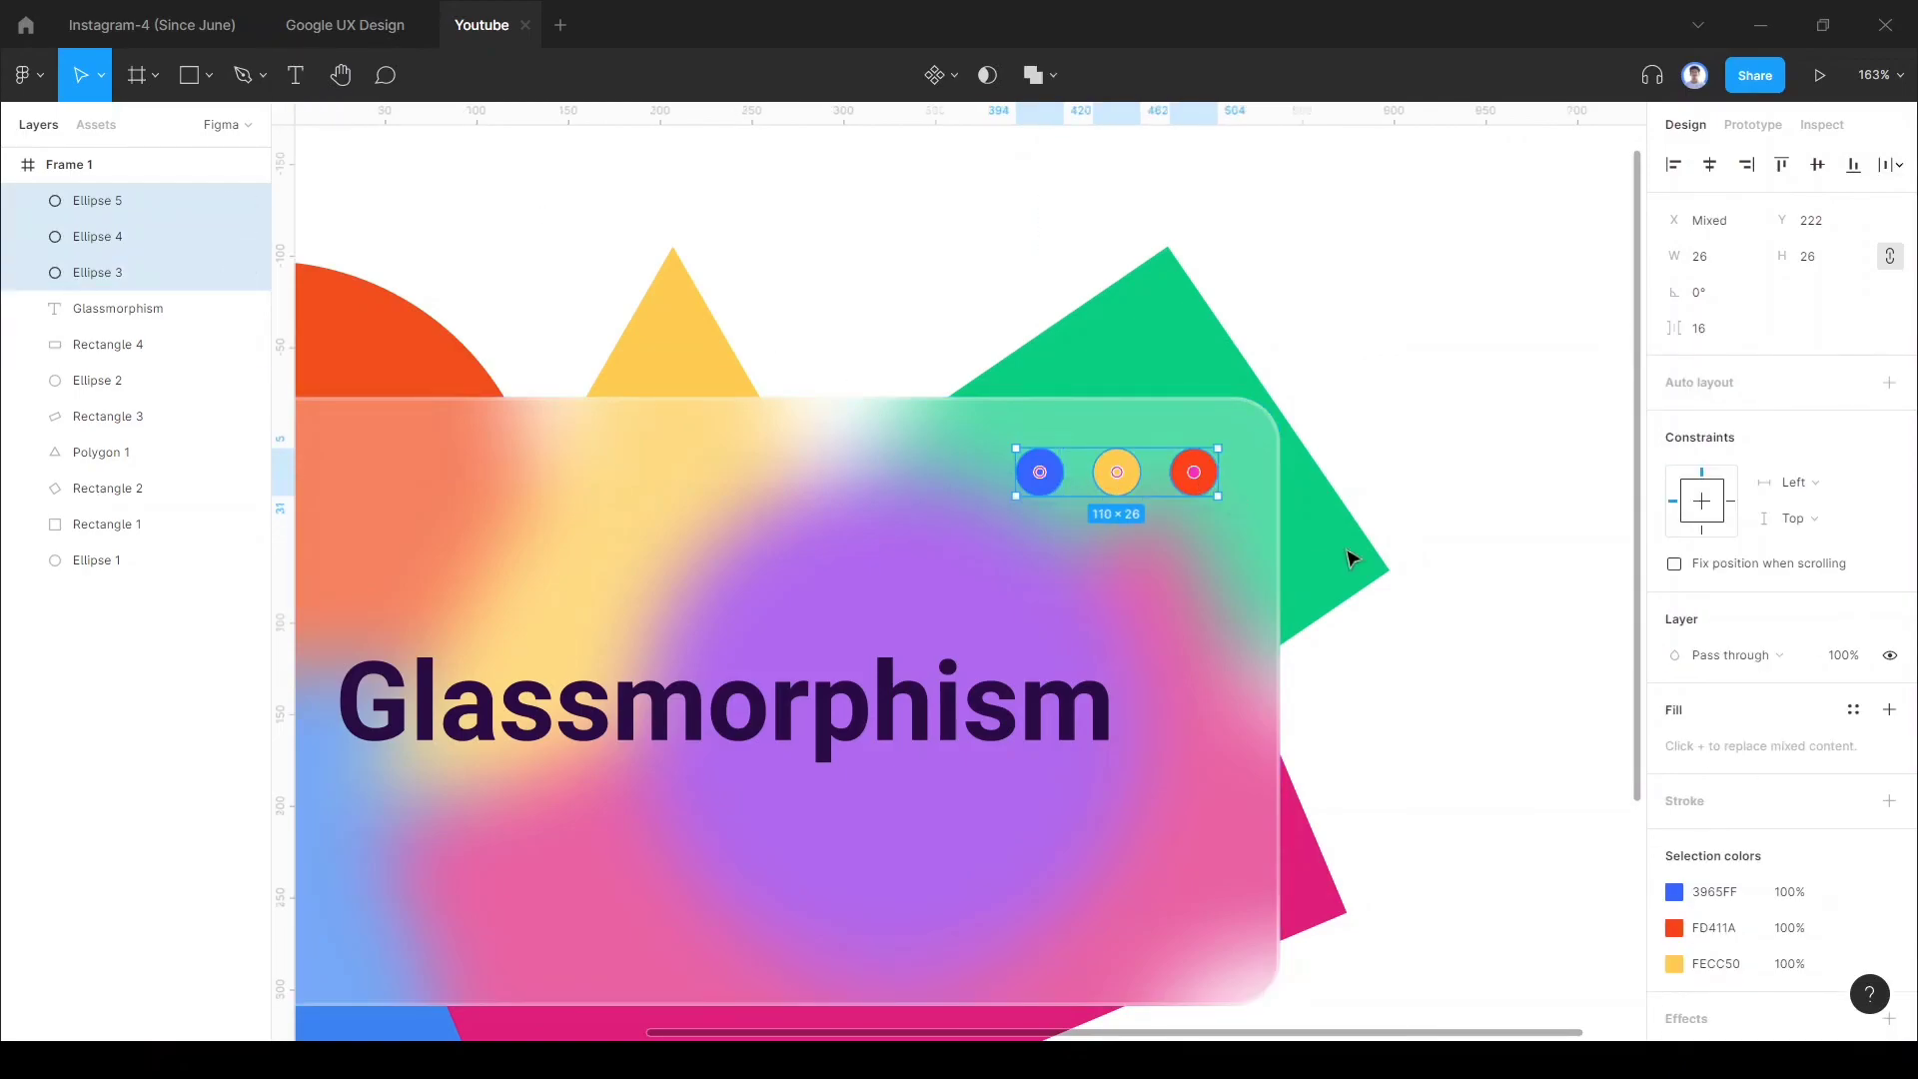
pyautogui.scroll(-2, 1766, 822)
pyautogui.click(1893, 687)
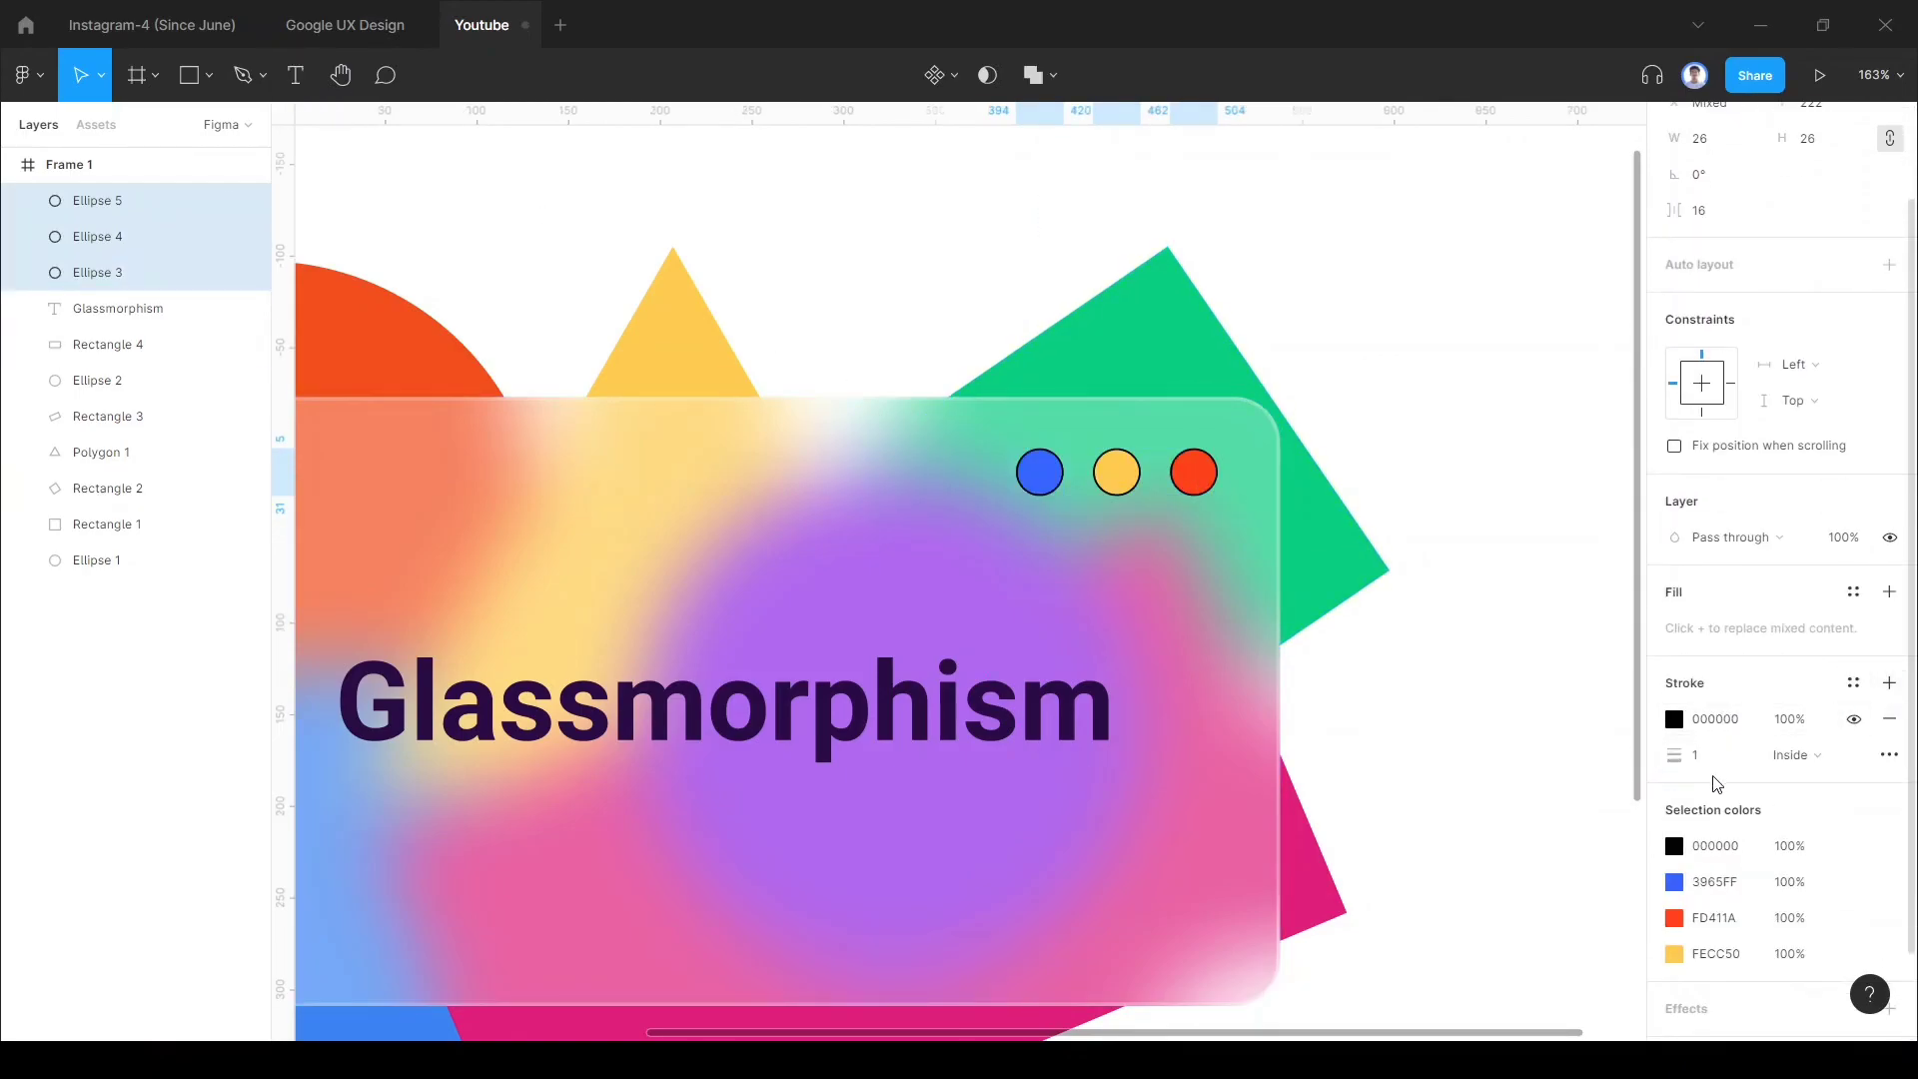
# Step: Set the stroke of the three small circles to white FFFFFF at 60% opacity and deselect them
pyautogui.click(1675, 721)
pyautogui.moveTo(1478, 537); pyautogui.dragTo(1309, 474)
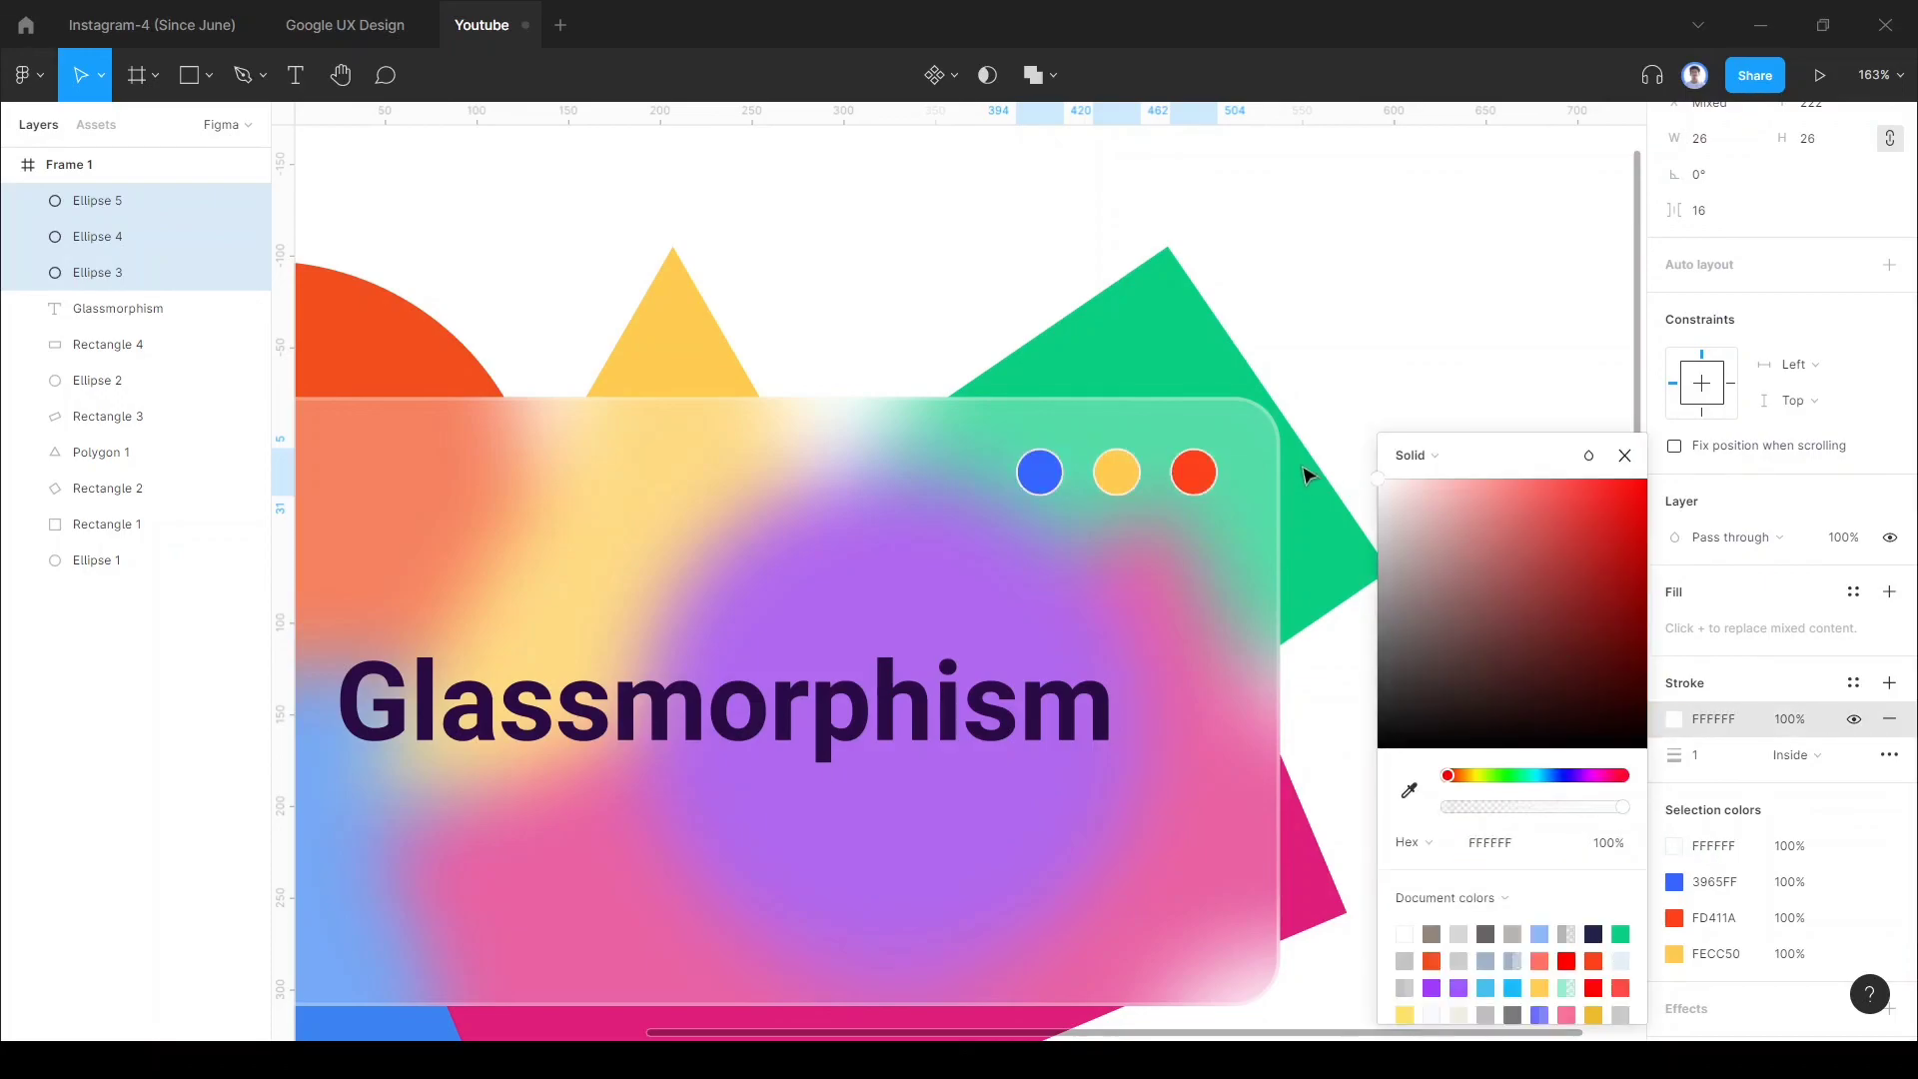
pyautogui.moveTo(1621, 814)
pyautogui.mouseDown()
pyautogui.moveTo(1517, 830)
pyautogui.moveTo(1551, 837)
pyautogui.mouseUp()
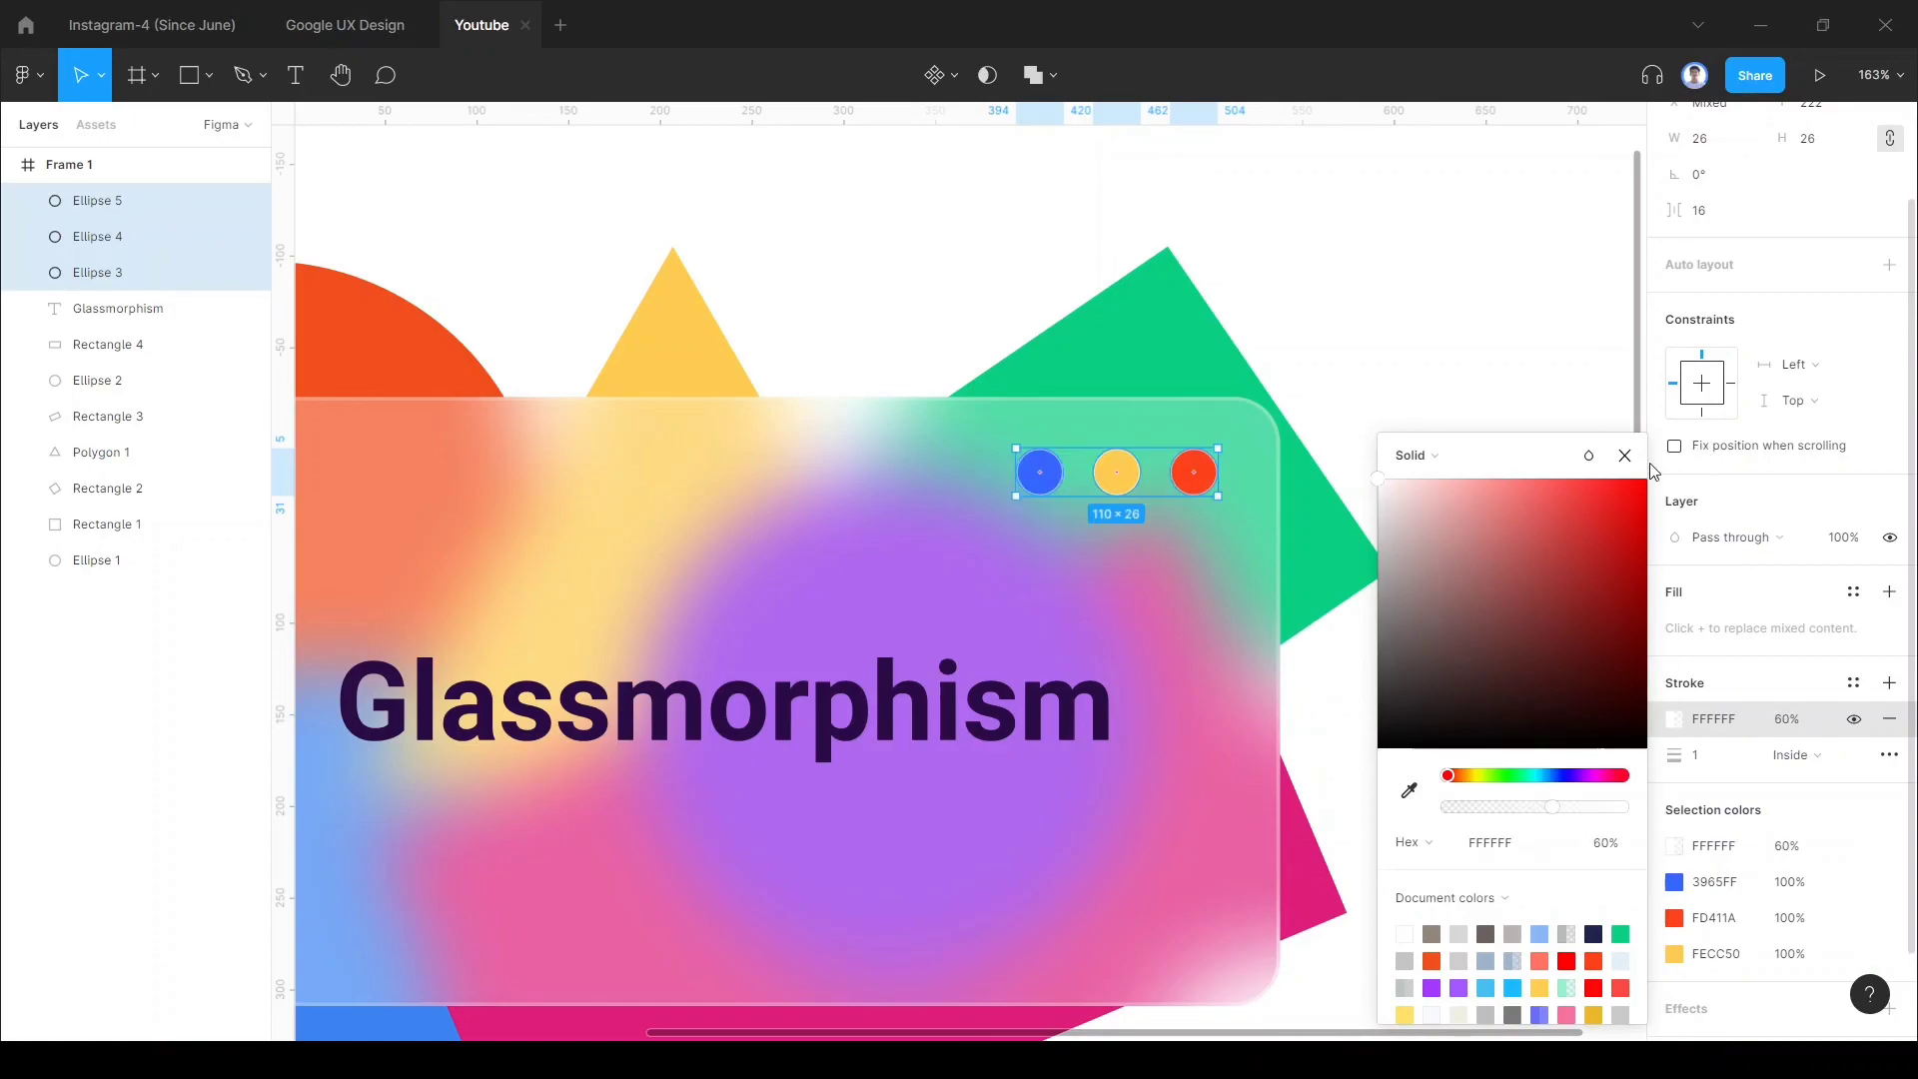
pyautogui.click(1623, 459)
pyautogui.scroll(-5, 1509, 526)
pyautogui.click(1507, 527)
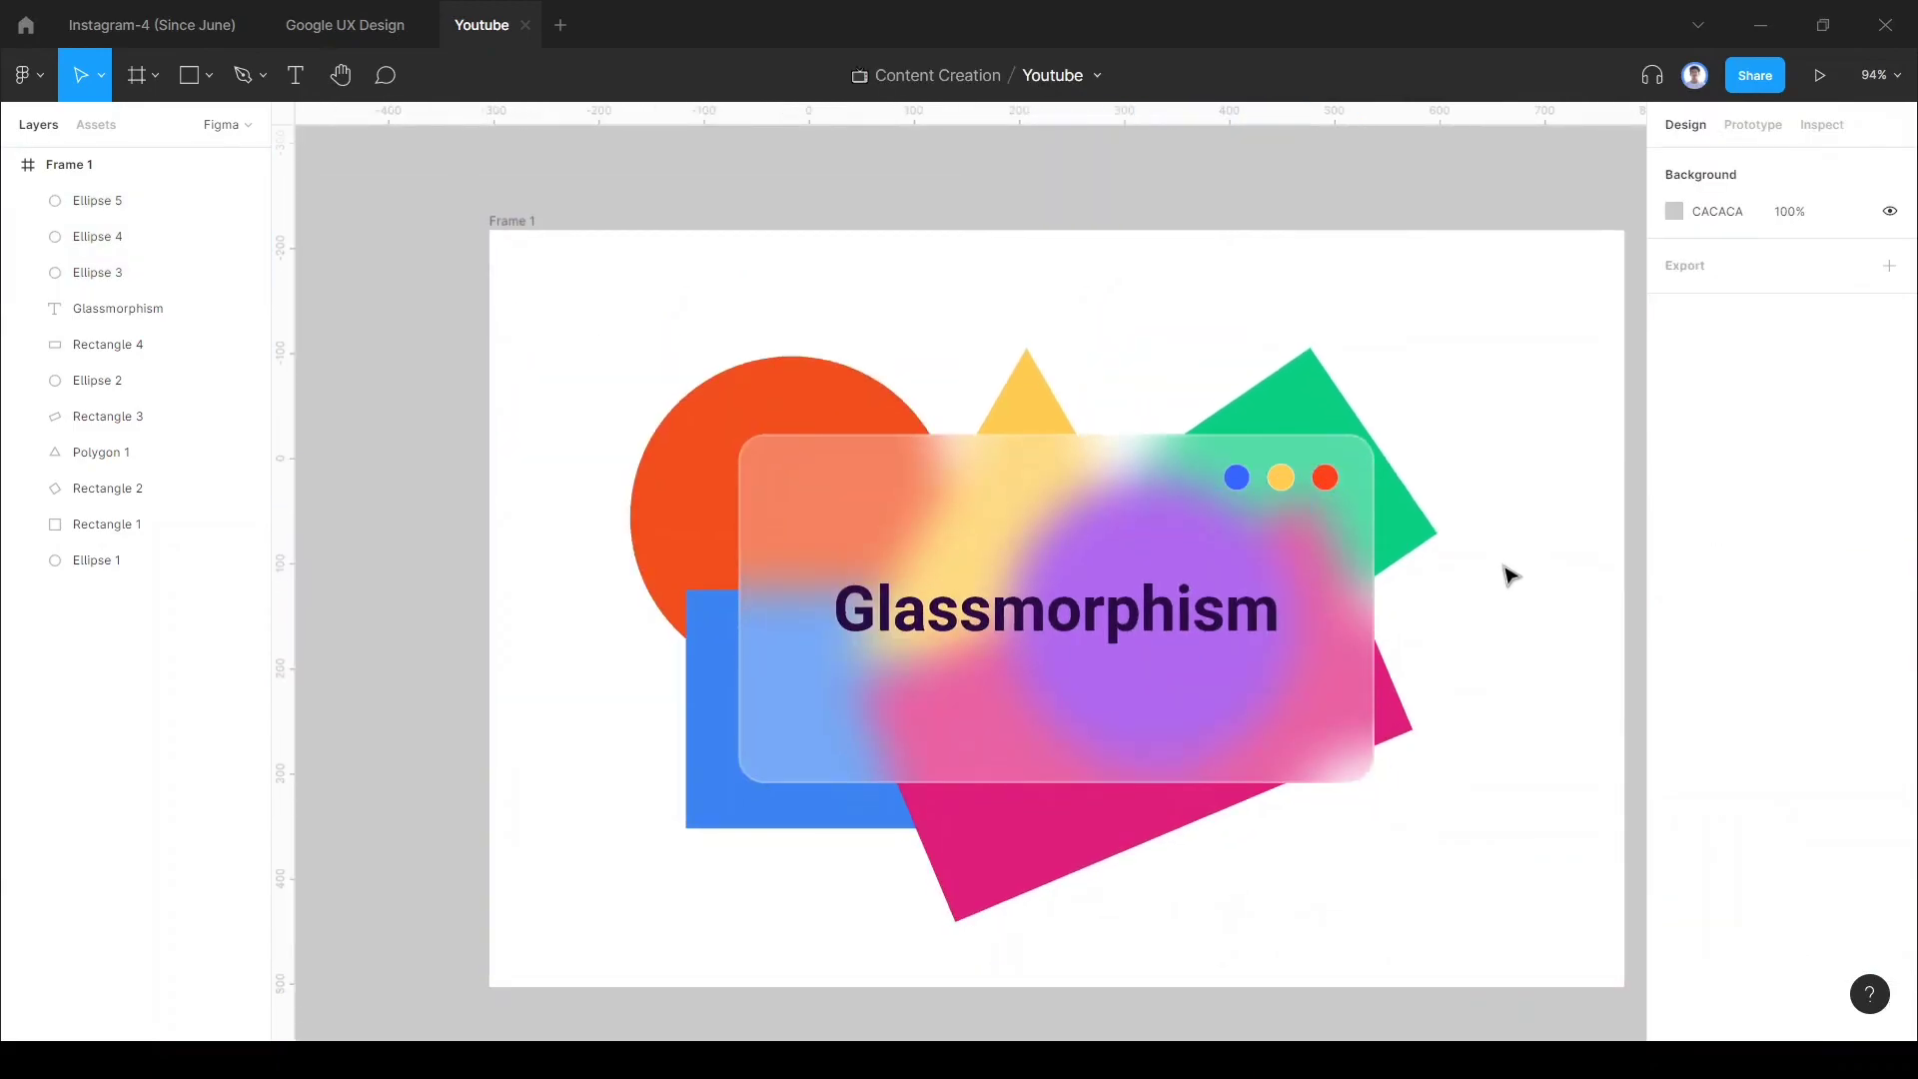
pyautogui.scroll(1, 1508, 572)
pyautogui.scroll(-2, 1509, 572)
pyautogui.hscroll(3, 1096, 232)
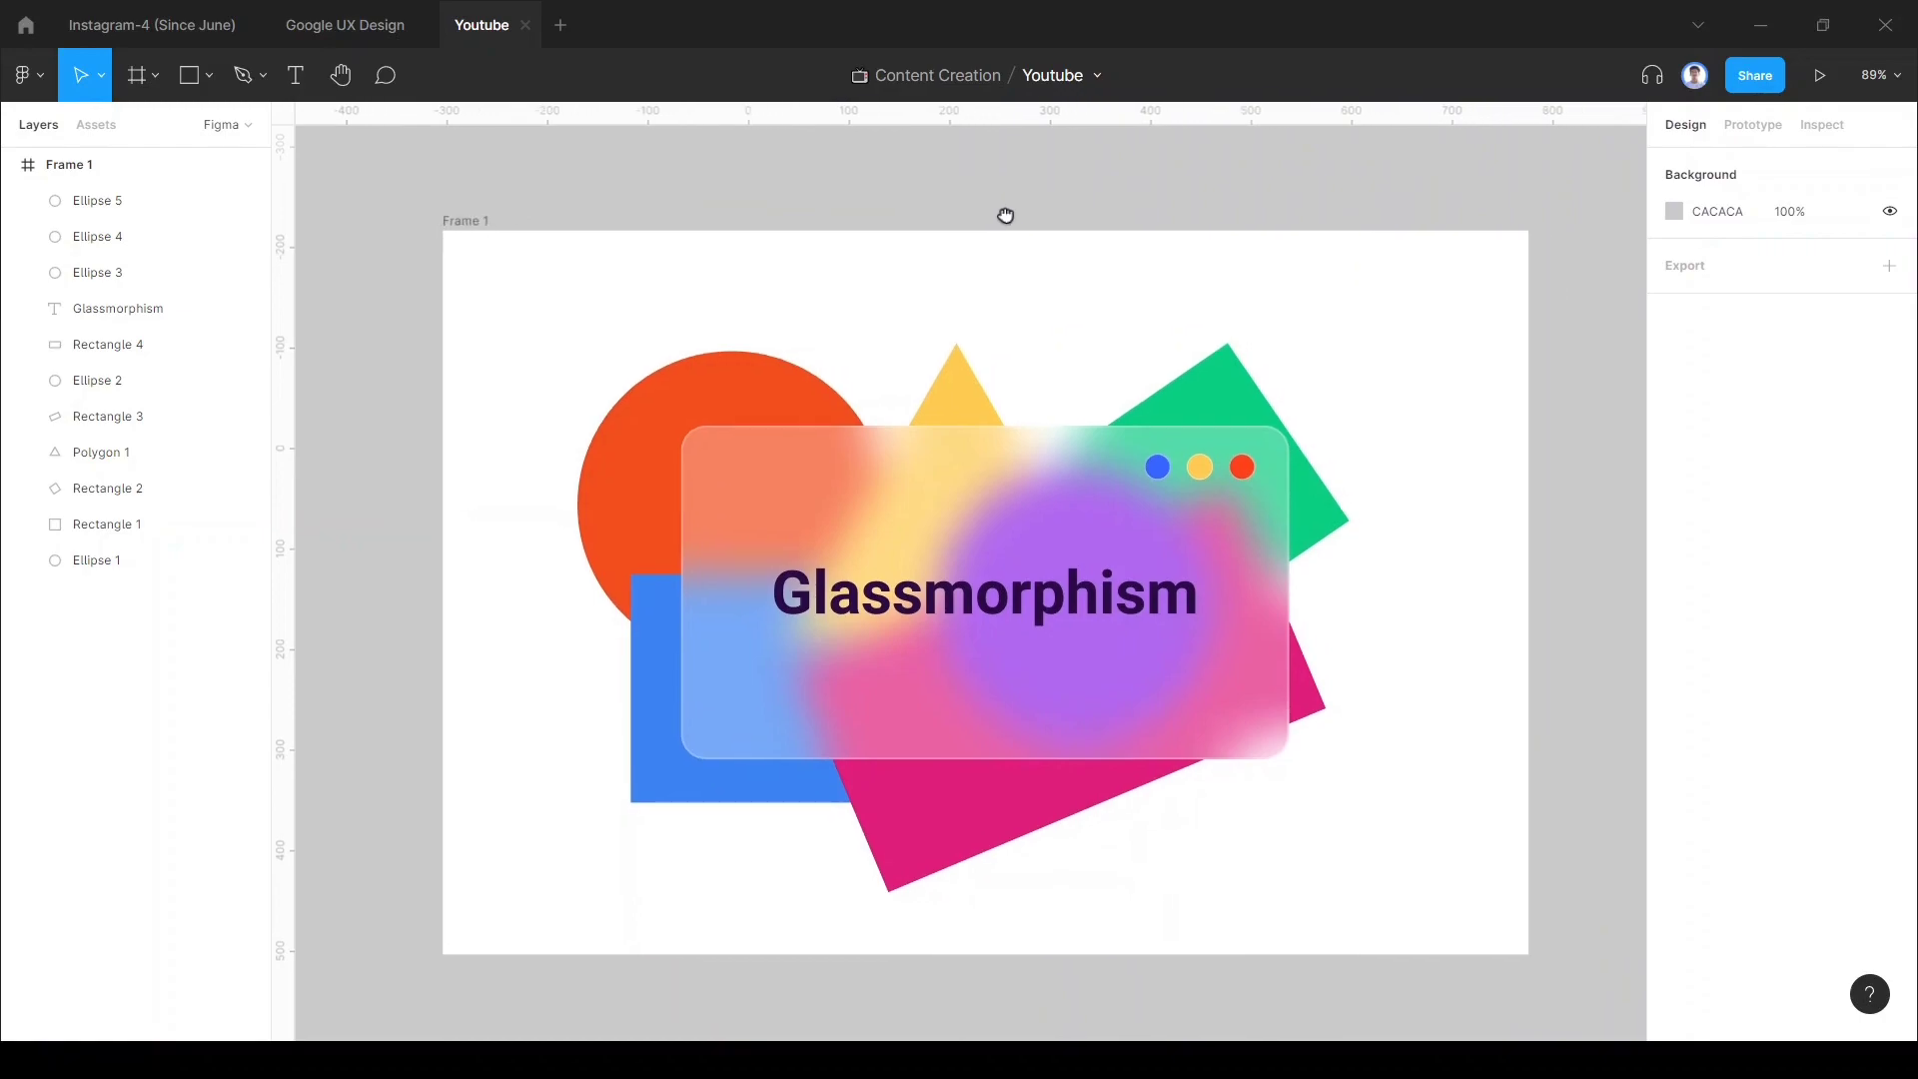
pyautogui.scroll(-1, 1096, 232)
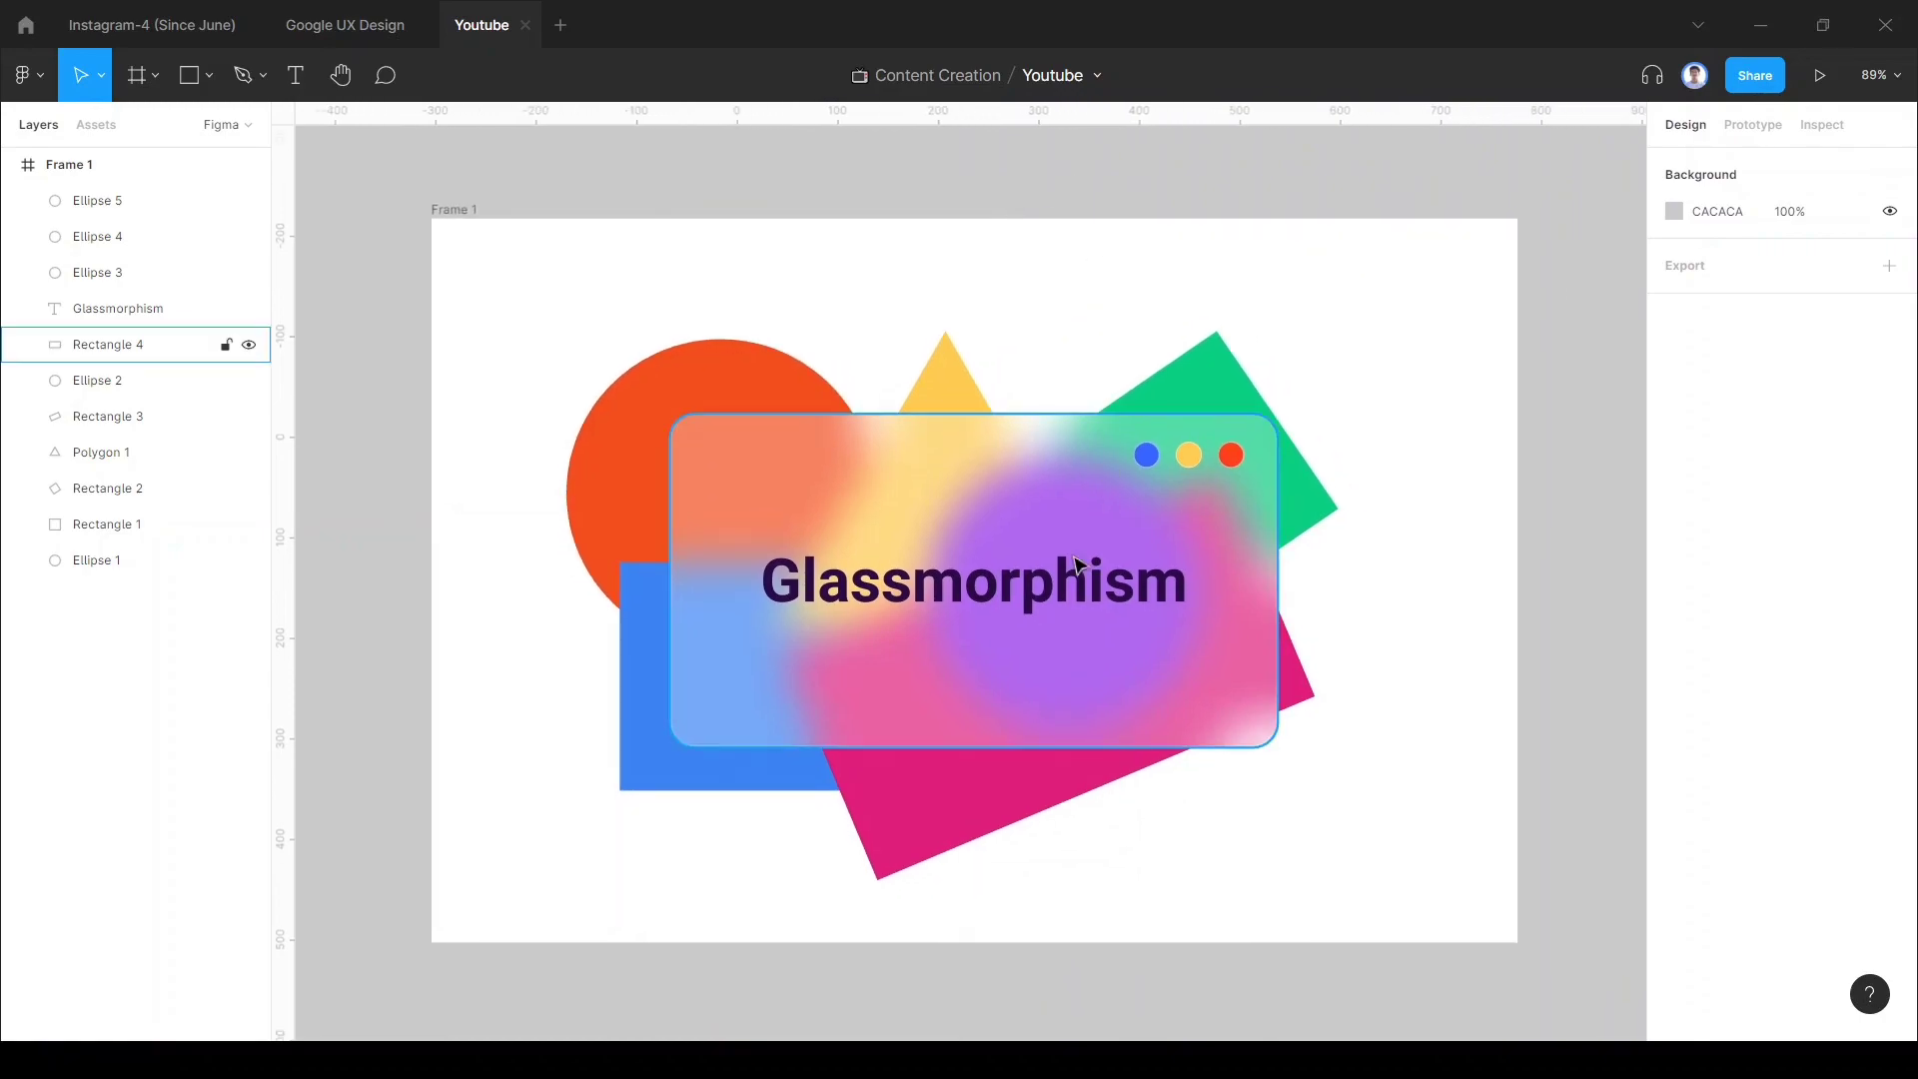